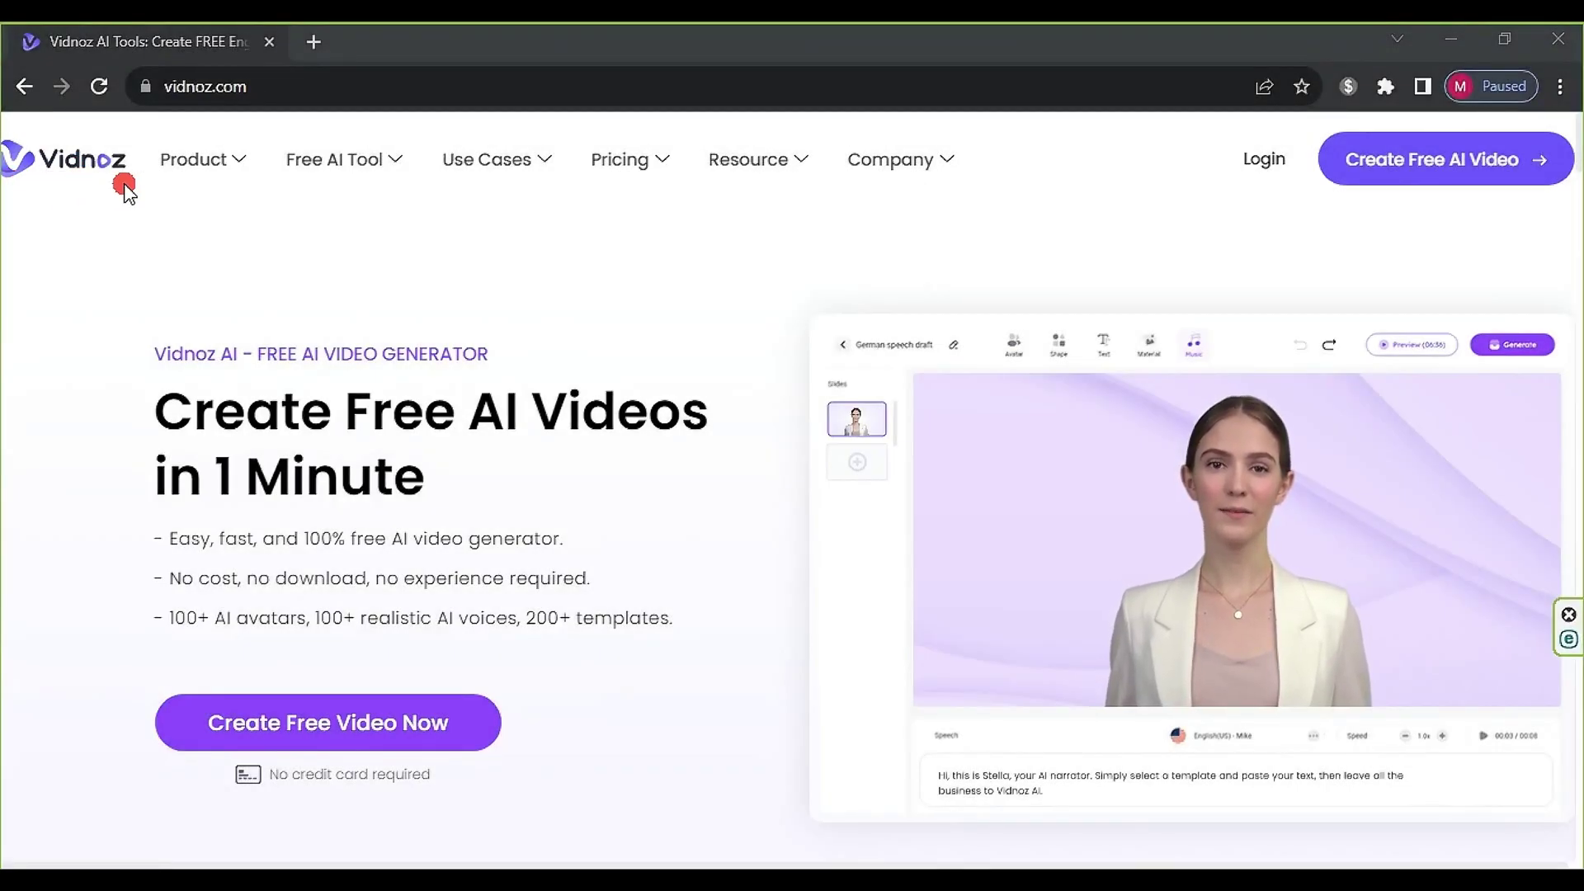
Step: Scroll through the Vidnoz home page and sign in to the account
{"action": "scroll", "coordinate": [96, 441], "scroll_direction": "down", "scroll_amount": 15}
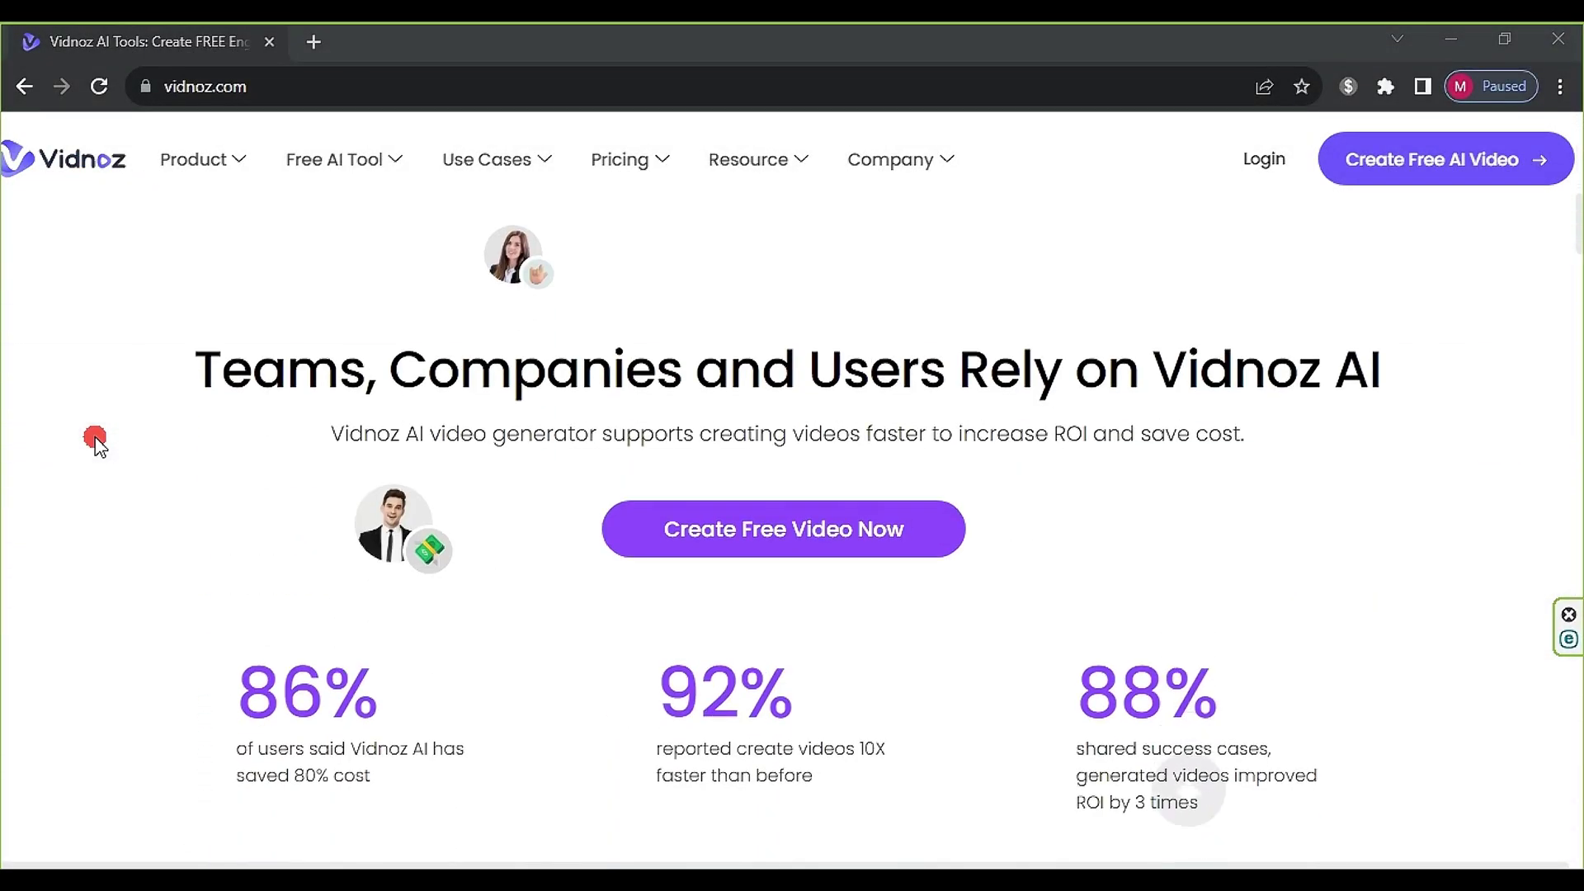
{"action": "scroll", "coordinate": [96, 441], "scroll_direction": "down", "scroll_amount": 4}
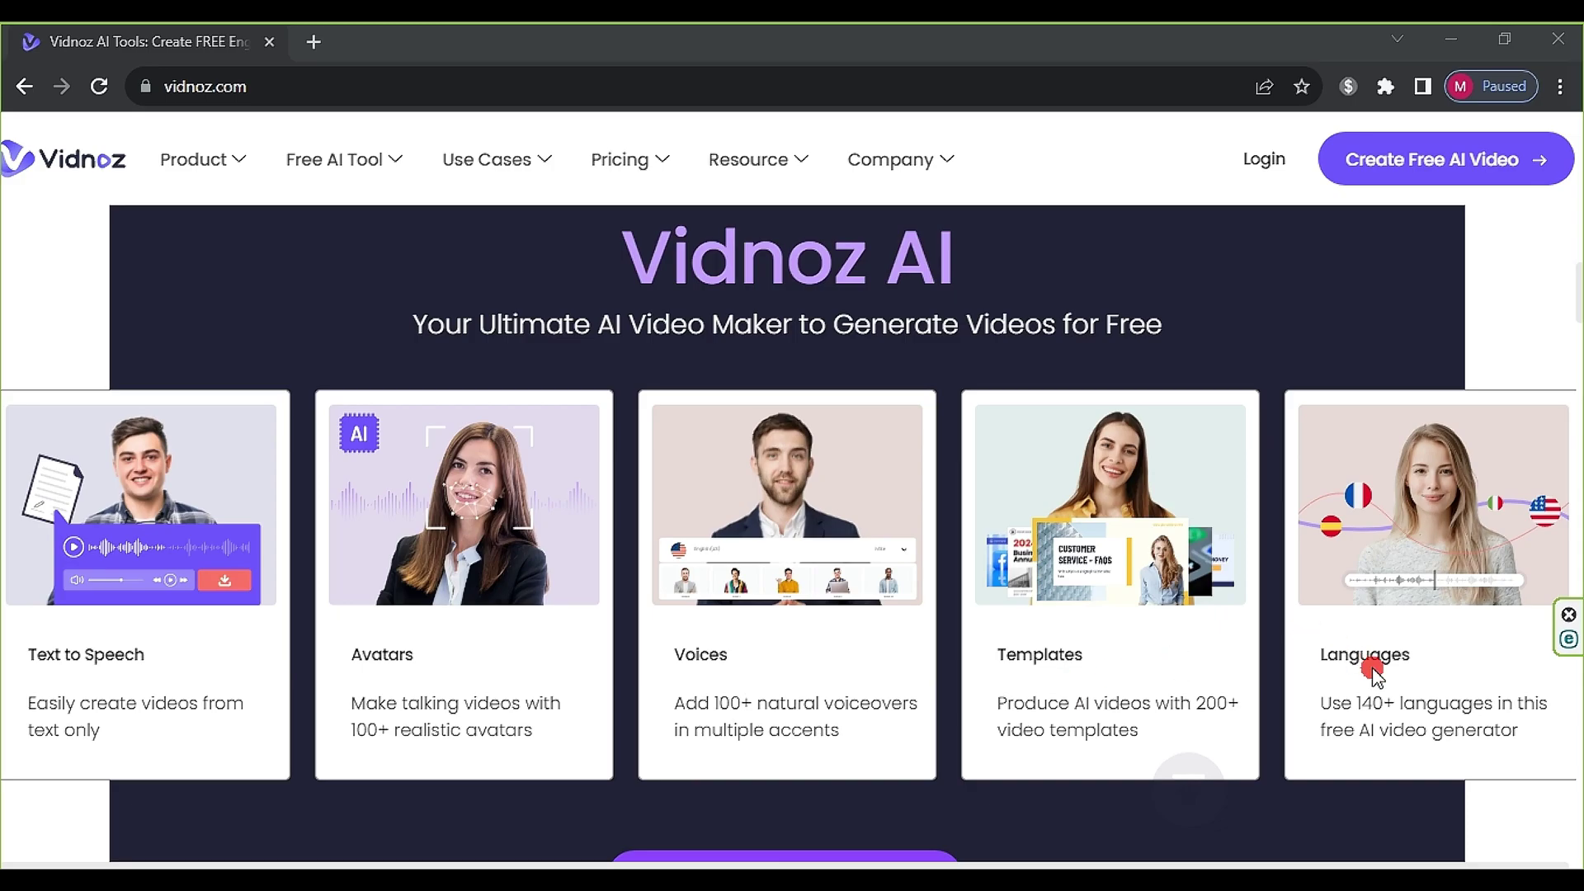
{"action": "scroll", "coordinate": [957, 618], "scroll_direction": "down", "scroll_amount": 13}
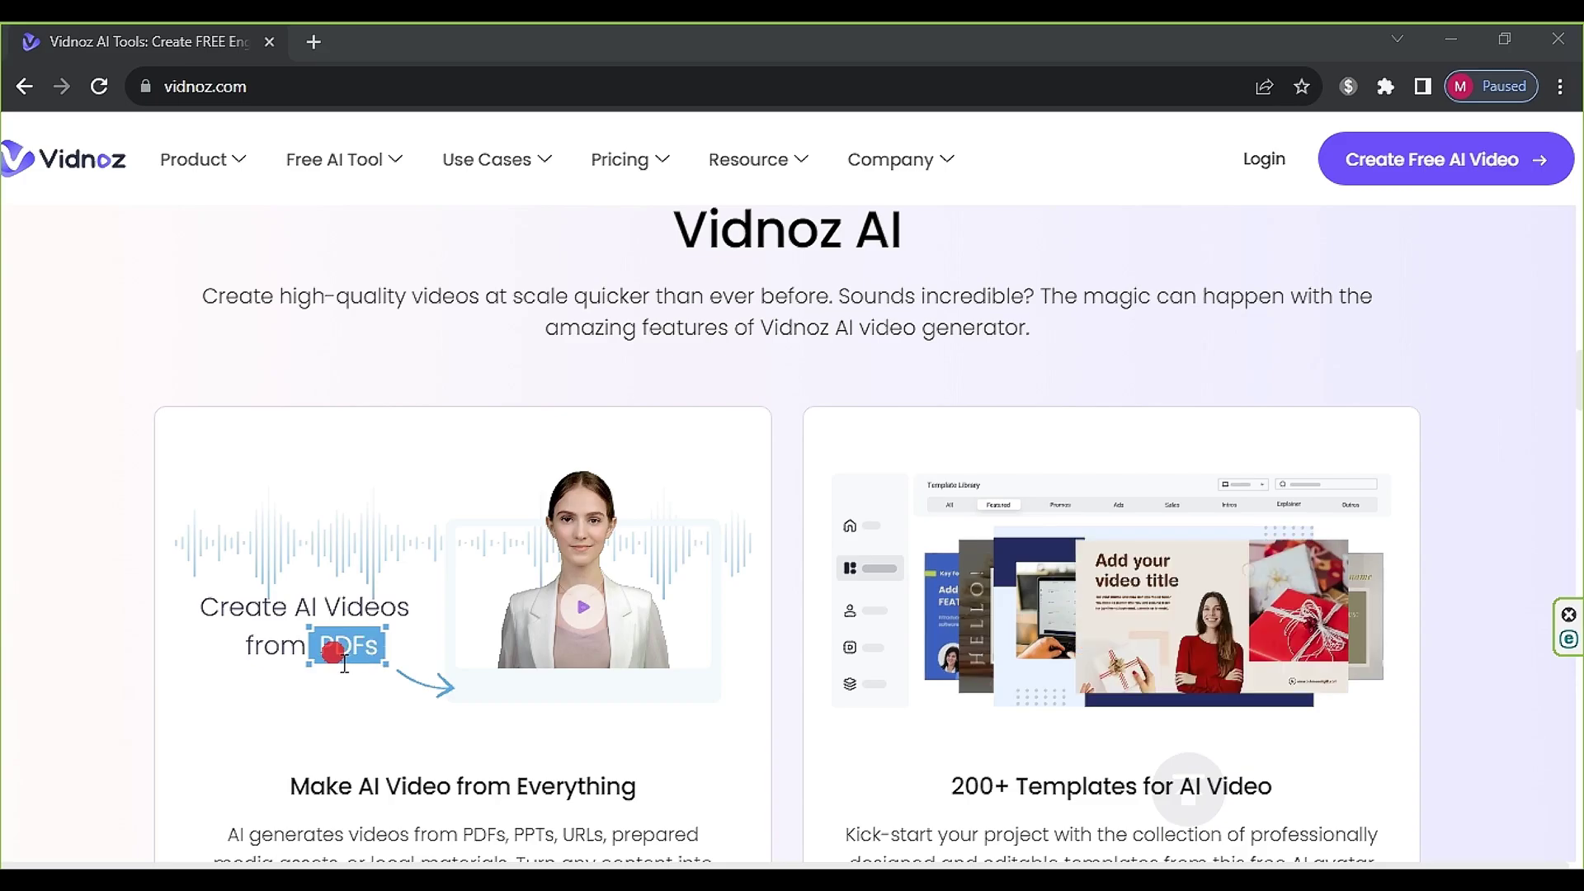
{"action": "scroll", "coordinate": [655, 701], "scroll_direction": "down", "scroll_amount": 3}
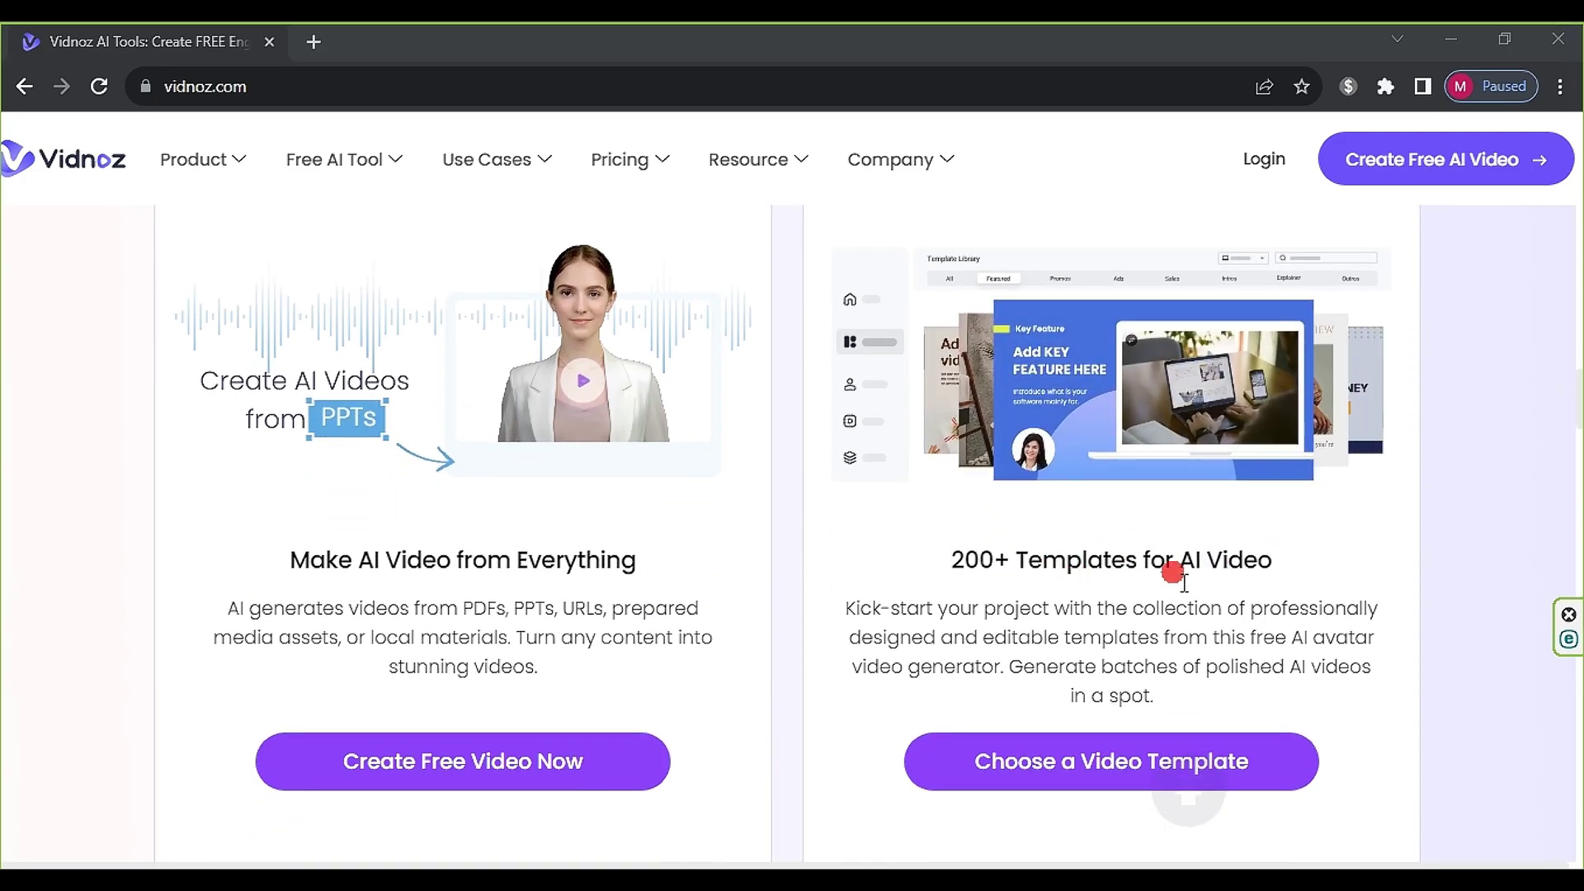
{"action": "scroll", "coordinate": [1238, 568], "scroll_direction": "up", "scroll_amount": 15}
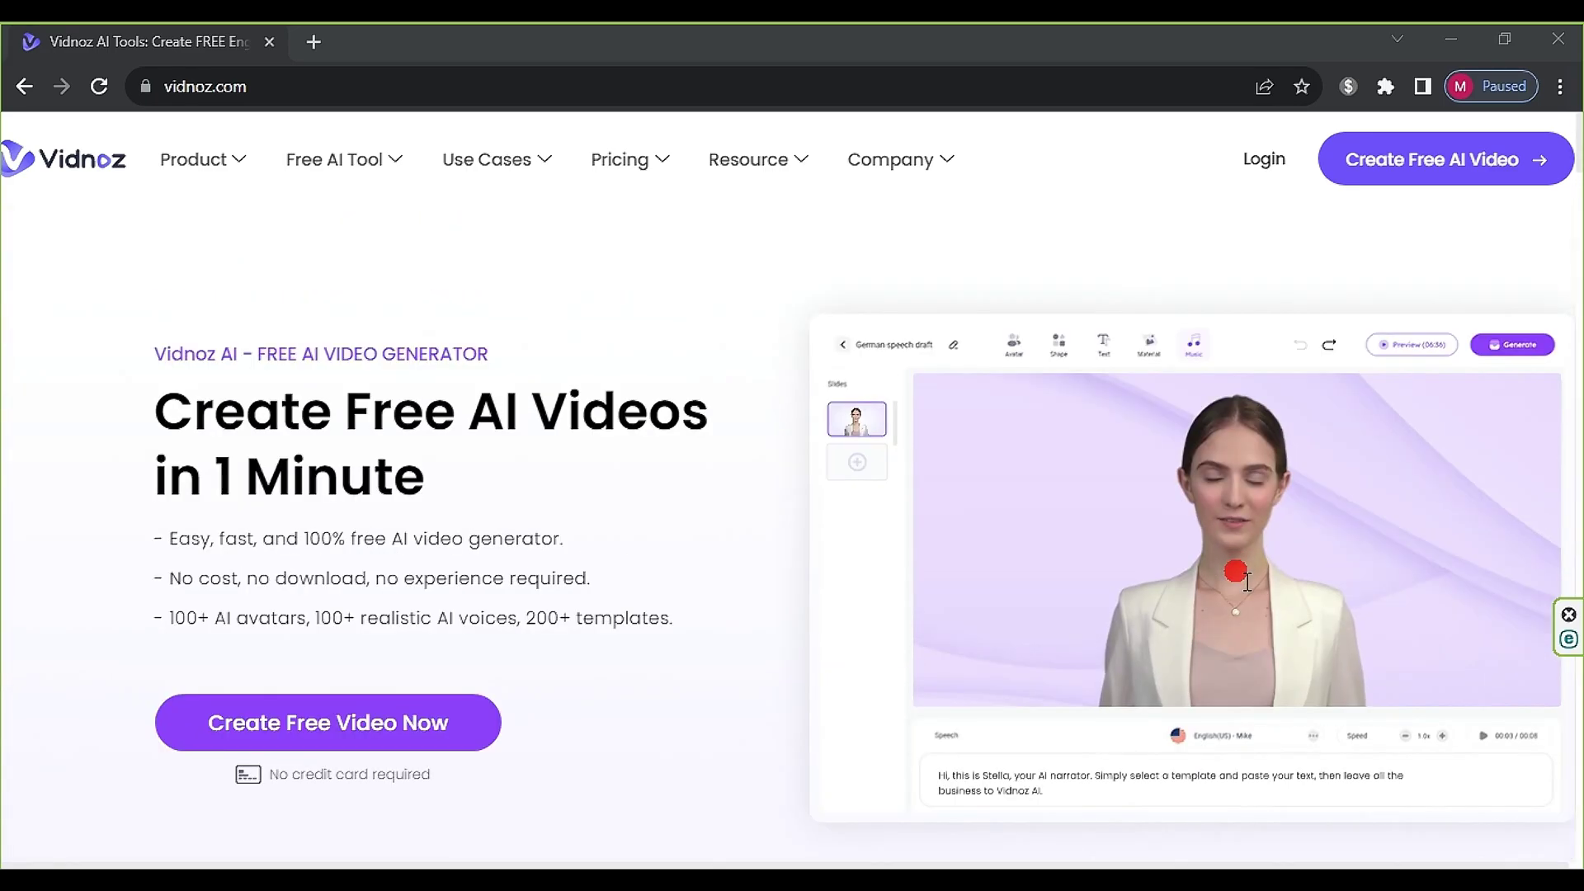
{"action": "left_click", "coordinate": [1262, 162]}
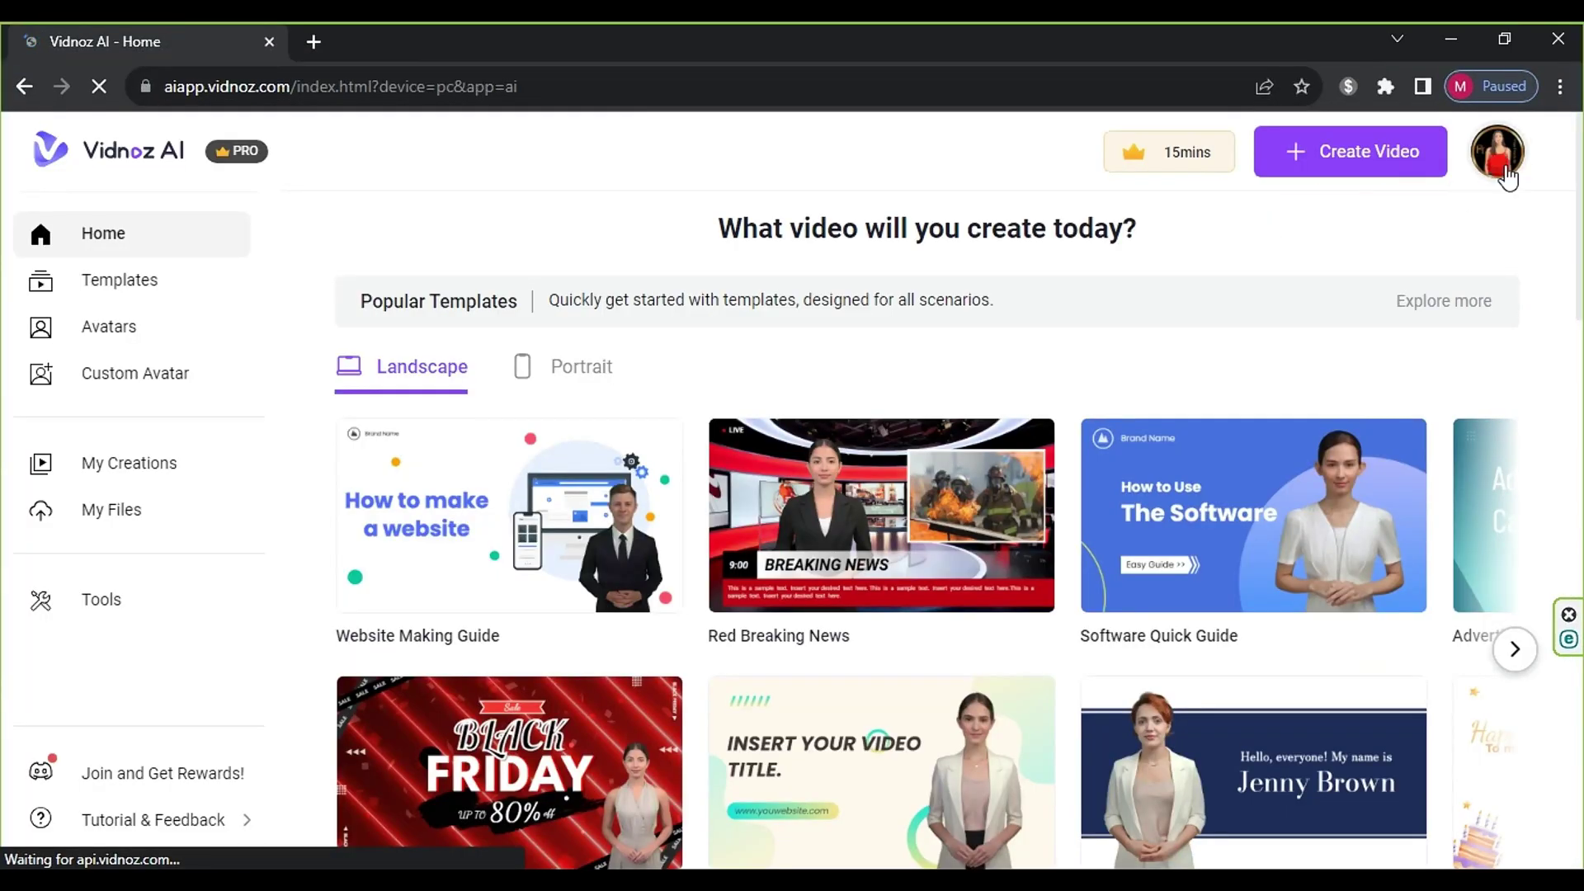
Step: Review the account details and remaining credits, then close the account menu
{"action": "left_click", "coordinate": [1500, 157]}
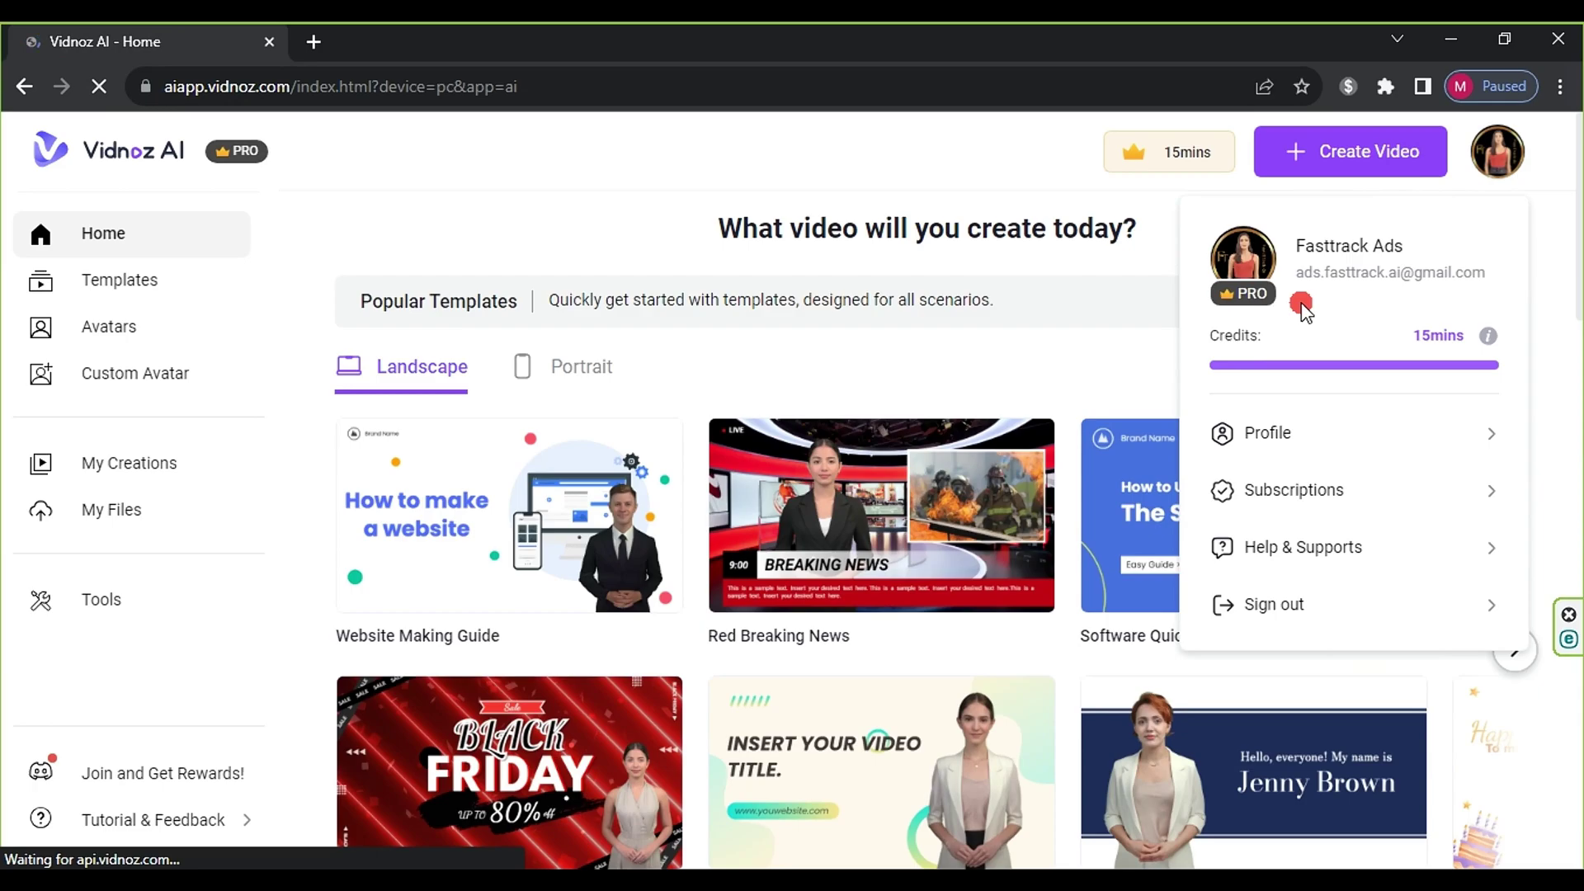
{"action": "mouse_move", "coordinate": [1490, 339]}
{"action": "left_click", "coordinate": [1544, 285]}
Step: Page through the Popular Templates carousel, then open the full Templates library
{"action": "scroll", "coordinate": [442, 383], "scroll_direction": "down", "scroll_amount": 8}
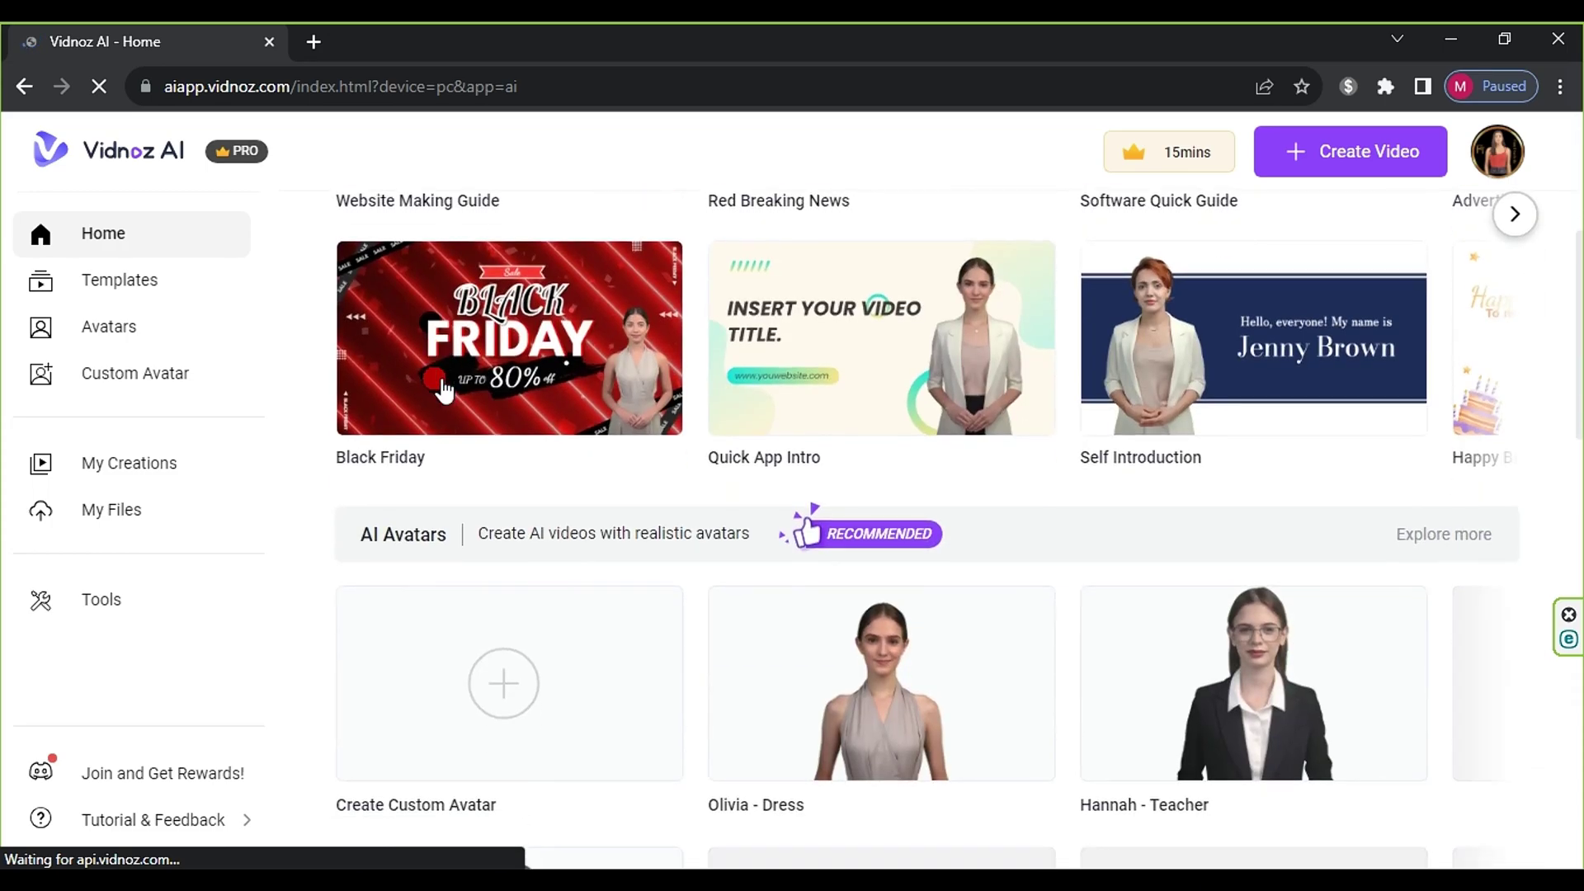
{"action": "scroll", "coordinate": [435, 386], "scroll_direction": "up", "scroll_amount": 8}
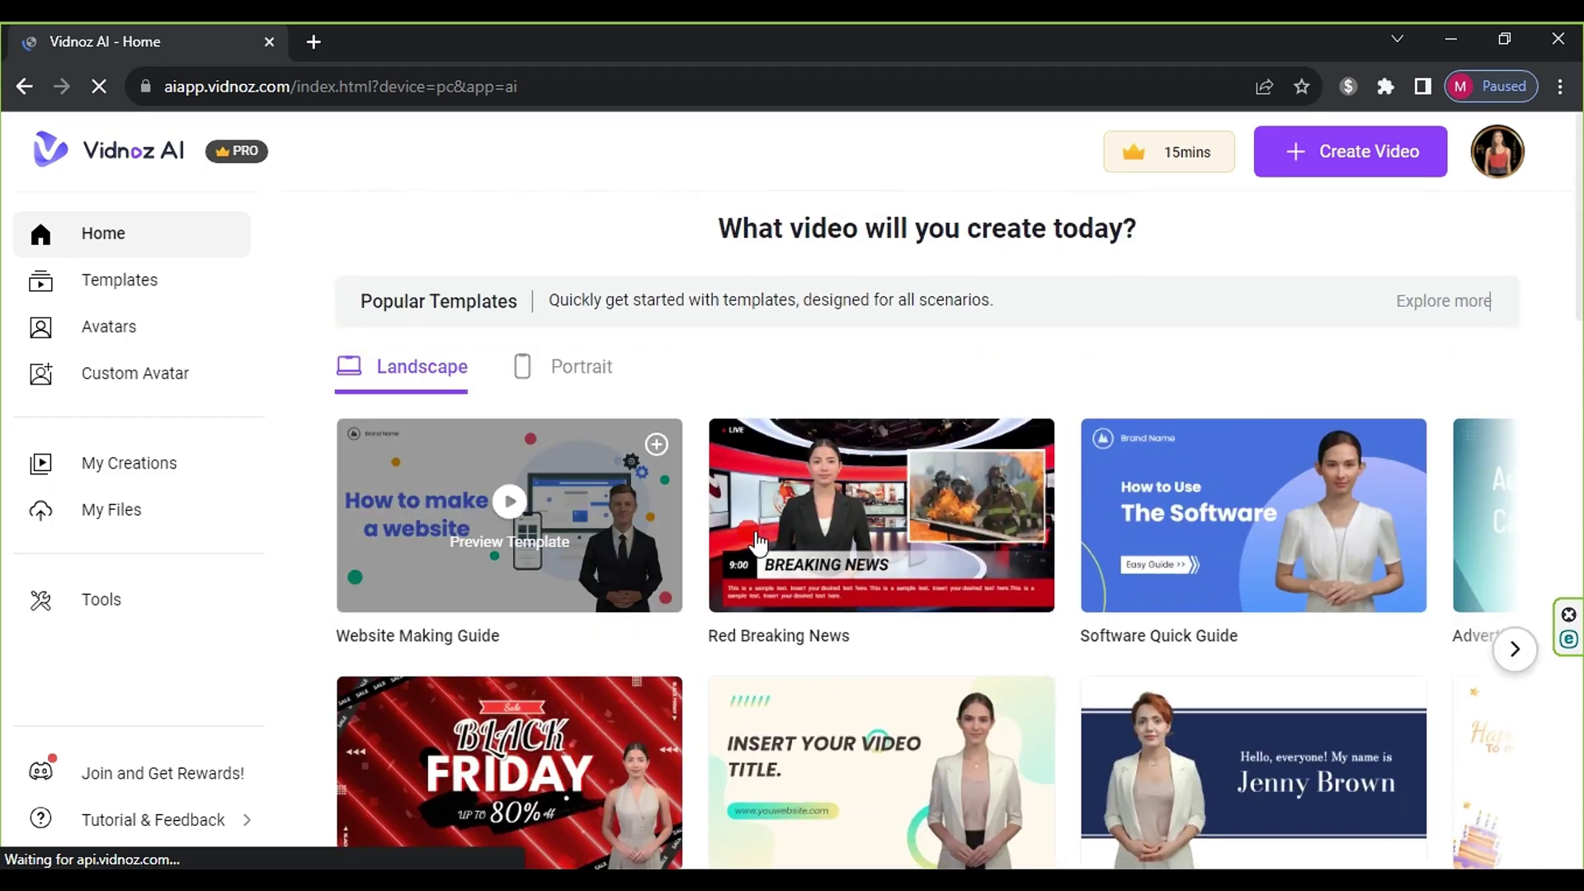
{"action": "left_click", "coordinate": [1516, 652]}
{"action": "left_click", "coordinate": [1517, 651]}
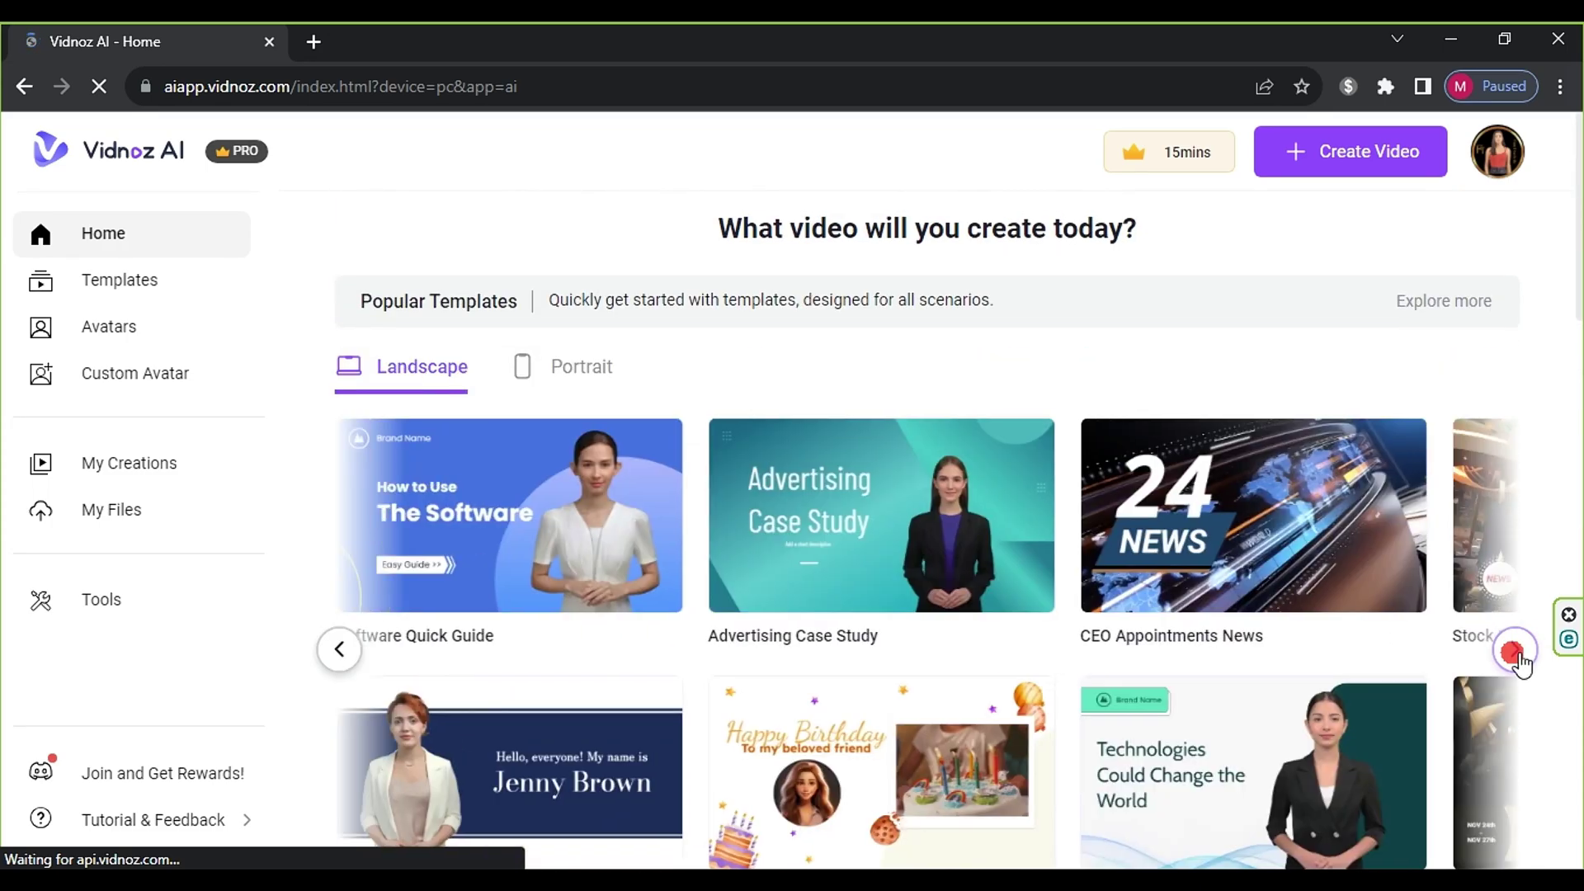
{"action": "left_click", "coordinate": [1517, 652]}
{"action": "left_click", "coordinate": [1517, 652]}
{"action": "left_click", "coordinate": [1515, 649]}
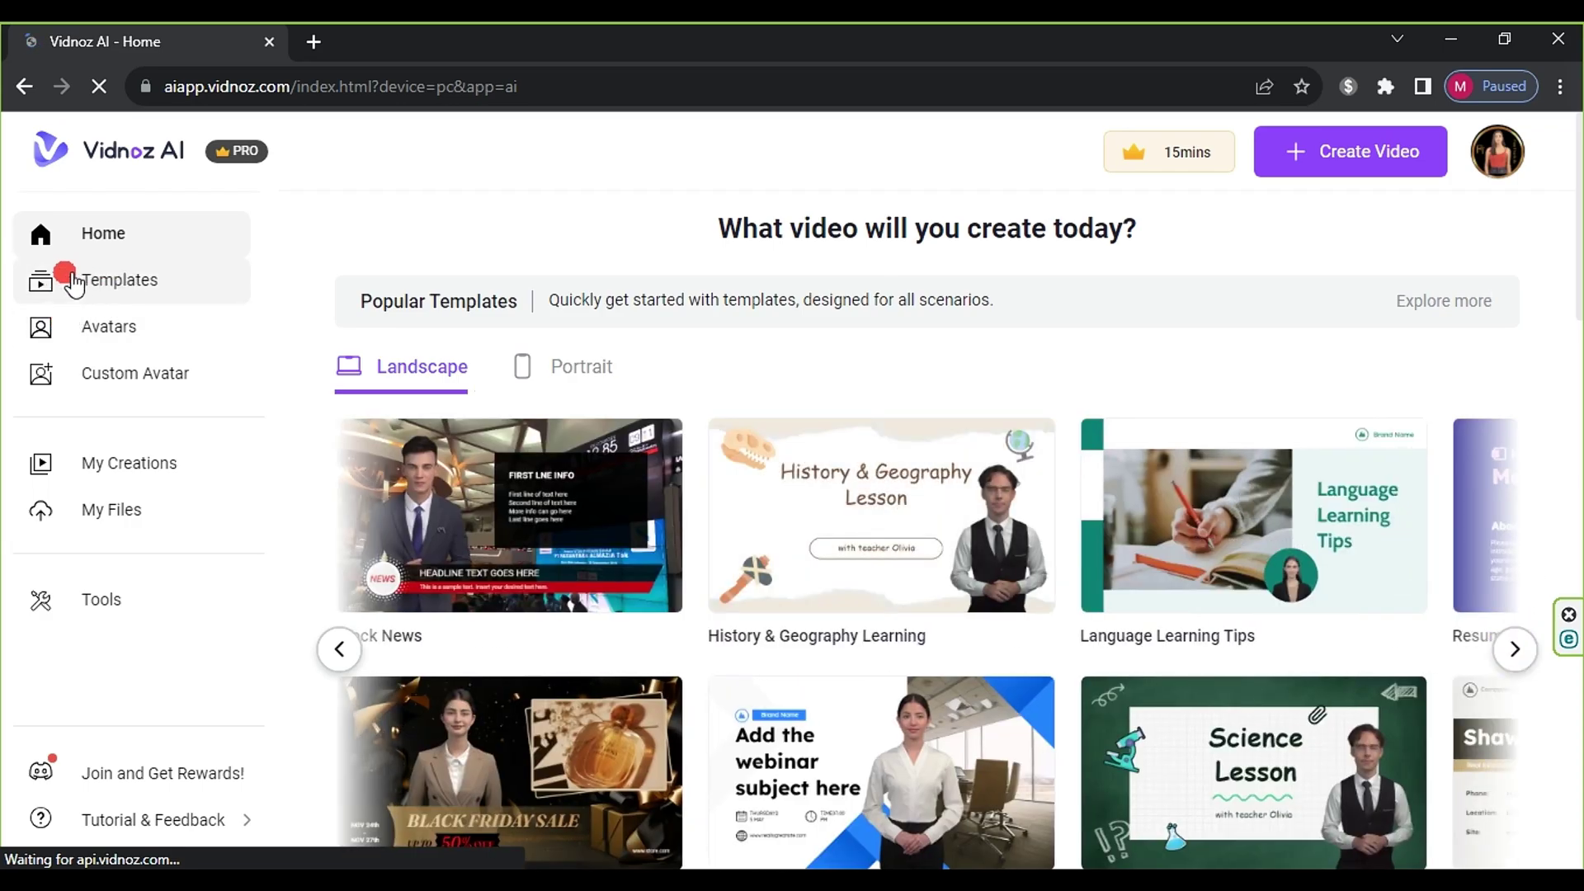
{"action": "left_click", "coordinate": [119, 285]}
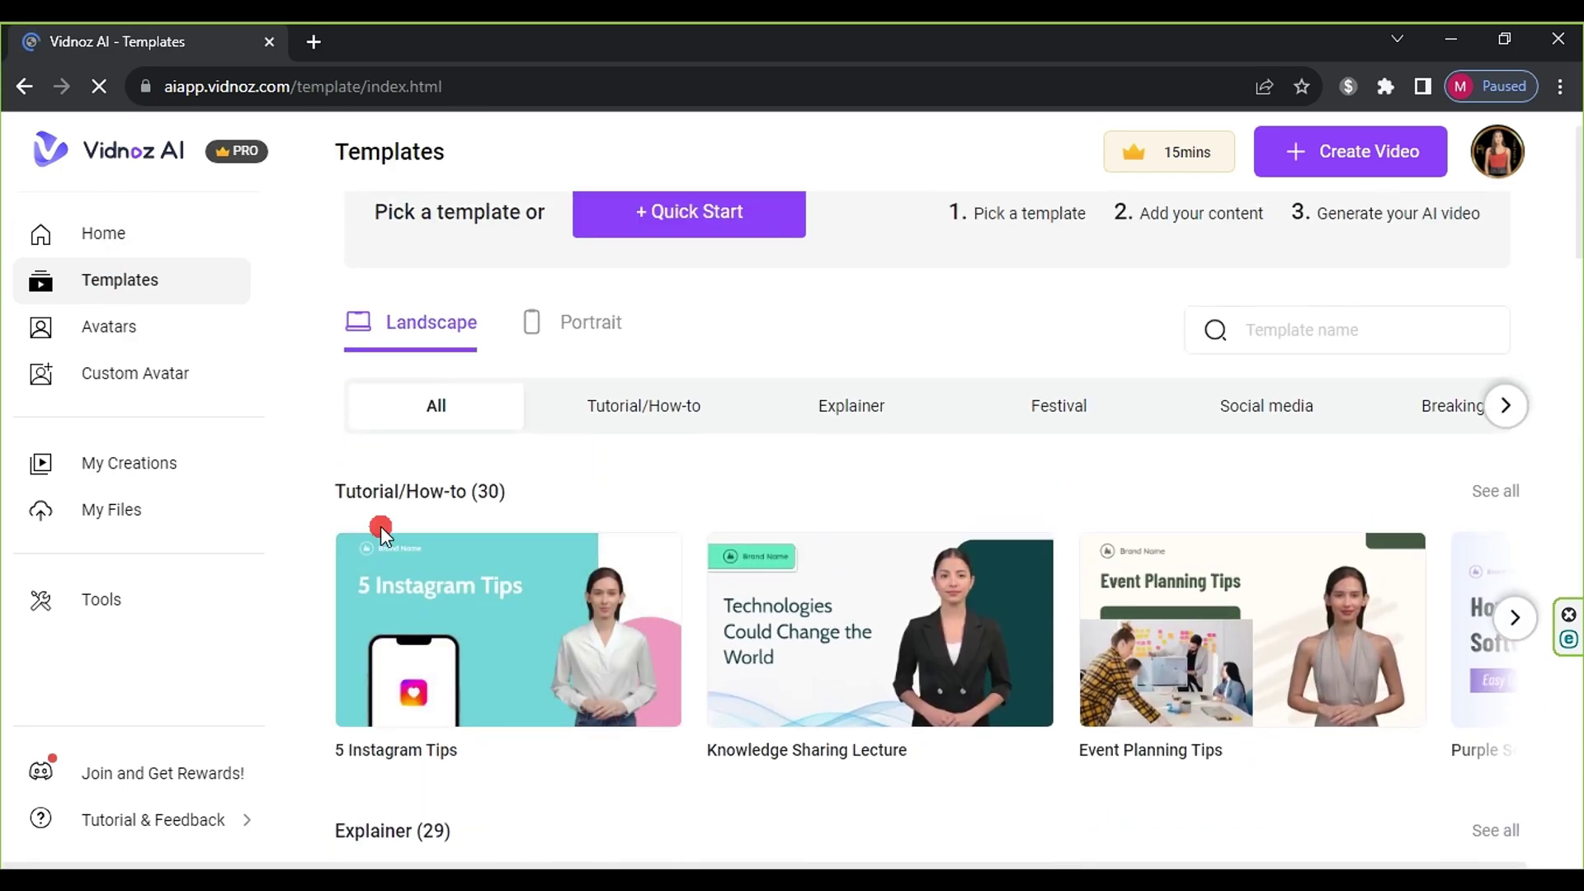
Step: Browse down the Templates page categories, clearing an accidental text selection
{"action": "scroll", "coordinate": [502, 505], "scroll_direction": "down", "scroll_amount": 3}
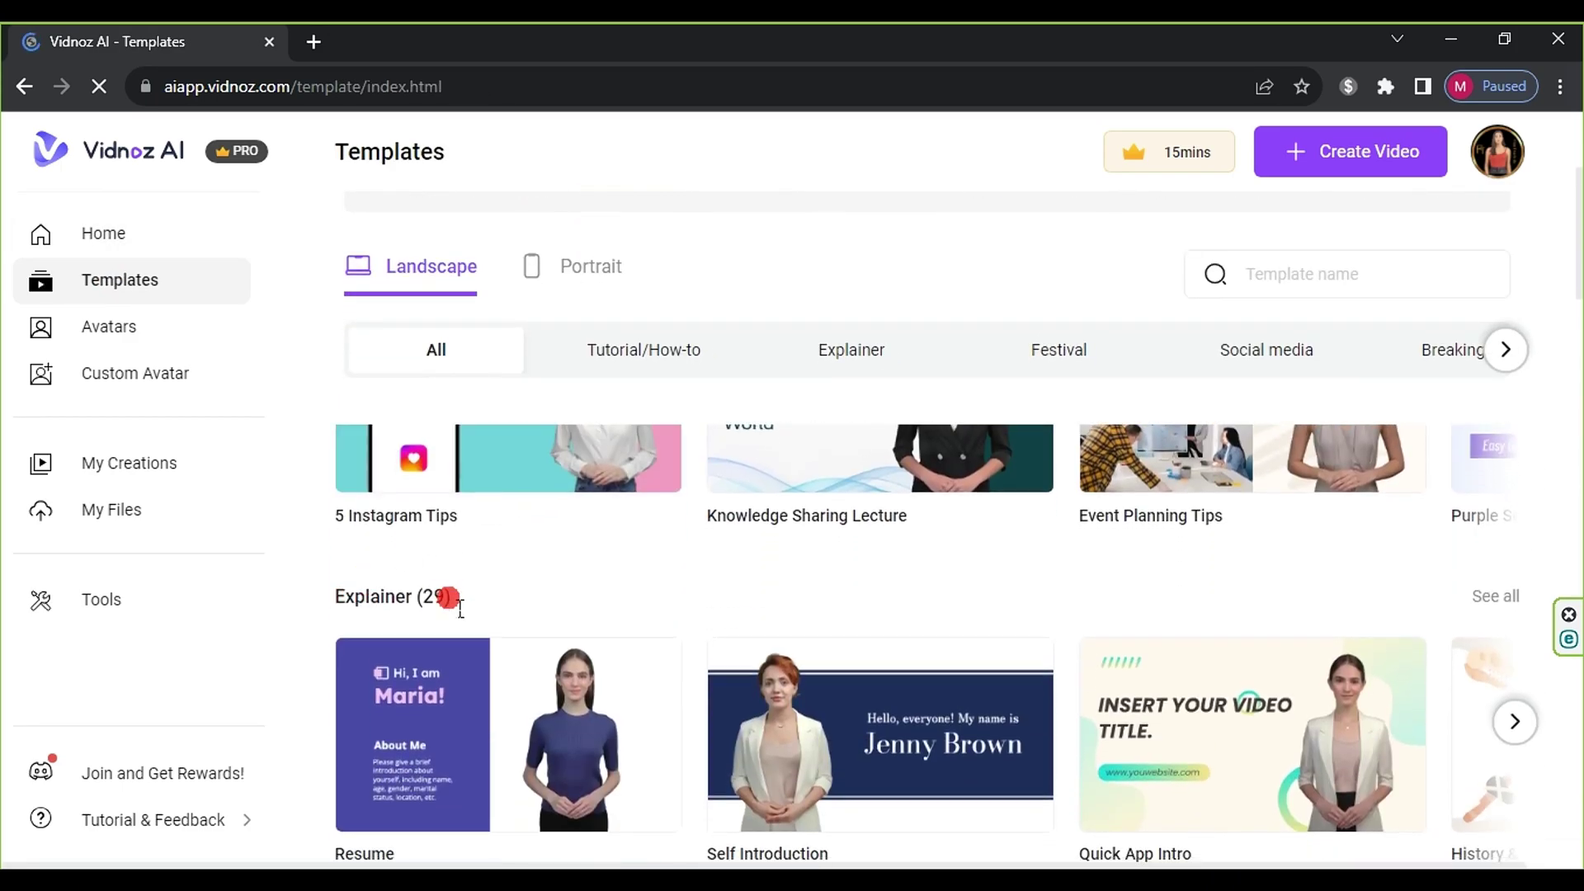
{"action": "scroll", "coordinate": [450, 594], "scroll_direction": "down", "scroll_amount": 5}
{"action": "scroll", "coordinate": [464, 515], "scroll_direction": "down", "scroll_amount": 4}
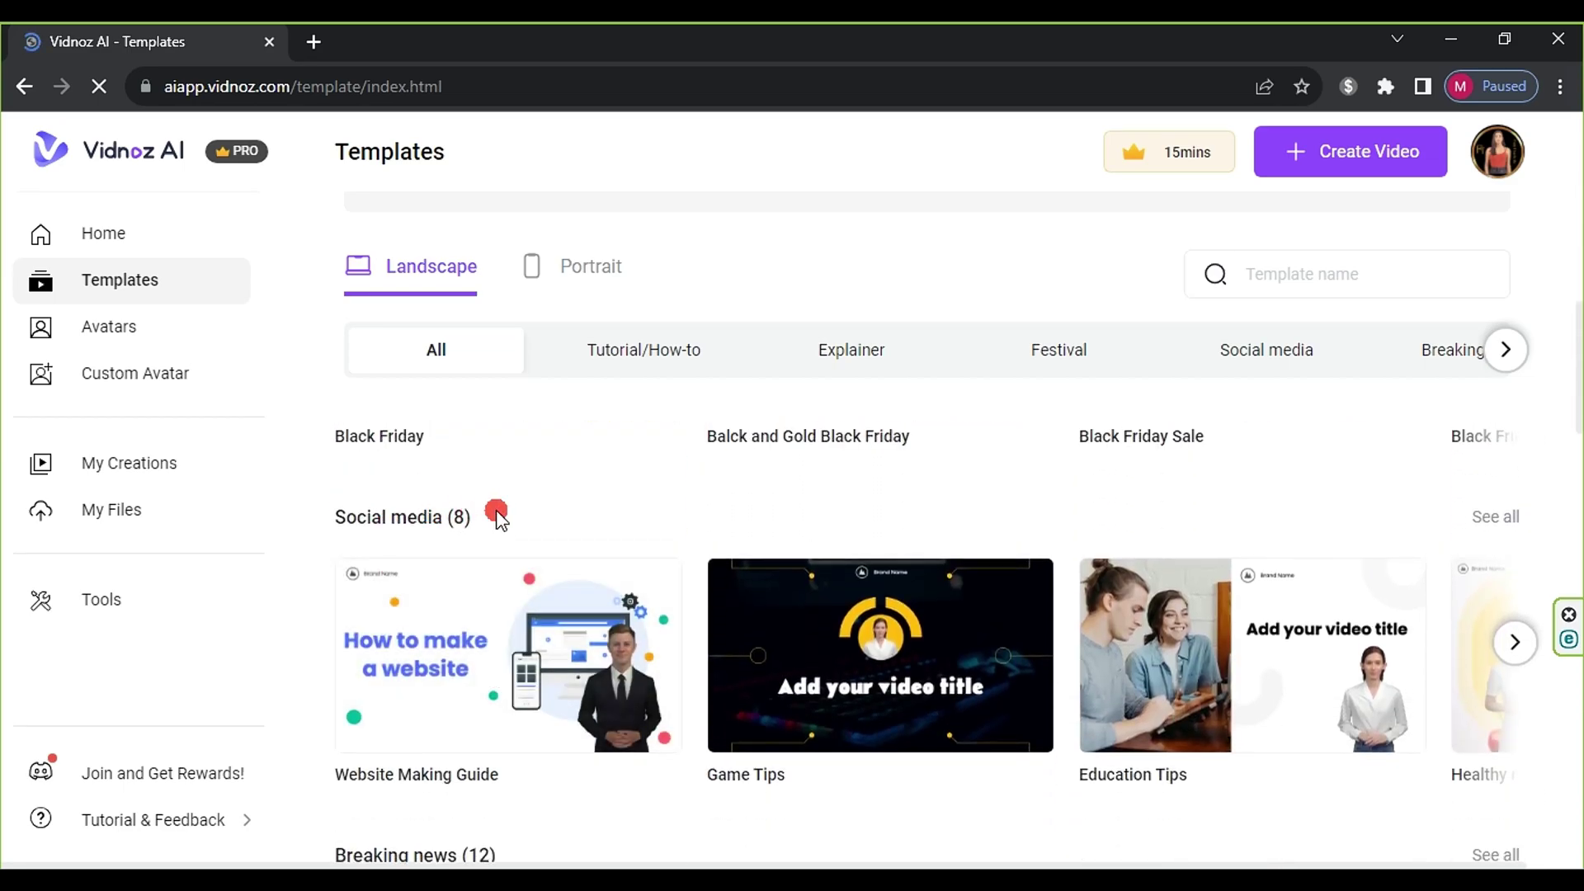
{"action": "scroll", "coordinate": [495, 513], "scroll_direction": "down", "scroll_amount": 3}
{"action": "scroll", "coordinate": [542, 573], "scroll_direction": "down", "scroll_amount": 4}
{"action": "left_click_drag", "start_coordinate": [540, 575], "coordinate": [430, 575]}
{"action": "scroll", "coordinate": [531, 559], "scroll_direction": "down", "scroll_amount": 4}
{"action": "left_click_drag", "start_coordinate": [538, 561], "coordinate": [442, 520]}
{"action": "left_click", "coordinate": [575, 587]}
{"action": "scroll", "coordinate": [575, 588], "scroll_direction": "down", "scroll_amount": 6}
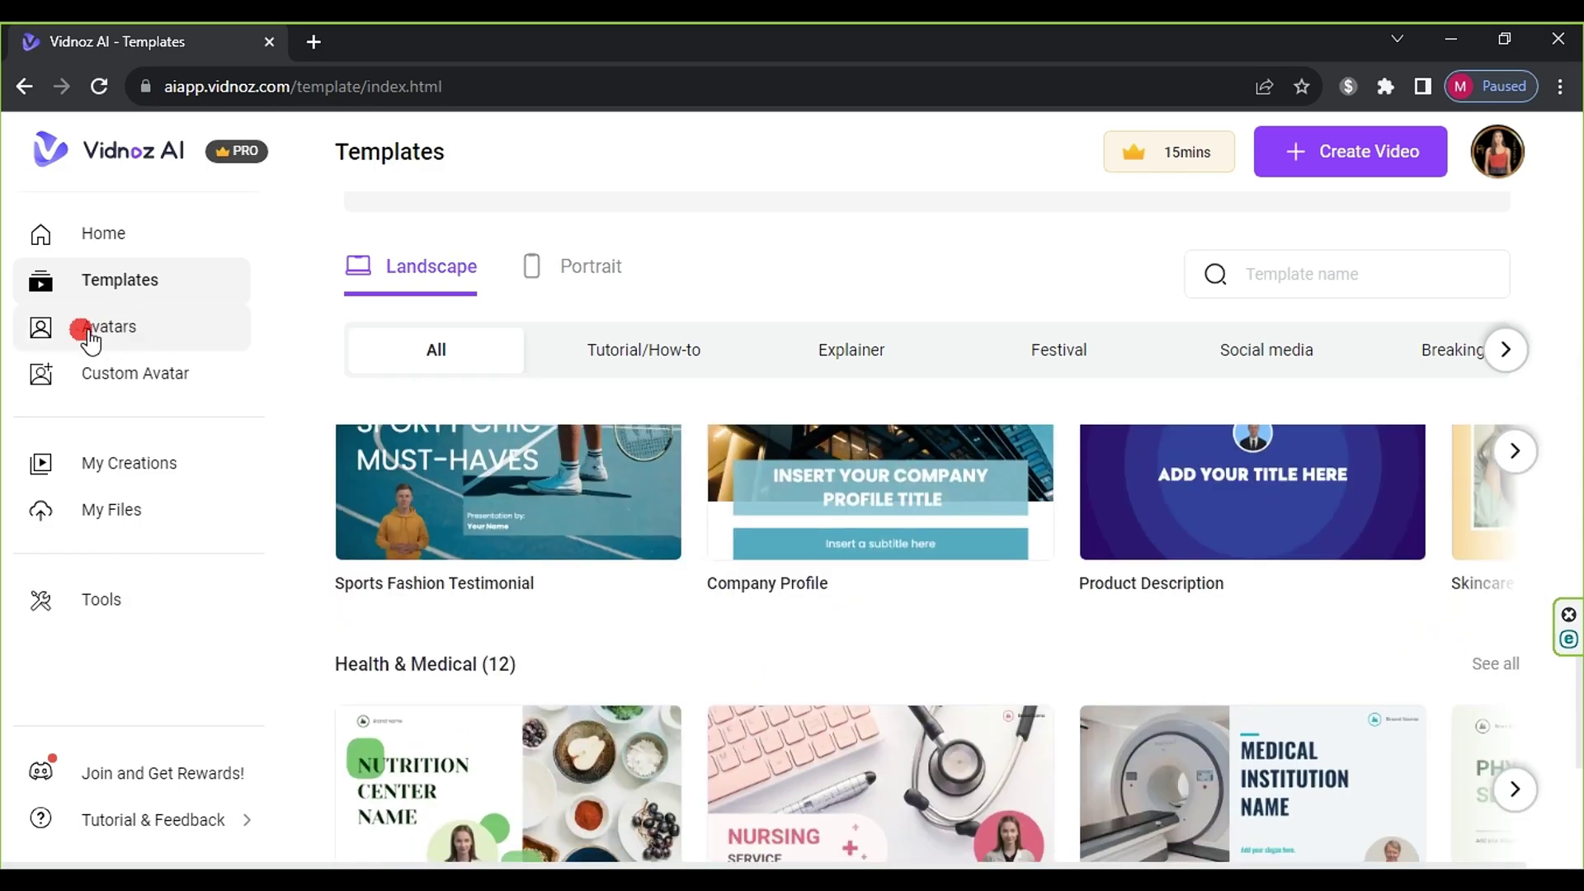
Step: Open the Avatars library and browse the Avatar Pro collection
{"action": "left_click", "coordinate": [96, 340]}
{"action": "left_click", "coordinate": [434, 265]}
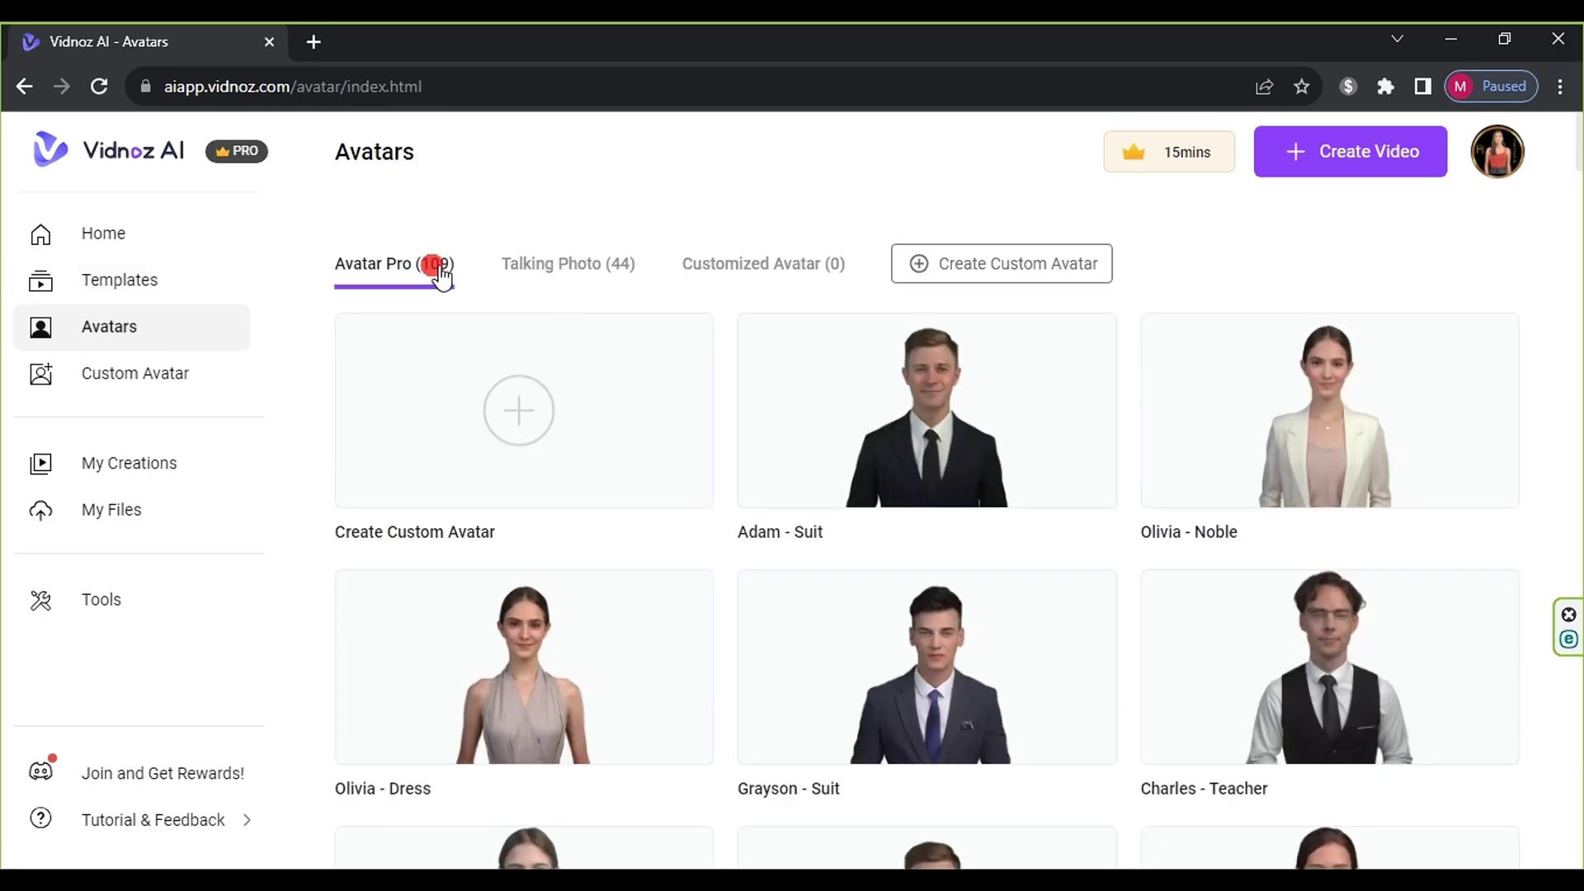
{"action": "scroll", "coordinate": [1180, 612], "scroll_direction": "down", "scroll_amount": 3}
{"action": "scroll", "coordinate": [1166, 602], "scroll_direction": "up", "scroll_amount": 2}
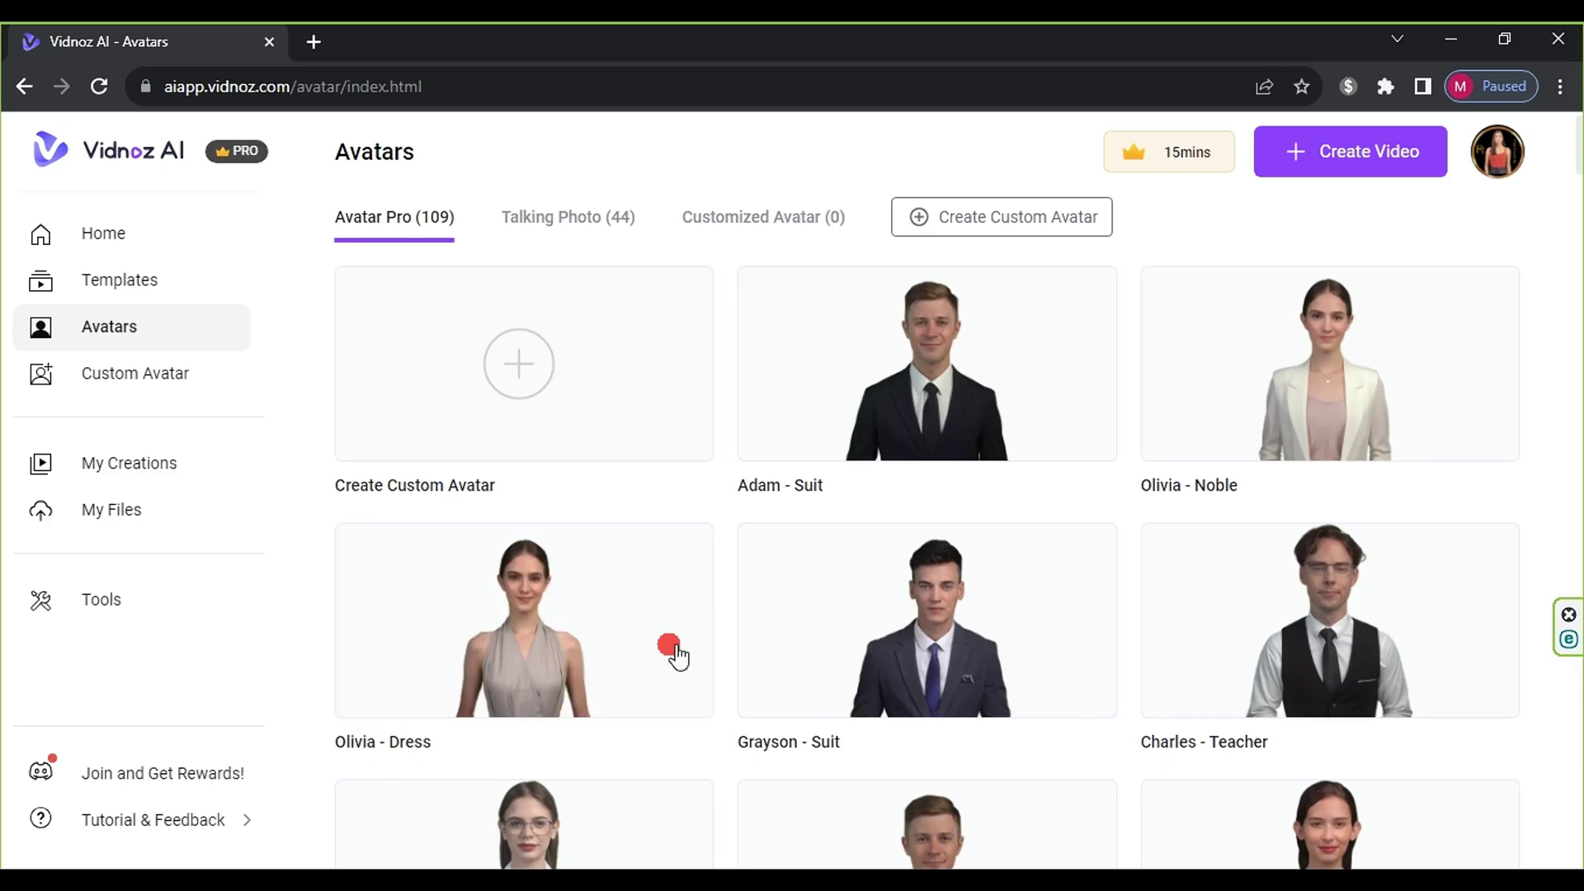
{"action": "scroll", "coordinate": [715, 642], "scroll_direction": "down", "scroll_amount": 2}
{"action": "scroll", "coordinate": [714, 642], "scroll_direction": "down", "scroll_amount": 20}
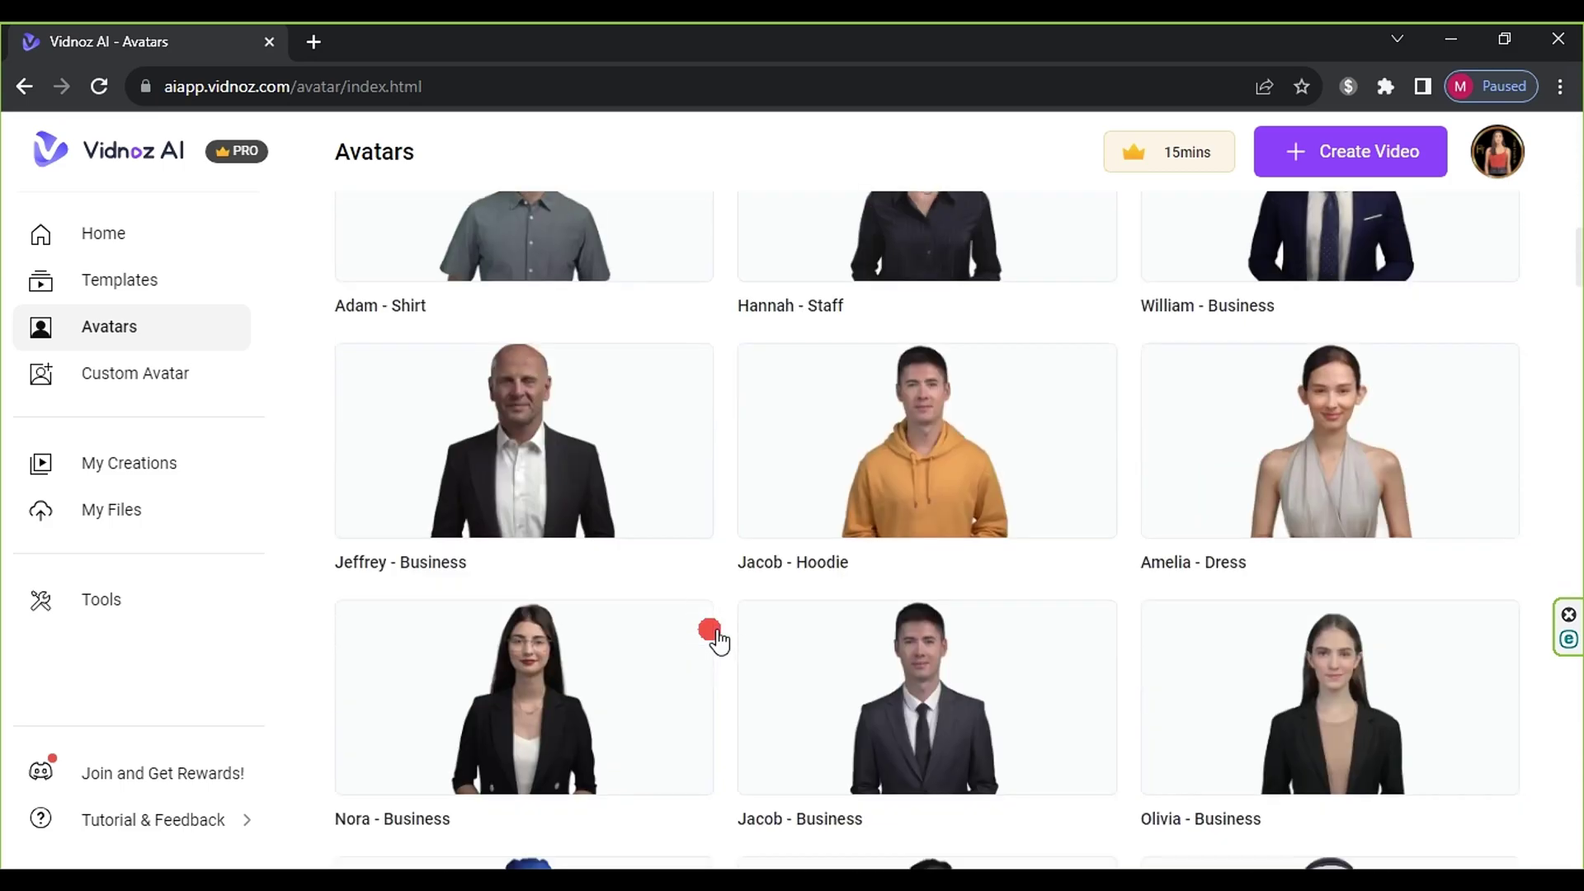
{"action": "scroll", "coordinate": [715, 642], "scroll_direction": "down", "scroll_amount": 20}
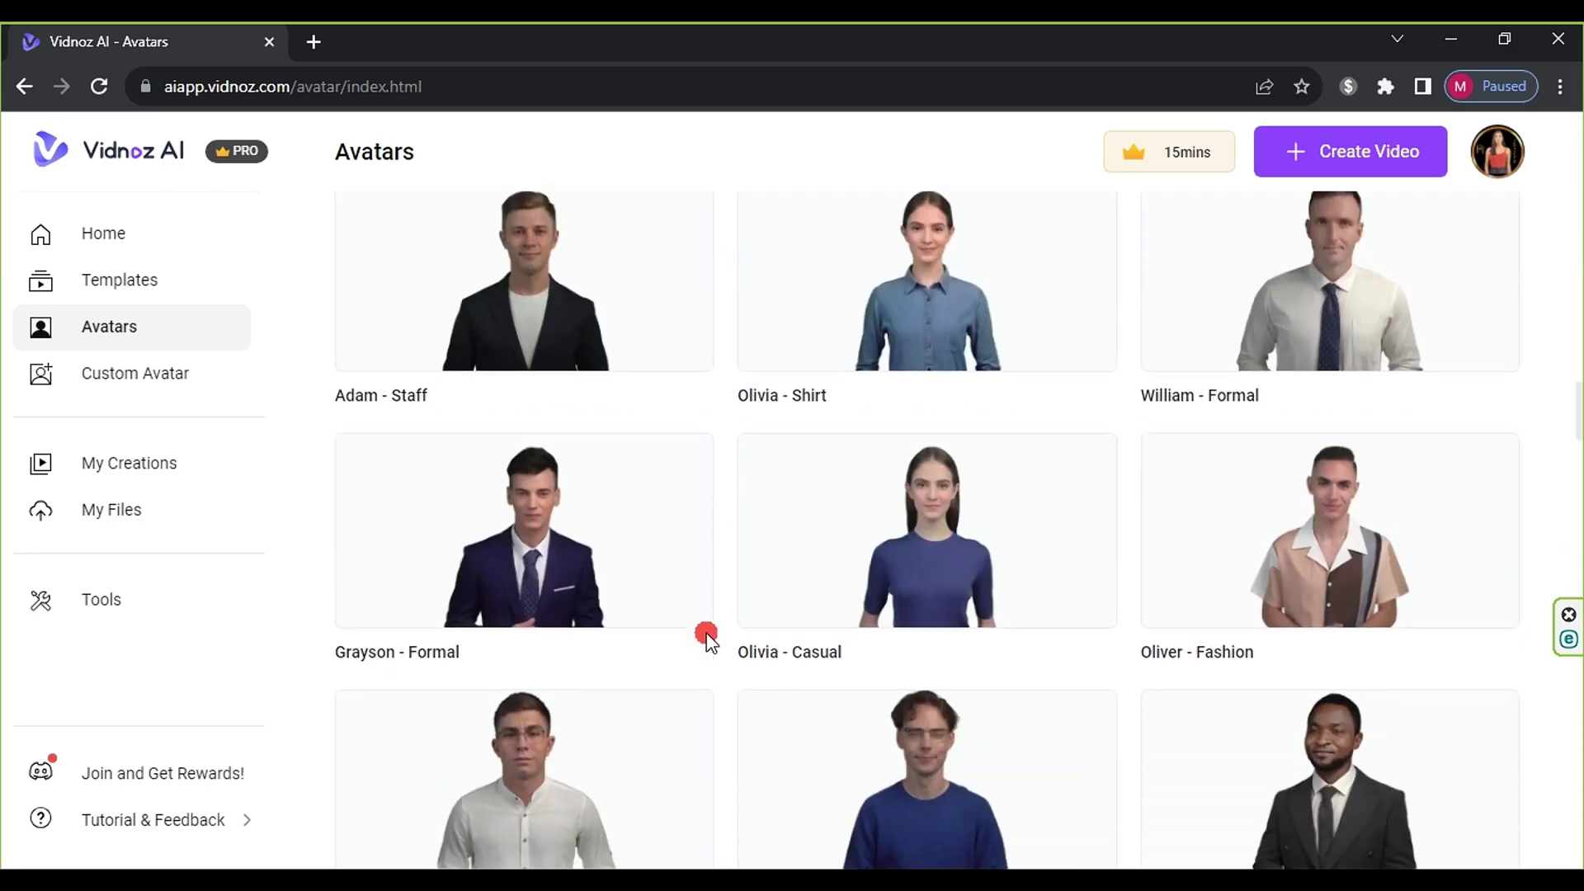
{"action": "scroll", "coordinate": [706, 640], "scroll_direction": "up", "scroll_amount": 20}
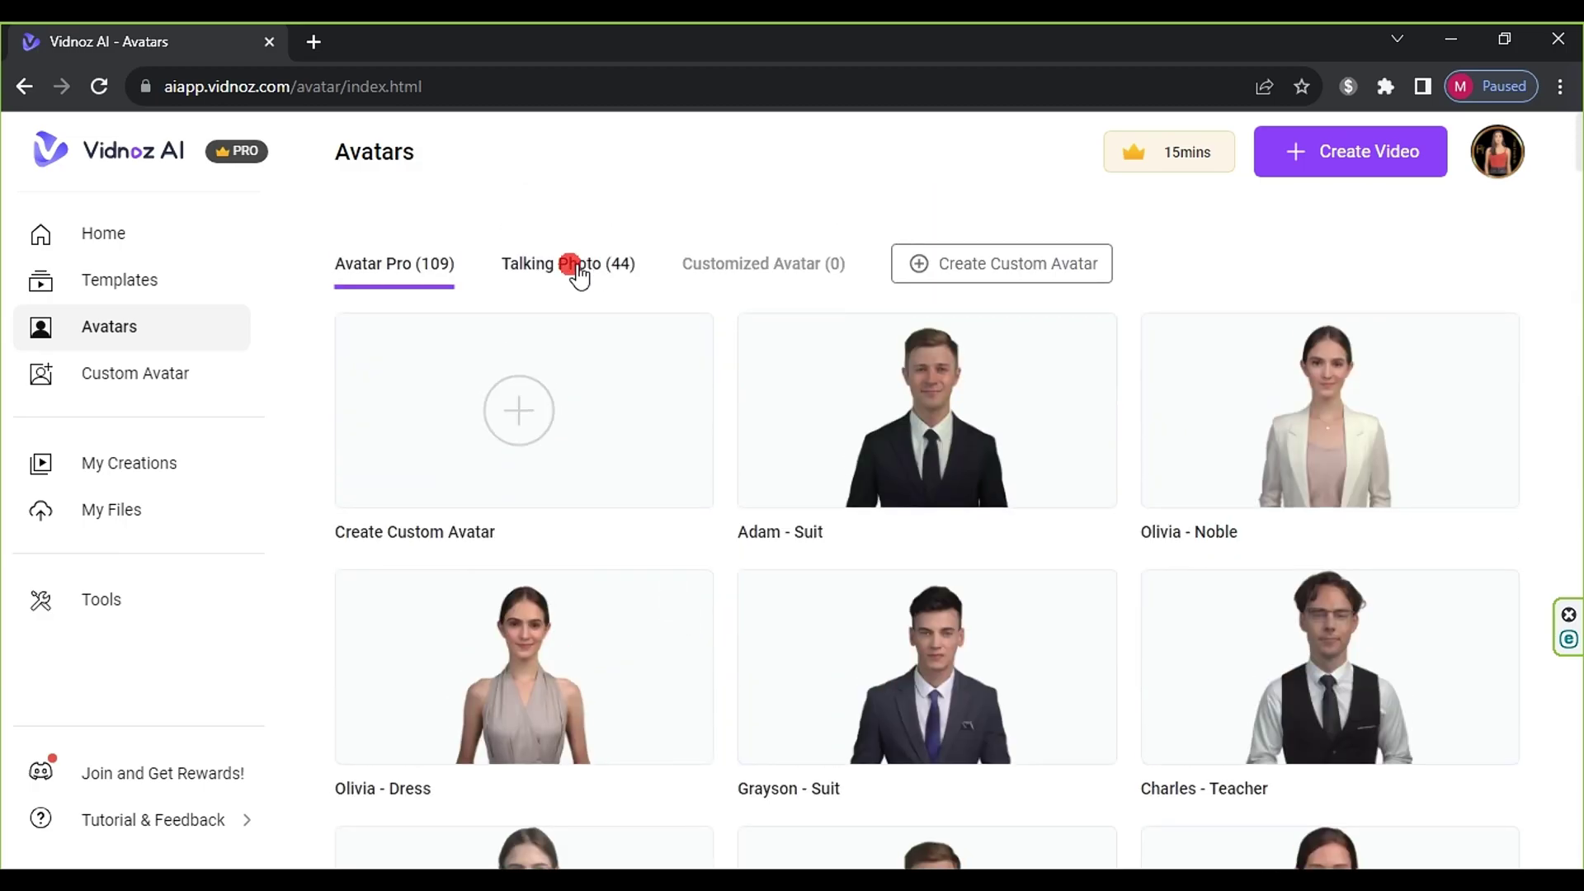
Step: Show the Talking Photo avatars such as Farah, Aaliyah, Rowan and Theo
{"action": "left_click", "coordinate": [573, 265]}
{"action": "scroll", "coordinate": [1461, 500], "scroll_direction": "down", "scroll_amount": 9}
{"action": "scroll", "coordinate": [1461, 507], "scroll_direction": "down", "scroll_amount": 20}
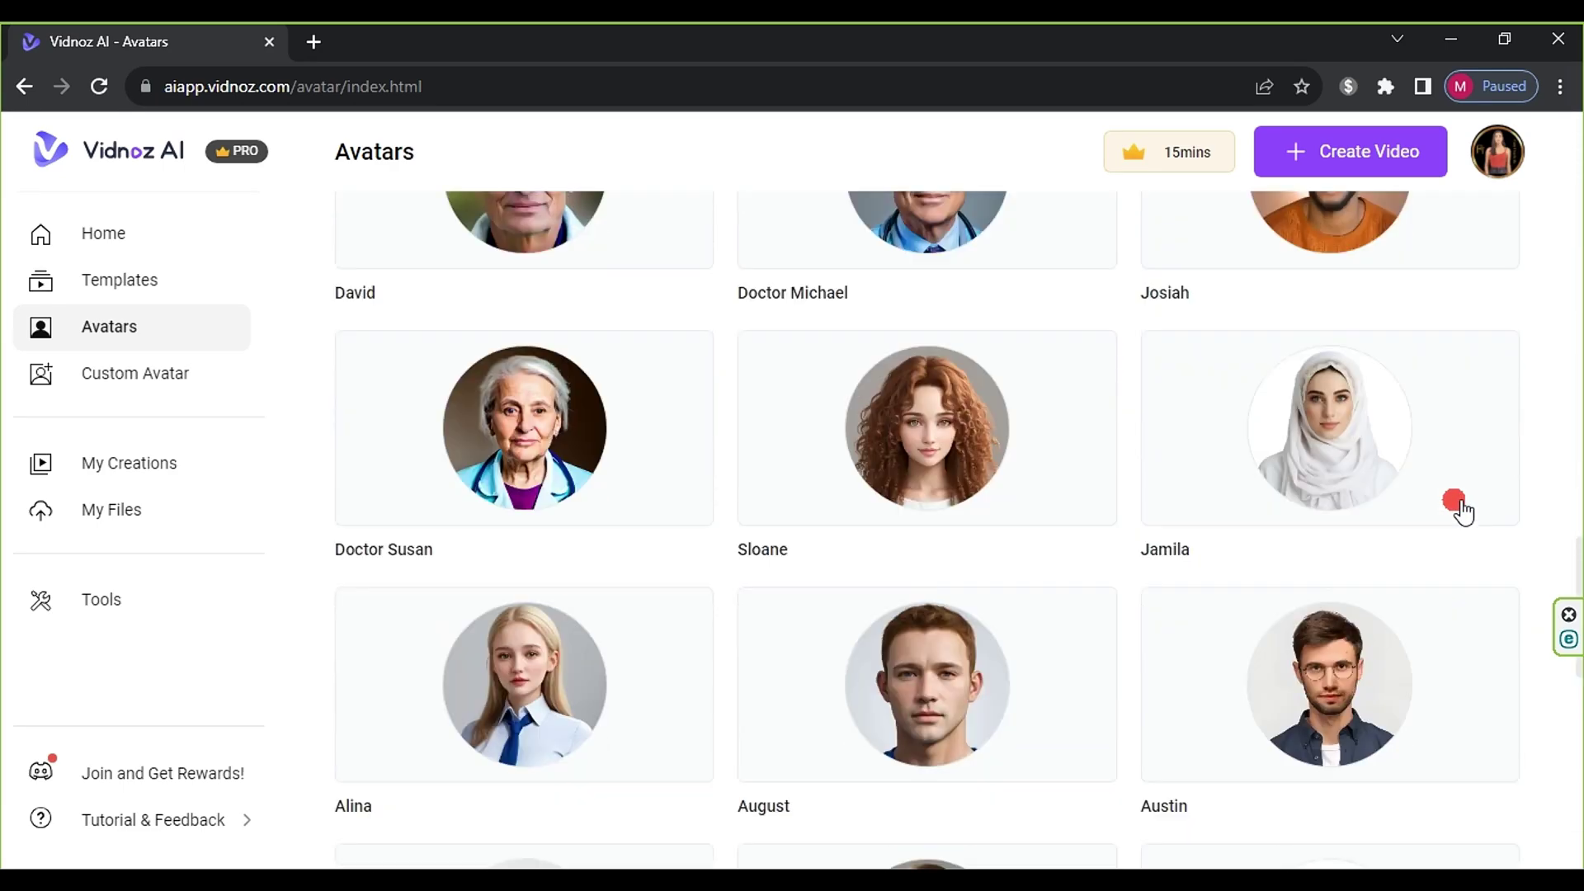
{"action": "scroll", "coordinate": [1461, 507], "scroll_direction": "down", "scroll_amount": 8}
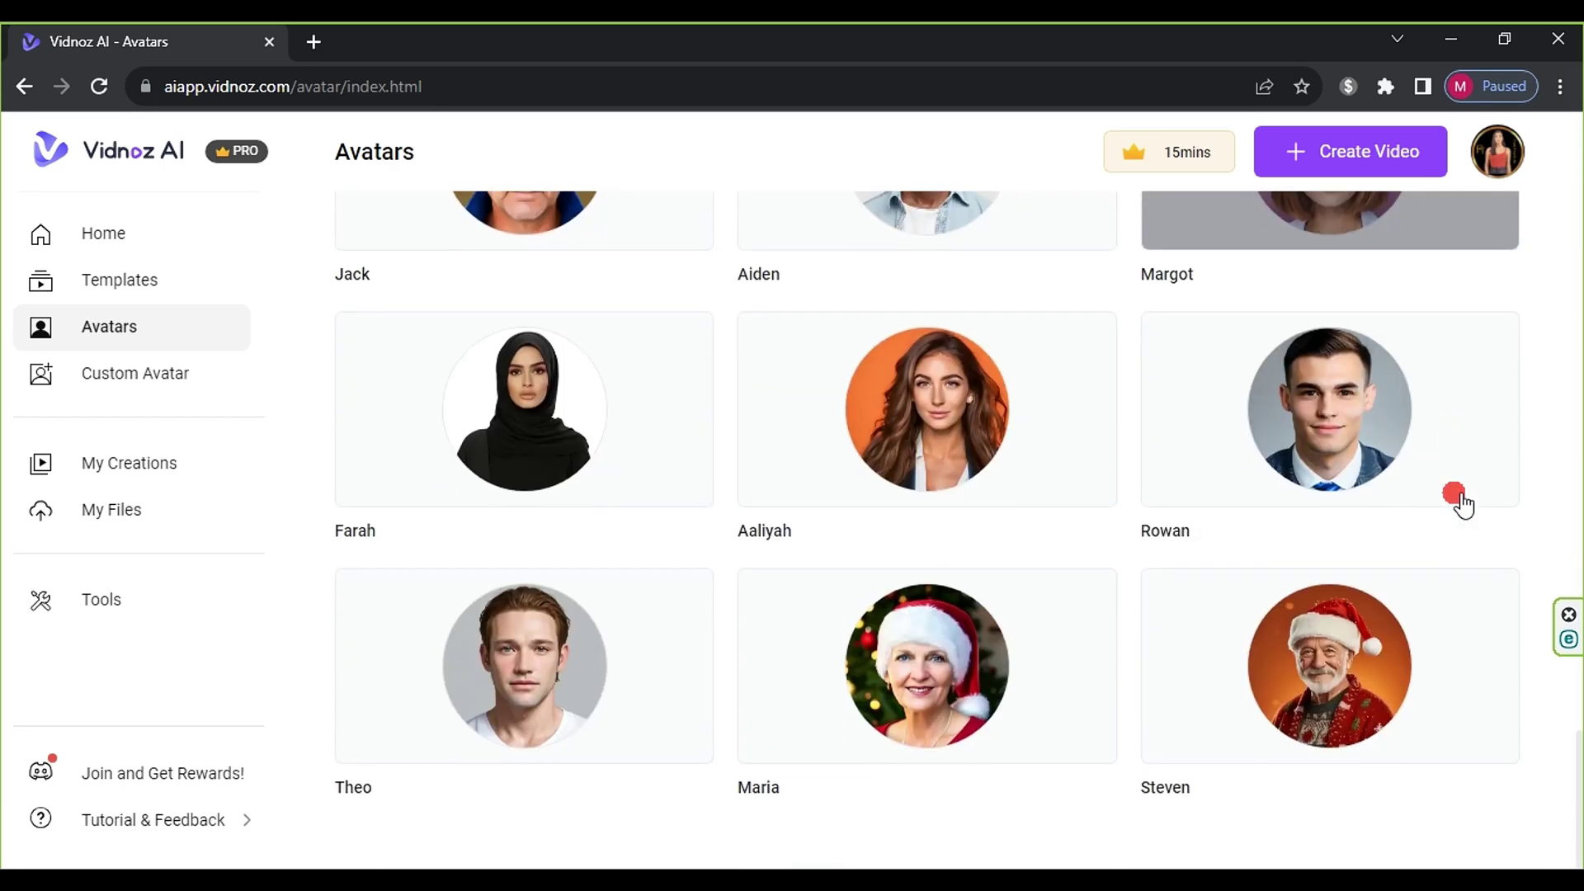
Step: Open the Custom Avatar page and look over its information
{"action": "left_click", "coordinate": [80, 395]}
{"action": "scroll", "coordinate": [914, 396], "scroll_direction": "down", "scroll_amount": 3}
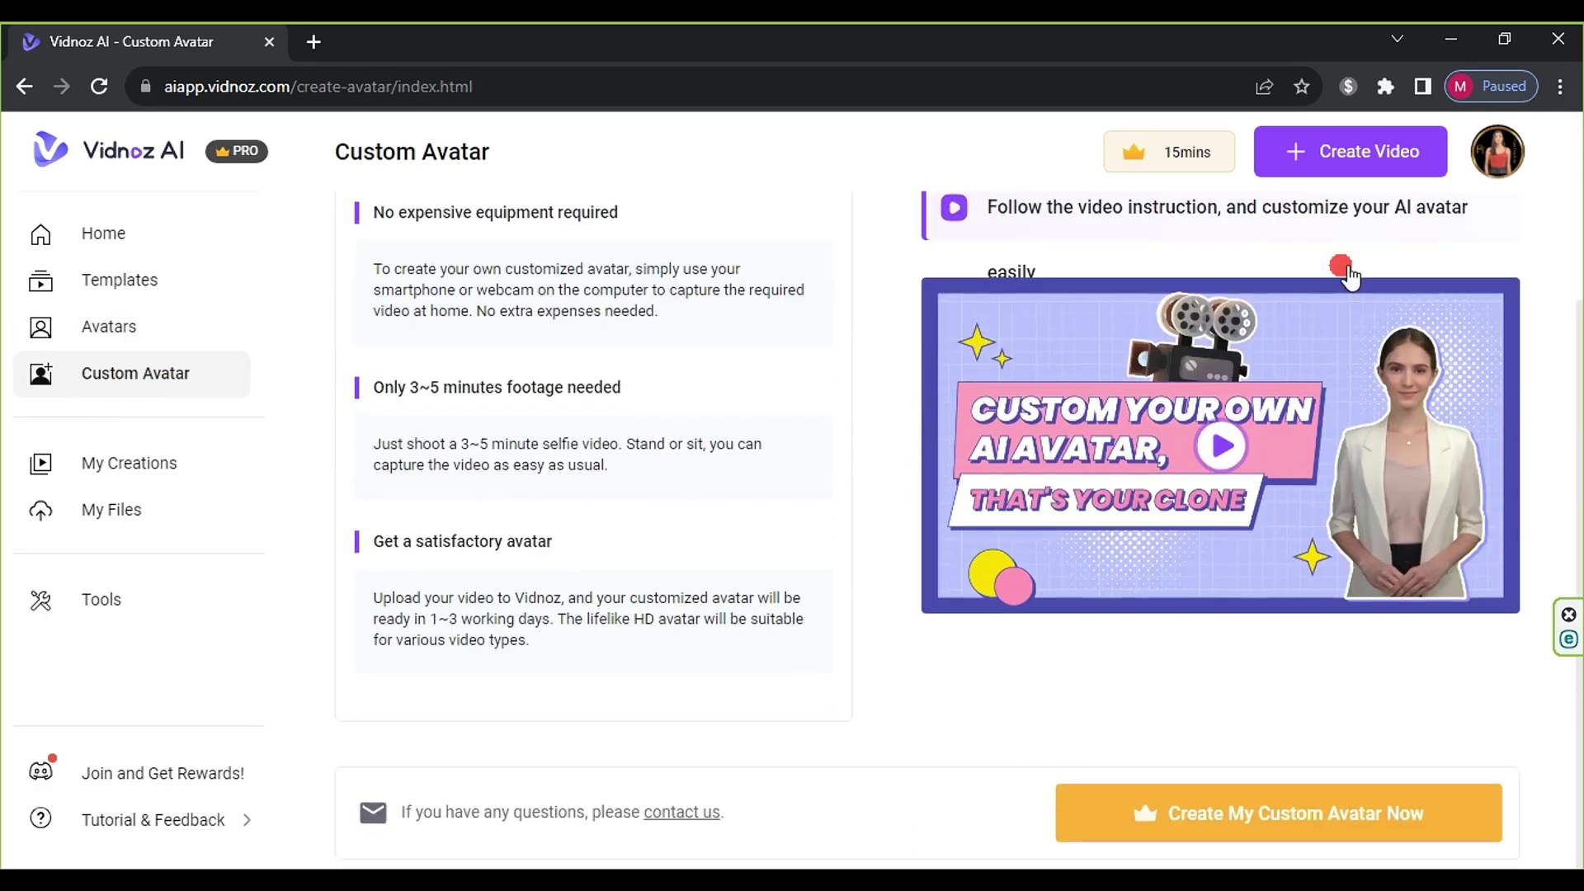
{"action": "scroll", "coordinate": [833, 416], "scroll_direction": "up", "scroll_amount": 3}
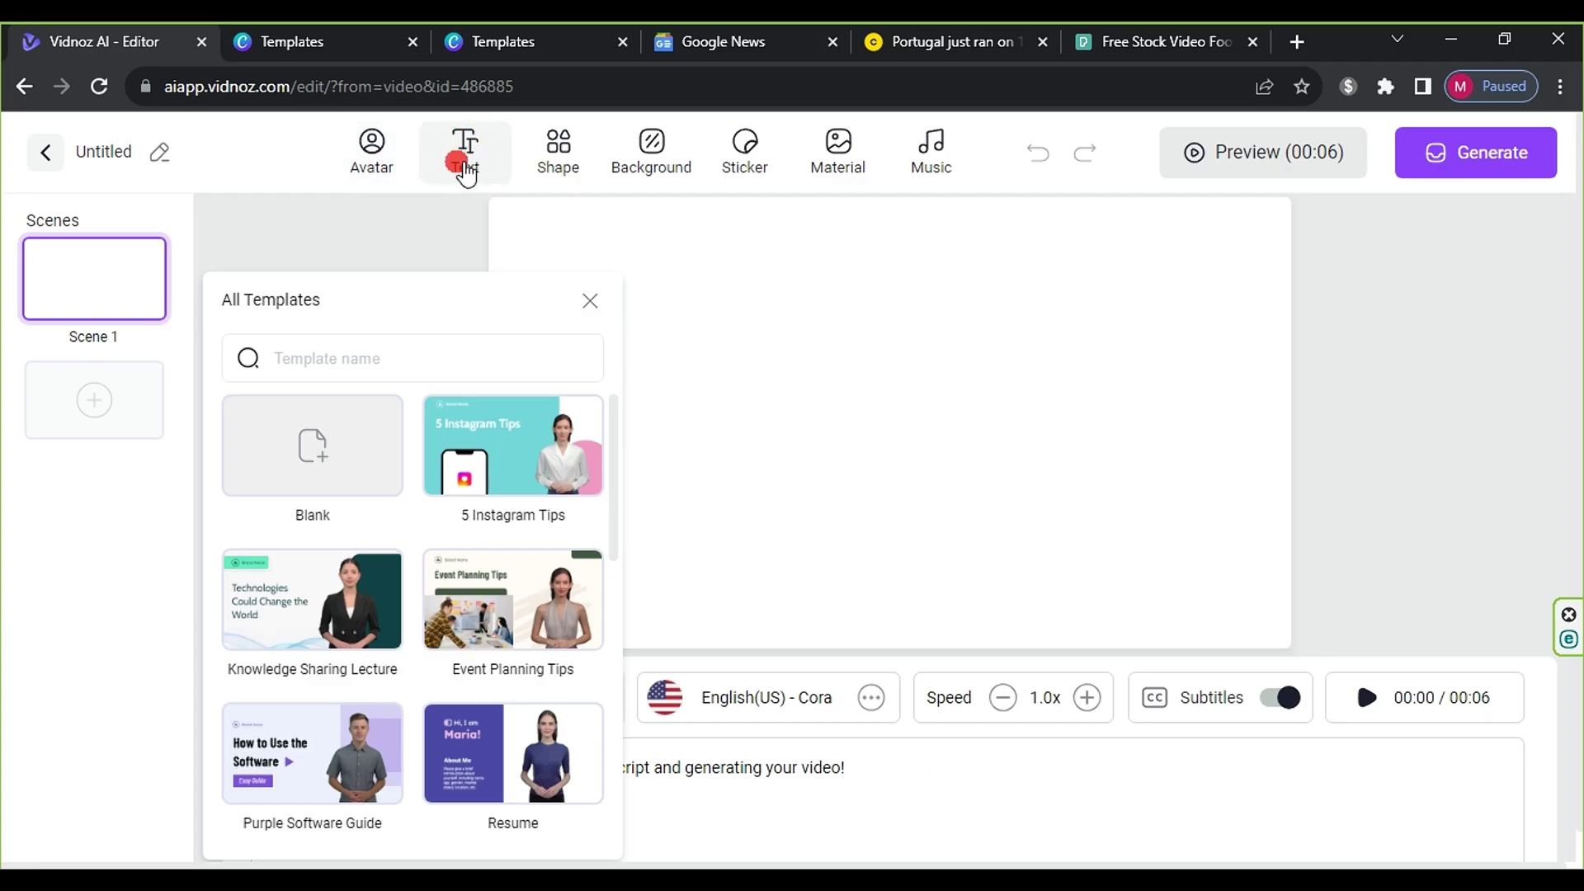
{"action": "left_click", "coordinate": [372, 159]}
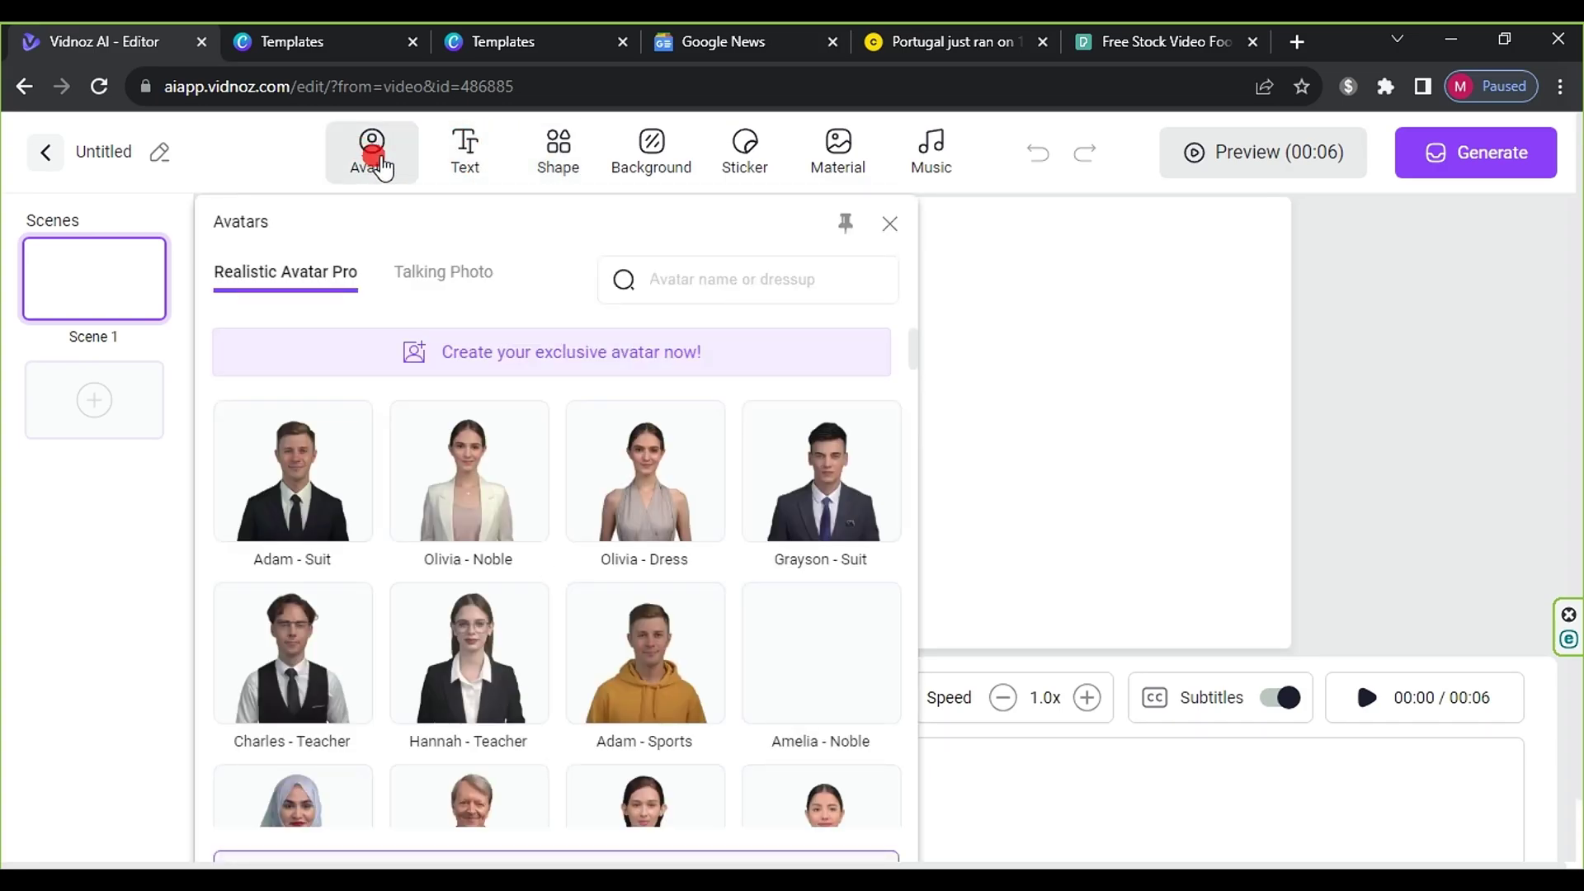
{"action": "scroll", "coordinate": [483, 495], "scroll_direction": "down", "scroll_amount": 7}
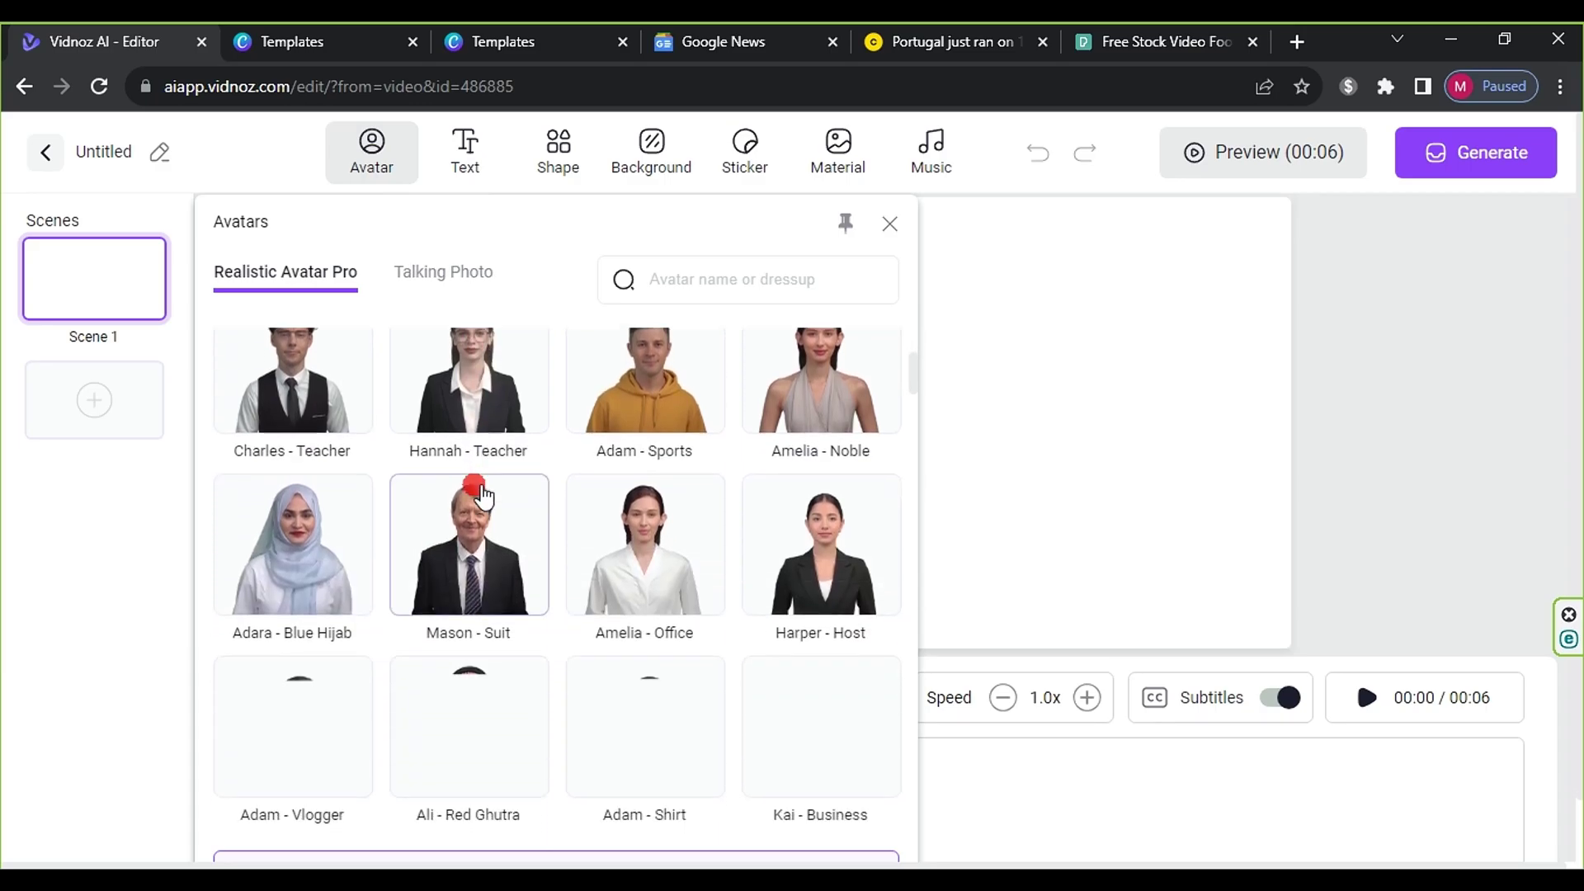
{"action": "scroll", "coordinate": [482, 495], "scroll_direction": "up", "scroll_amount": 6}
{"action": "scroll", "coordinate": [482, 495], "scroll_direction": "up", "scroll_amount": 1}
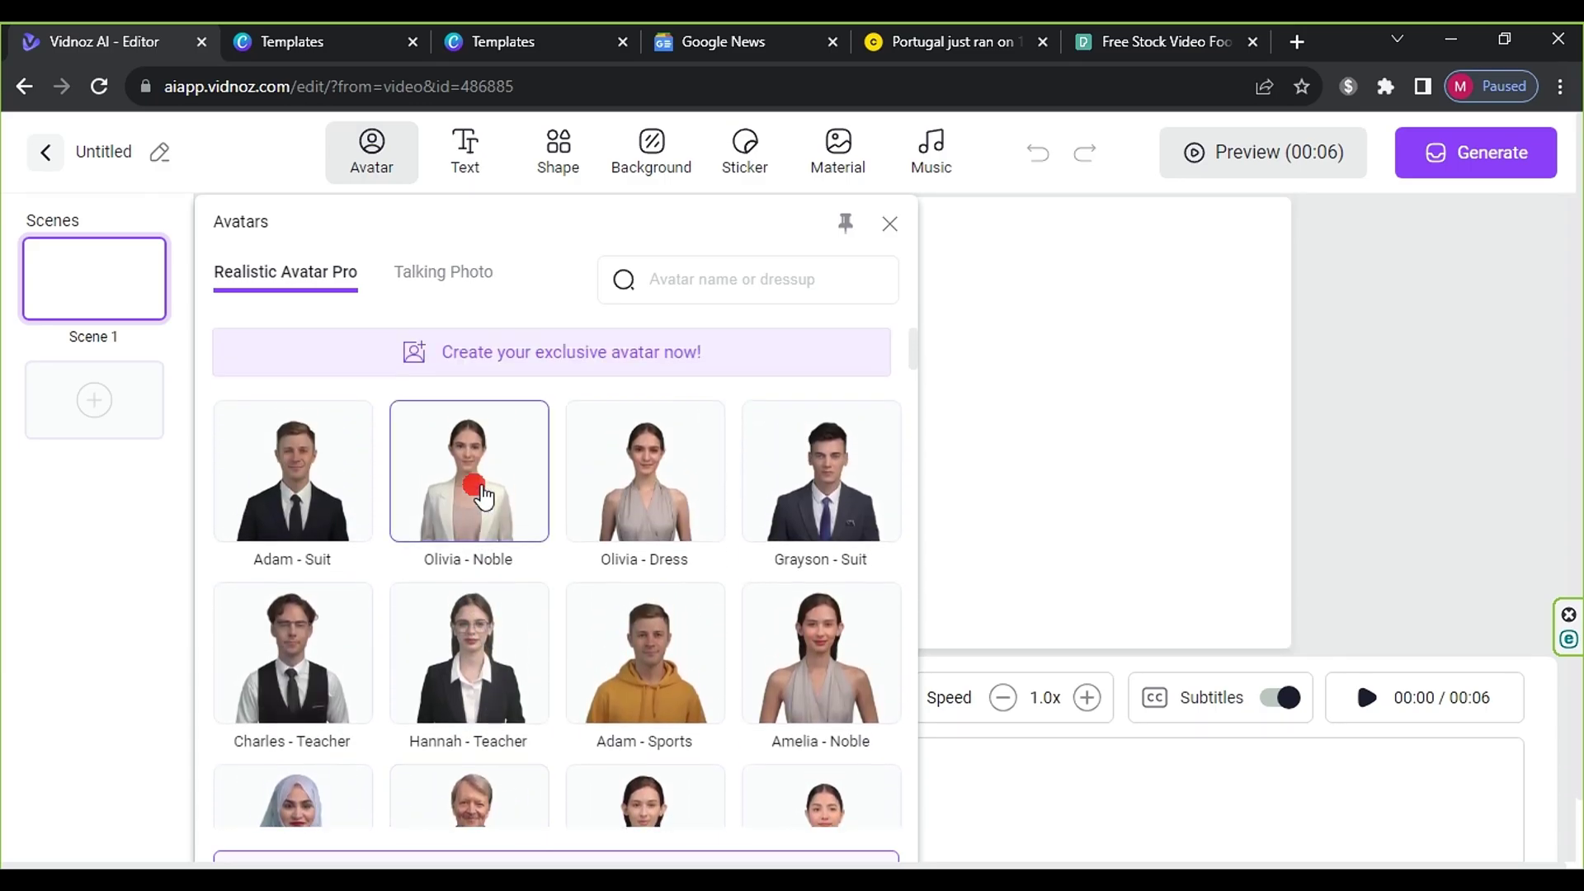
{"action": "left_click", "coordinate": [382, 165]}
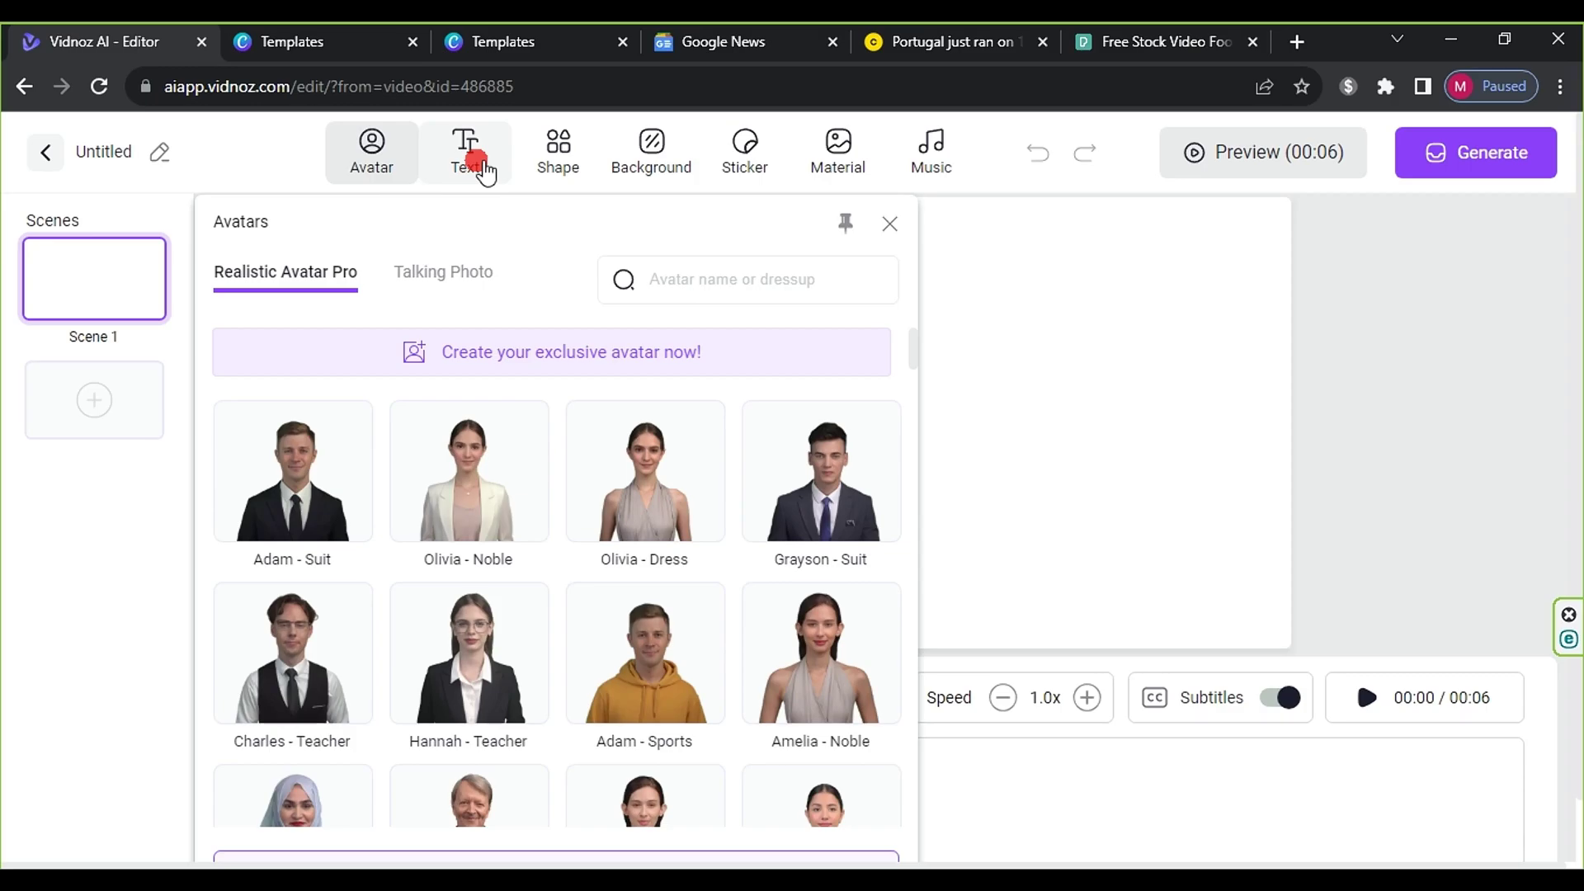
{"action": "left_click", "coordinate": [483, 170]}
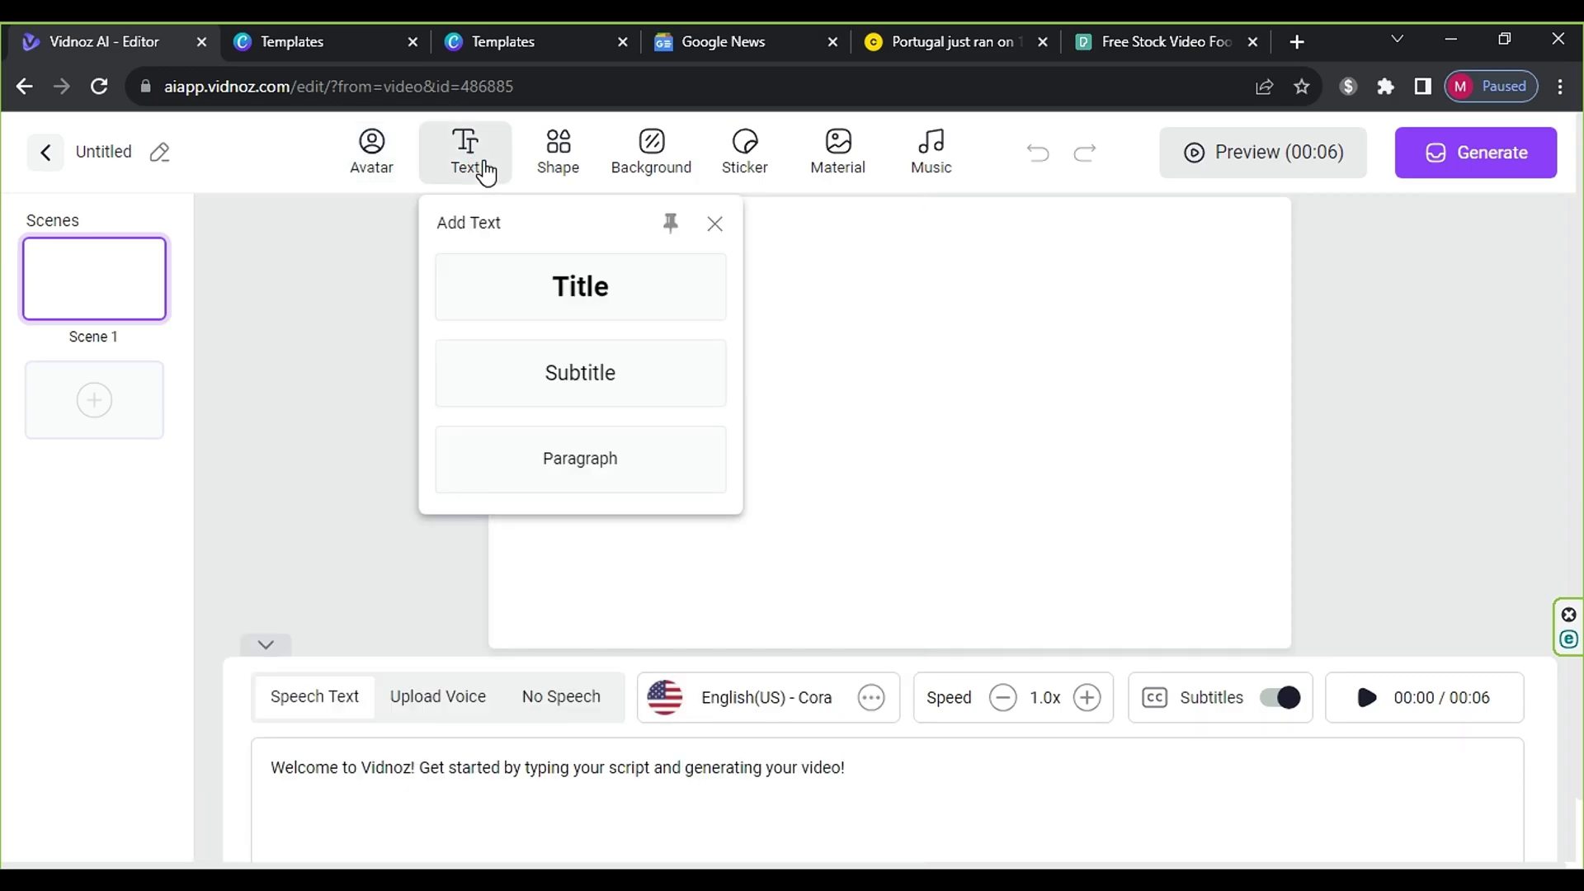
{"action": "left_click", "coordinate": [556, 169]}
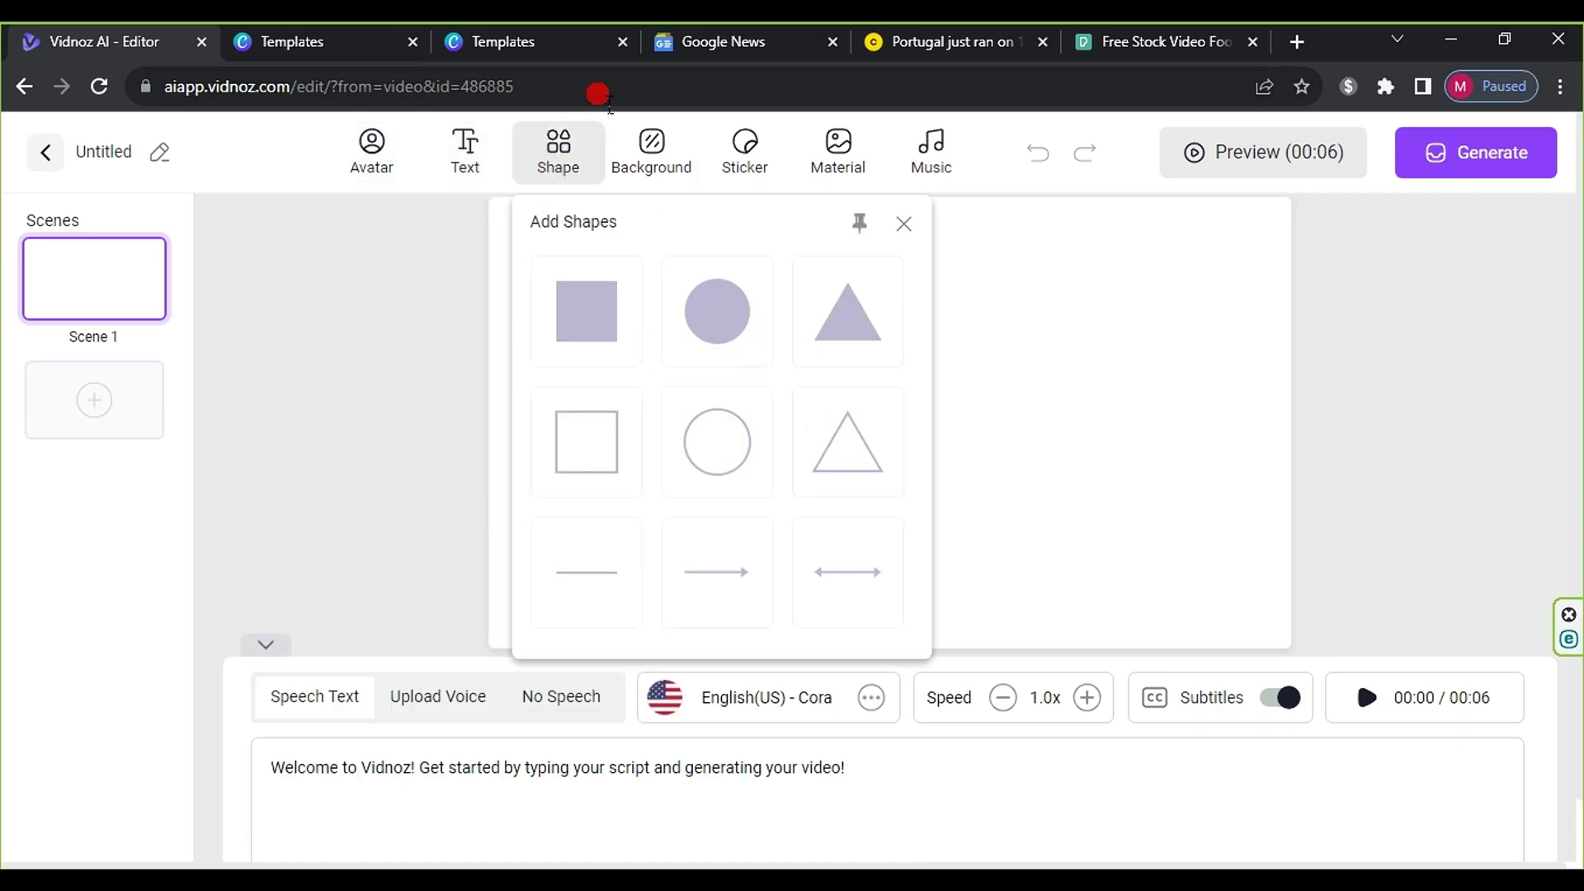
{"action": "left_click", "coordinate": [652, 169]}
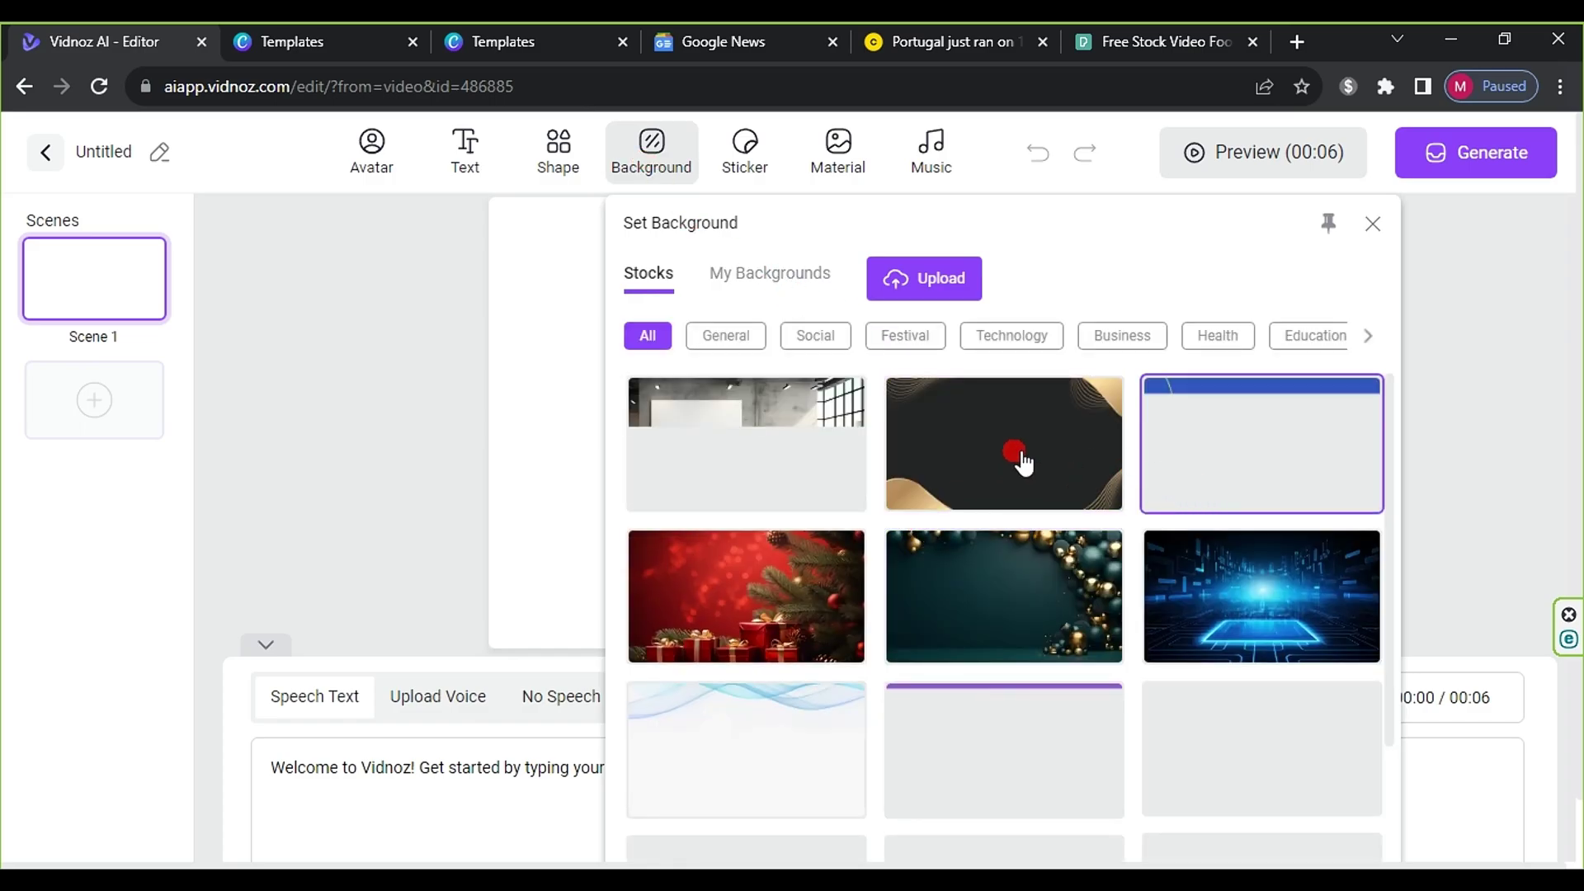
{"action": "left_click", "coordinate": [761, 165]}
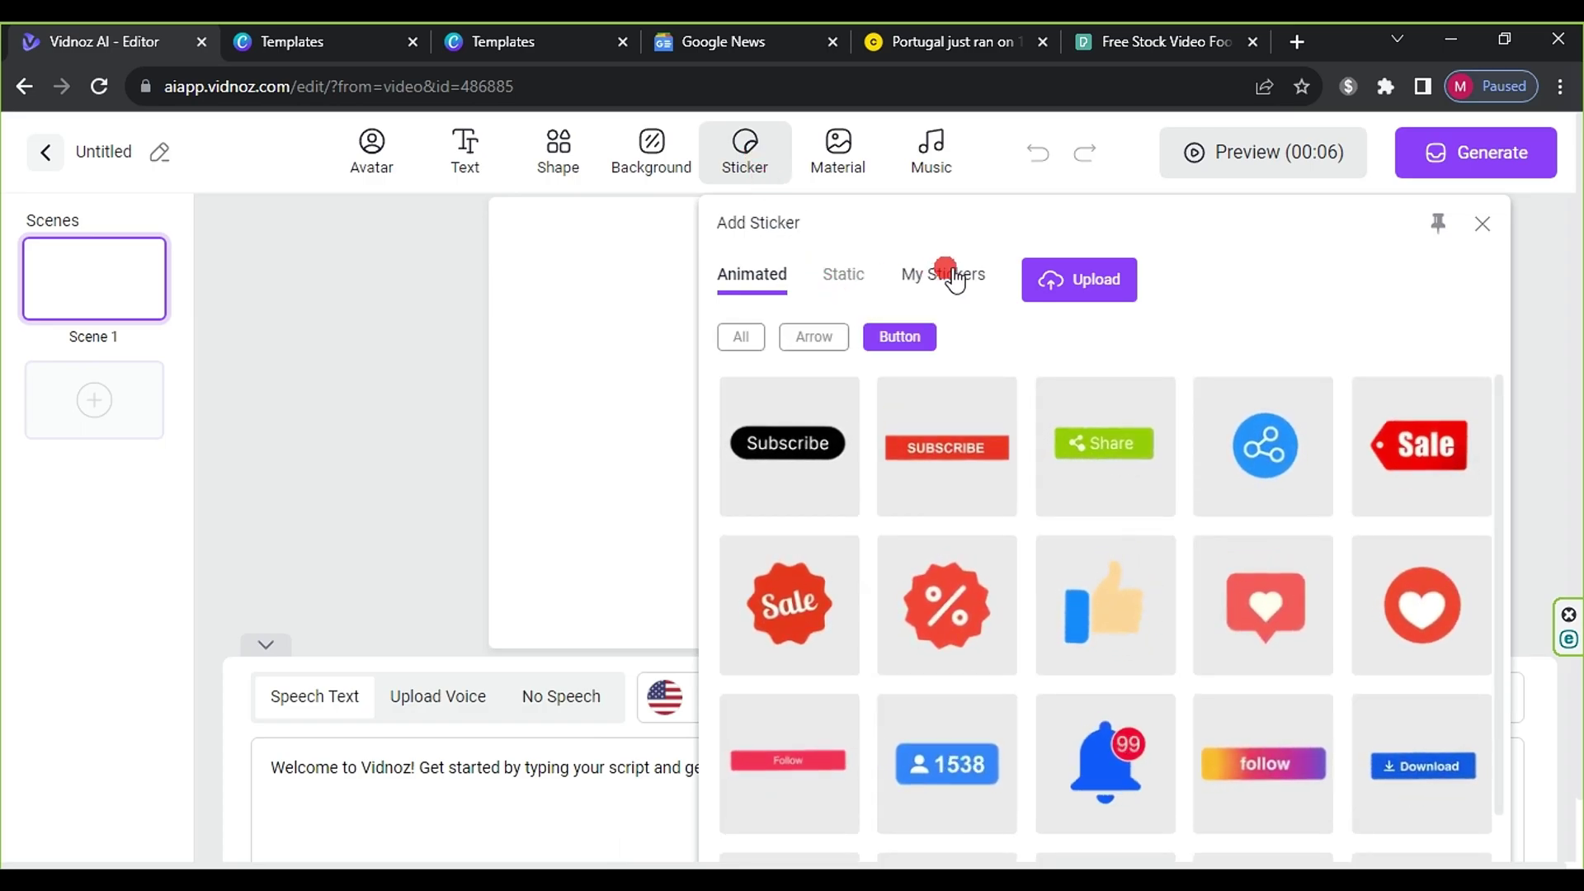
{"action": "left_click", "coordinate": [863, 176]}
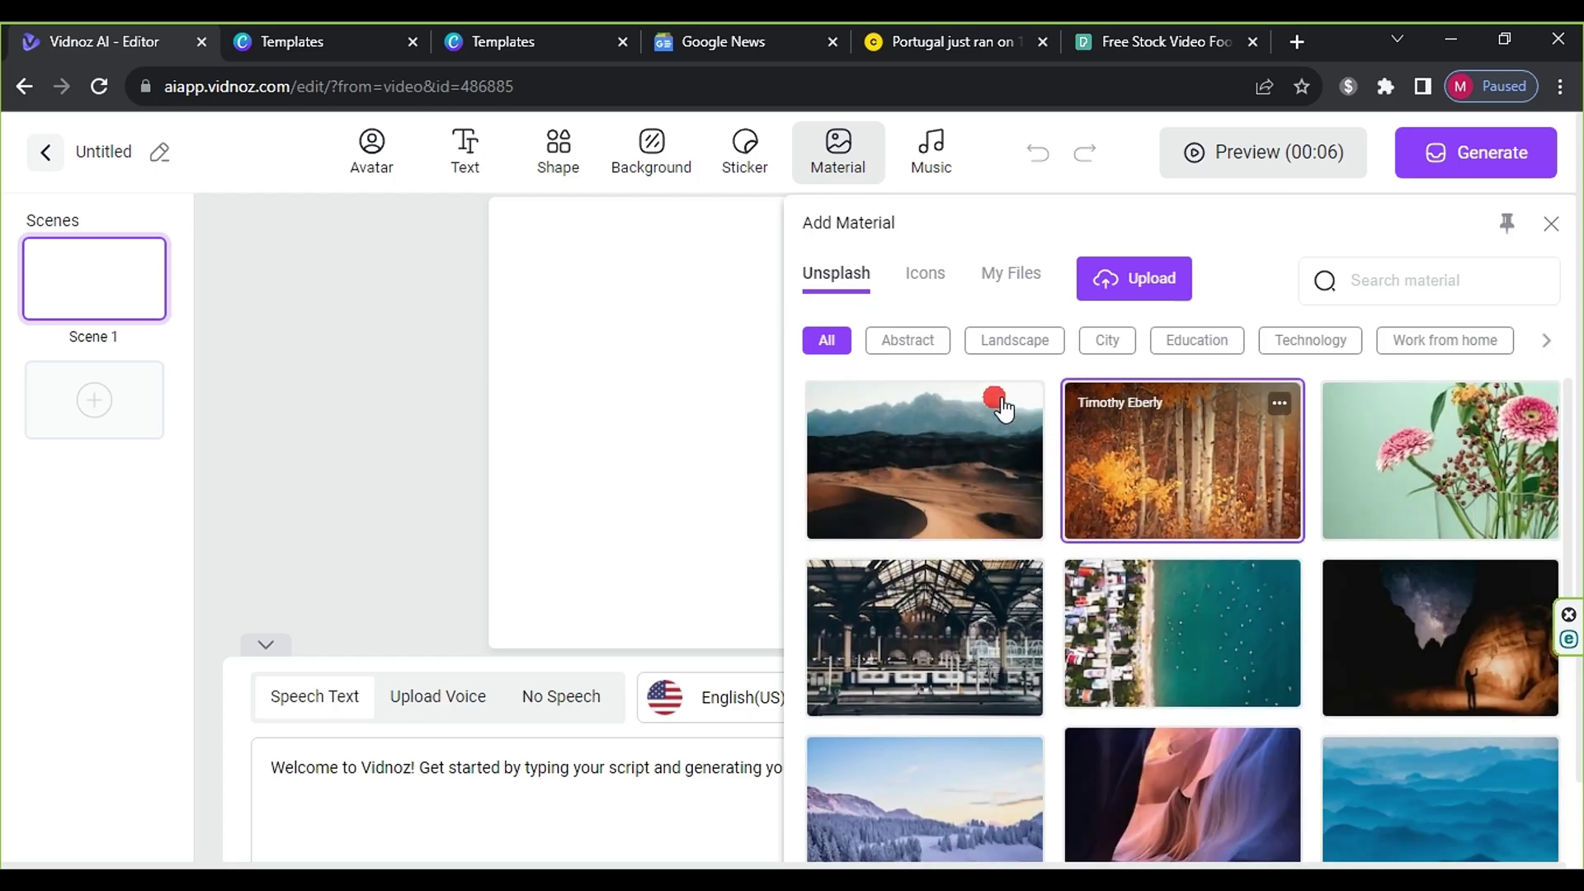
{"action": "left_click", "coordinate": [928, 279]}
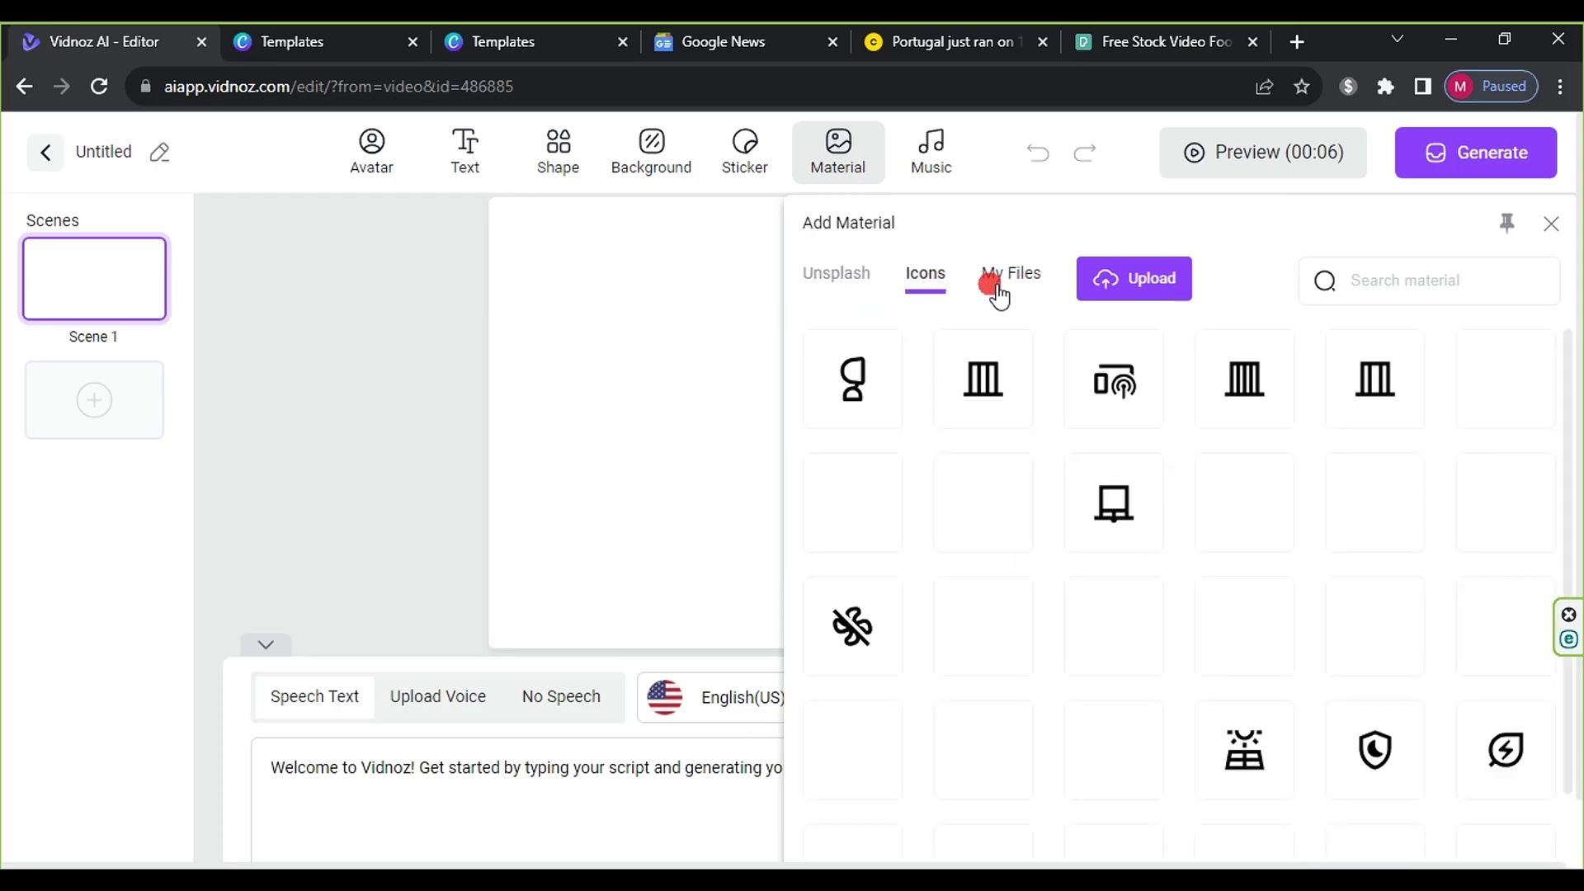
{"action": "left_click", "coordinate": [933, 173]}
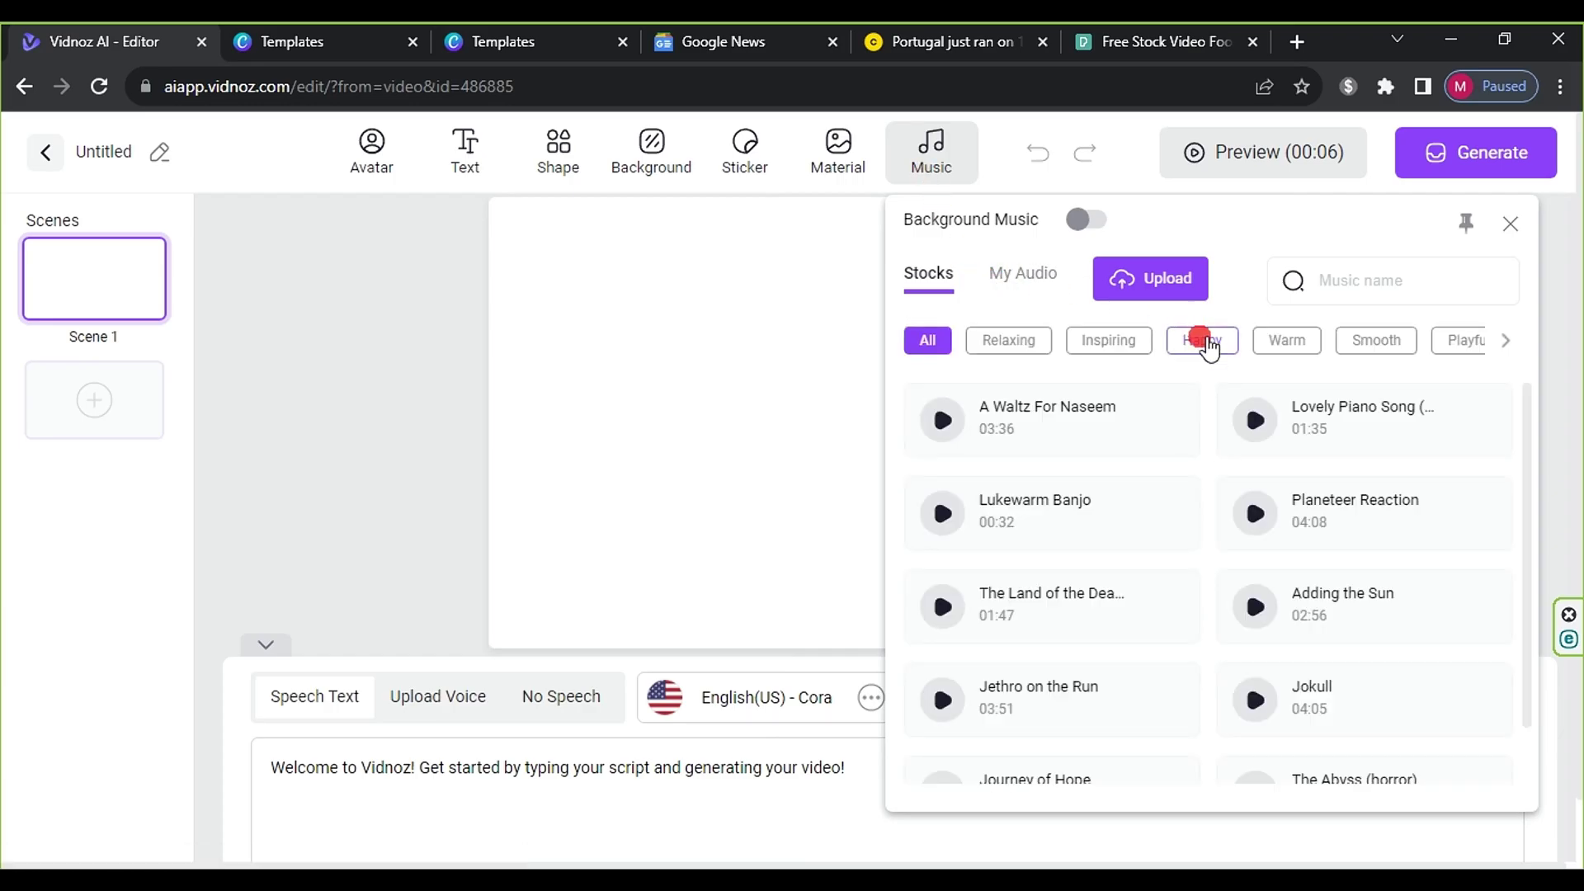
{"action": "left_click", "coordinate": [394, 214]}
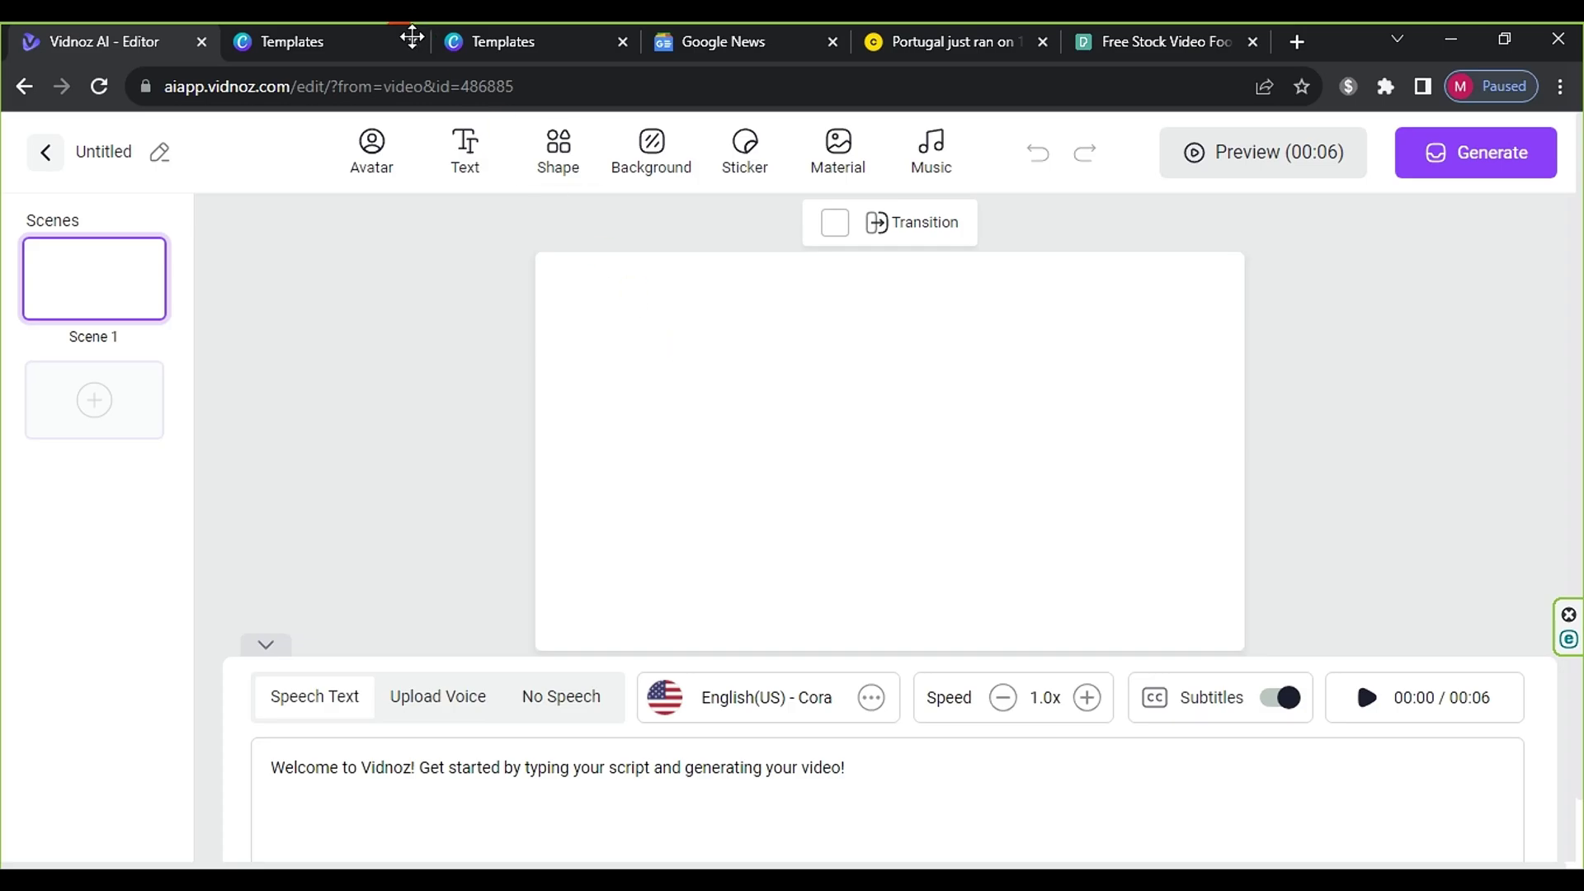
Step: Open the Modern Breaking News Youtube Intro Video template from the Canva news intro results
{"action": "left_click", "coordinate": [352, 42]}
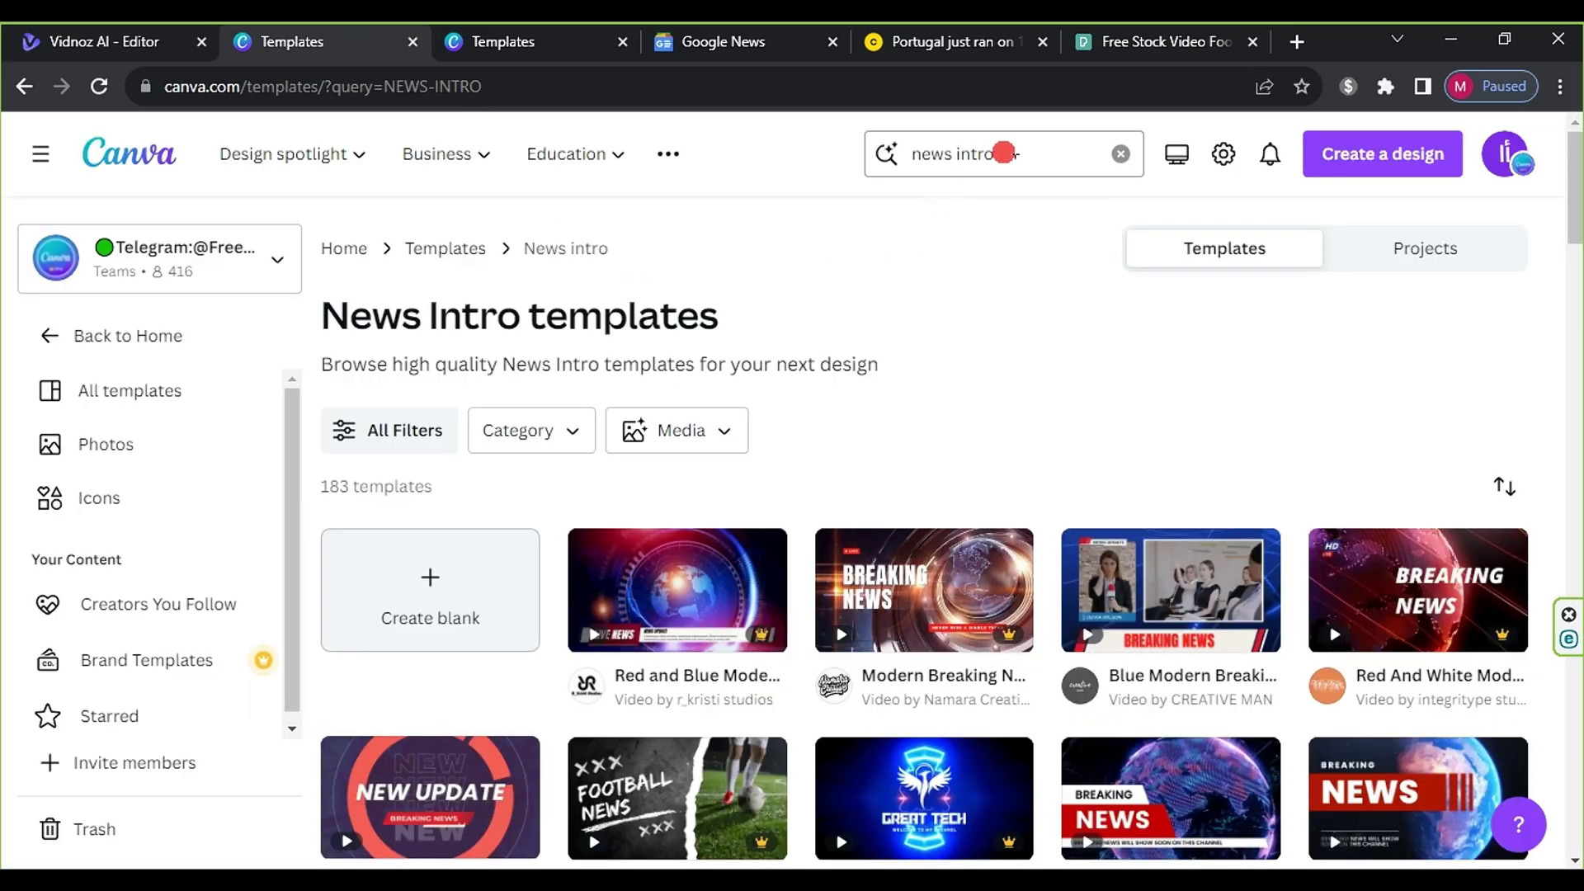
{"action": "left_click", "coordinate": [1001, 154]}
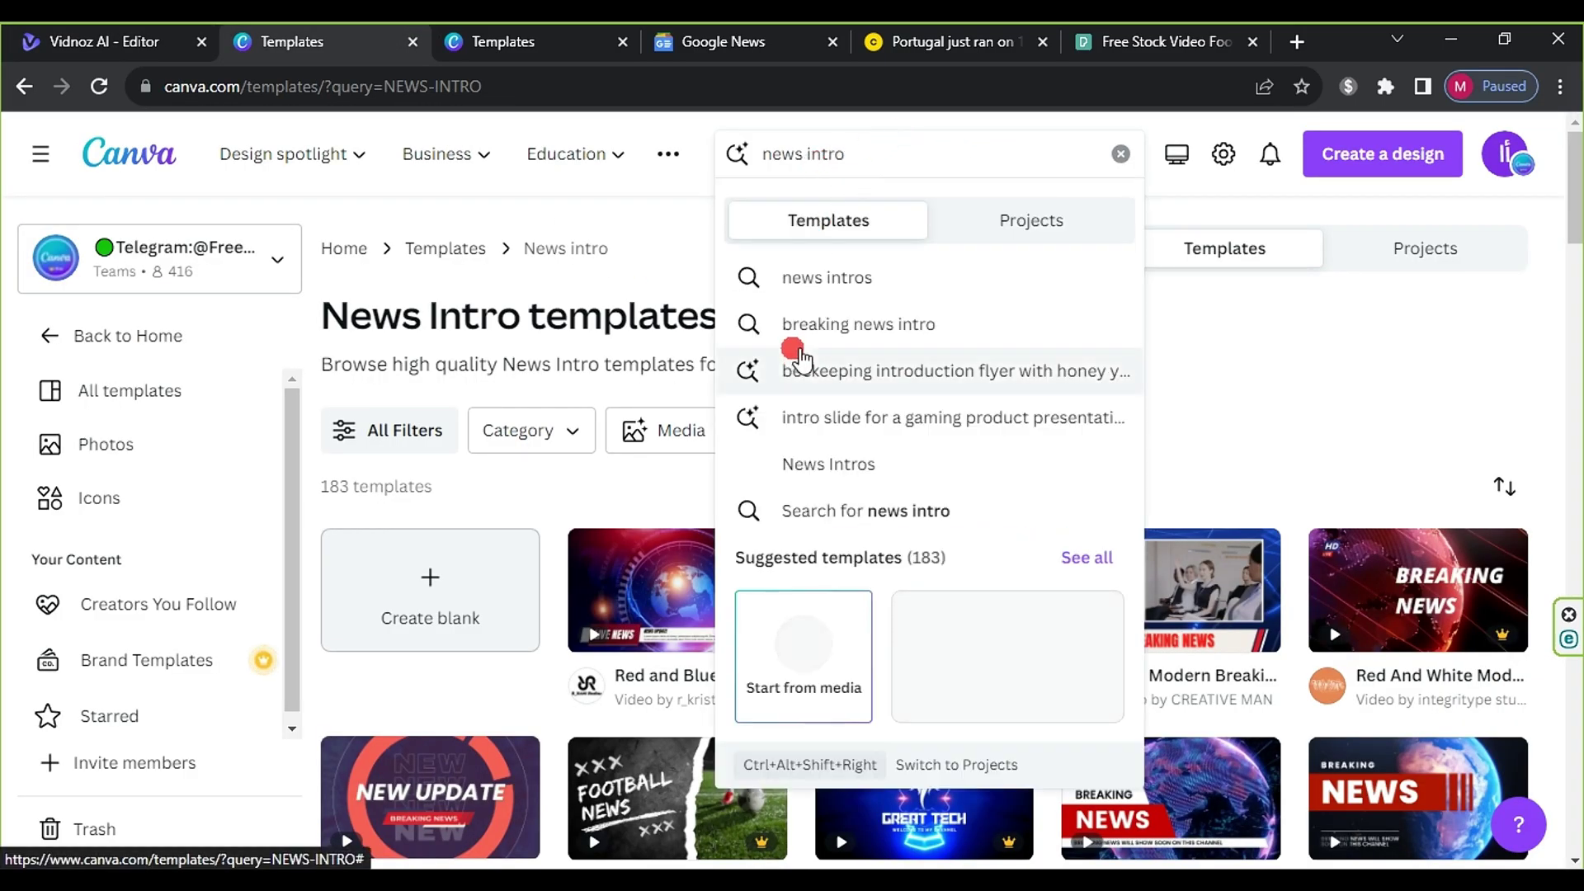
{"action": "scroll", "coordinate": [797, 355], "scroll_direction": "down", "scroll_amount": 1}
{"action": "left_click", "coordinate": [1232, 272]}
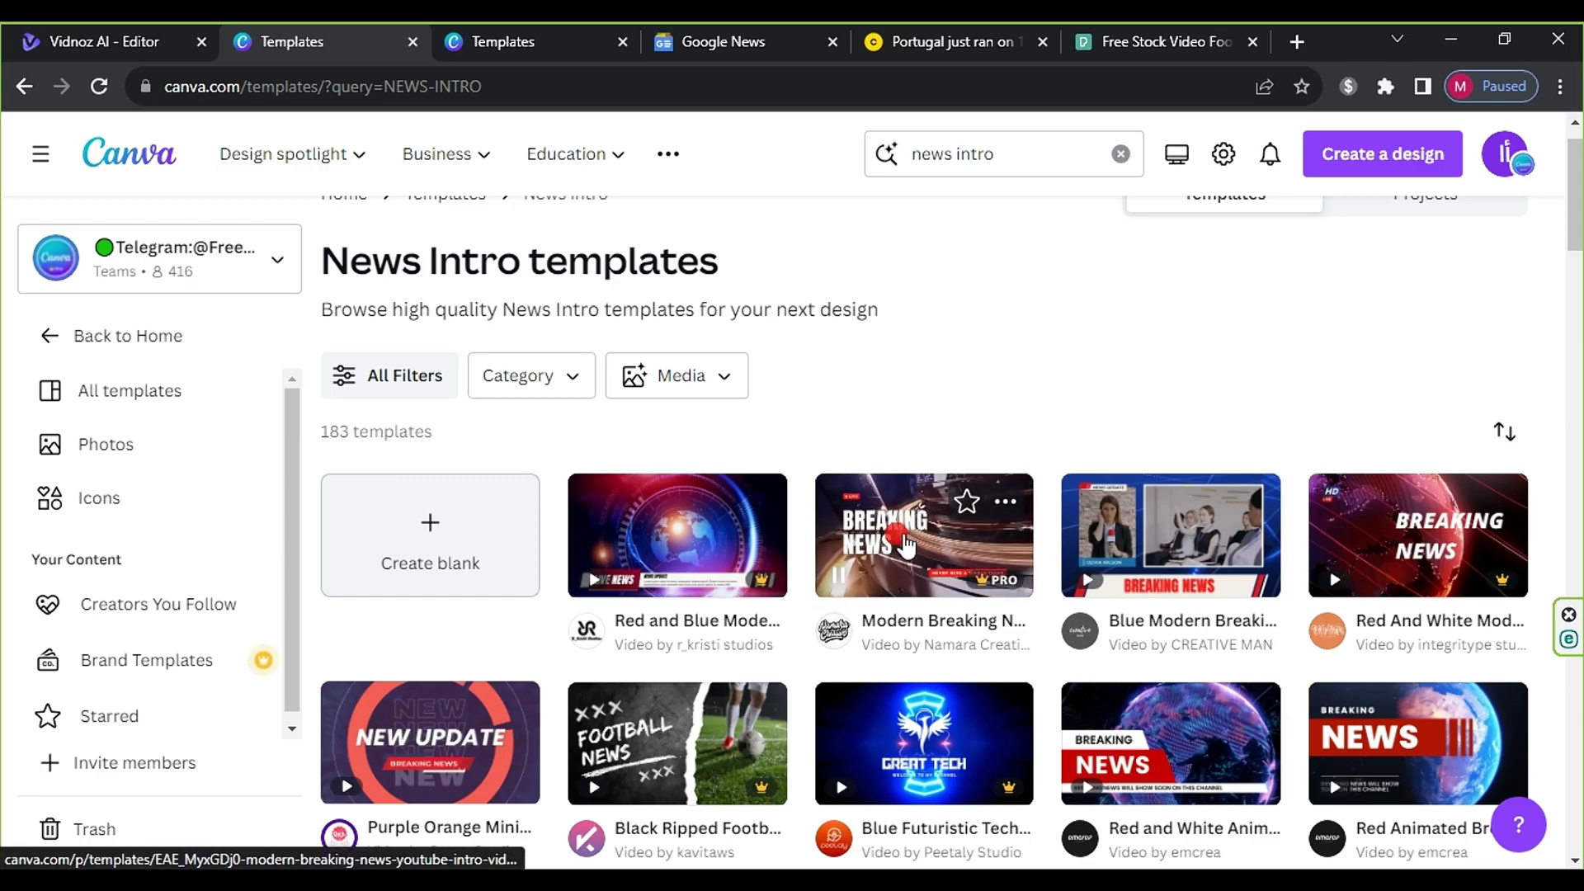
{"action": "left_click", "coordinate": [906, 544]}
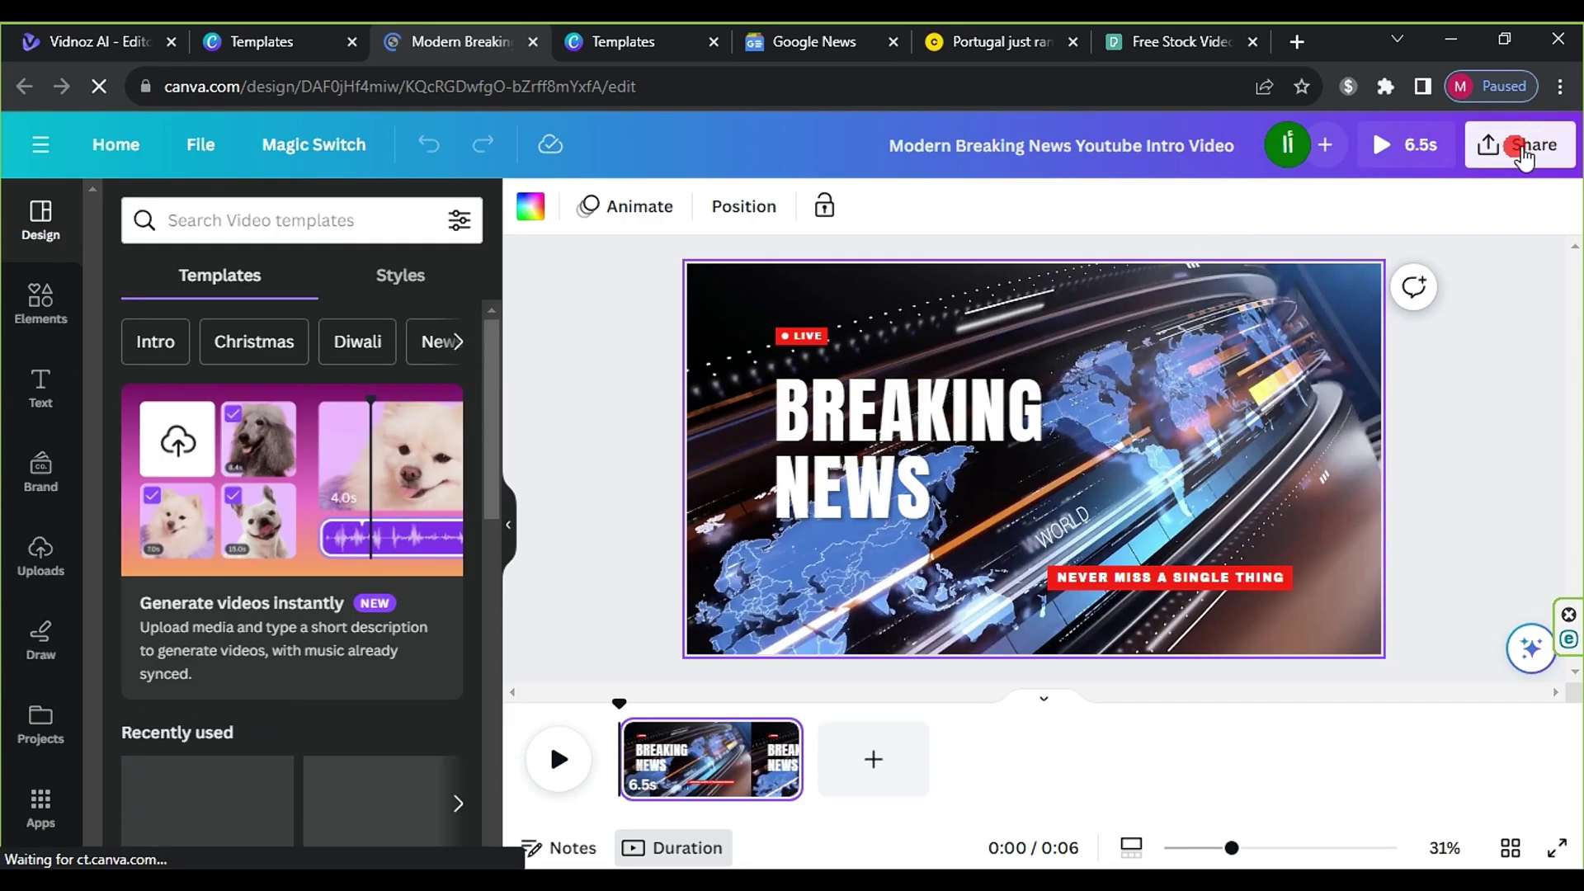
Step: Download the template as a 1080p MP4, then return to the 'news video background' results
{"action": "left_click", "coordinate": [1521, 153]}
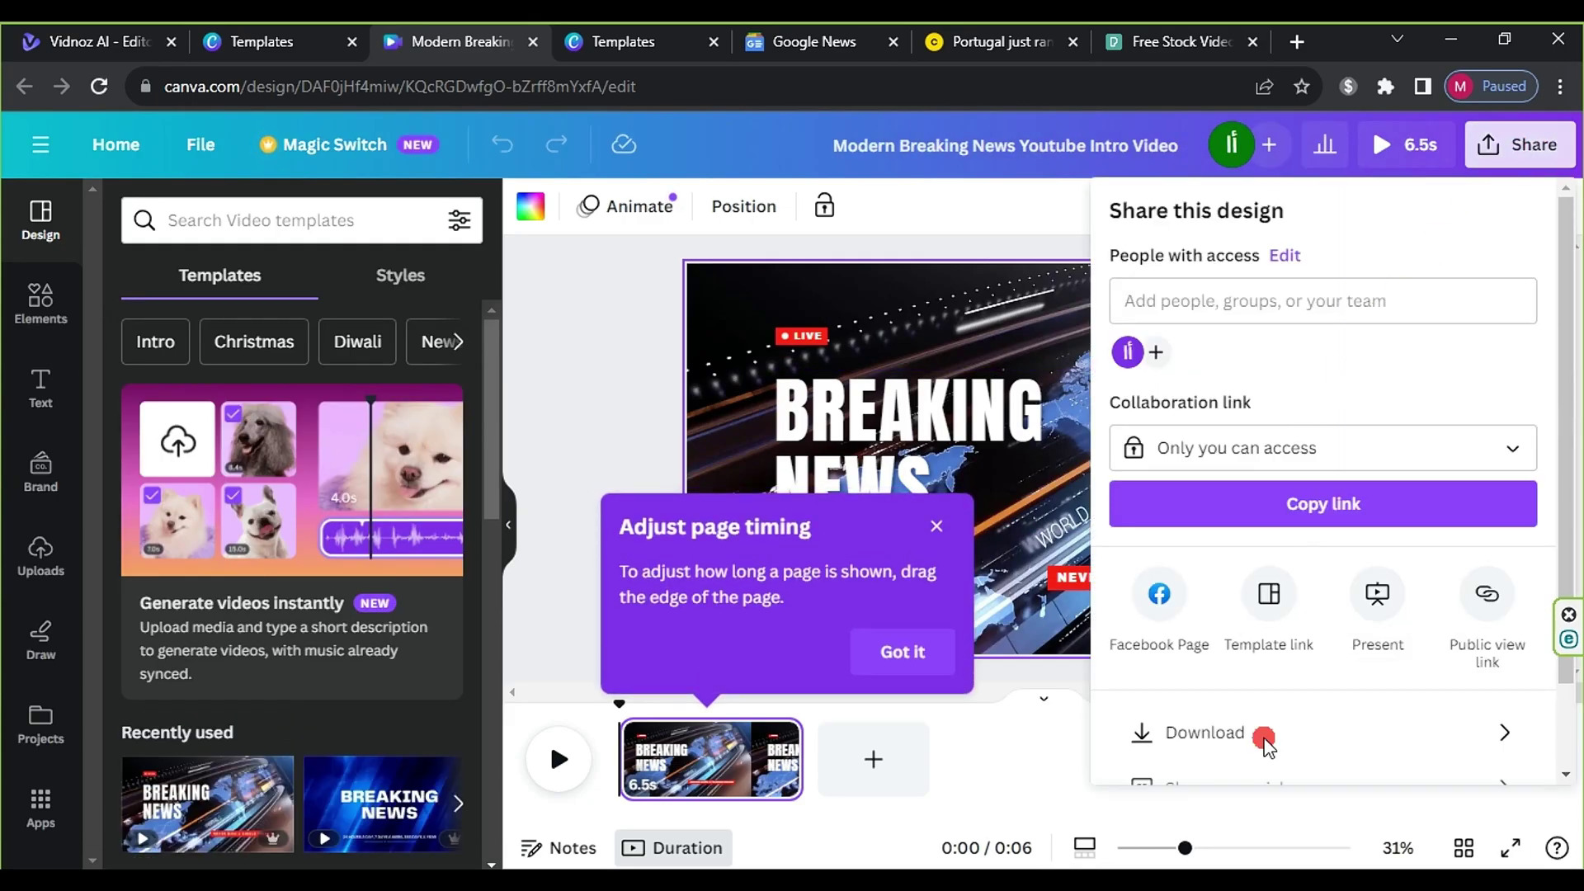
{"action": "left_click", "coordinate": [1259, 734]}
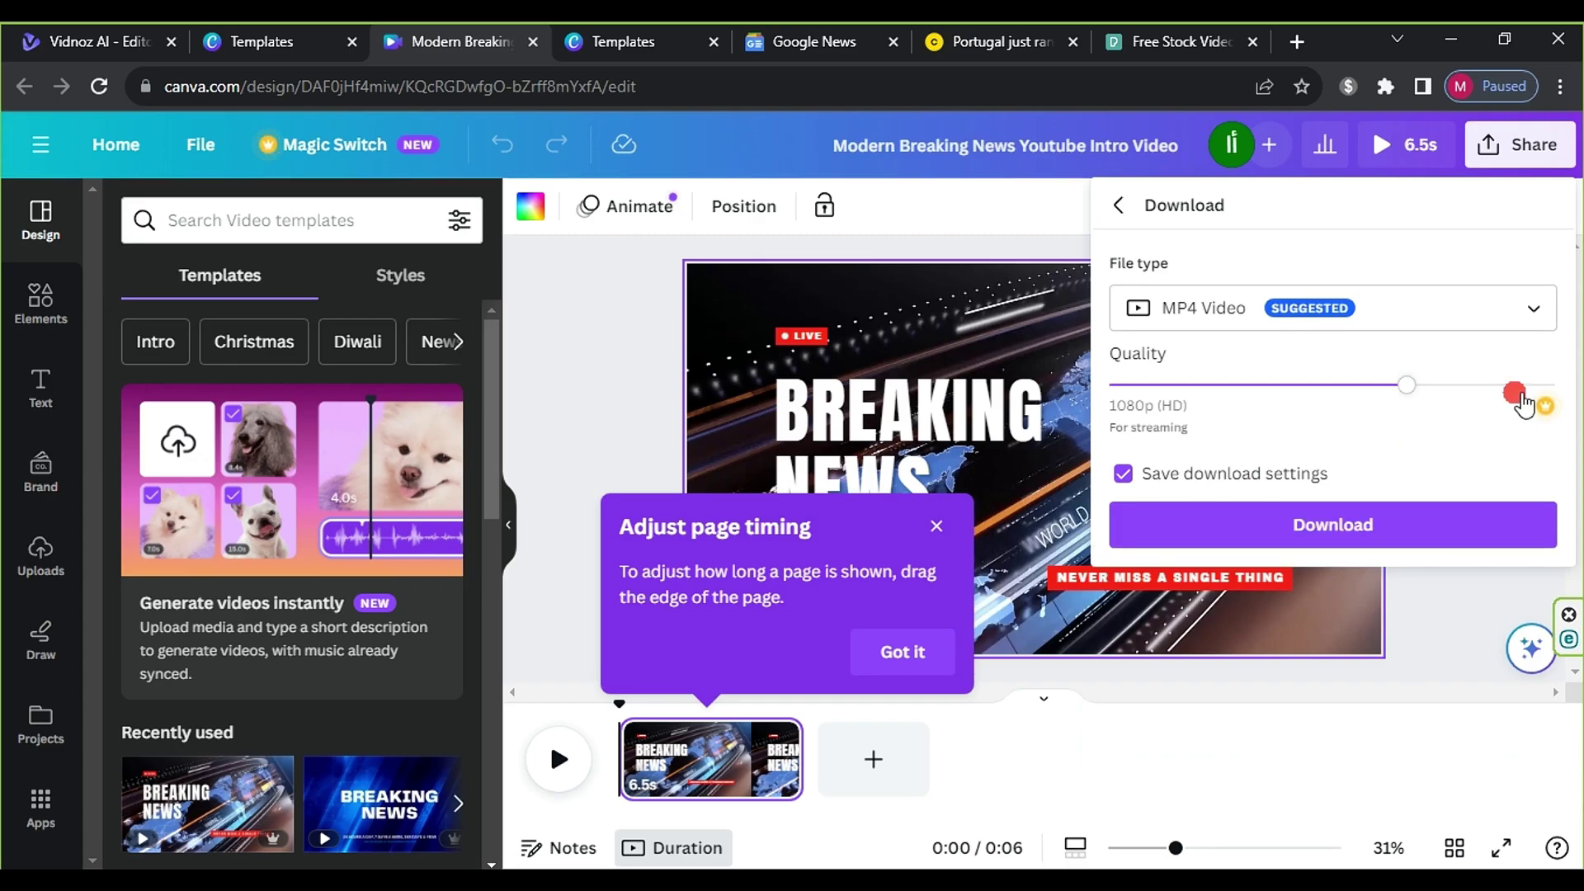
{"action": "left_click", "coordinate": [1354, 535]}
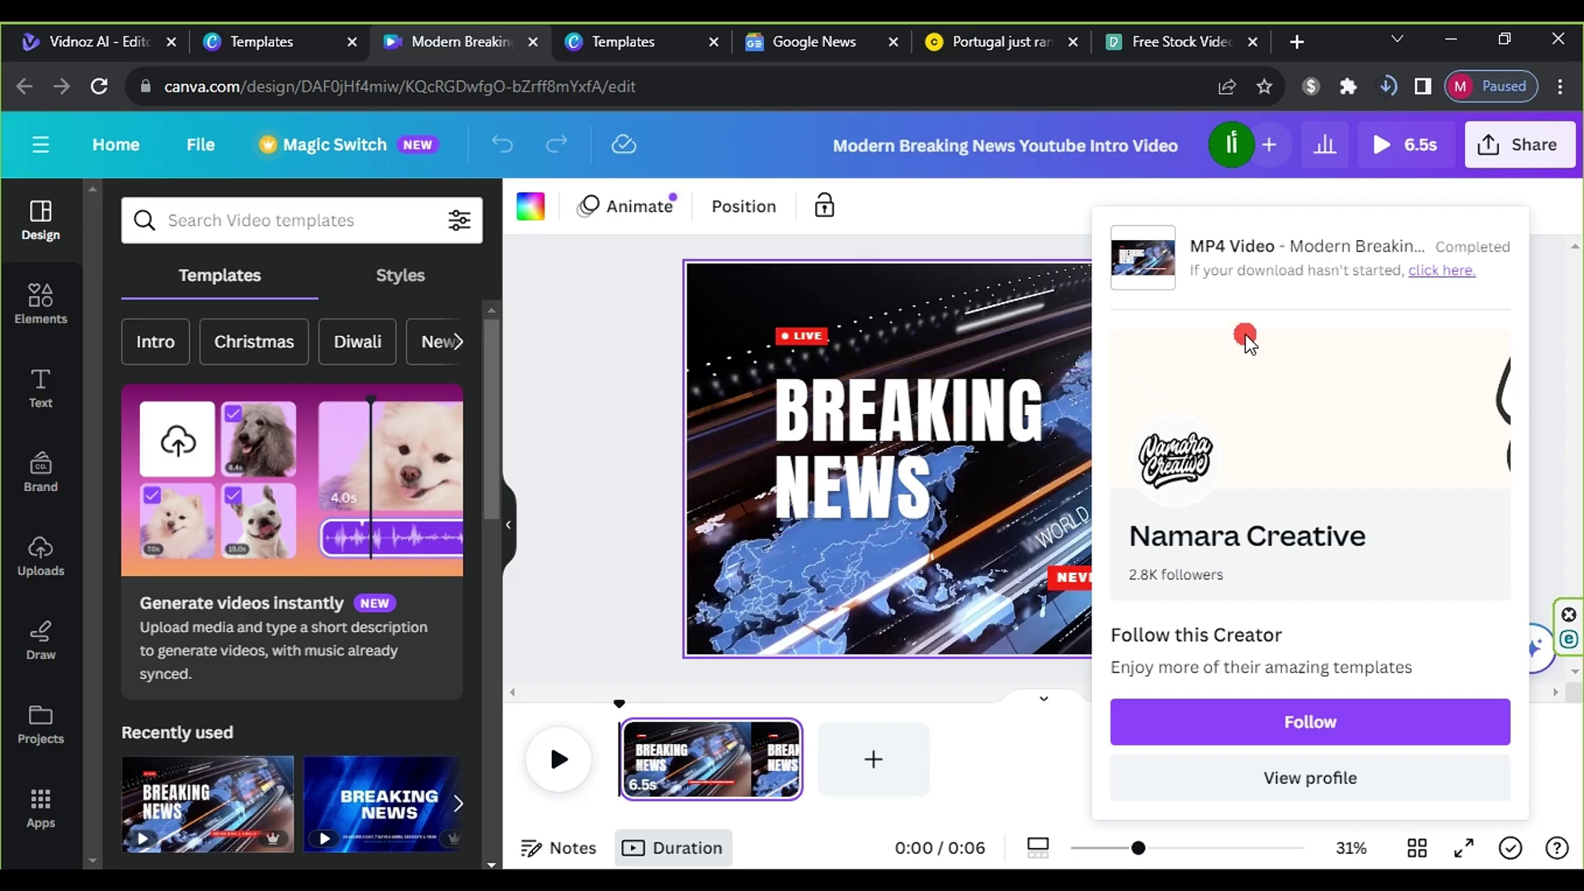
{"action": "left_click", "coordinate": [1387, 86]}
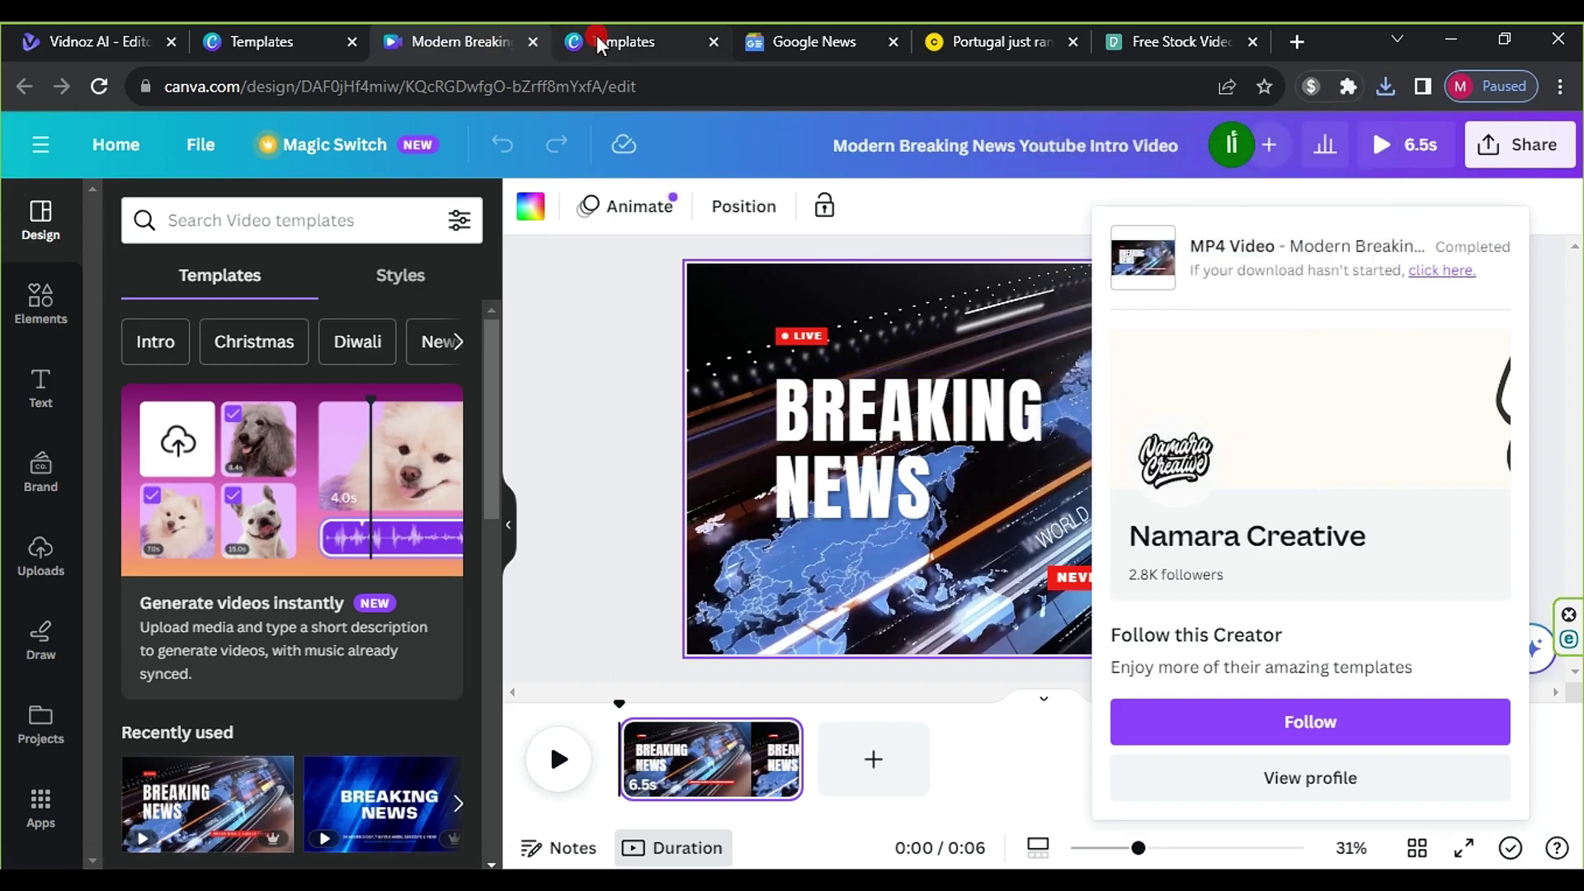
{"action": "left_click", "coordinate": [610, 41]}
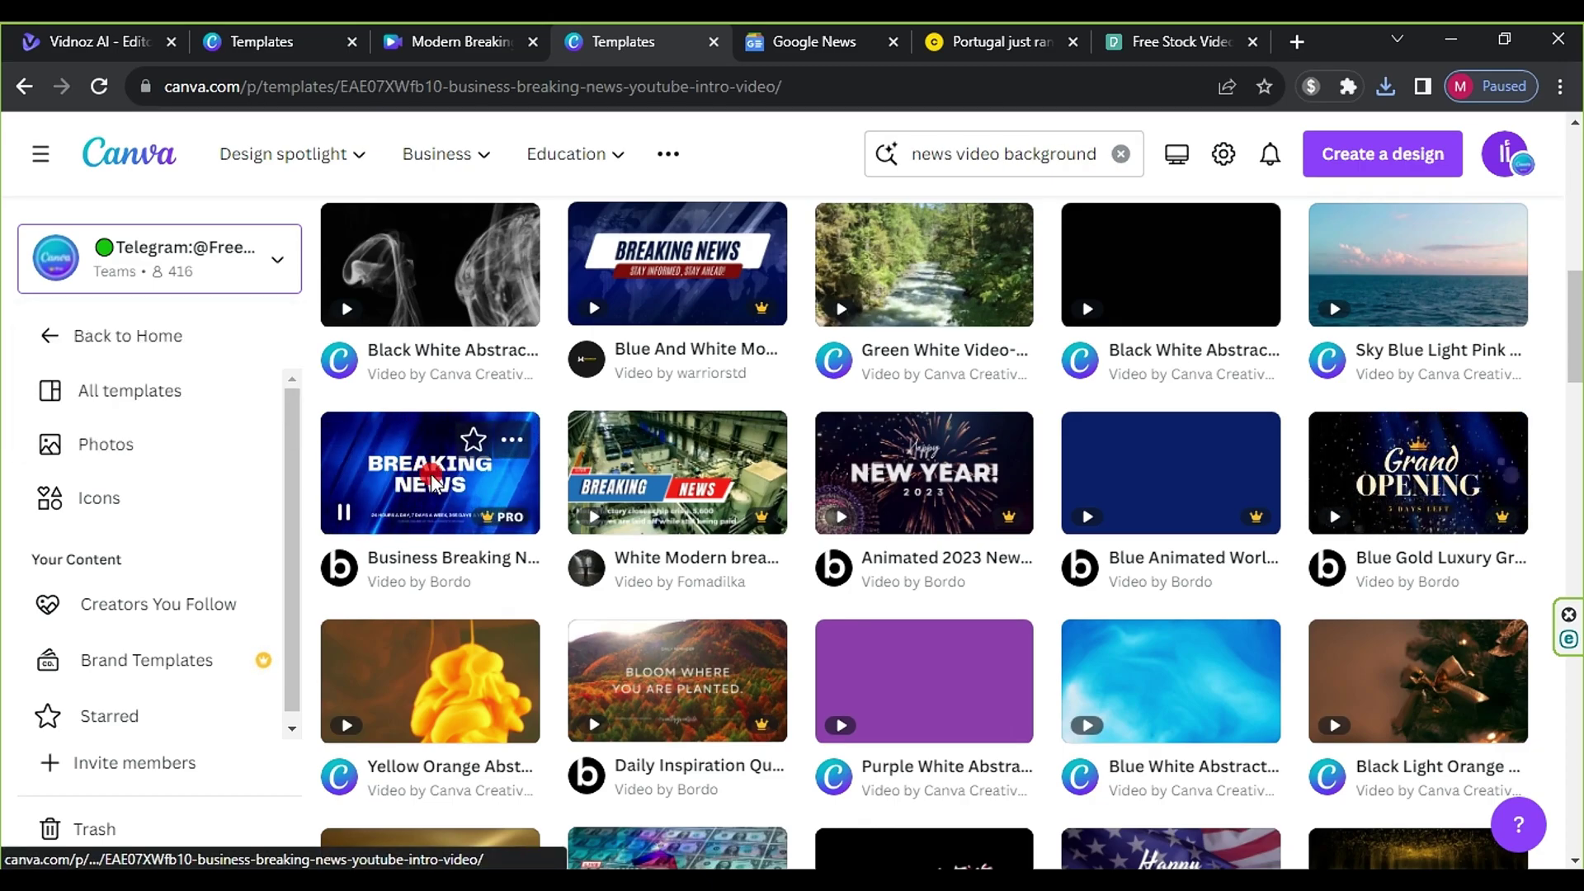
Step: Delete the BREAKING NEWS, 24 HOURS A DAY and JOIN US ONLINE text, then preview the blue background
{"action": "left_click", "coordinate": [431, 481]}
{"action": "left_click", "coordinate": [925, 458]}
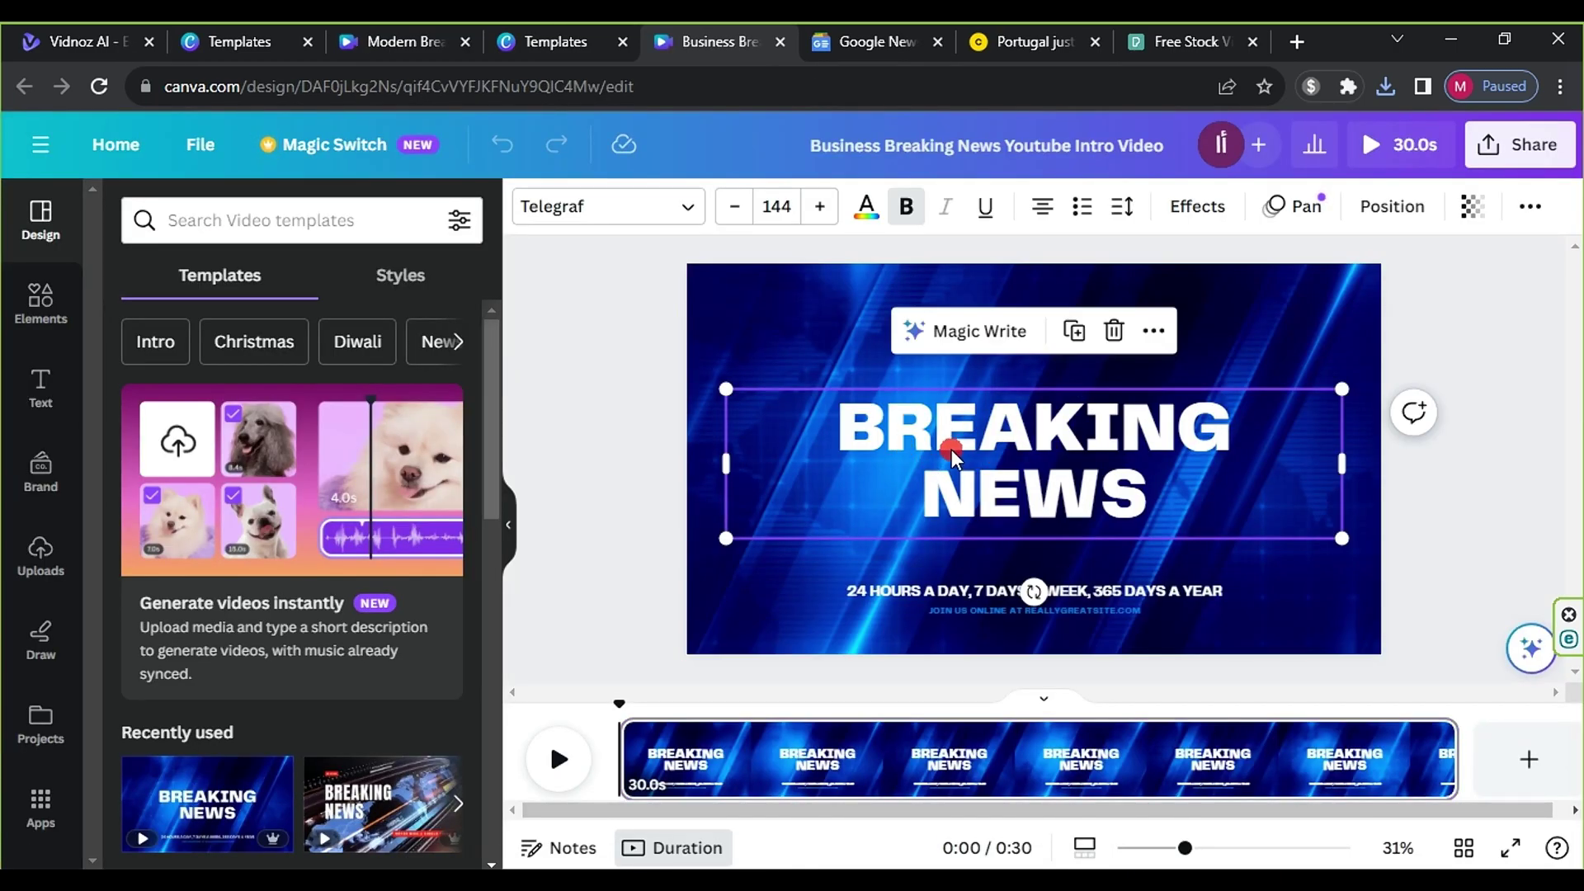
{"action": "key", "text": "Delete"}
{"action": "left_click", "coordinate": [958, 591]}
{"action": "left_click", "coordinate": [1114, 547]}
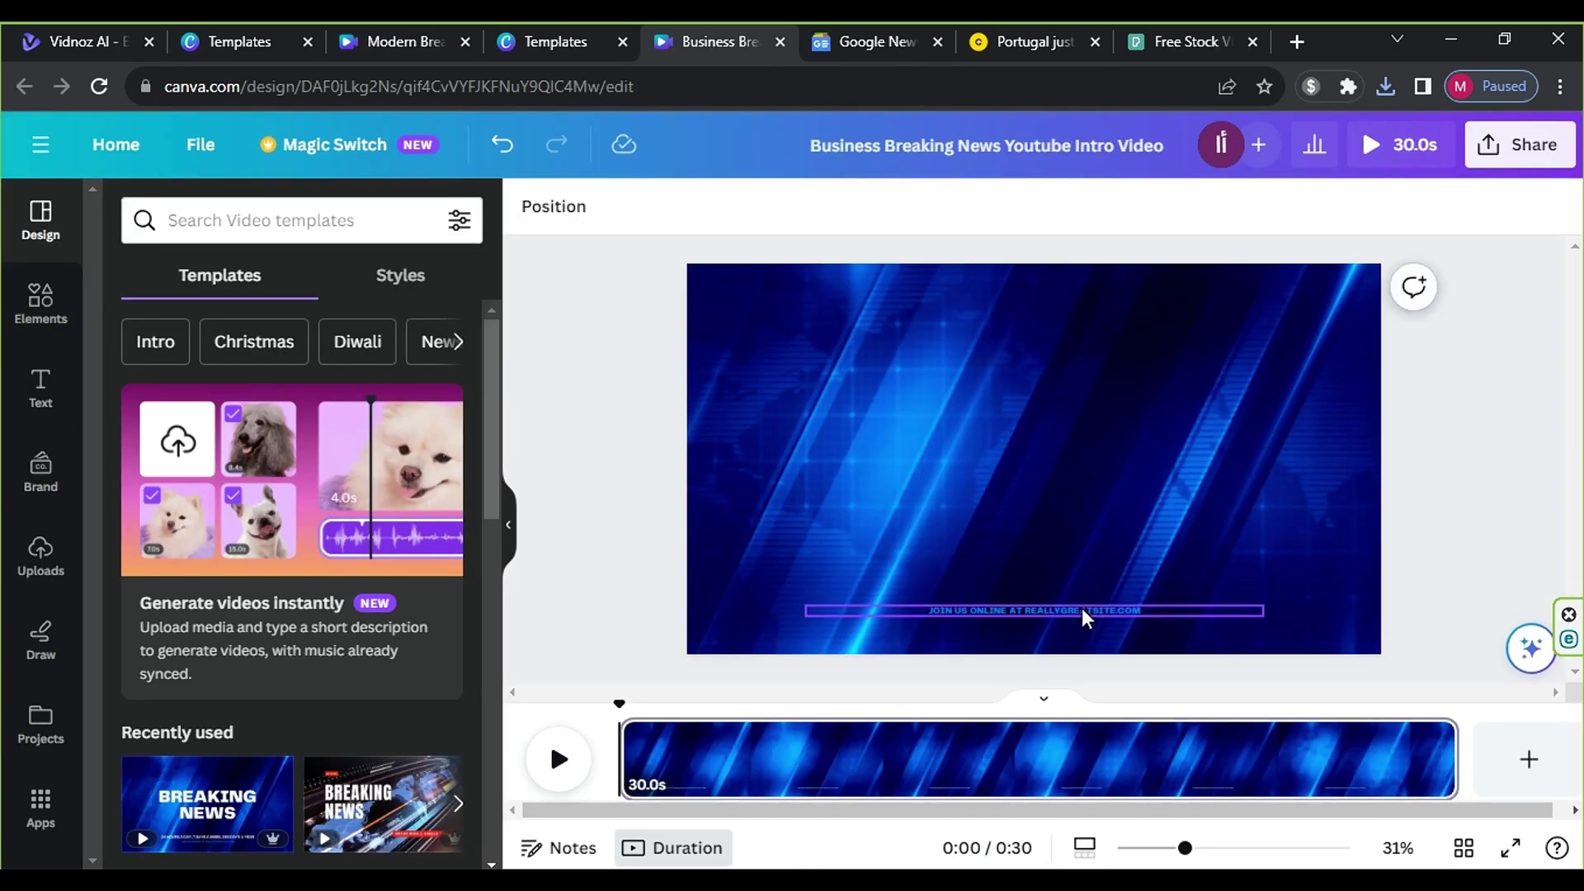
{"action": "left_click", "coordinate": [1085, 610]}
{"action": "left_click", "coordinate": [1114, 547]}
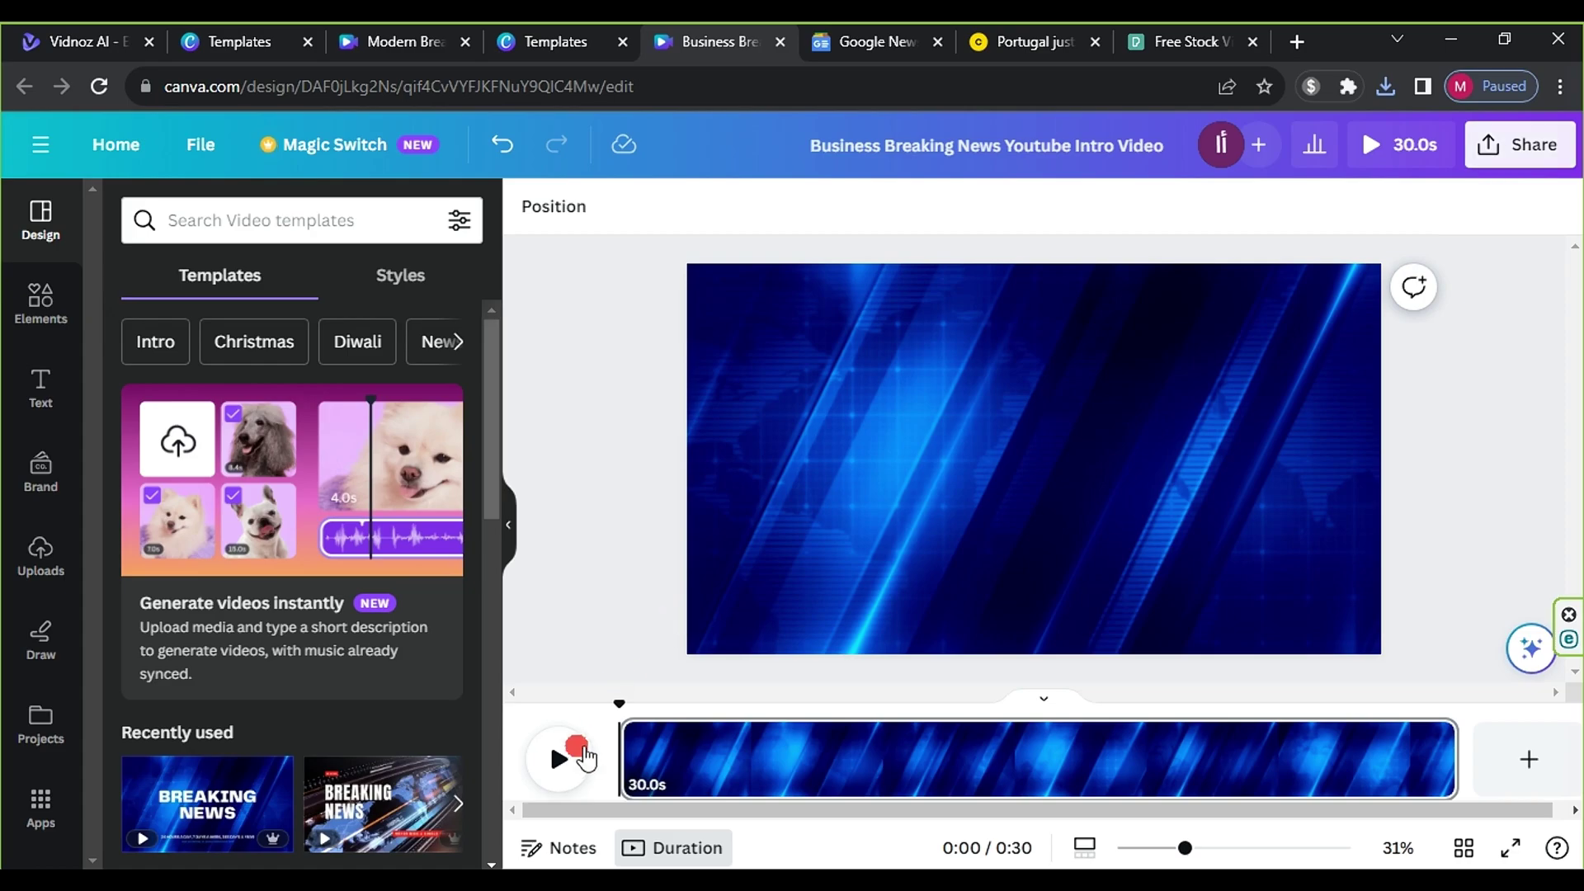
{"action": "left_click", "coordinate": [561, 755]}
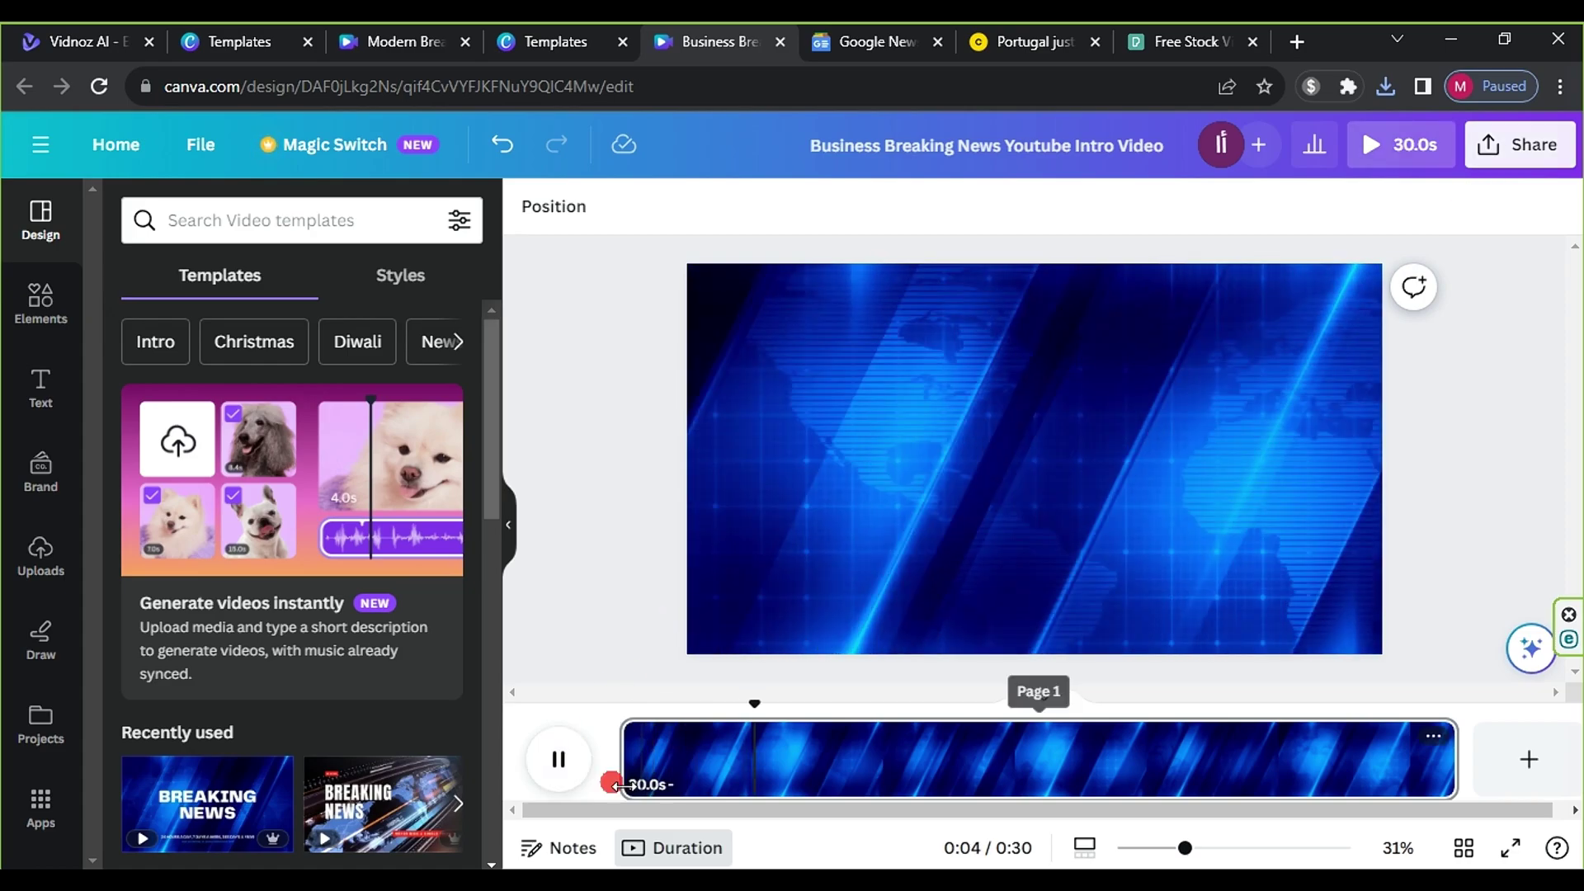
{"action": "left_click", "coordinate": [558, 757]}
{"action": "left_click", "coordinate": [922, 517]}
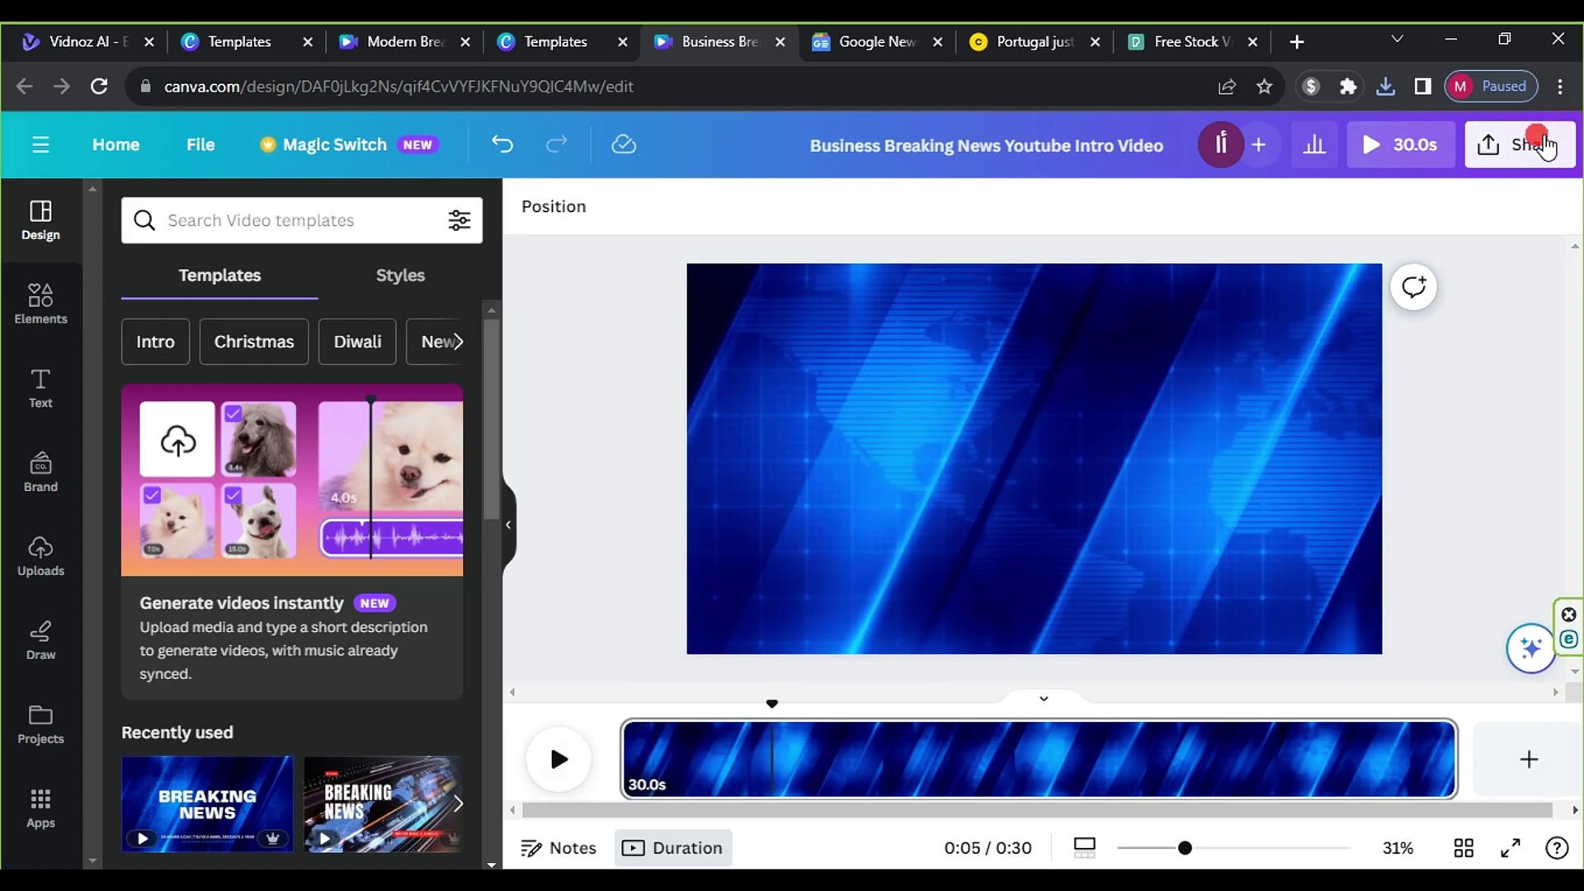
Step: Download the text-free Business Breaking News background as an MP4
{"action": "left_click", "coordinate": [1520, 145]}
{"action": "left_click", "coordinate": [1249, 730]}
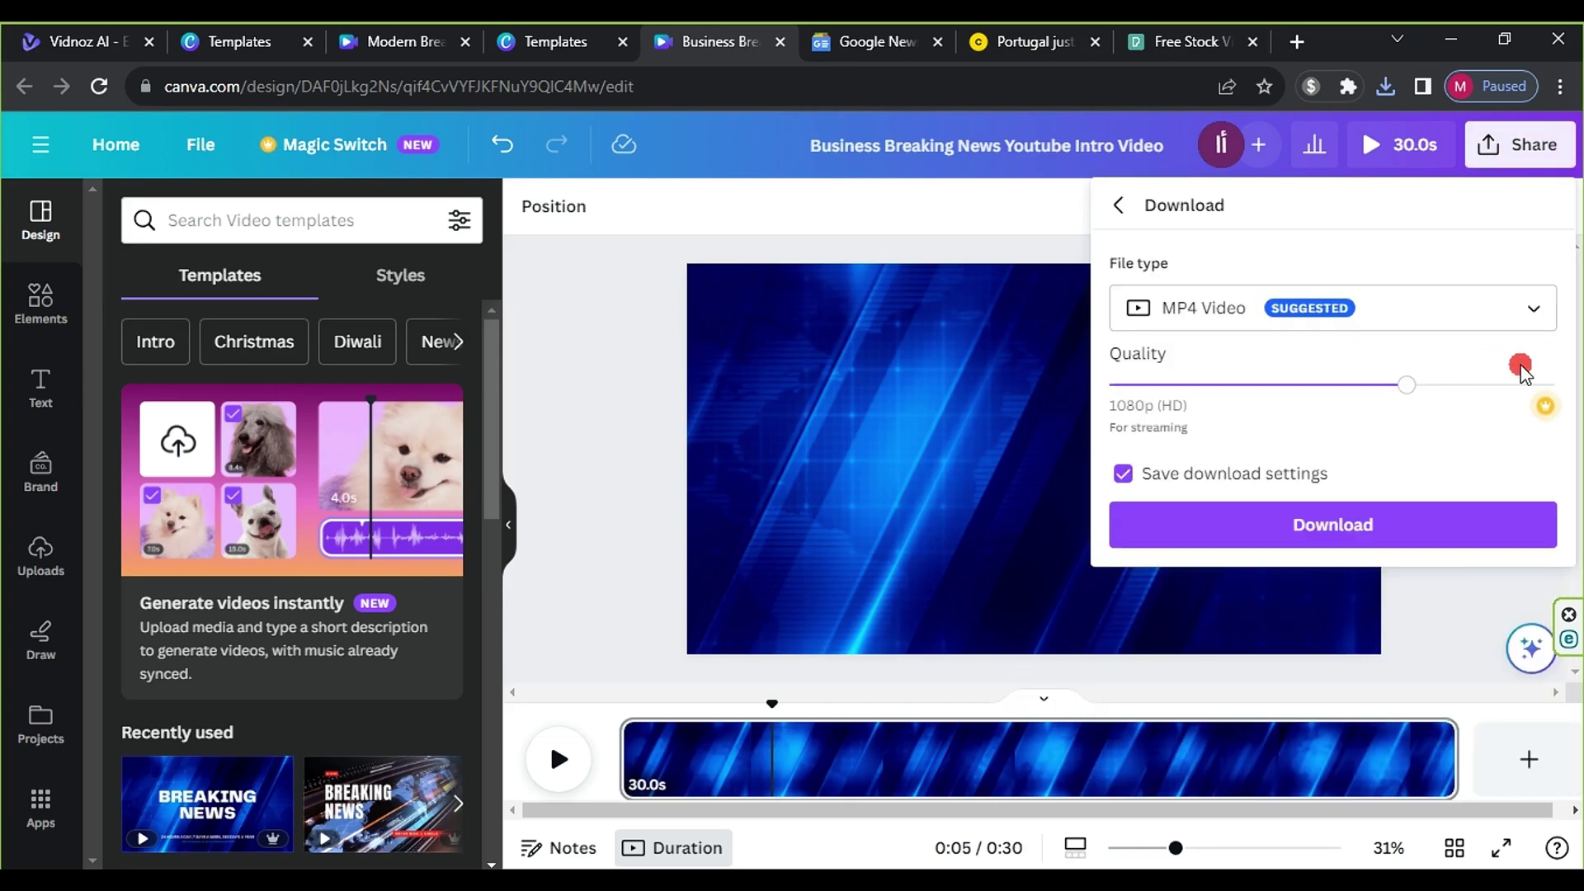
{"action": "left_click", "coordinate": [1308, 531]}
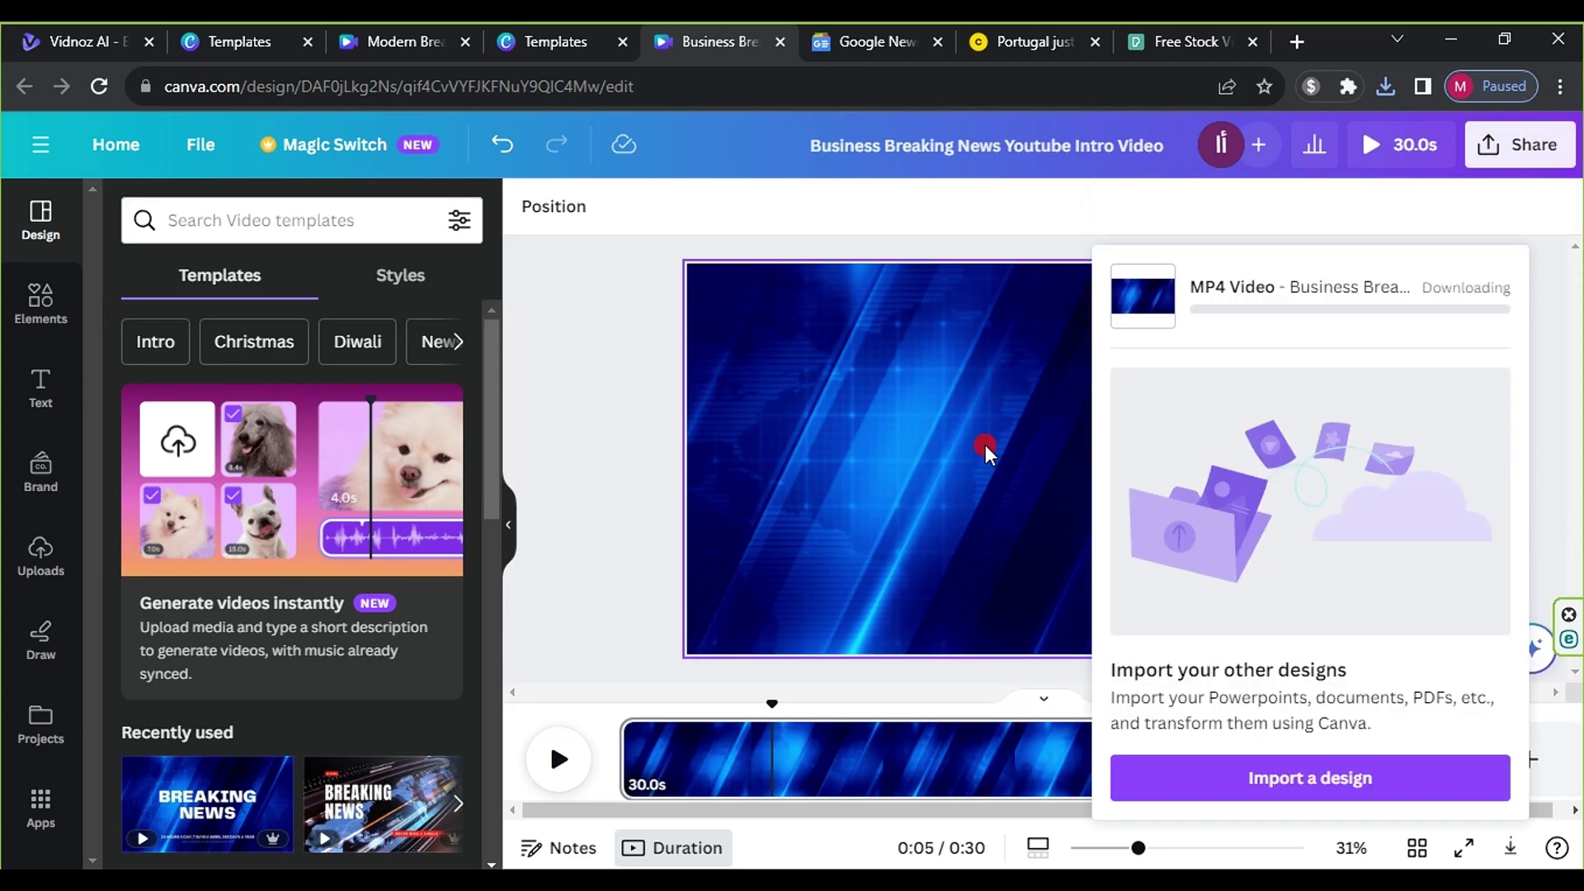
{"action": "left_click", "coordinate": [1386, 86]}
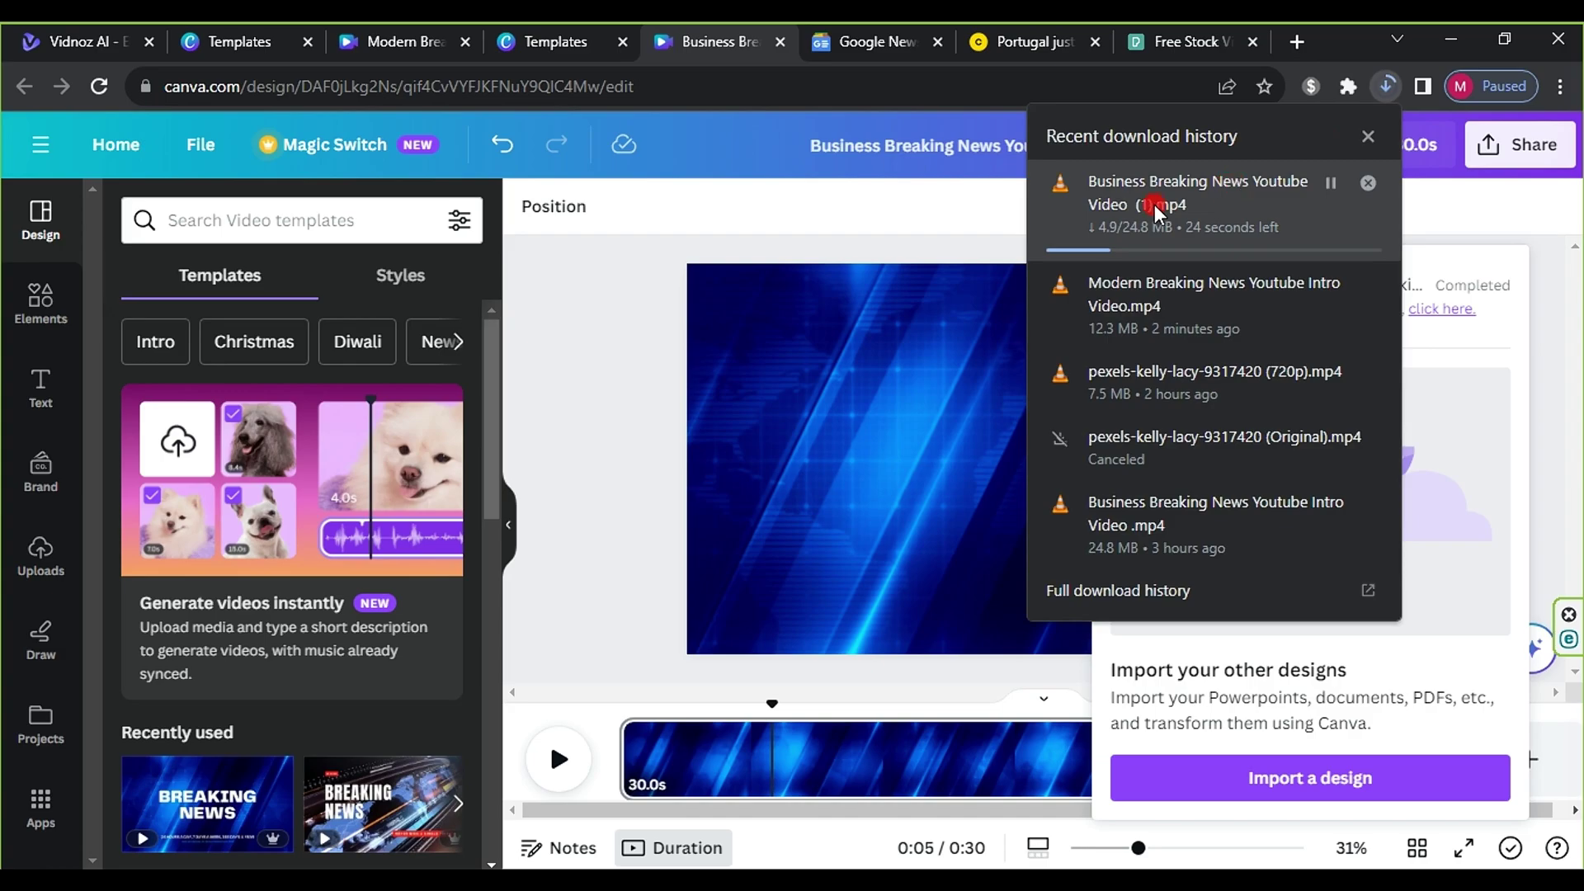
{"action": "left_click", "coordinate": [820, 46]}
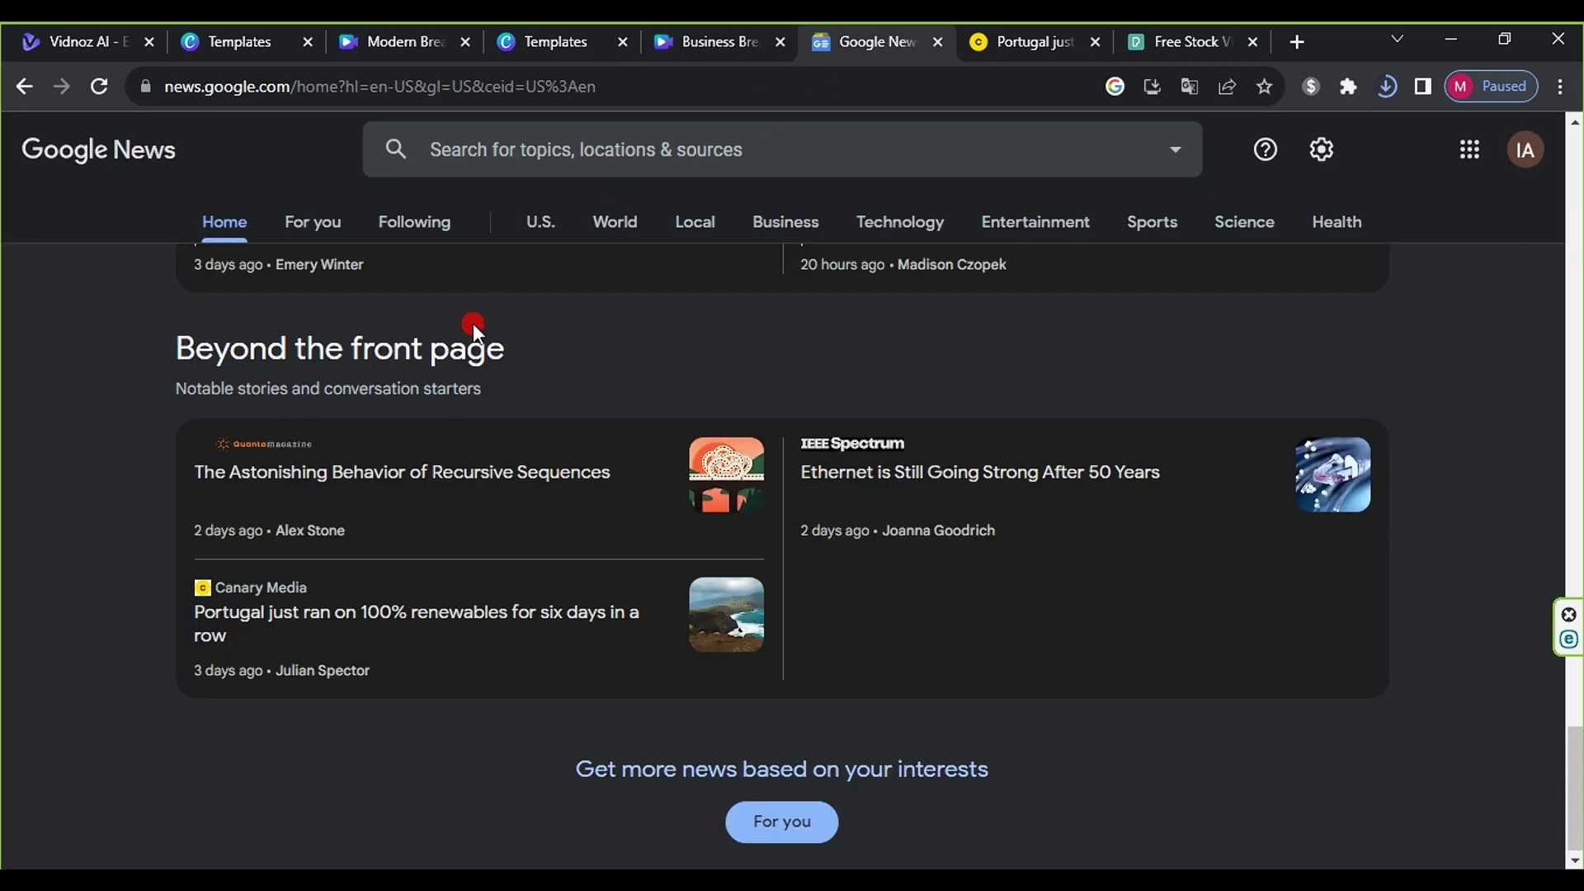
{"action": "left_click", "coordinate": [542, 302]}
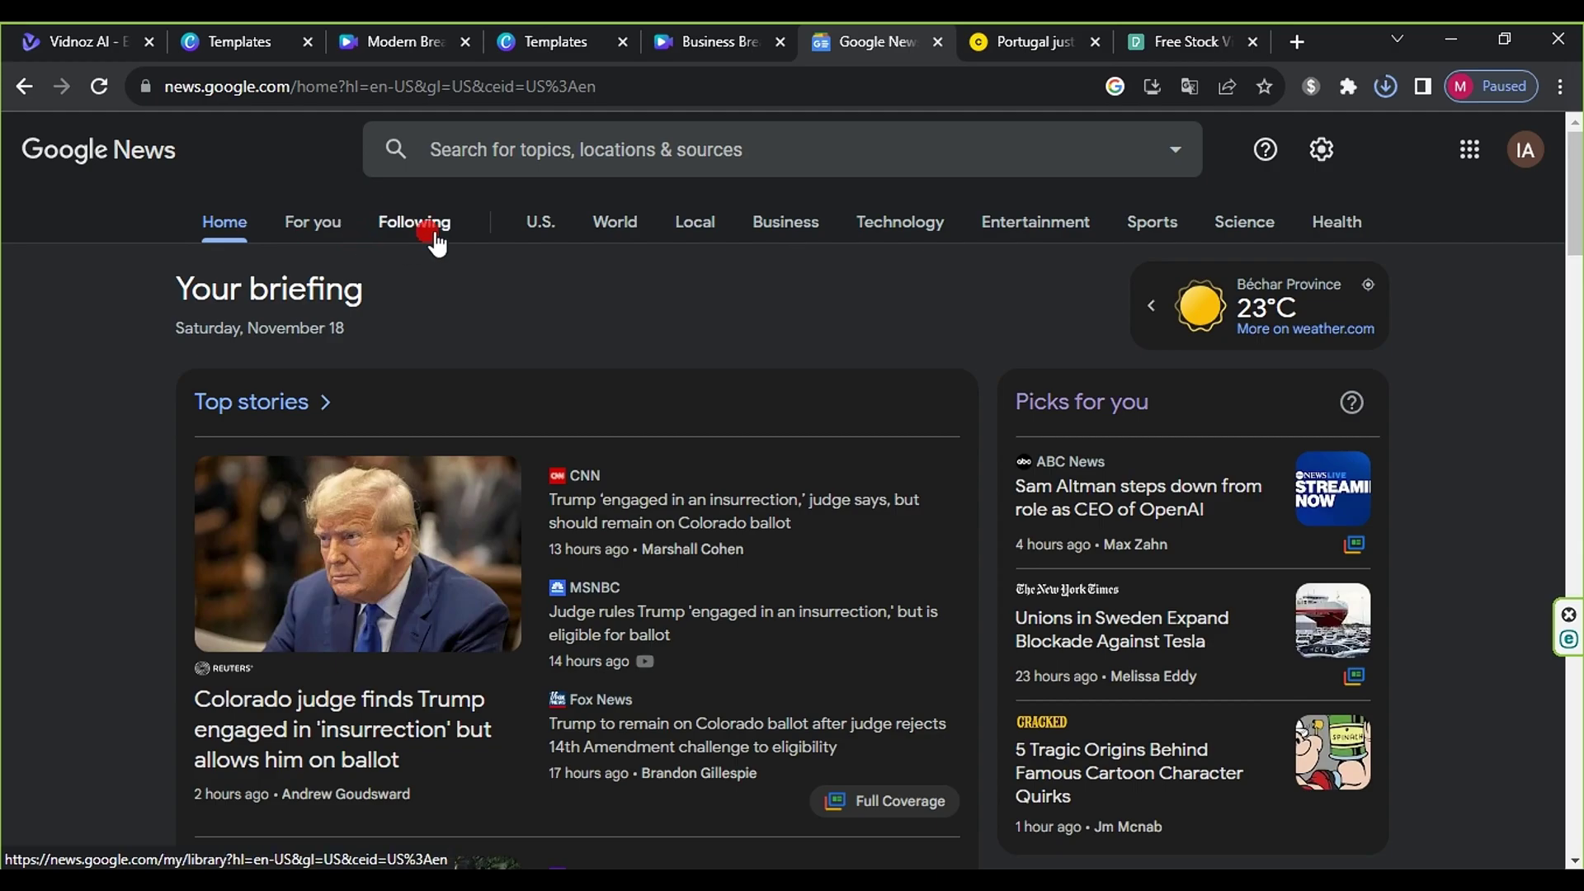
{"action": "scroll", "coordinate": [952, 344], "scroll_direction": "down", "scroll_amount": 15}
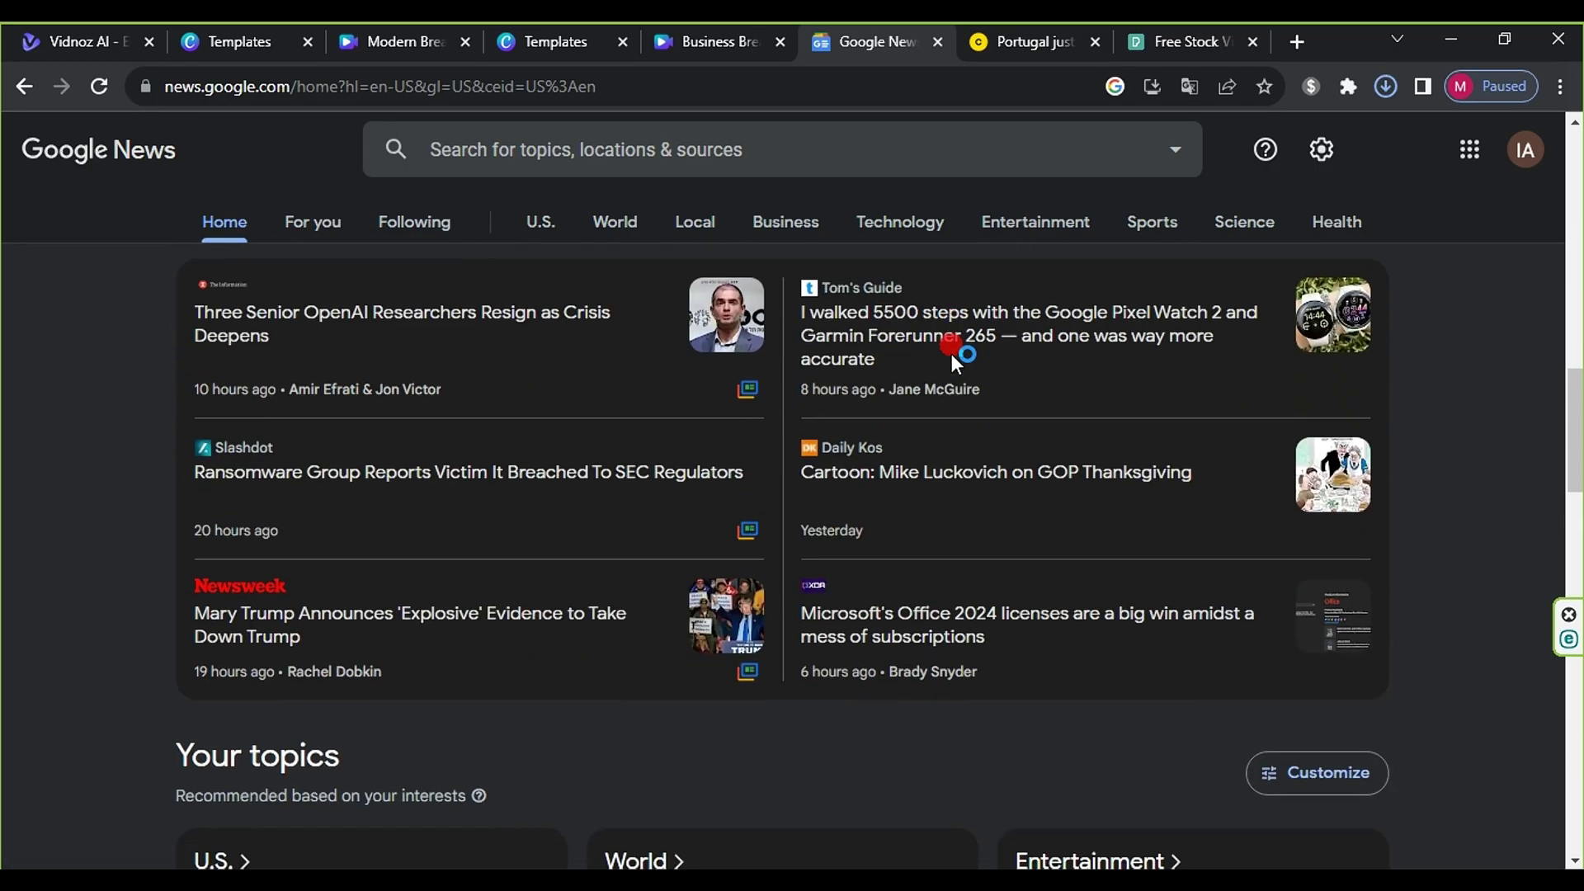
{"action": "scroll", "coordinate": [952, 347], "scroll_direction": "down", "scroll_amount": 20}
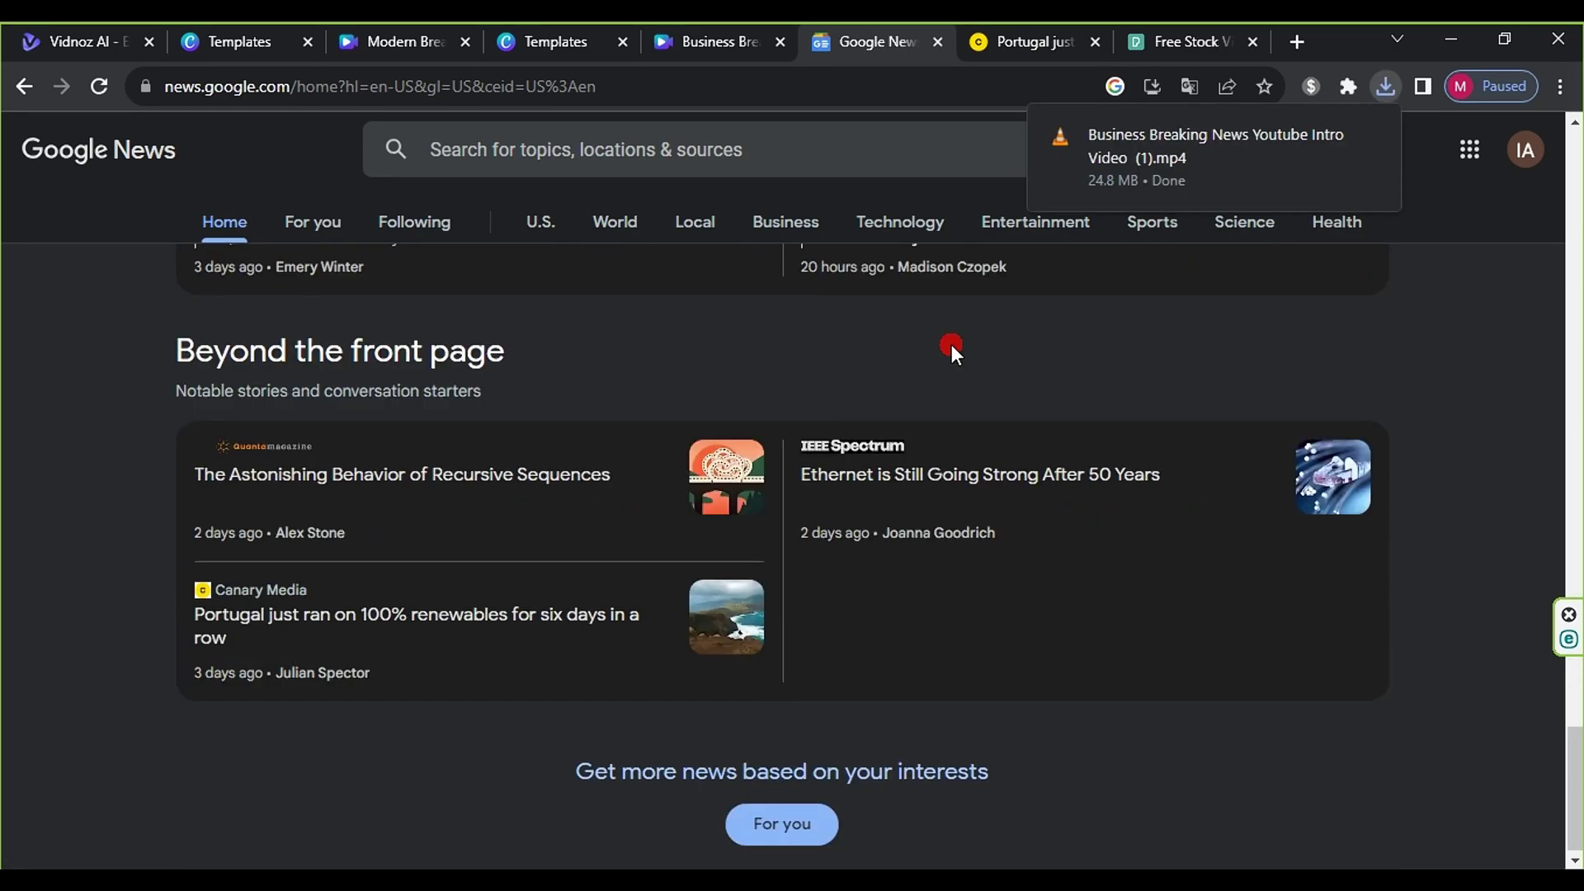
Step: Save the article's hydropower dam photo to Downloads as compressed-portugal-hydropower-dam.jpg
{"action": "left_click", "coordinate": [1005, 45]}
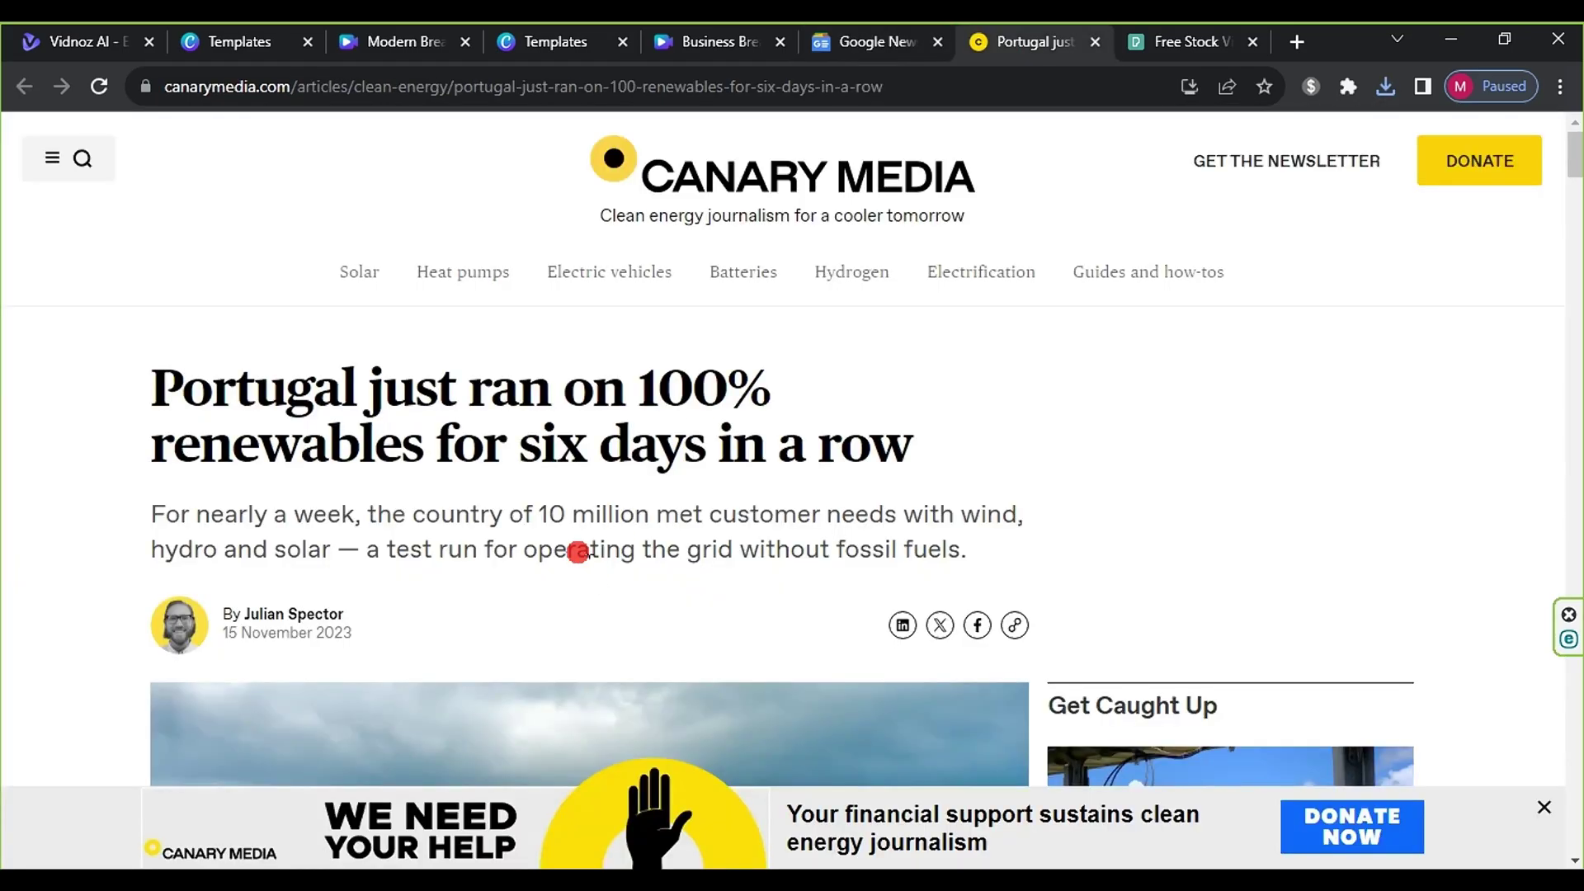
{"action": "scroll", "coordinate": [577, 552], "scroll_direction": "down", "scroll_amount": 5}
{"action": "scroll", "coordinate": [552, 417], "scroll_direction": "up", "scroll_amount": 3}
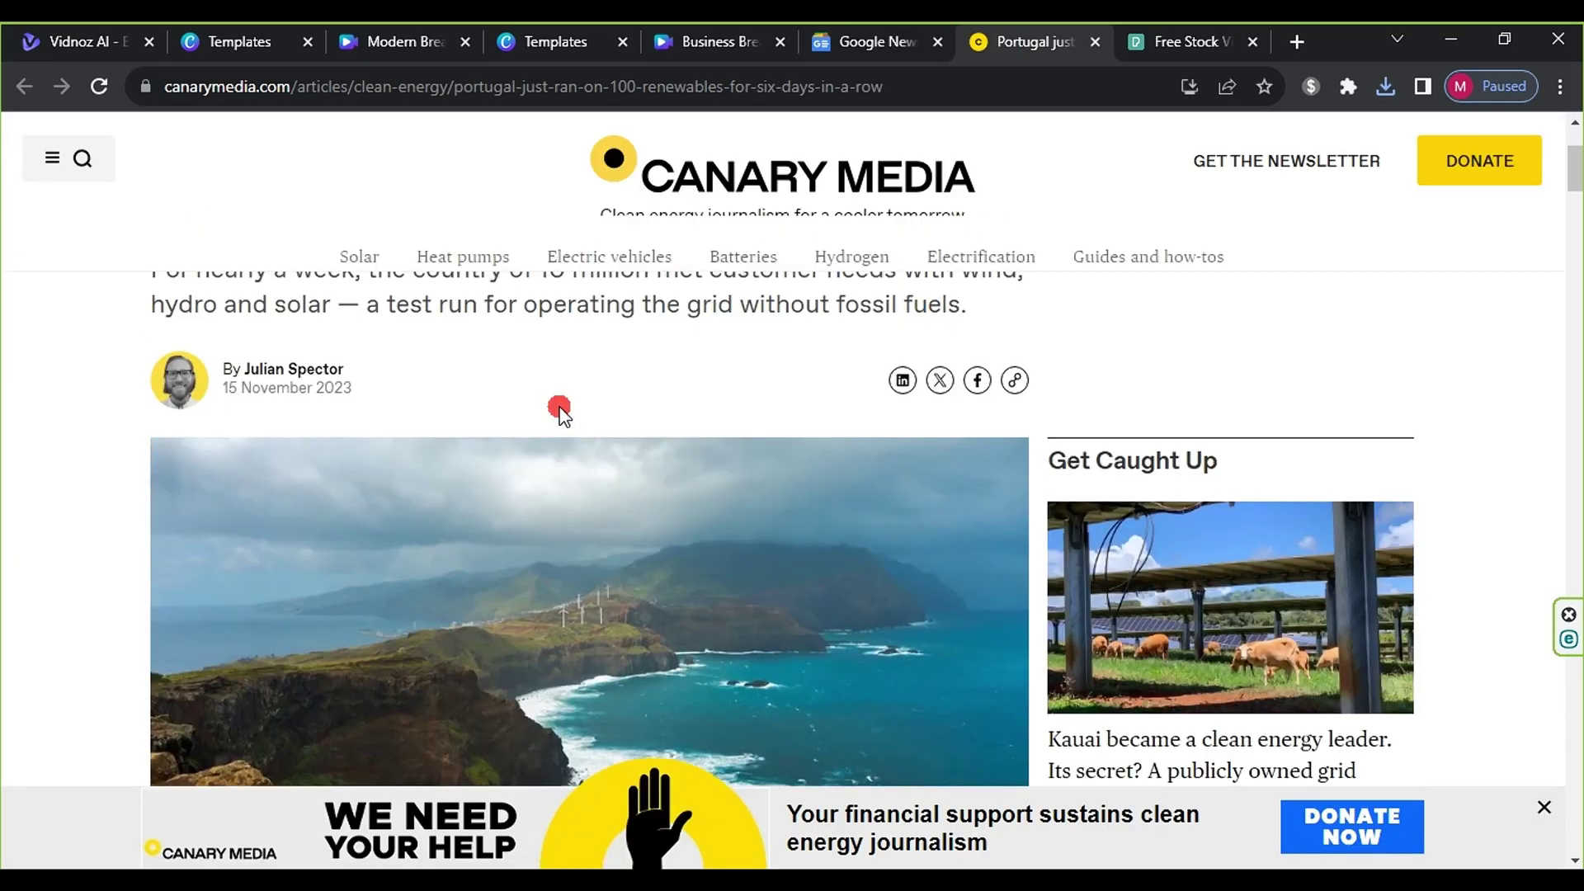
{"action": "scroll", "coordinate": [560, 412], "scroll_direction": "up", "scroll_amount": 3}
{"action": "scroll", "coordinate": [734, 468], "scroll_direction": "down", "scroll_amount": 20}
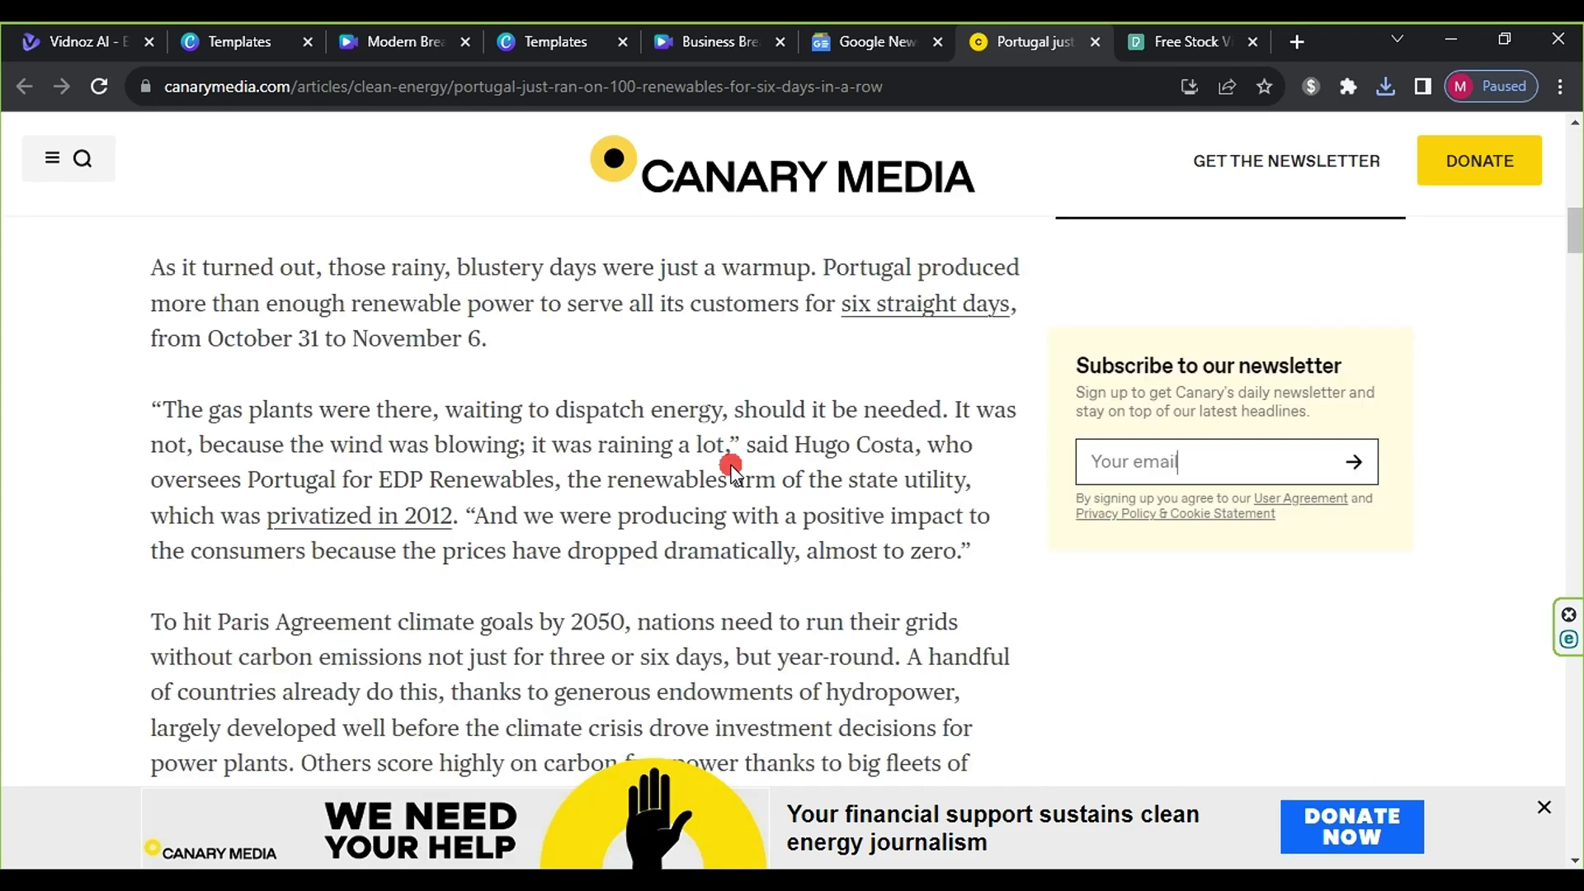
{"action": "scroll", "coordinate": [732, 469], "scroll_direction": "up", "scroll_amount": 10}
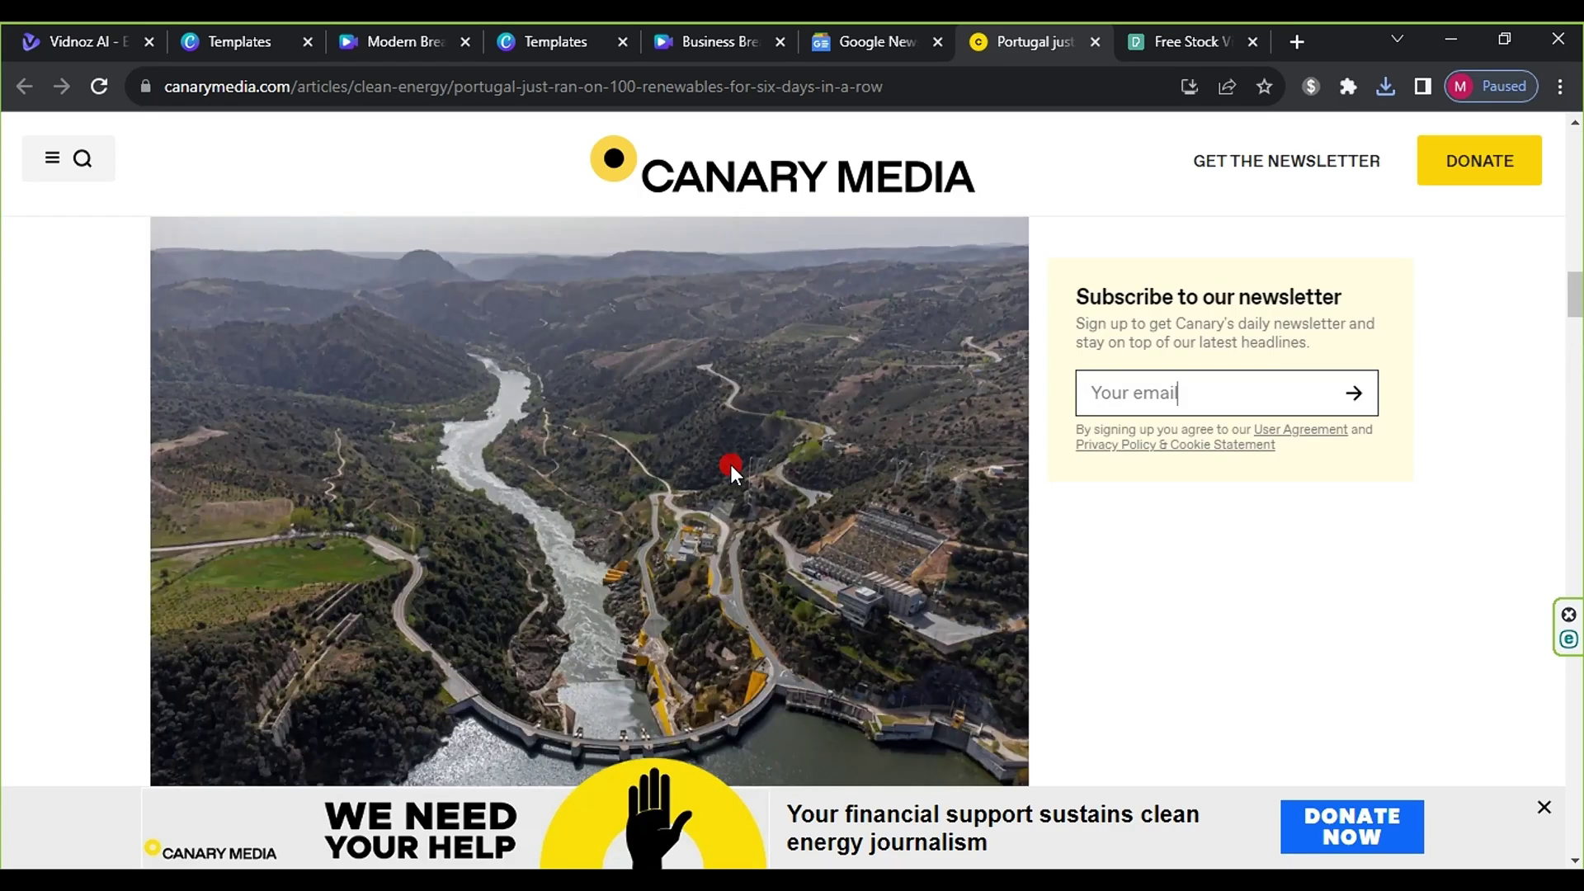
{"action": "right_click", "coordinate": [730, 464]}
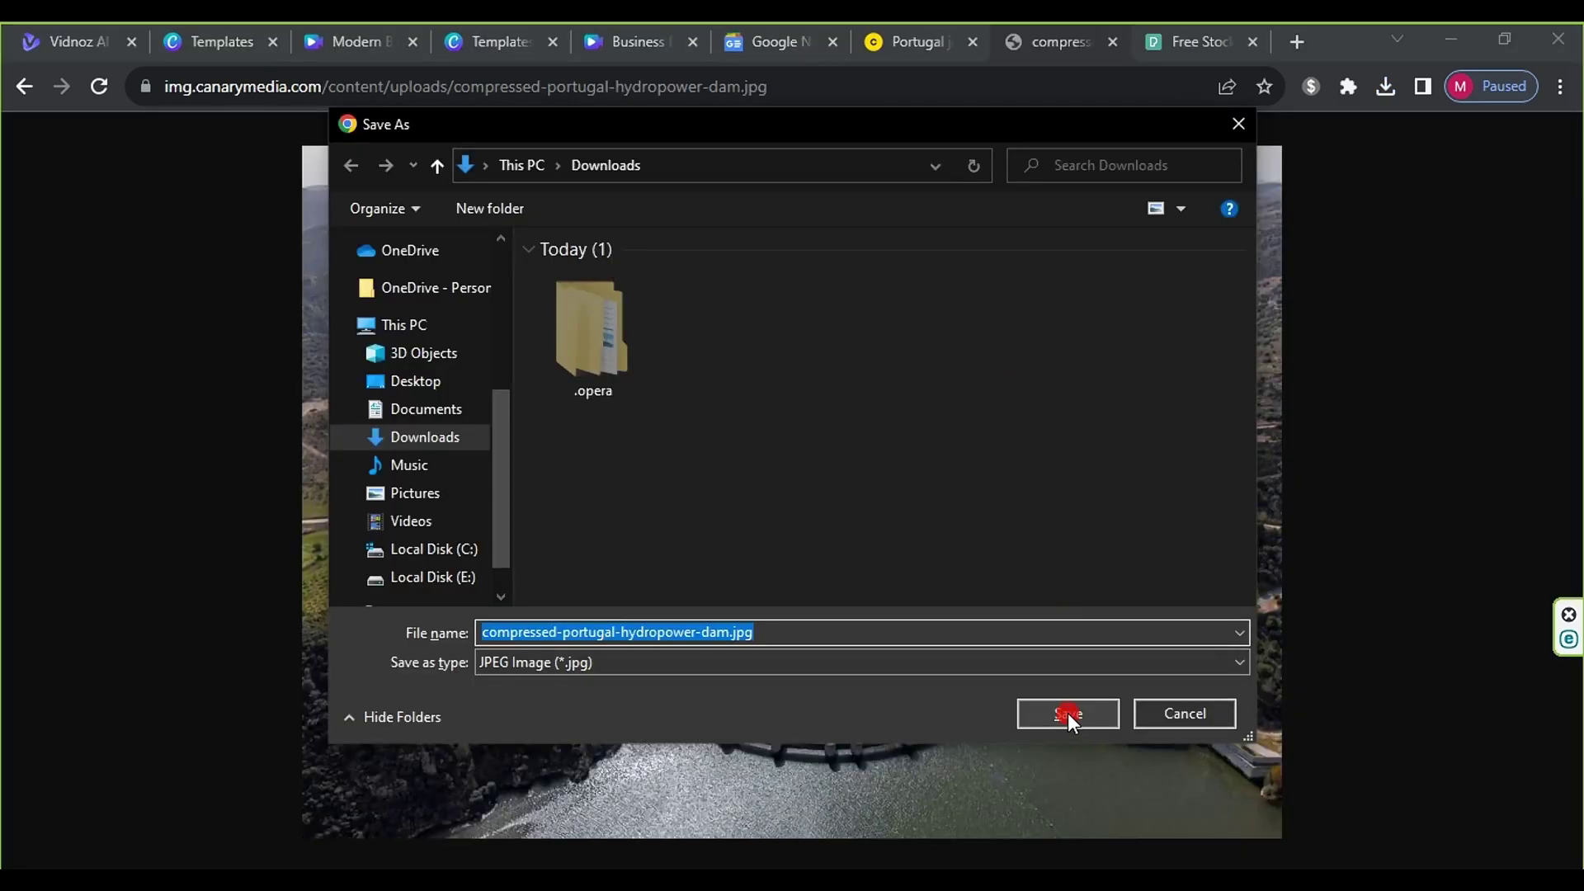
{"action": "left_click", "coordinate": [1068, 713]}
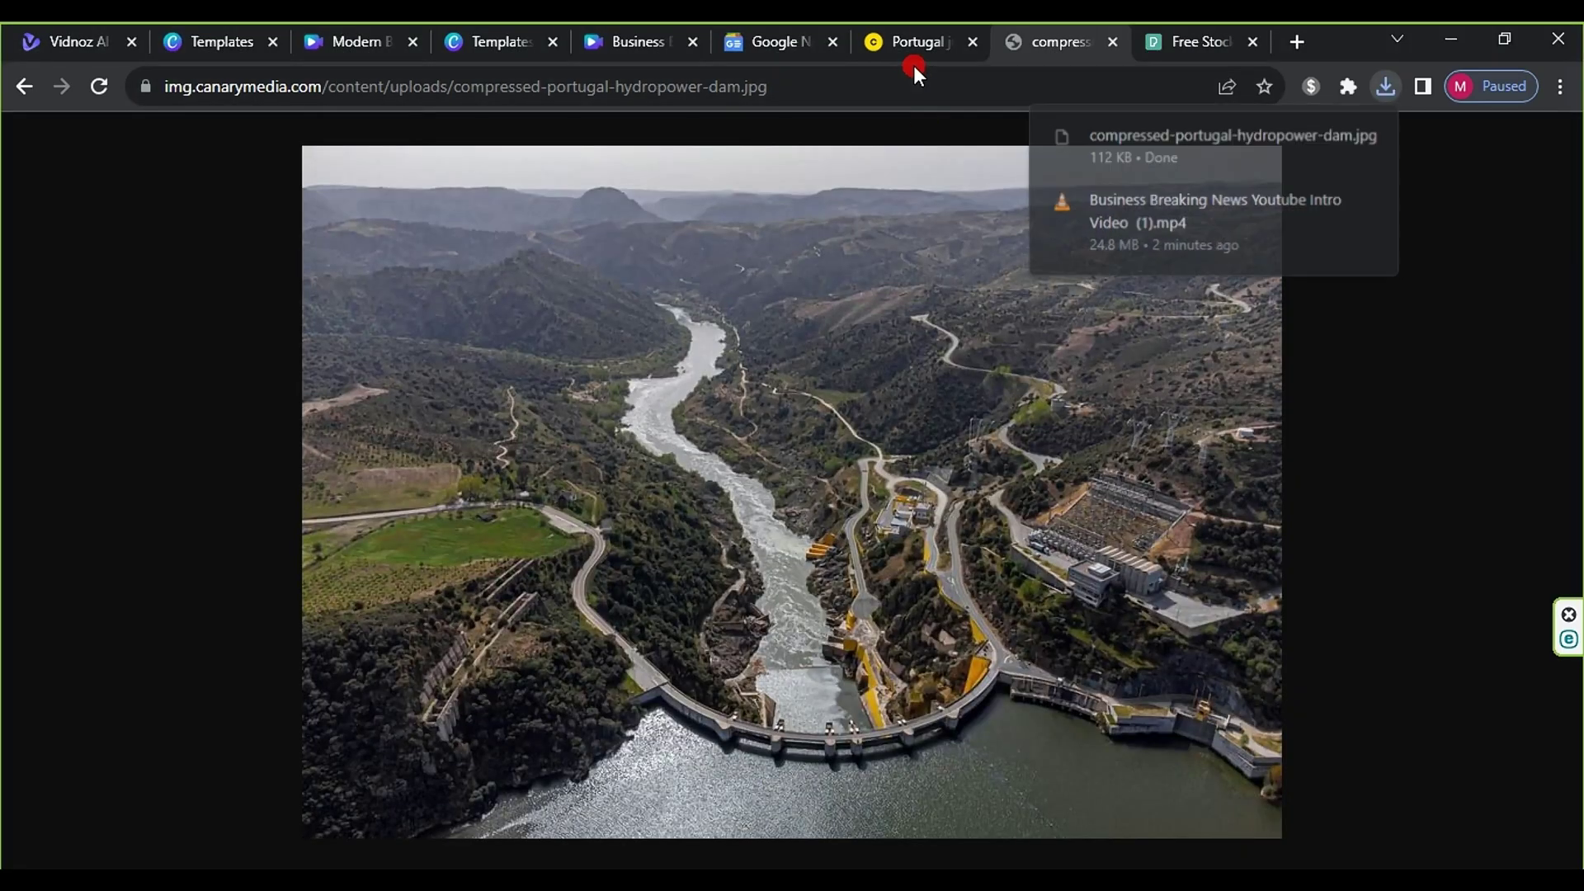
{"action": "left_click", "coordinate": [1175, 40]}
Step: Select the headline of the Portugal 100% renewables article
{"action": "left_click", "coordinate": [879, 41]}
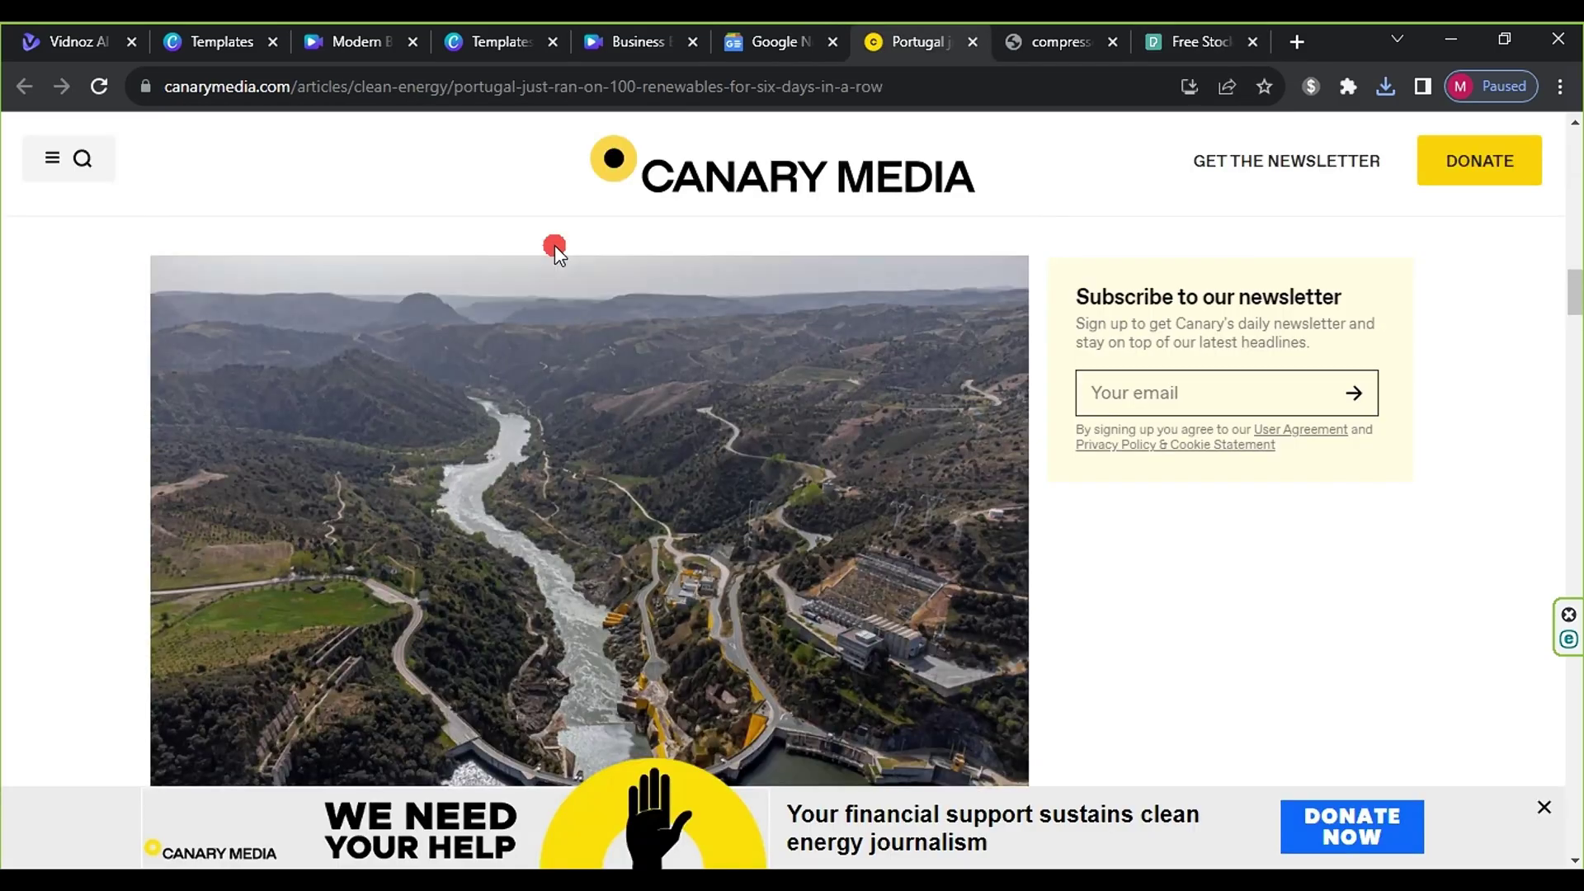
{"action": "scroll", "coordinate": [554, 245], "scroll_direction": "down", "scroll_amount": 10}
{"action": "scroll", "coordinate": [555, 280], "scroll_direction": "up", "scroll_amount": 15}
{"action": "left_click_drag", "start_coordinate": [553, 312], "coordinate": [874, 462]}
{"action": "key", "text": "ctrl+c"}
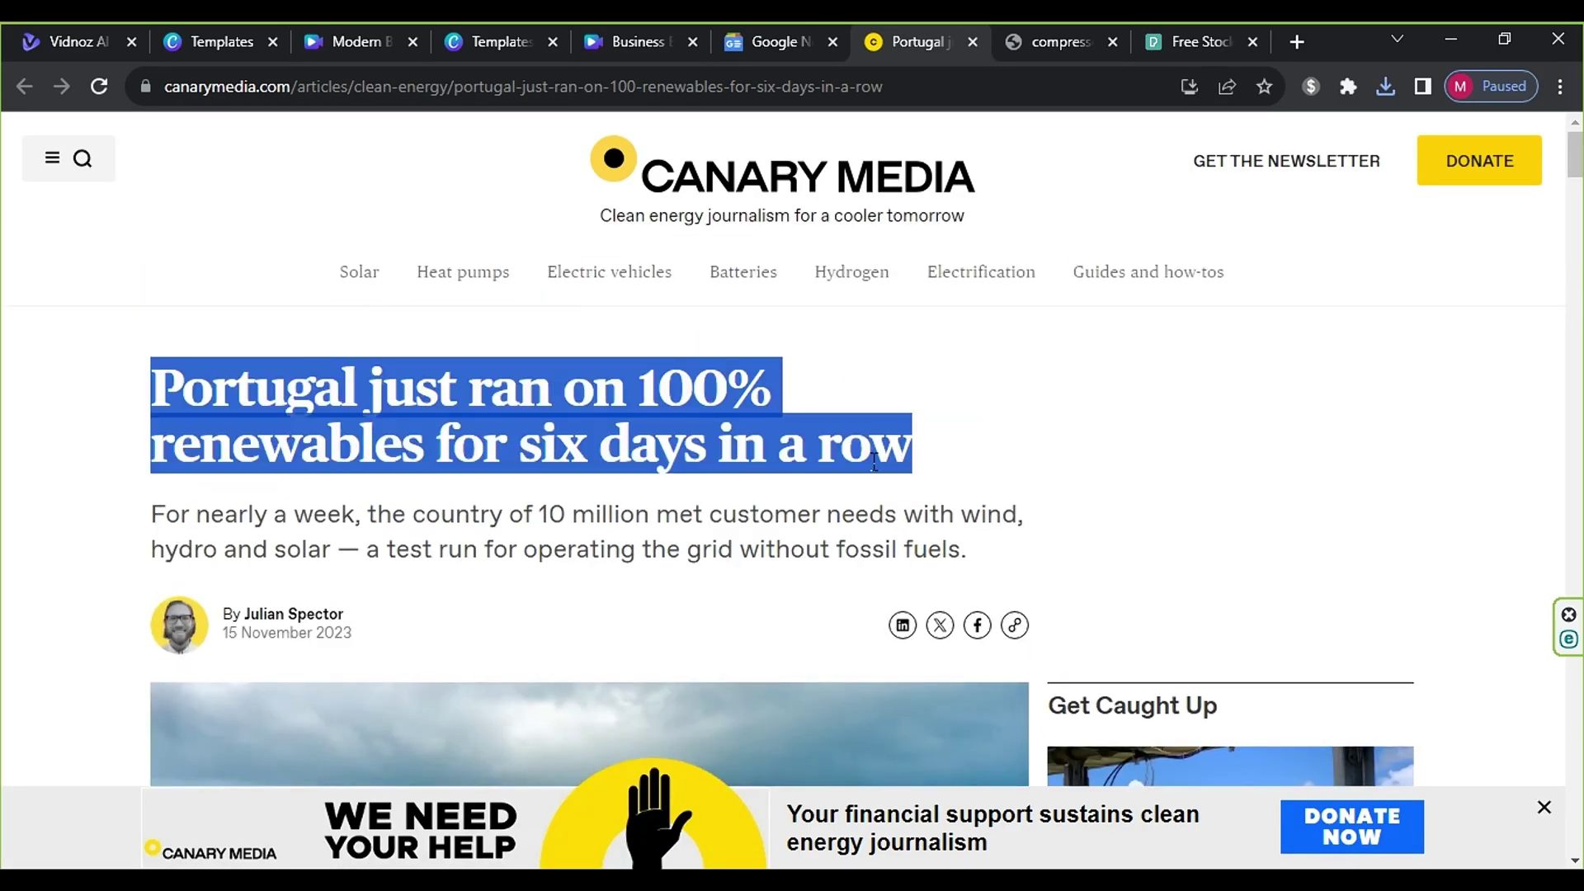
Step: Paste the copied headline into the Pexels search field
{"action": "left_click", "coordinate": [1224, 38]}
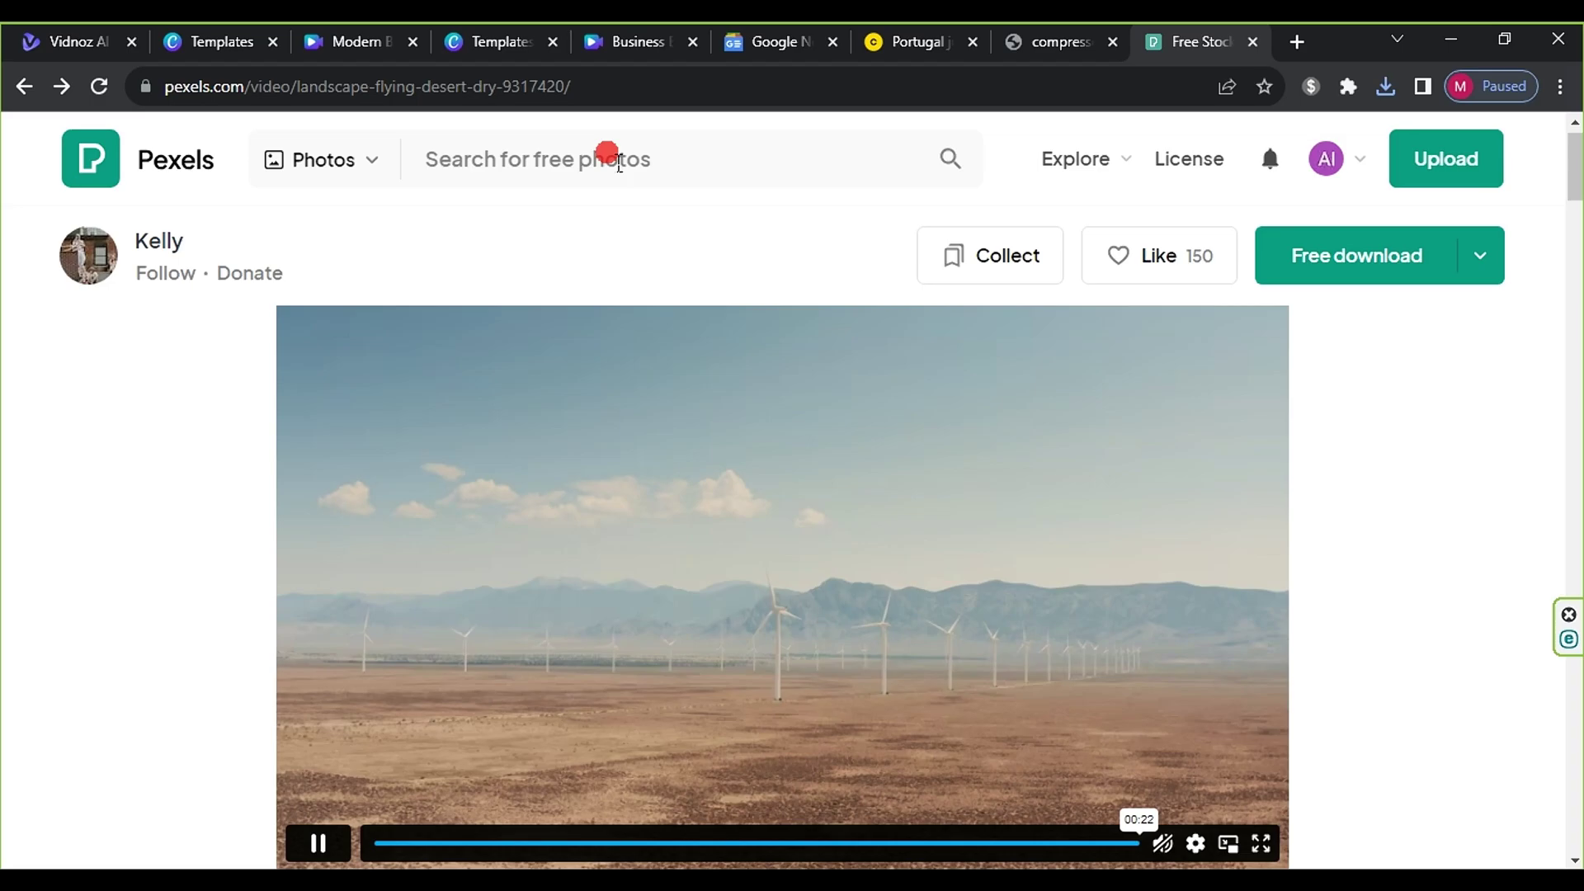
{"action": "left_click", "coordinate": [619, 160]}
{"action": "key", "text": "ctrl+v"}
{"action": "scroll", "coordinate": [783, 562], "scroll_direction": "down", "scroll_amount": 1}
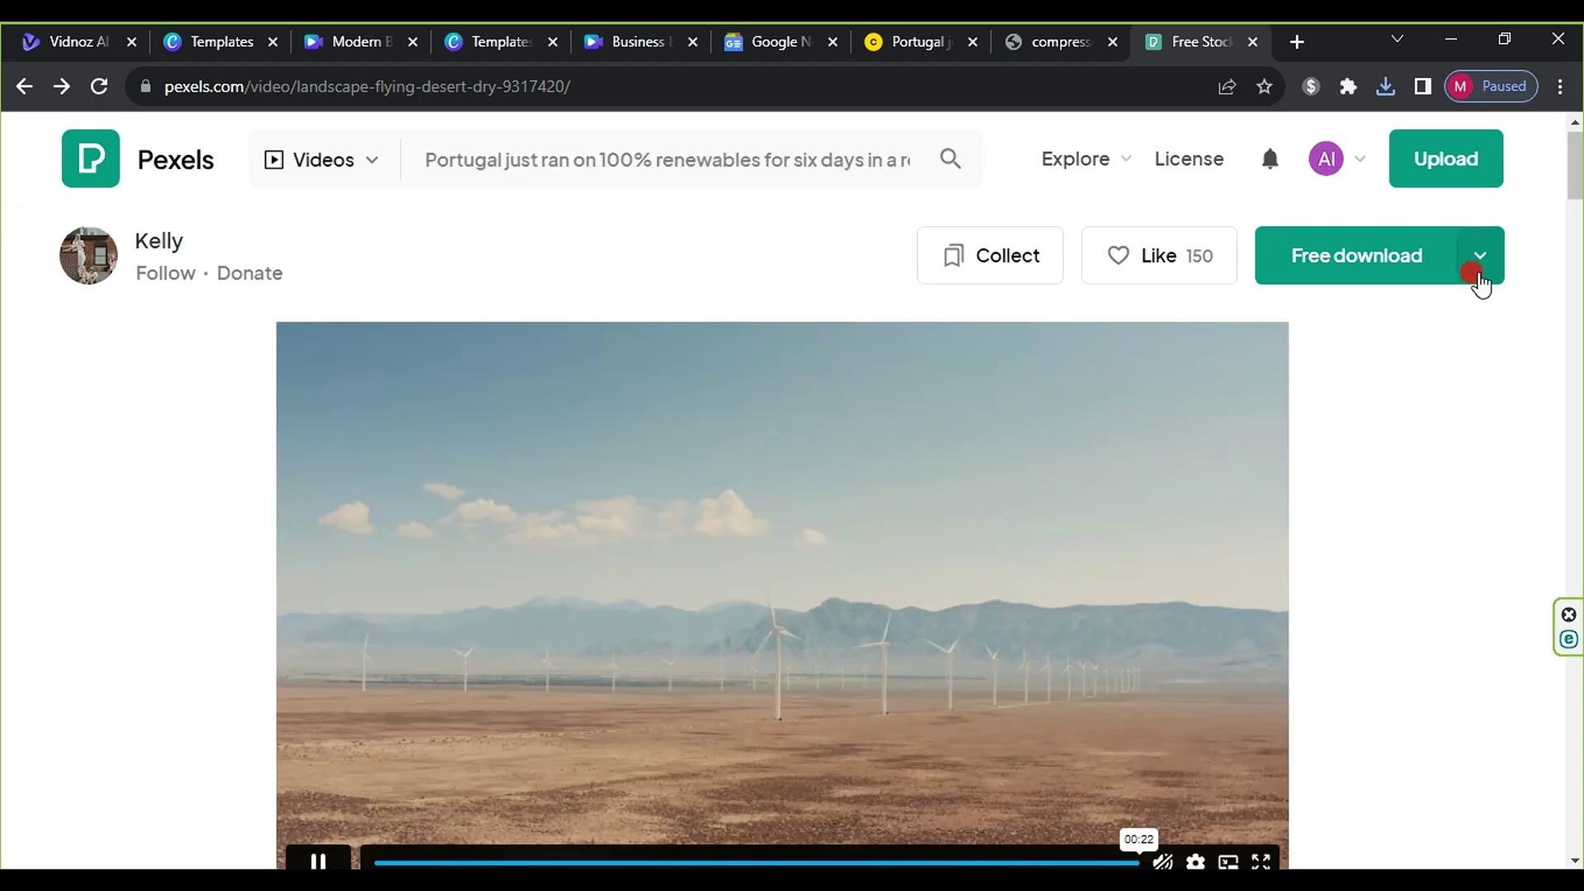
Step: Download the desert wind-farm video at HD 1280×720 and confirm it in download history
{"action": "left_click", "coordinate": [1479, 279]}
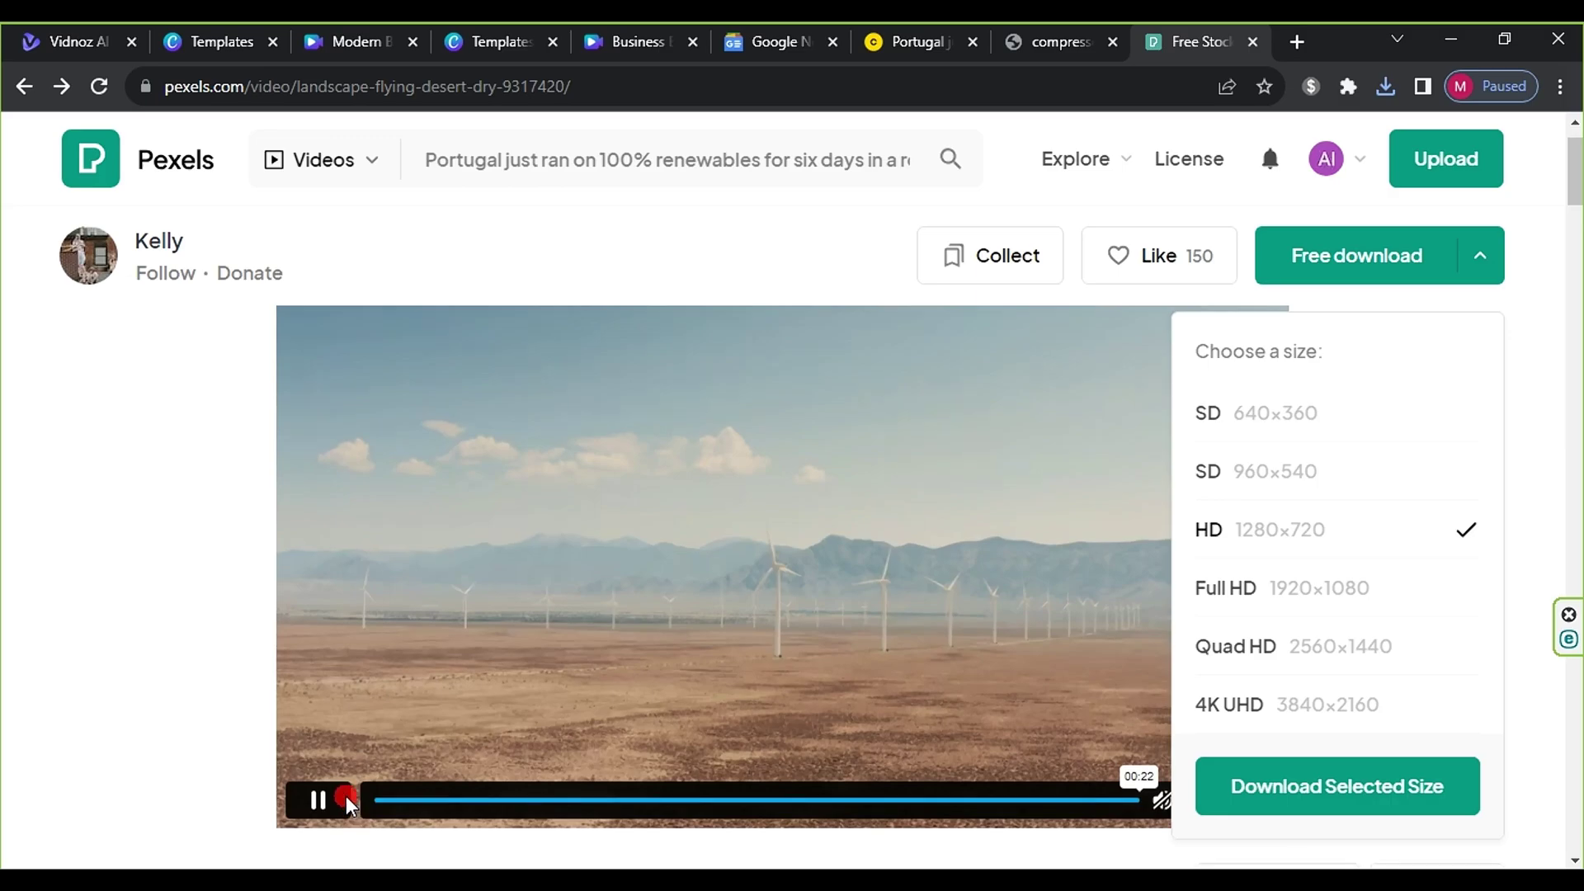
{"action": "left_click", "coordinate": [367, 805]}
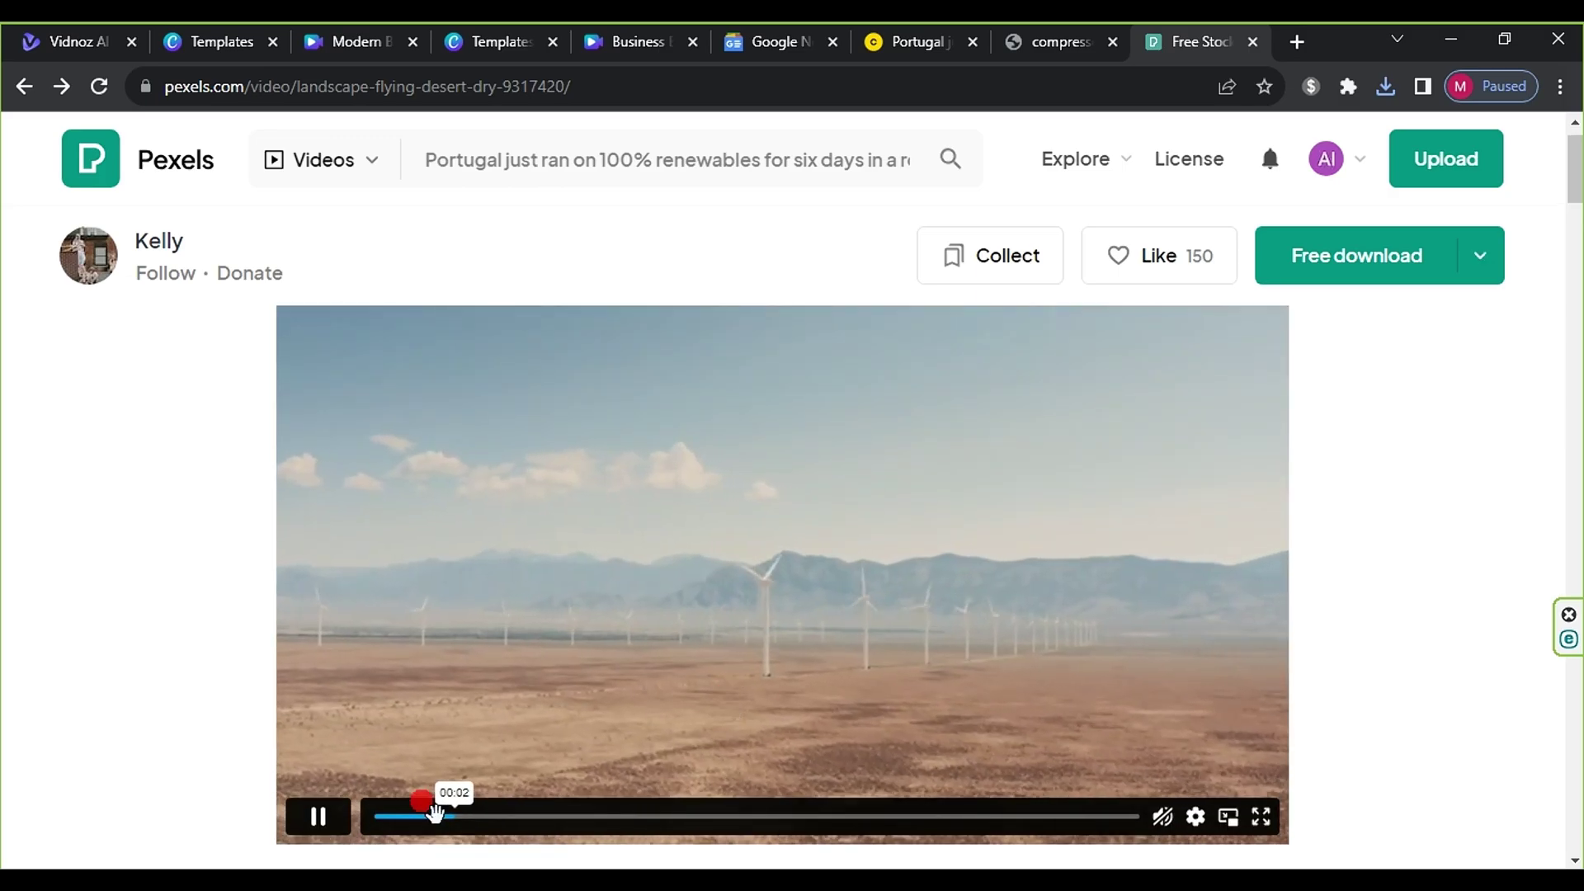
{"action": "left_click", "coordinate": [1486, 262]}
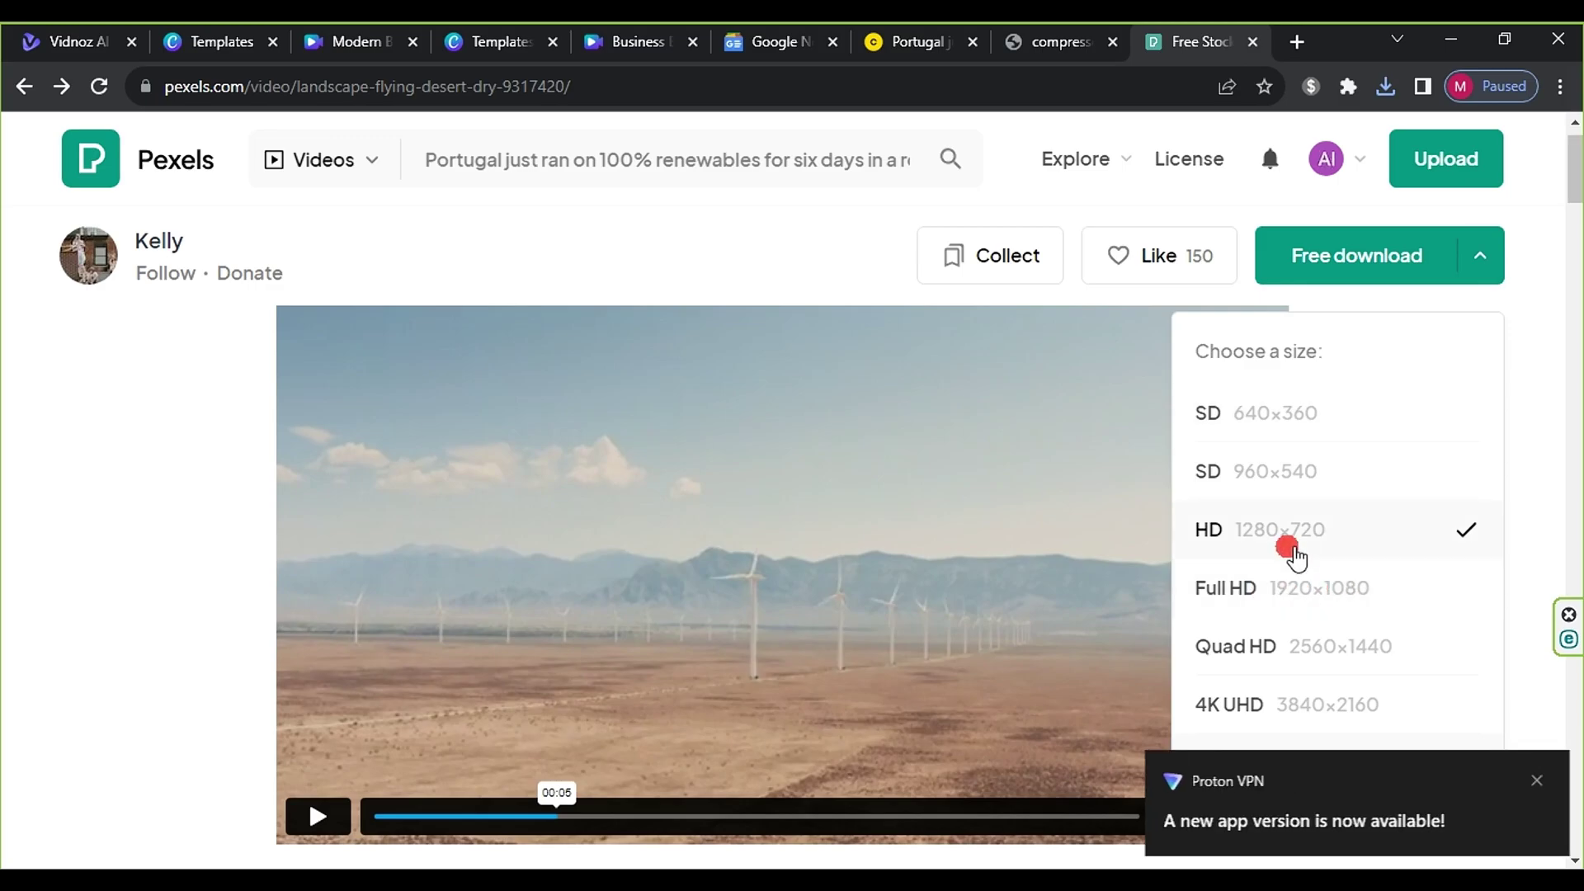
{"action": "left_click", "coordinate": [1537, 780]}
{"action": "left_click", "coordinate": [1471, 281]}
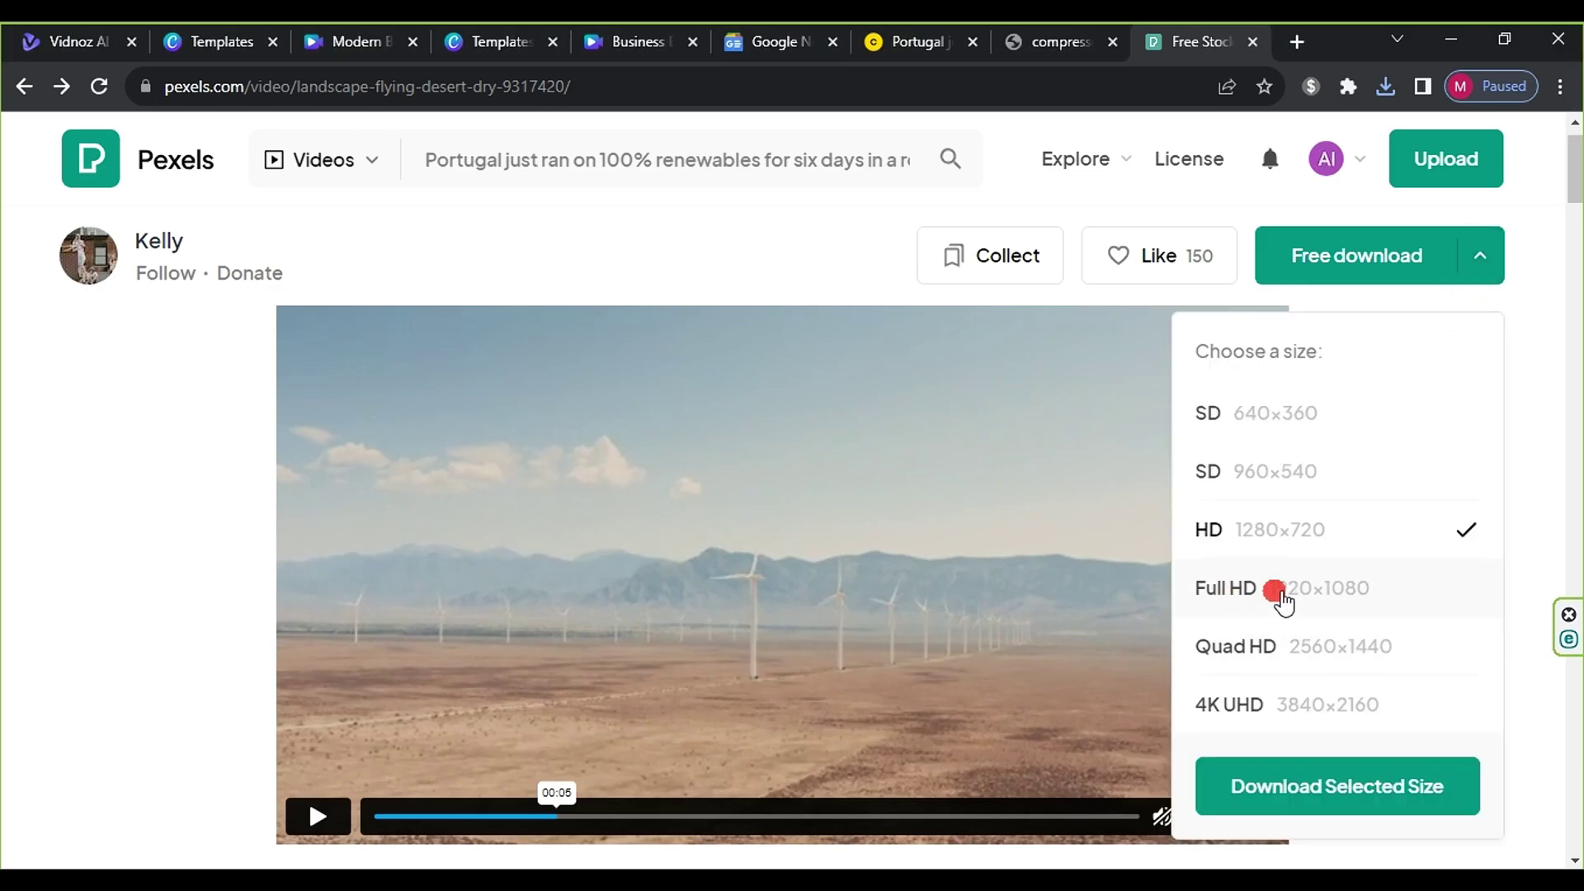
{"action": "left_click", "coordinate": [1319, 786]}
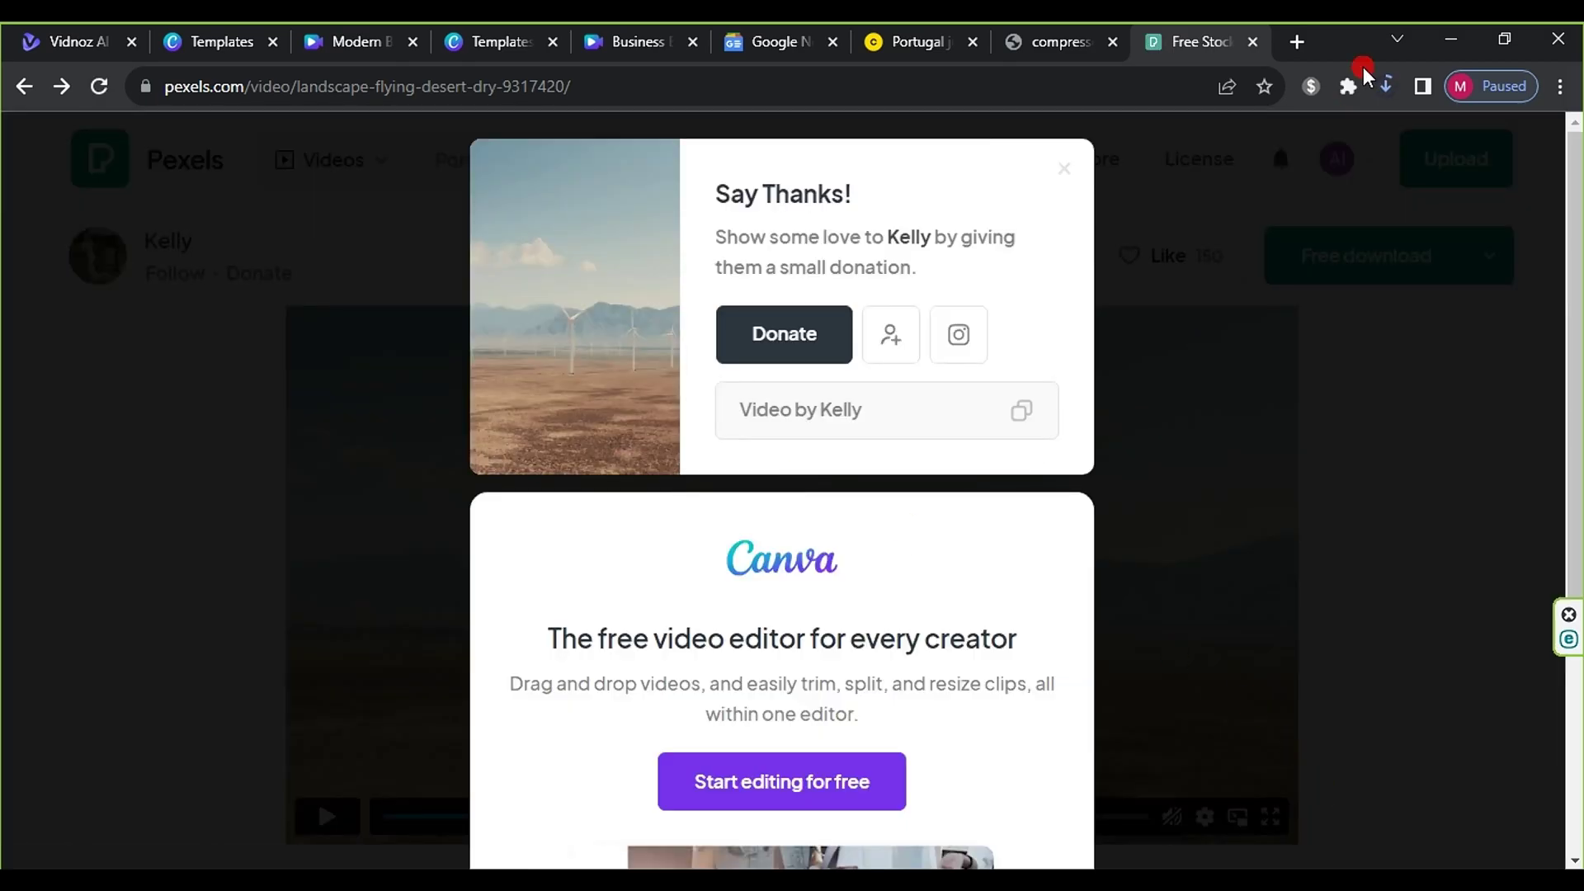
{"action": "left_click", "coordinate": [1386, 86]}
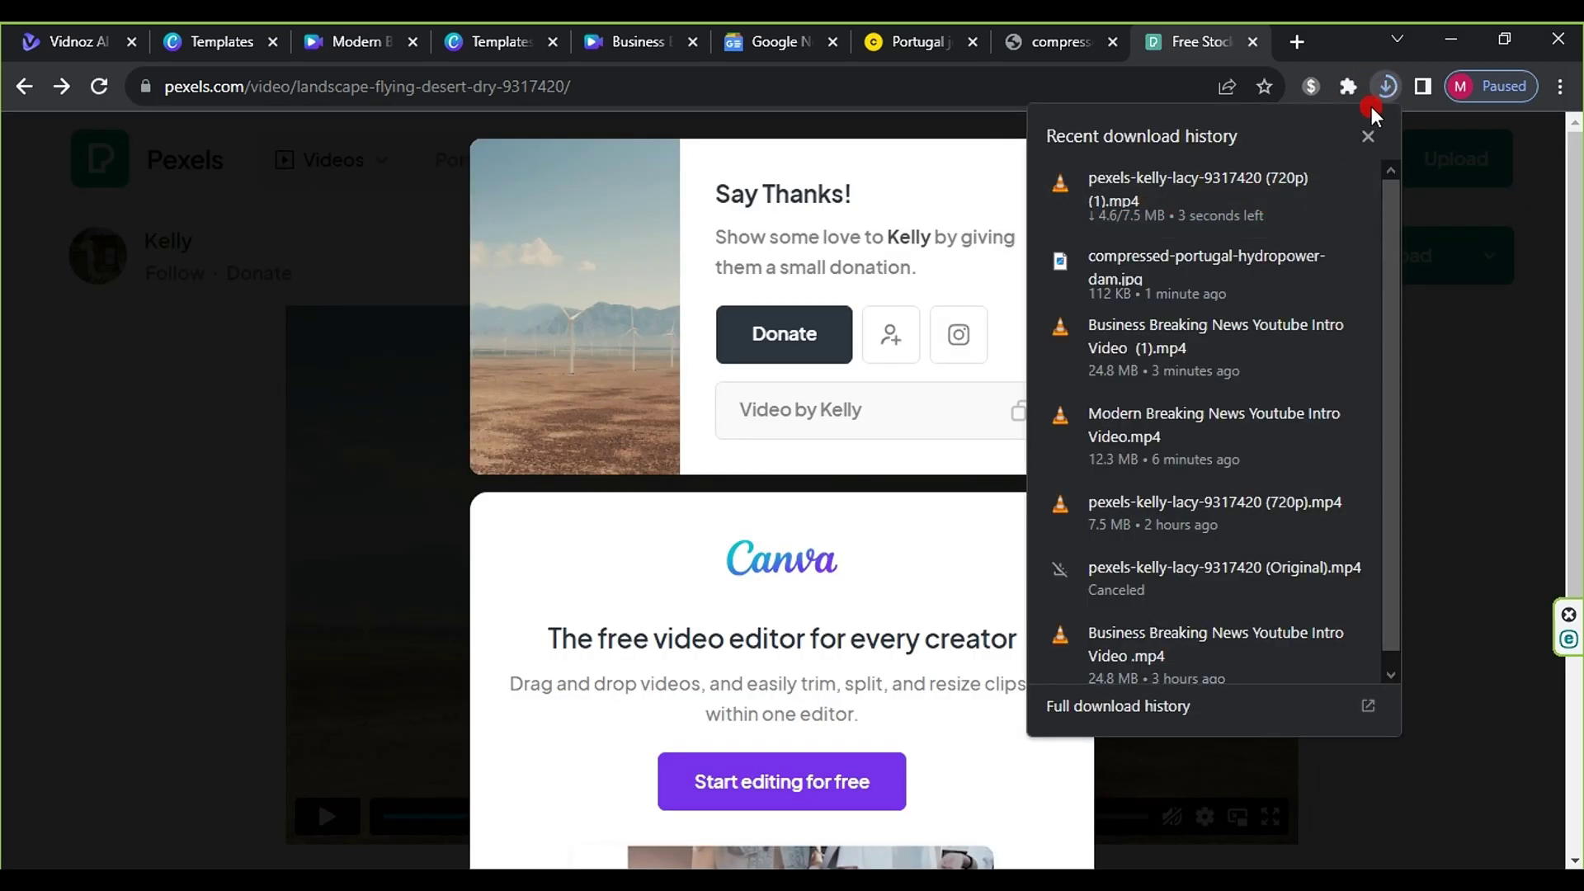
Step: Upload the five downloaded files, including wind-farm clips, dam photo and news intros, to My Files
{"action": "left_click", "coordinate": [67, 45]}
{"action": "left_click", "coordinate": [855, 161]}
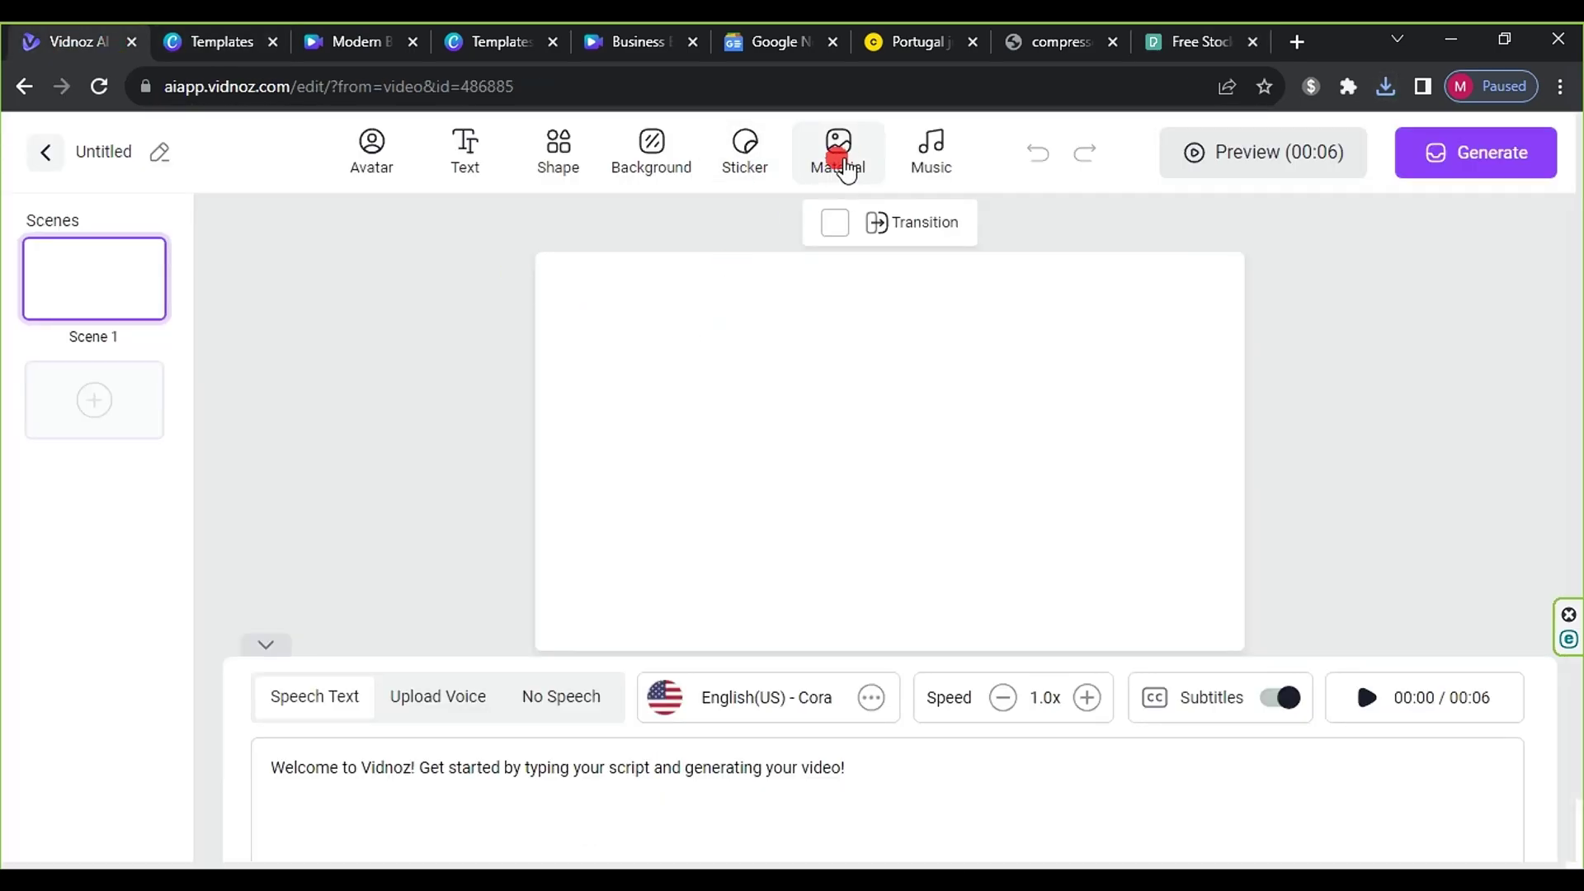
{"action": "left_click", "coordinate": [1043, 288]}
{"action": "left_click", "coordinate": [1155, 289]}
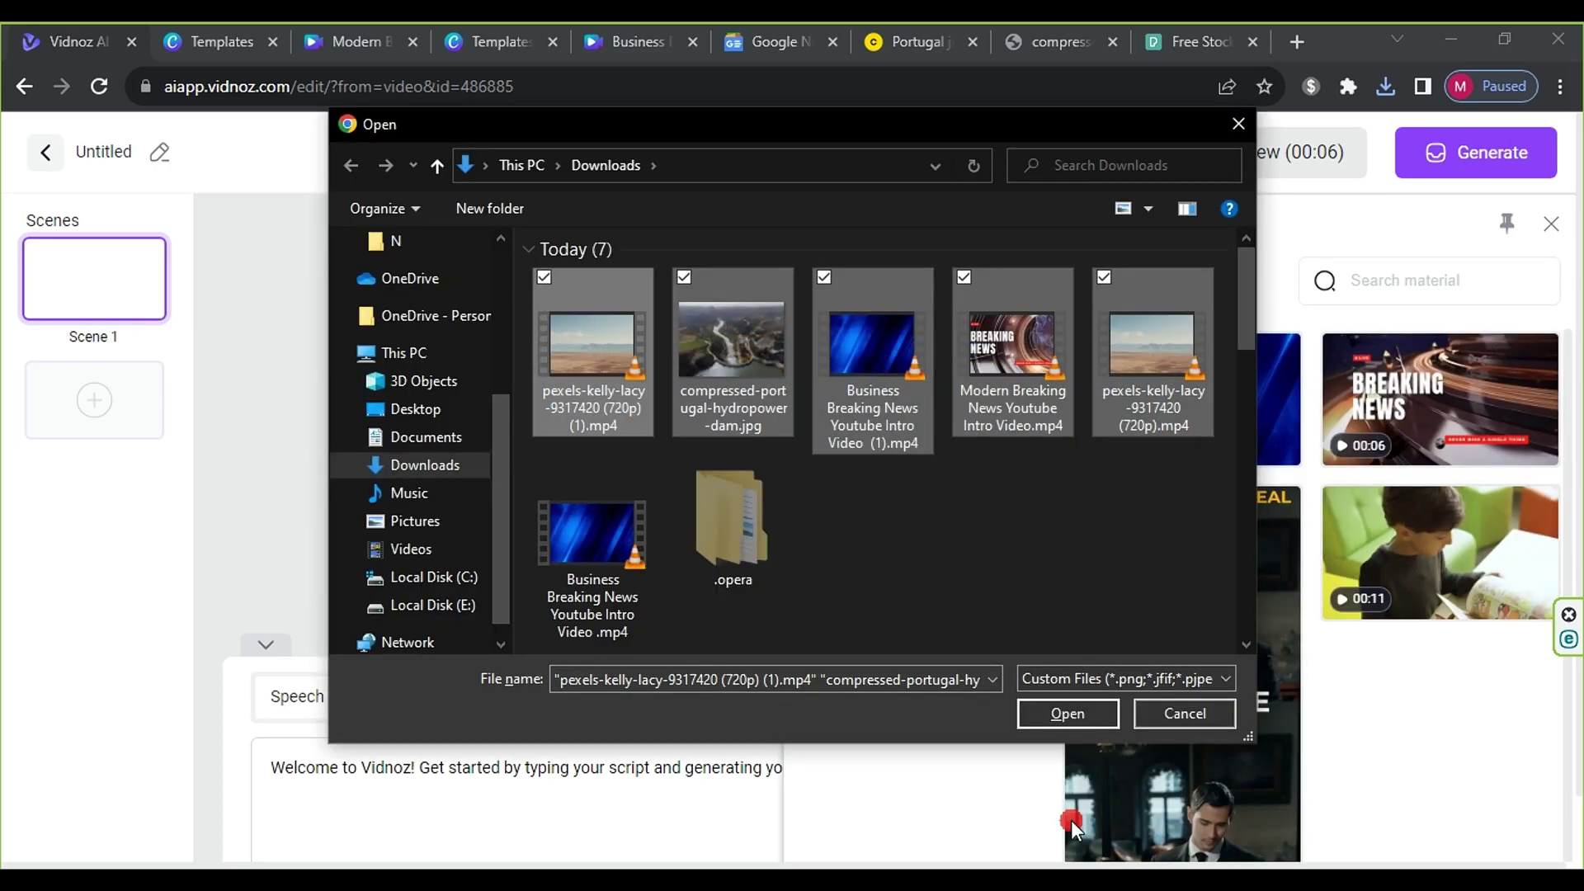
{"action": "left_click", "coordinate": [1073, 713]}
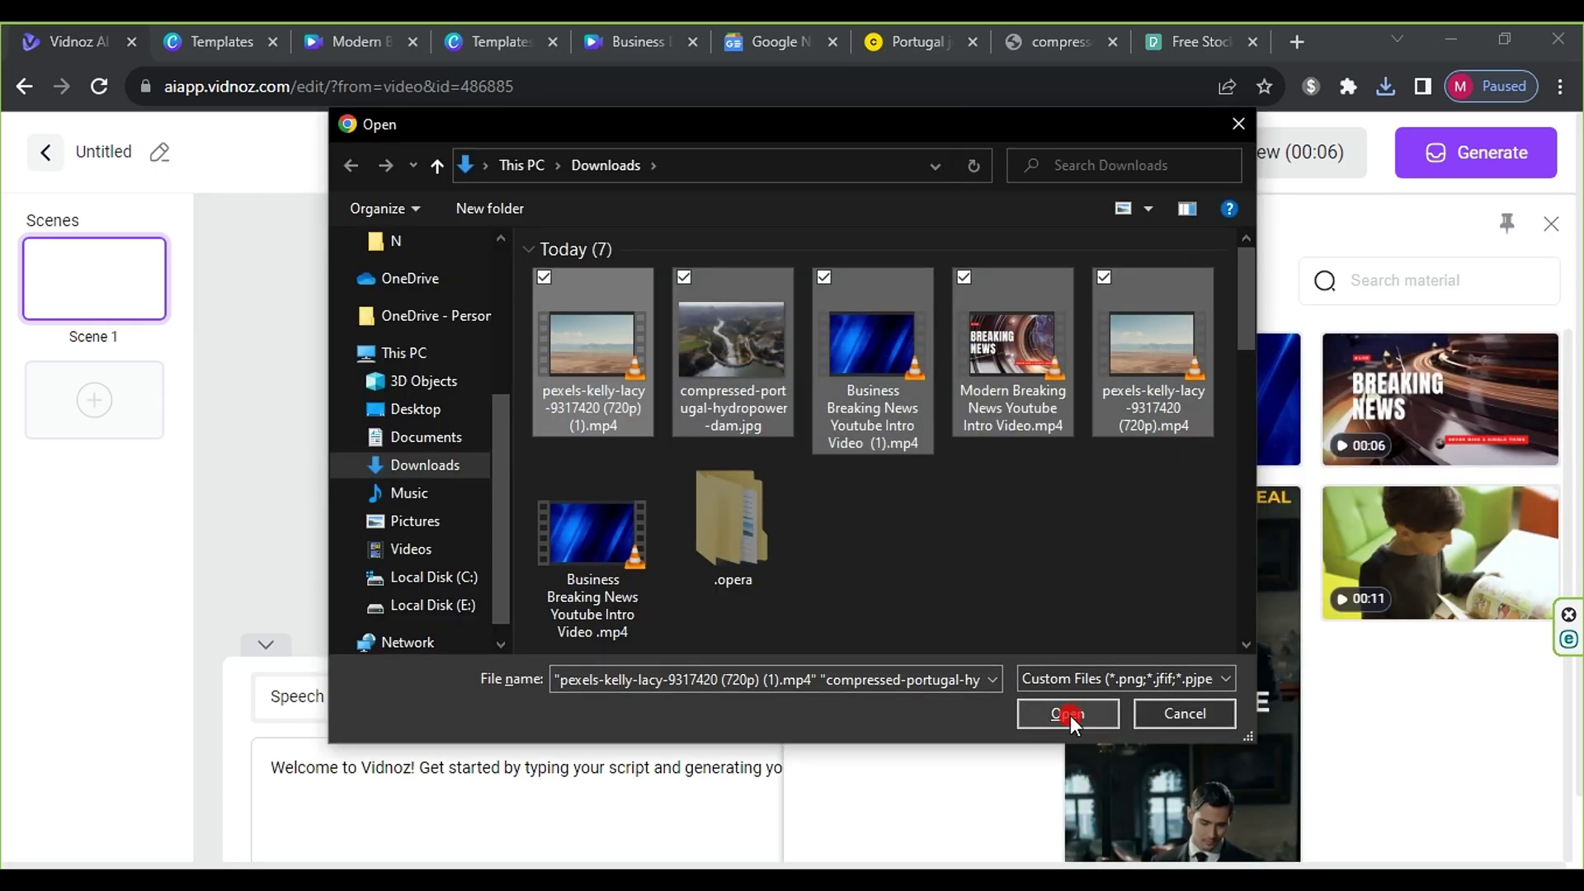
{"action": "left_click", "coordinate": [1237, 136]}
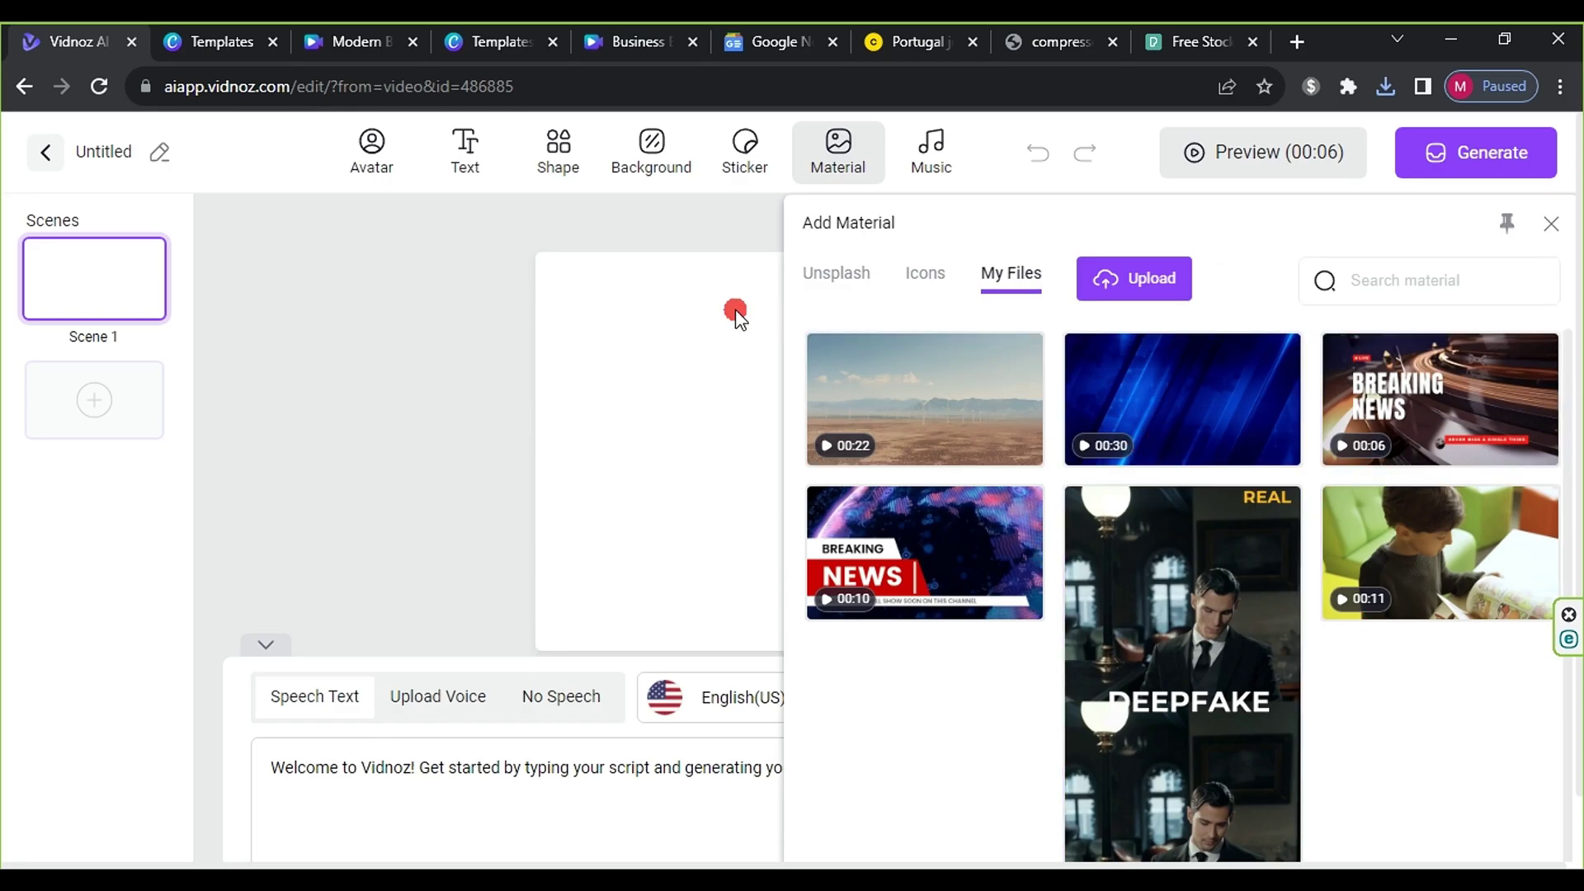
Step: Place the Breaking News clip from My Files into Scene 1 and stretch it to fill the canvas
{"action": "left_click", "coordinate": [674, 245]}
{"action": "left_click", "coordinate": [843, 152]}
{"action": "left_click", "coordinate": [1016, 288]}
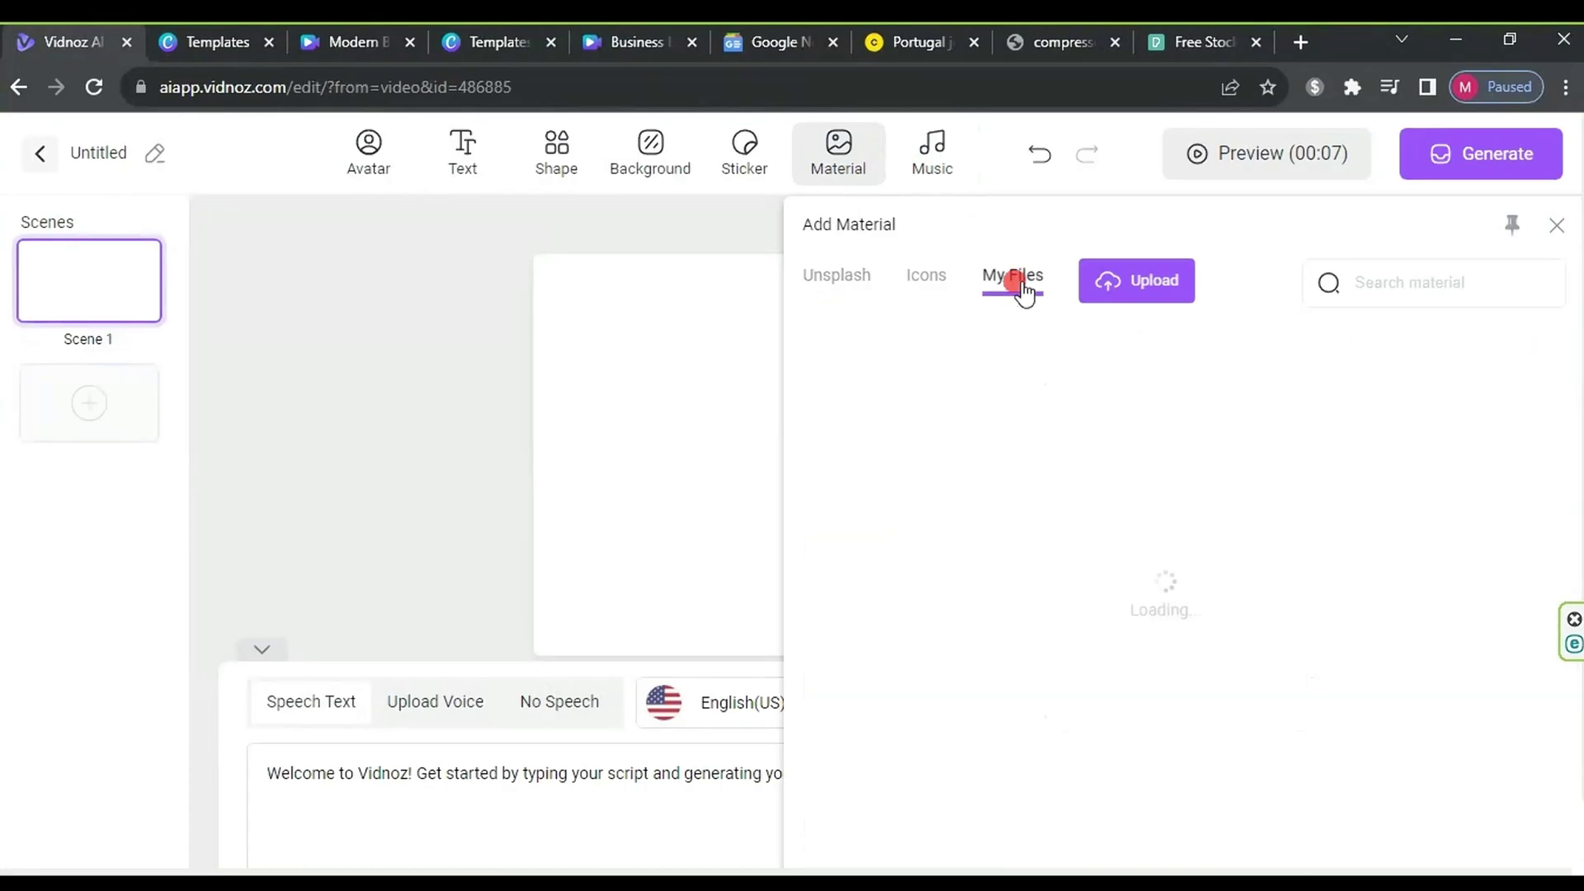
{"action": "left_click", "coordinate": [898, 586]}
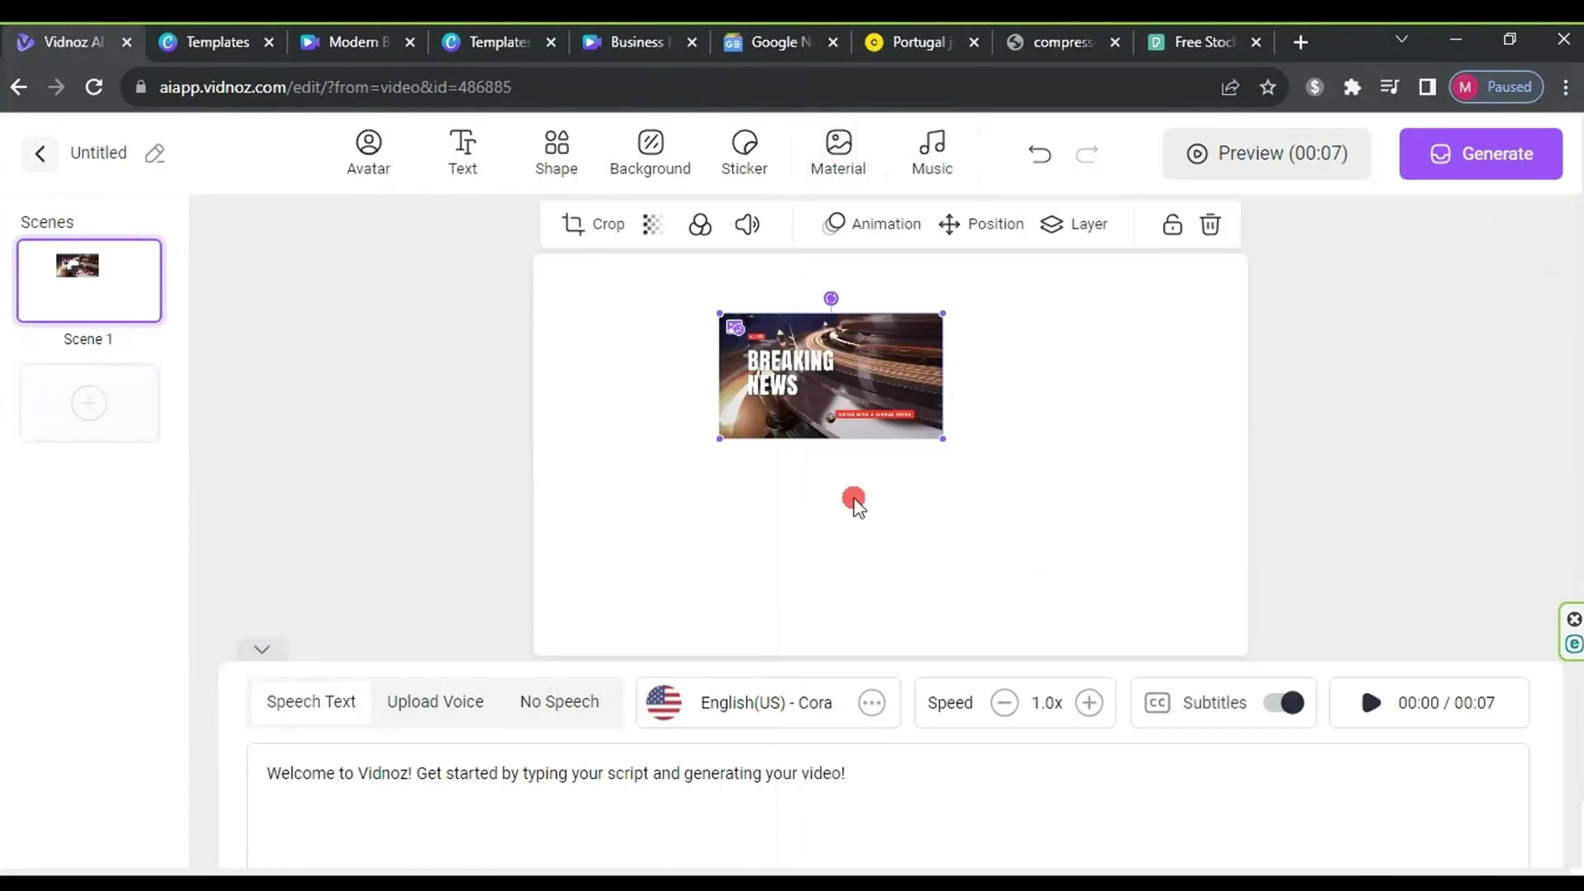
{"action": "left_click_drag", "start_coordinate": [835, 395], "coordinate": [651, 335]}
{"action": "left_click_drag", "start_coordinate": [767, 388], "coordinate": [1255, 651]}
Step: Delete the default welcome speech script from Scene 1
{"action": "left_click", "coordinate": [650, 856]}
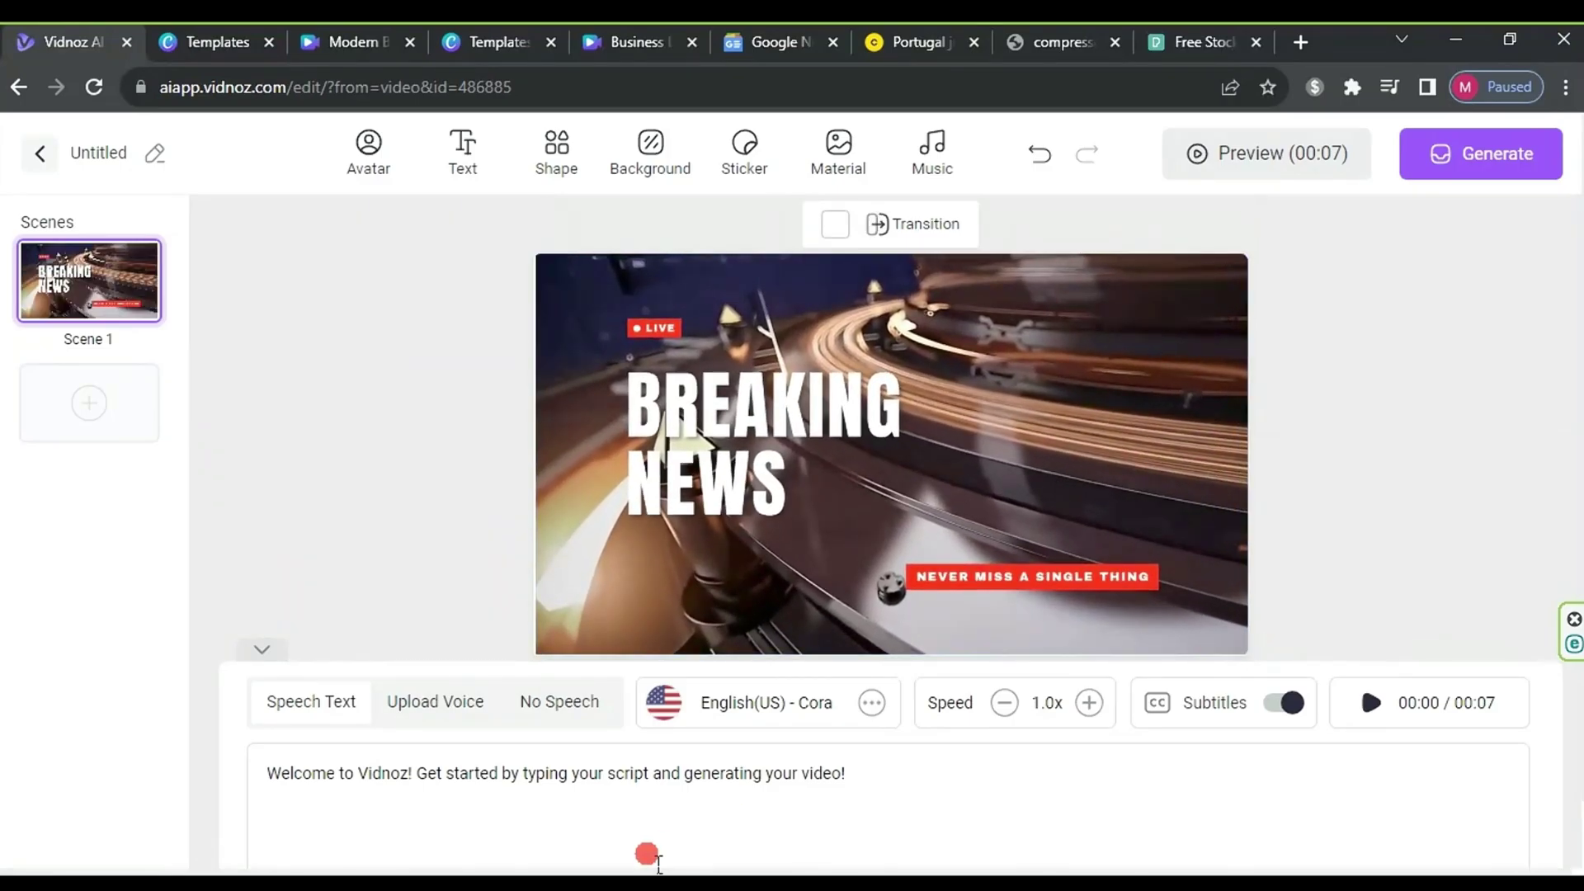
{"action": "triple_click", "coordinate": [633, 778]}
{"action": "key", "text": "BackSpace"}
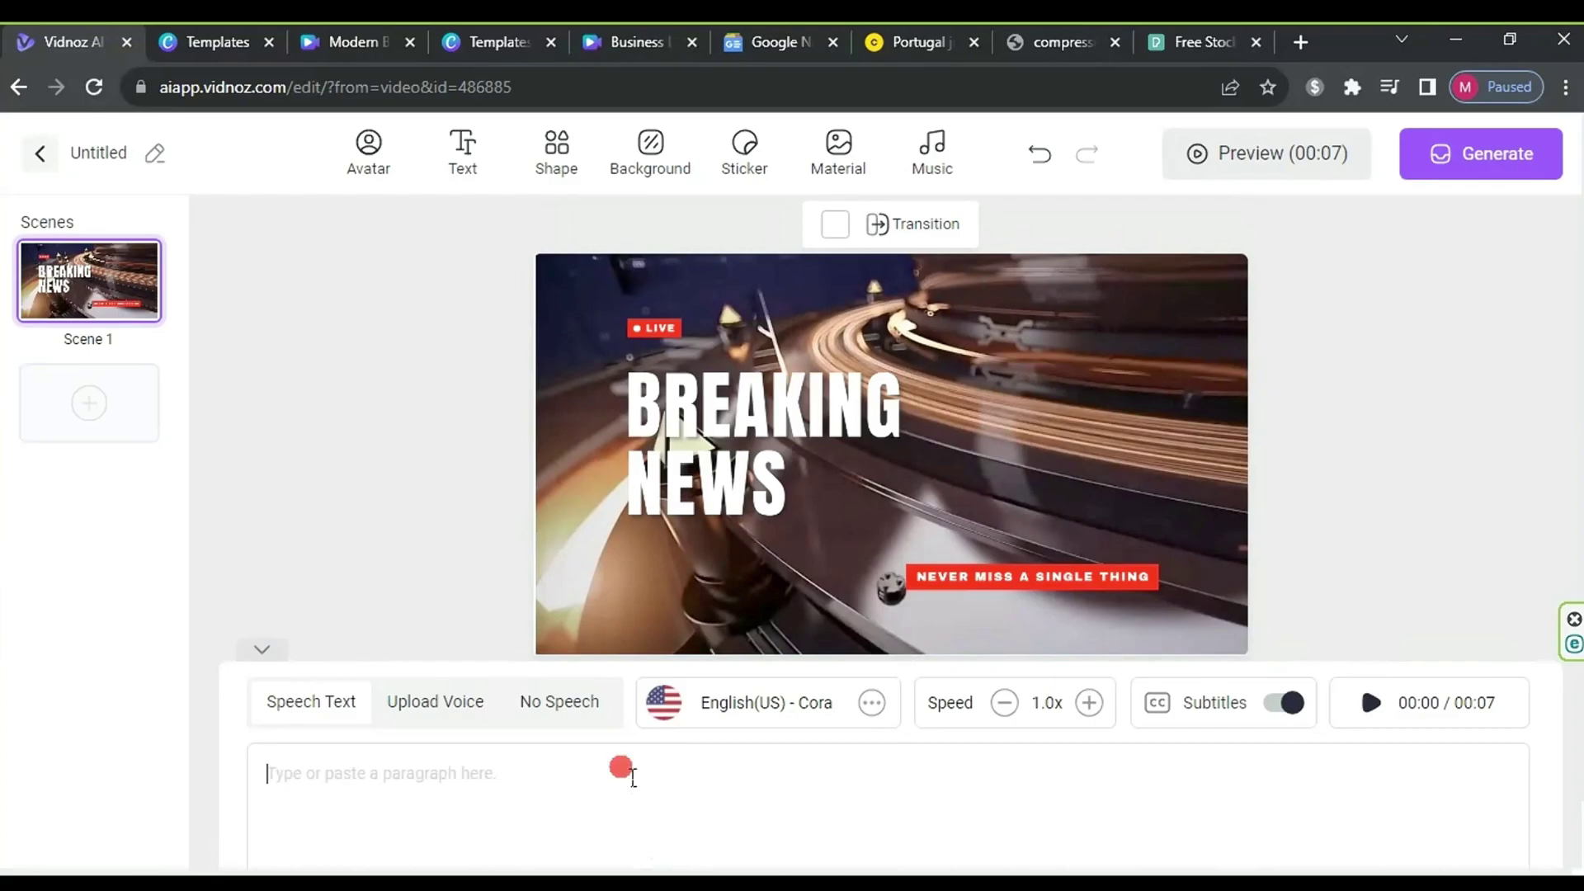
Step: Search the stock music for NEWS and choose Stereotype News (upbeat) as background music
{"action": "left_click", "coordinate": [939, 163]}
{"action": "left_click", "coordinate": [1351, 284]}
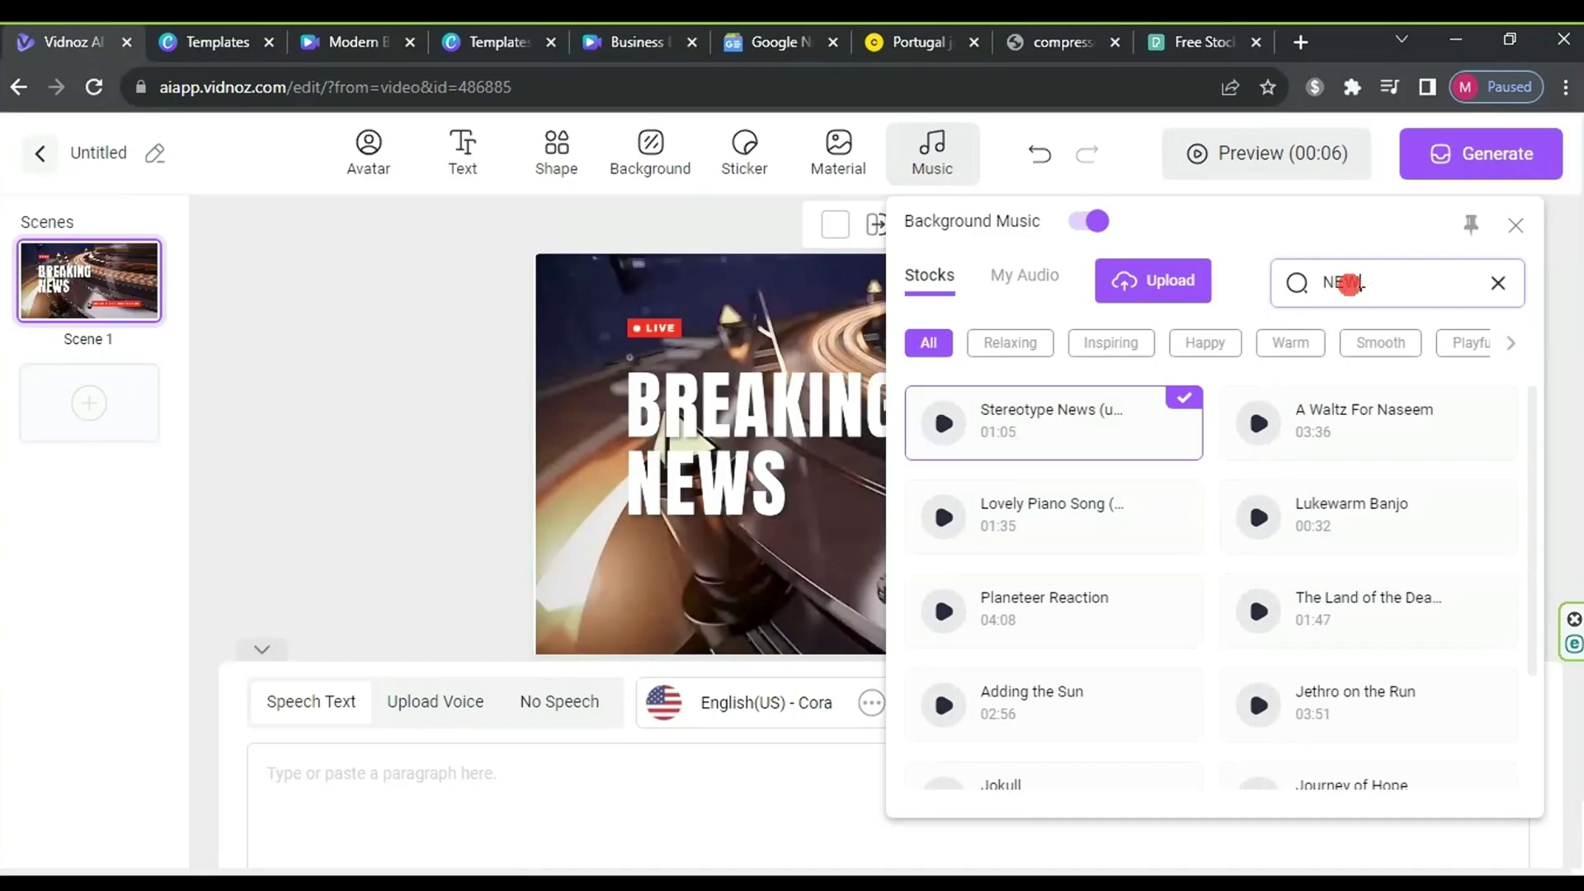
{"action": "key", "text": "Return"}
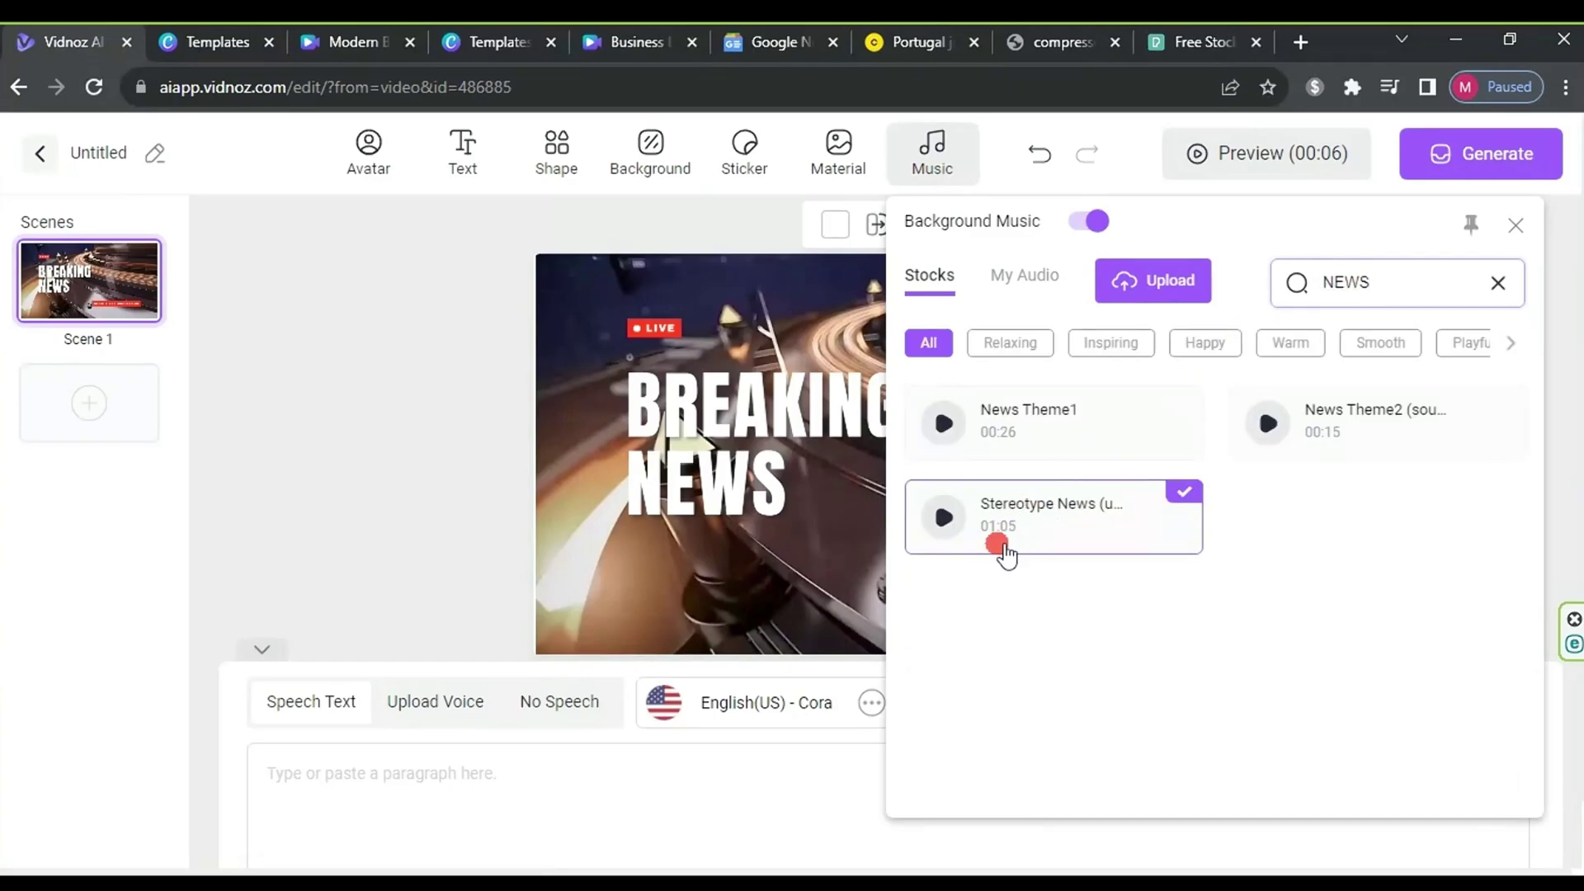
{"action": "left_click", "coordinate": [1043, 520]}
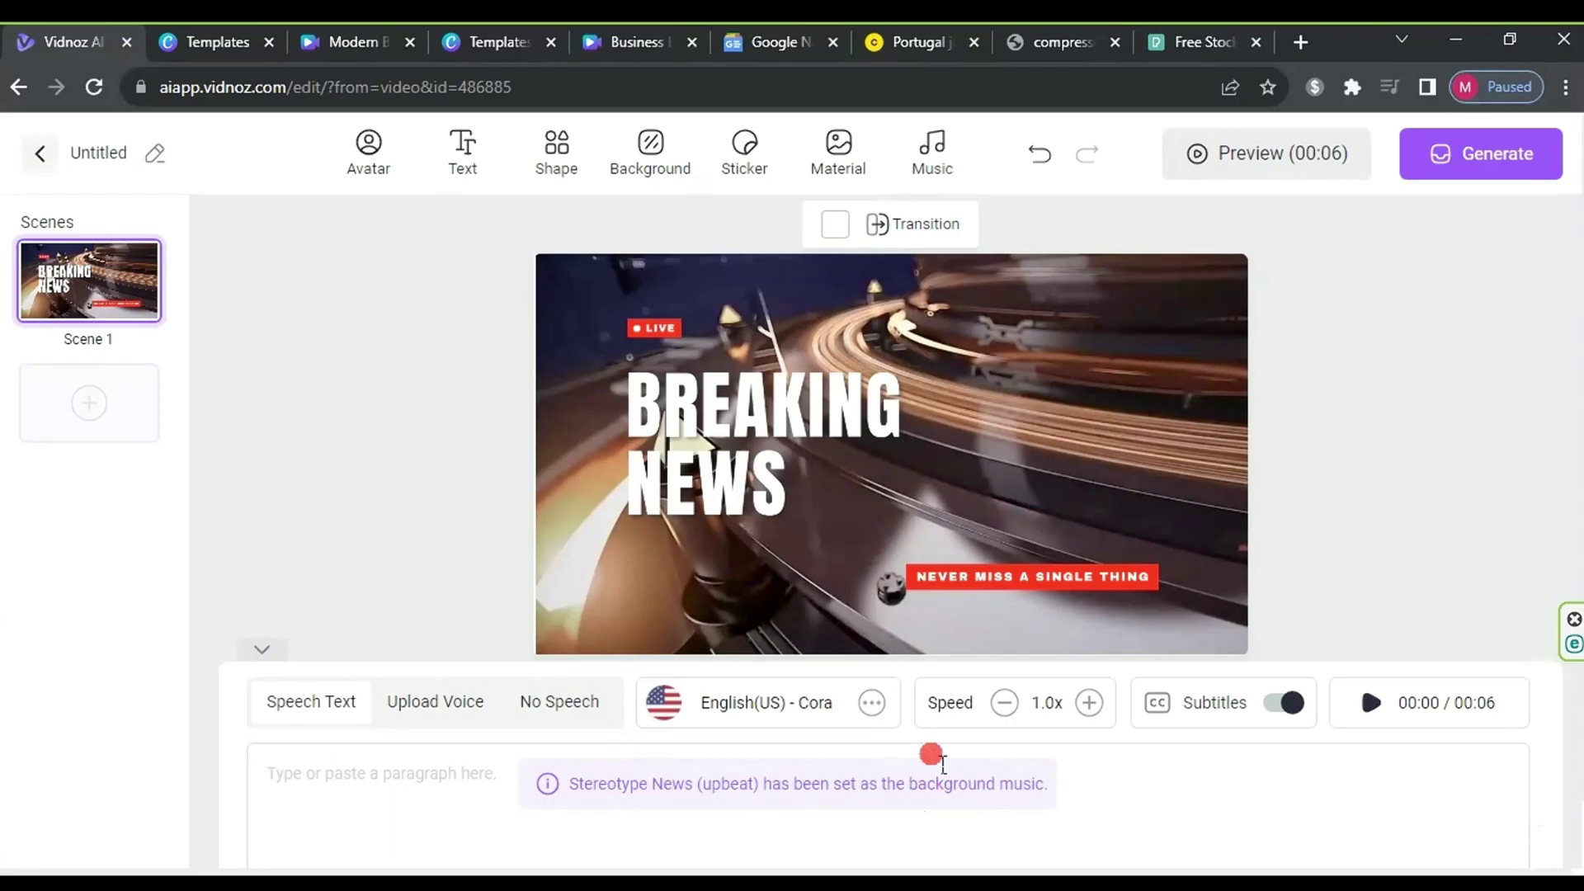
{"action": "left_click", "coordinate": [113, 421]}
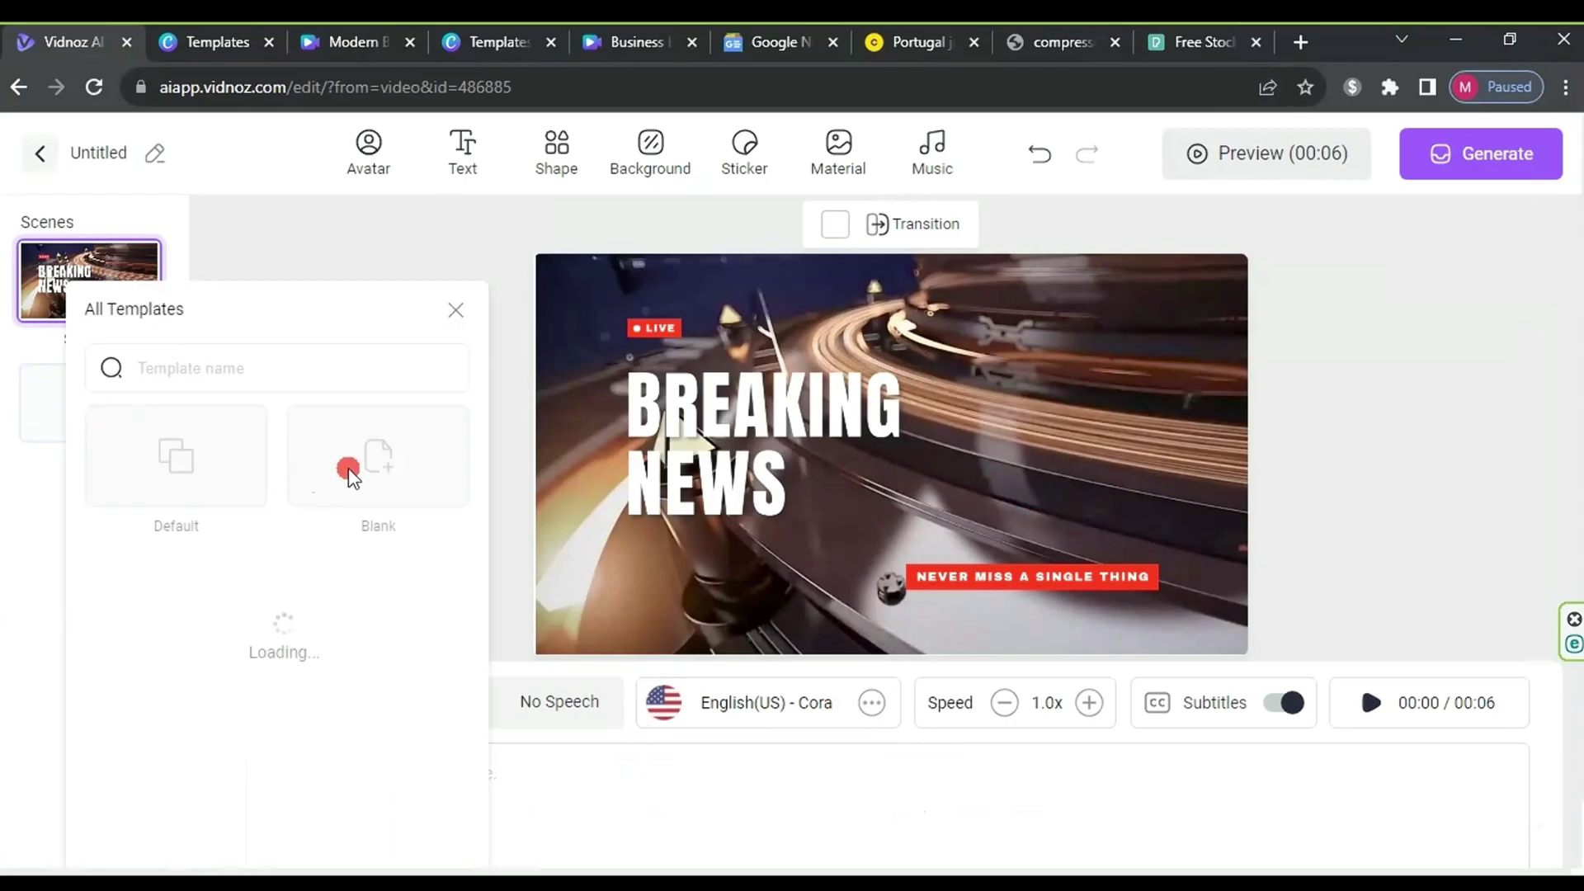
Step: Add a blank Scene 2 and stretch the blue 00:30 clip from My Files across the whole canvas
{"action": "left_click", "coordinate": [382, 478]}
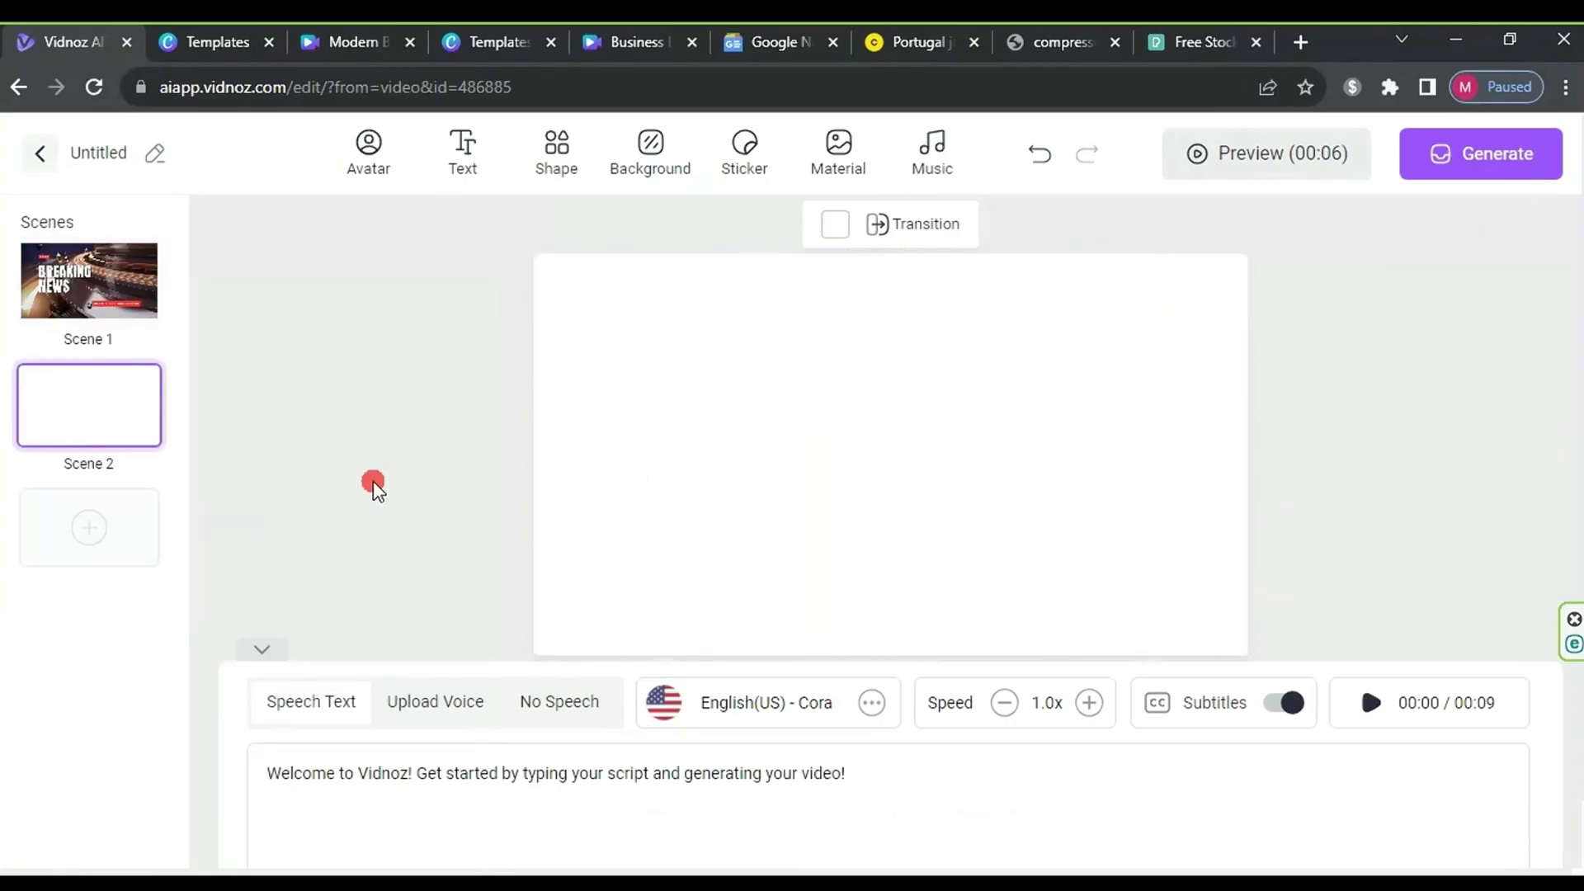
{"action": "left_click", "coordinate": [859, 170]}
{"action": "left_click", "coordinate": [986, 270]}
{"action": "left_click", "coordinate": [1446, 442]}
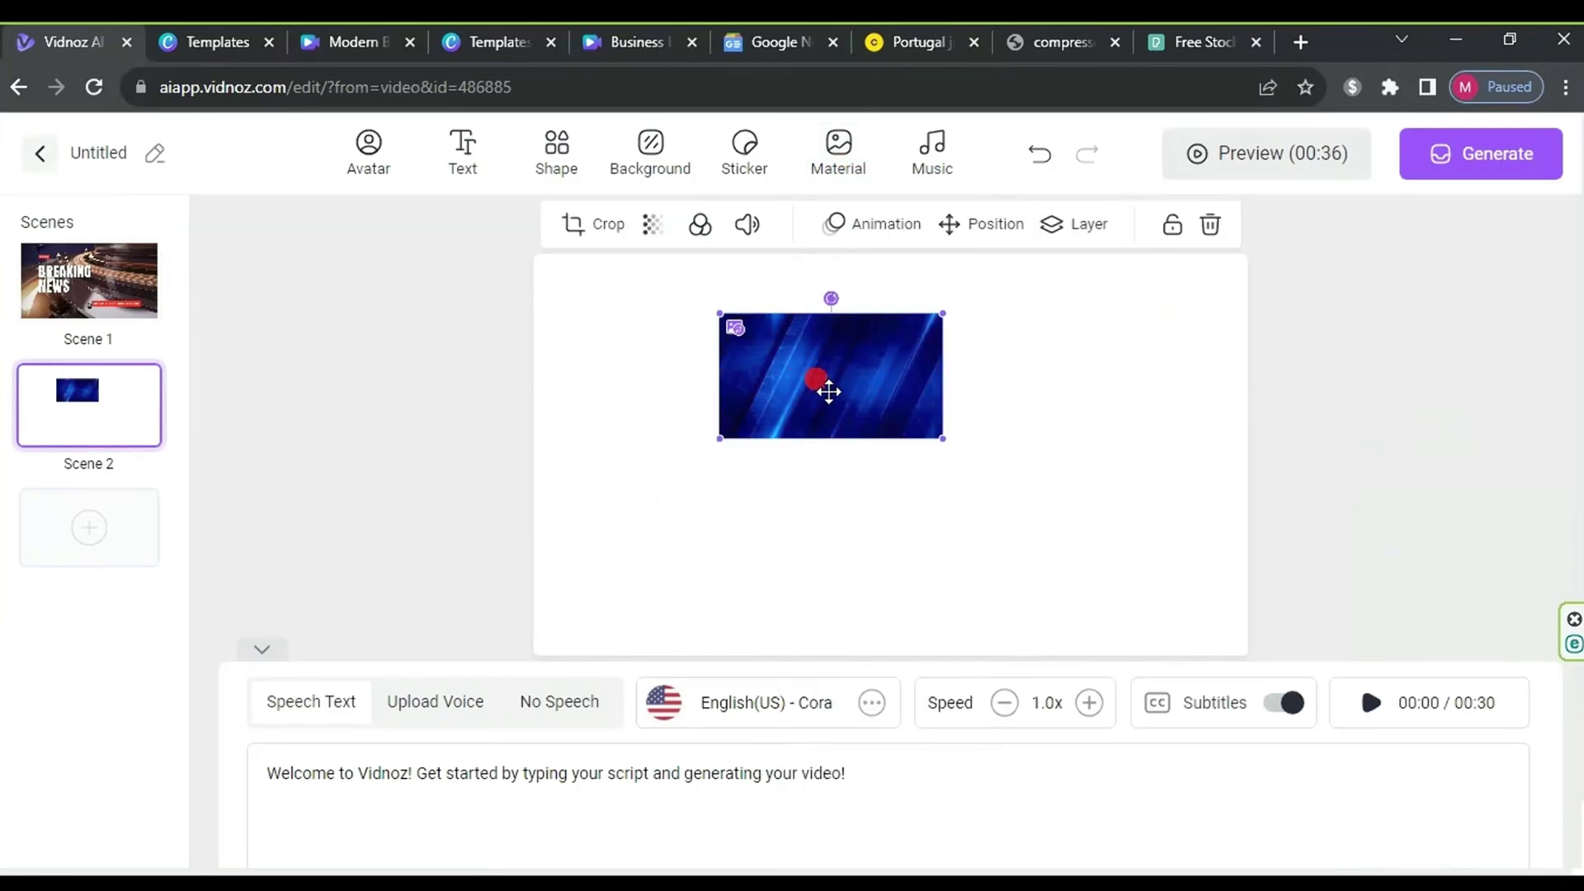
{"action": "left_click_drag", "start_coordinate": [828, 392], "coordinate": [643, 333]}
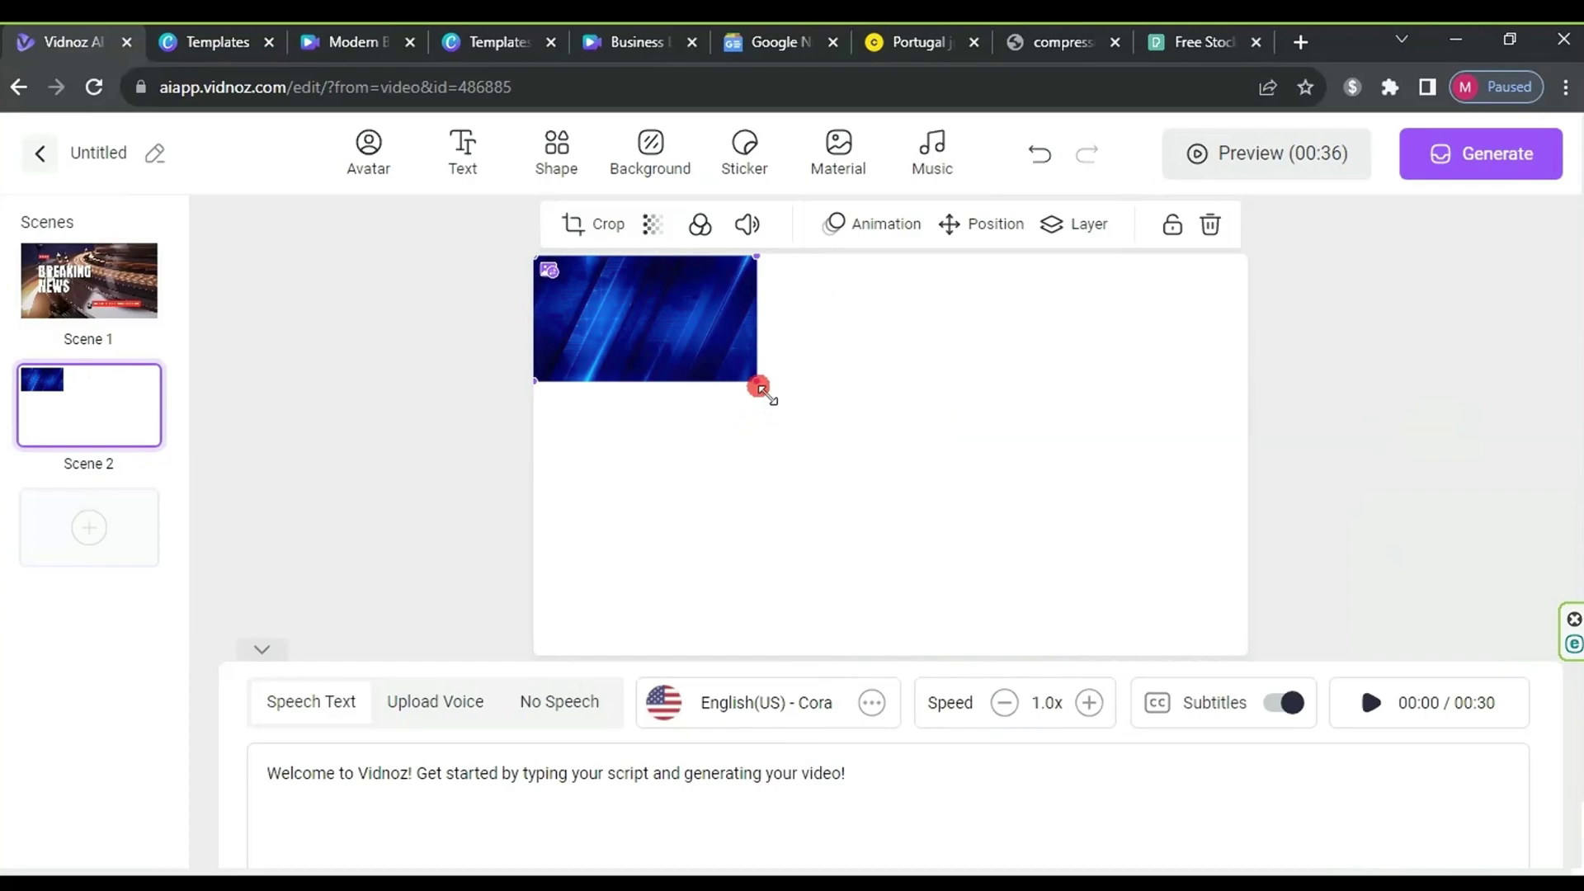
{"action": "left_click_drag", "start_coordinate": [759, 386], "coordinate": [1259, 655]}
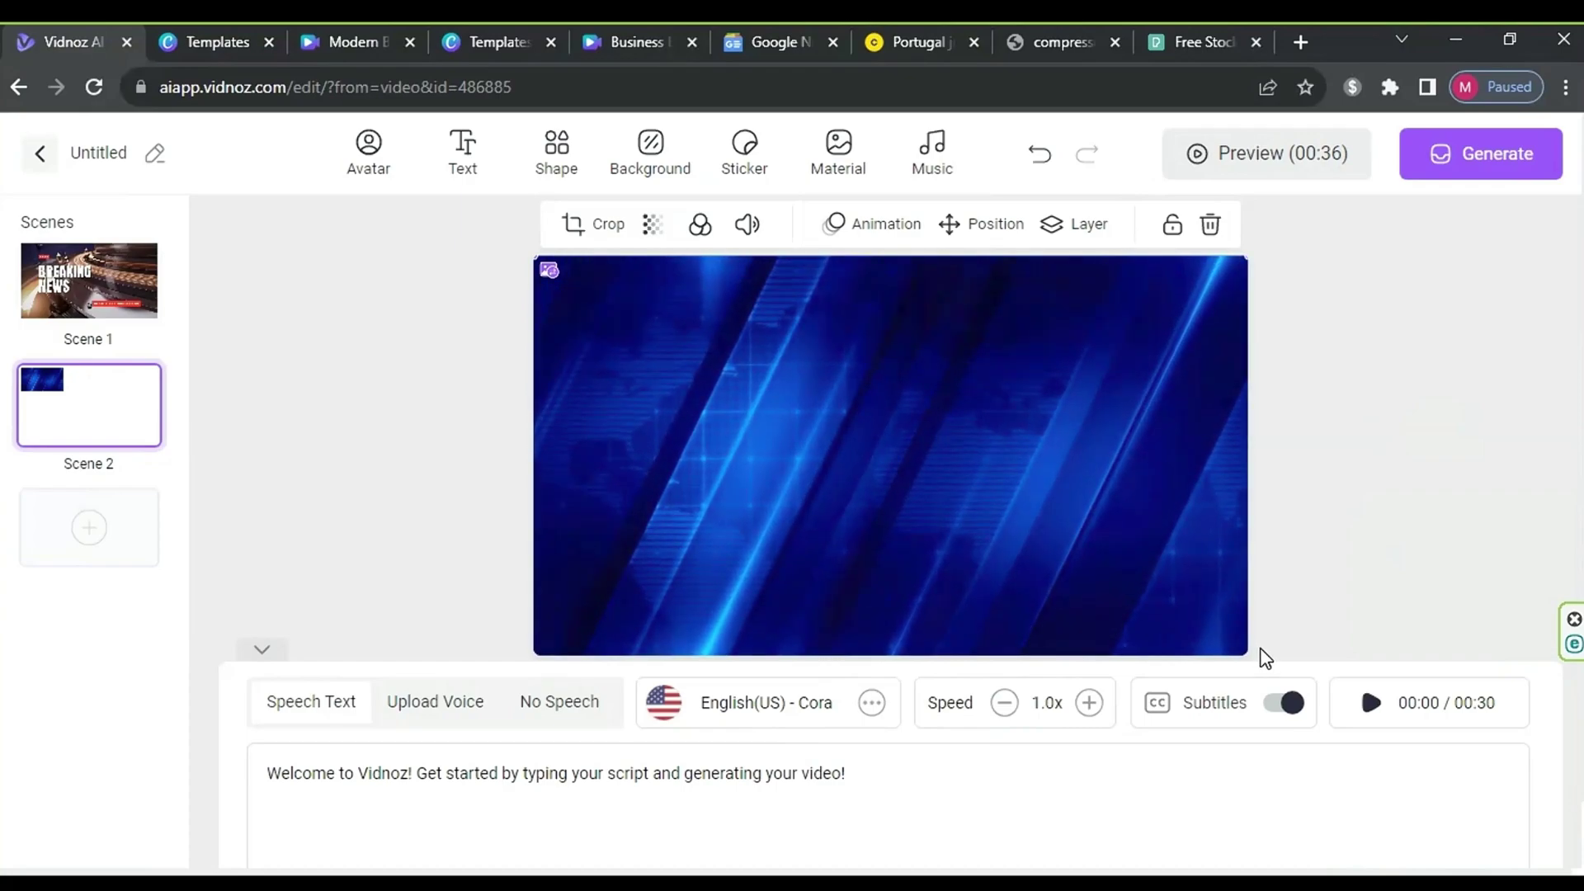
{"action": "left_click", "coordinate": [1293, 633]}
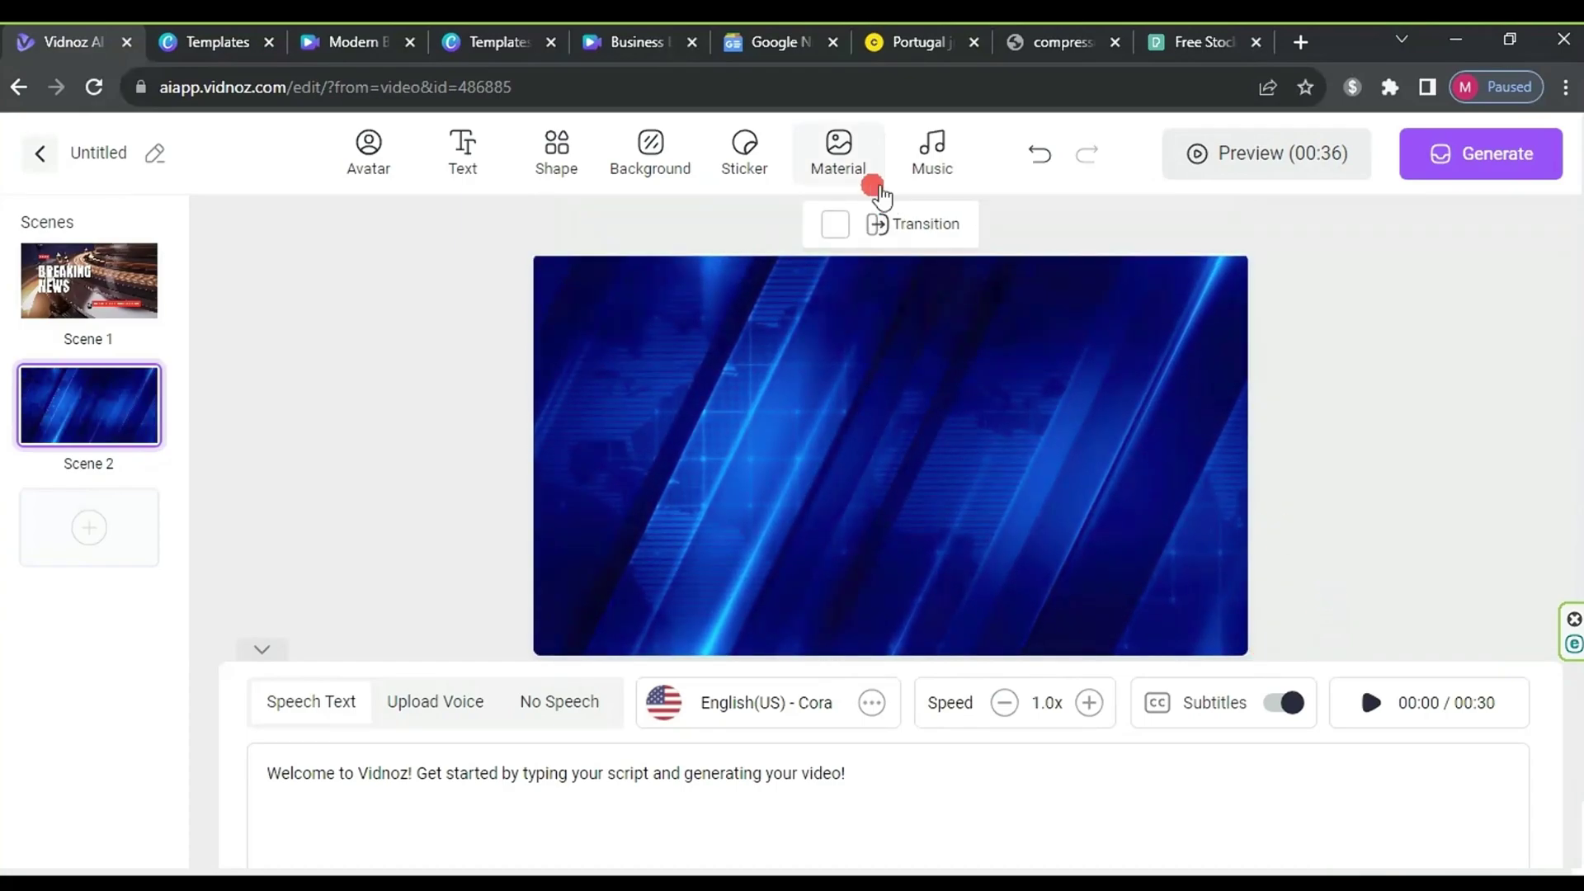
Step: Add the Nora - Business Realistic Avatar Pro anchor to Scene 2 and shift her left
{"action": "left_click", "coordinate": [373, 149]}
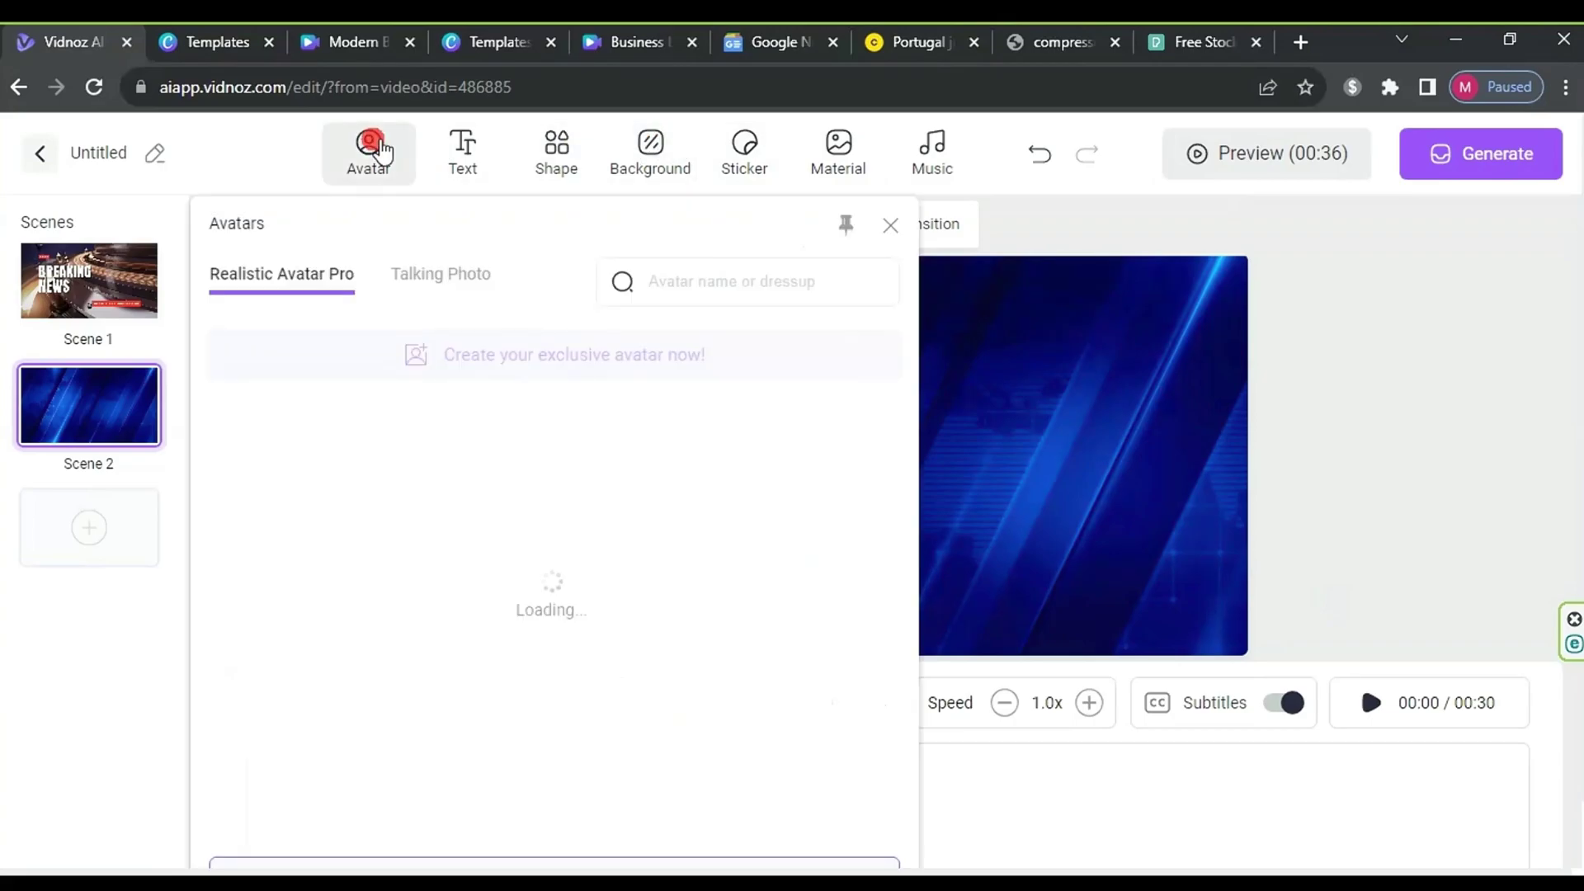
{"action": "scroll", "coordinate": [670, 533], "scroll_direction": "down", "scroll_amount": 8}
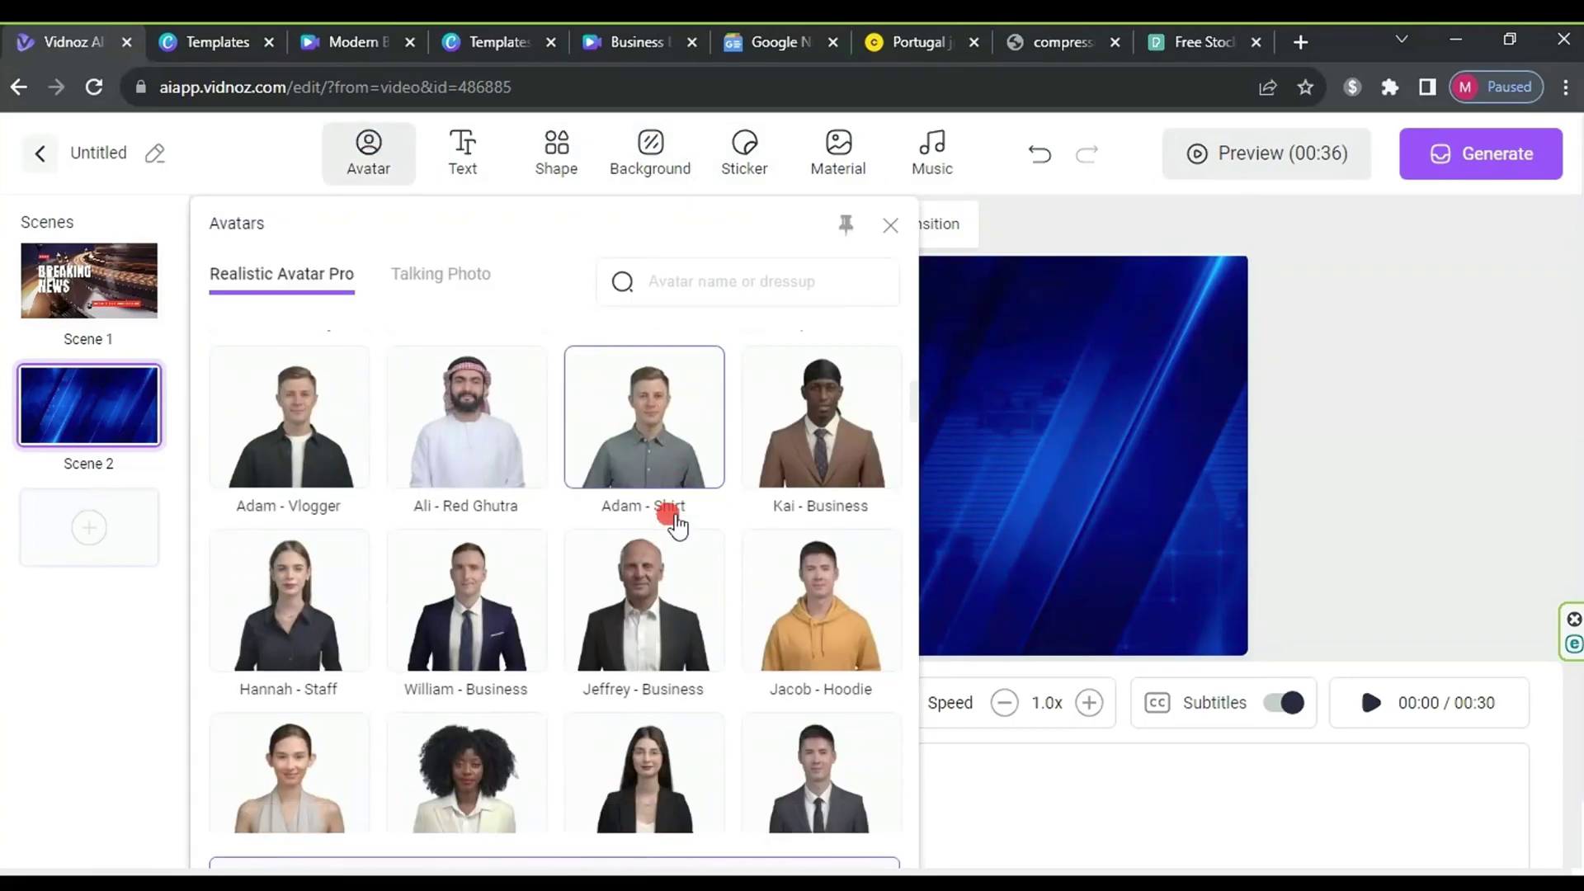
{"action": "scroll", "coordinate": [675, 525], "scroll_direction": "down", "scroll_amount": 6}
{"action": "scroll", "coordinate": [675, 525], "scroll_direction": "up", "scroll_amount": 3}
{"action": "scroll", "coordinate": [675, 525], "scroll_direction": "down", "scroll_amount": 3}
{"action": "scroll", "coordinate": [673, 524], "scroll_direction": "up", "scroll_amount": 5}
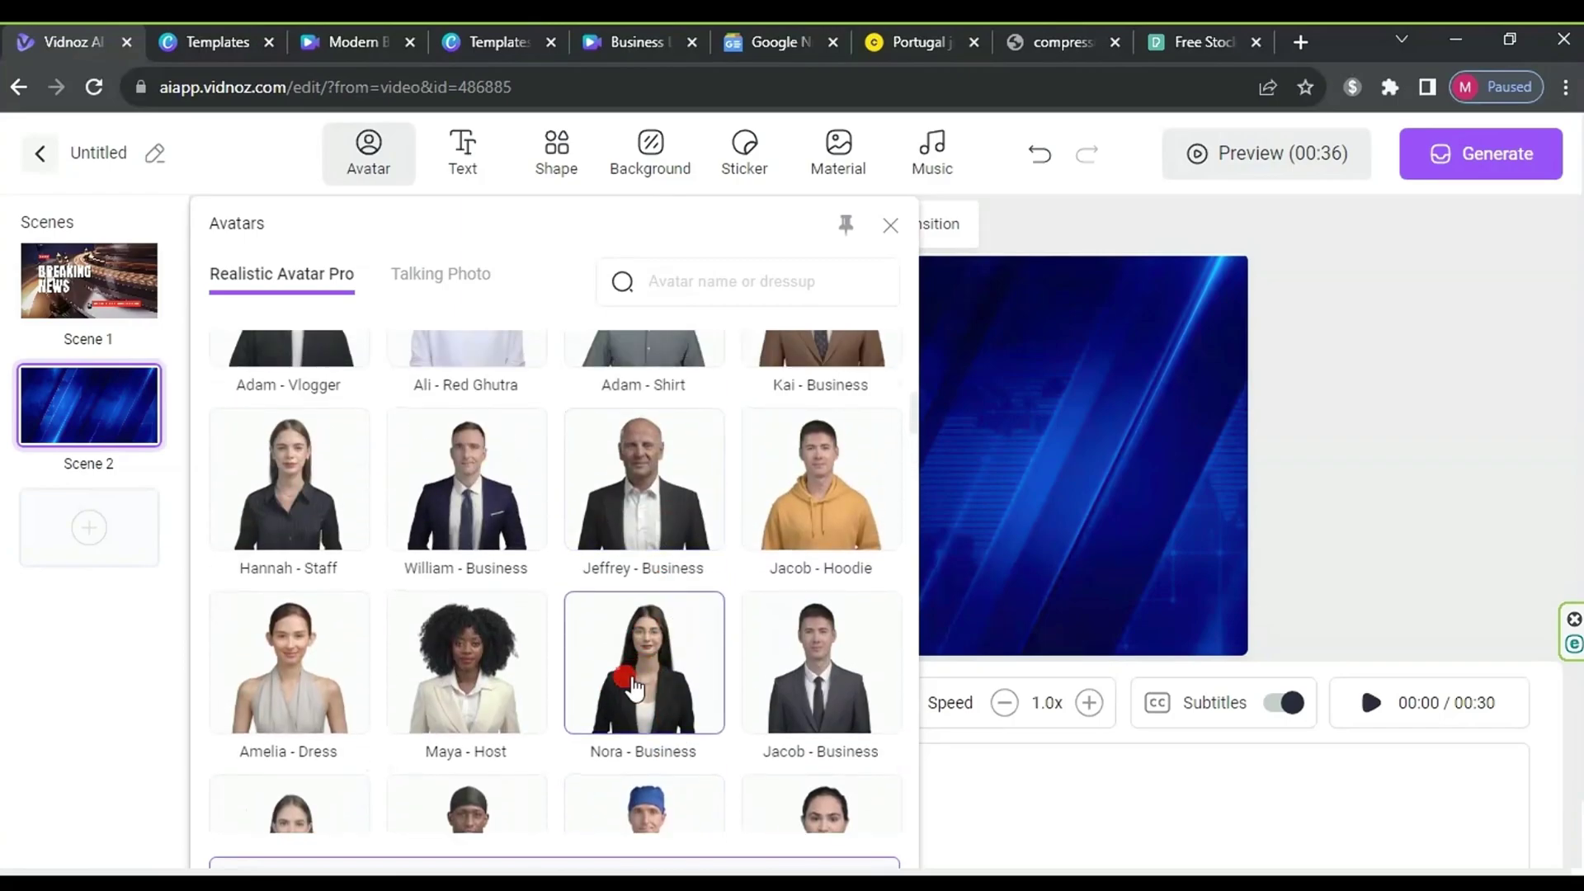
{"action": "left_click", "coordinate": [634, 687]}
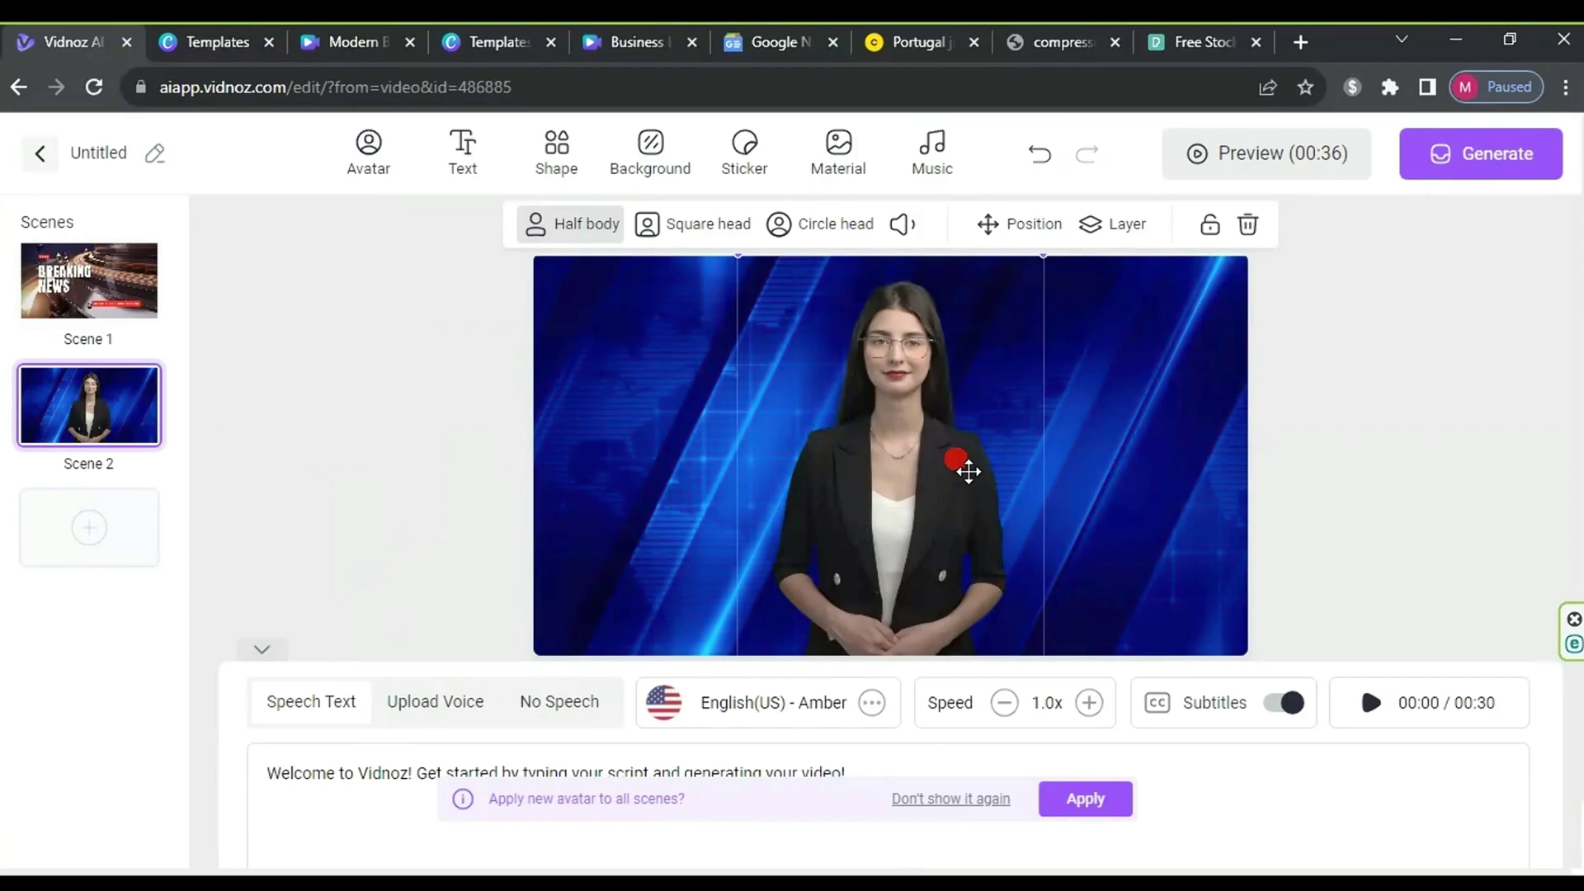
{"action": "left_click_drag", "start_coordinate": [969, 471], "coordinate": [831, 457]}
{"action": "left_click", "coordinate": [496, 307]}
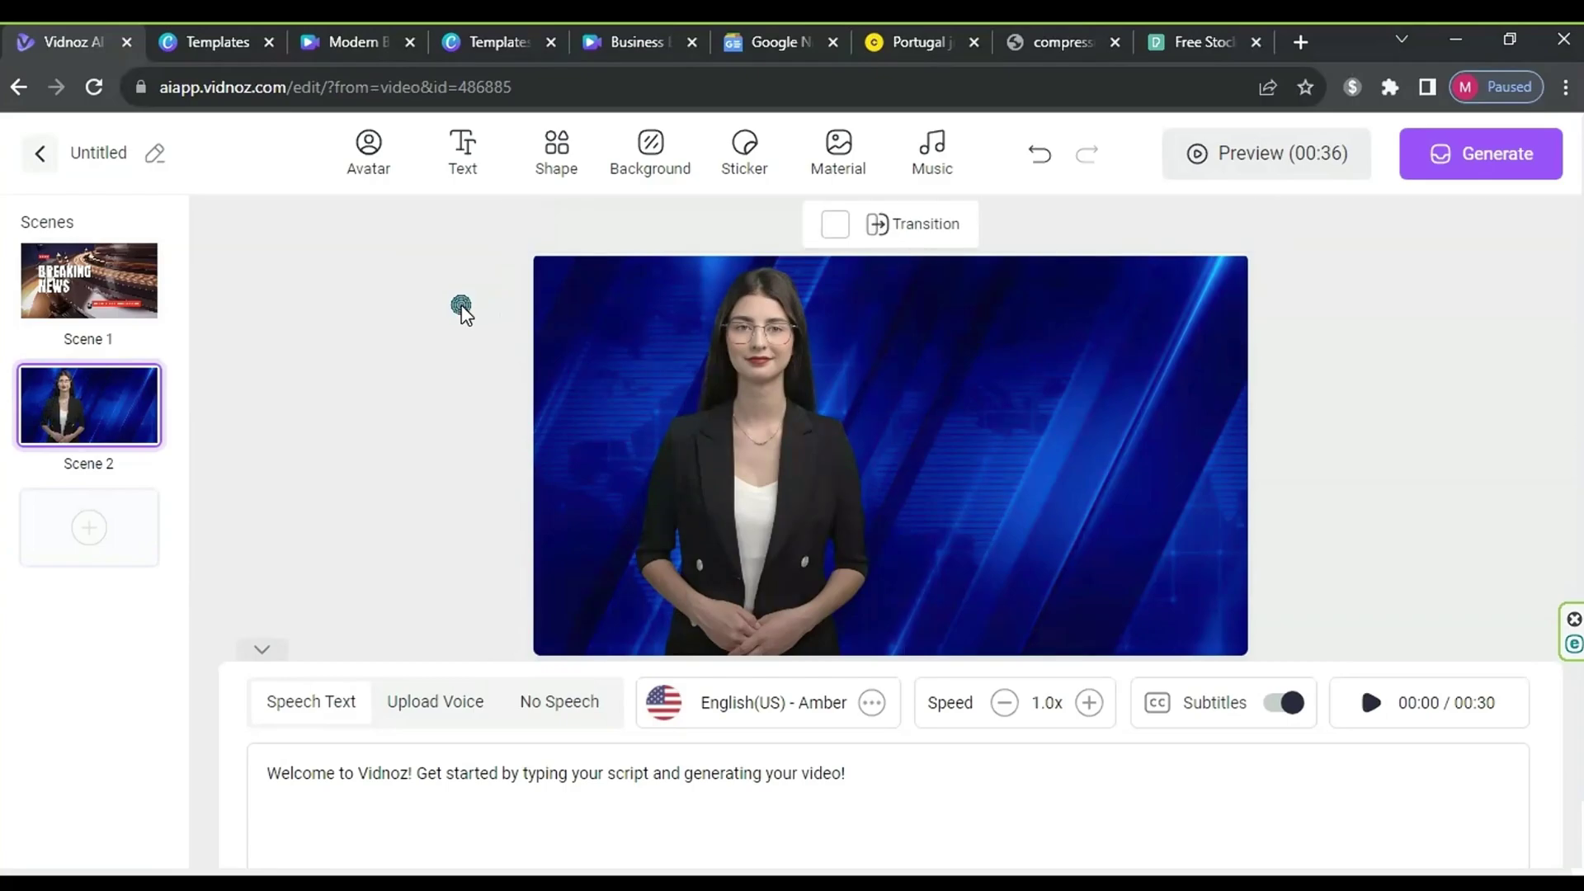
Step: Add a white filled square and enlarge it on the right side of Scene 2
{"action": "left_click", "coordinate": [558, 157]}
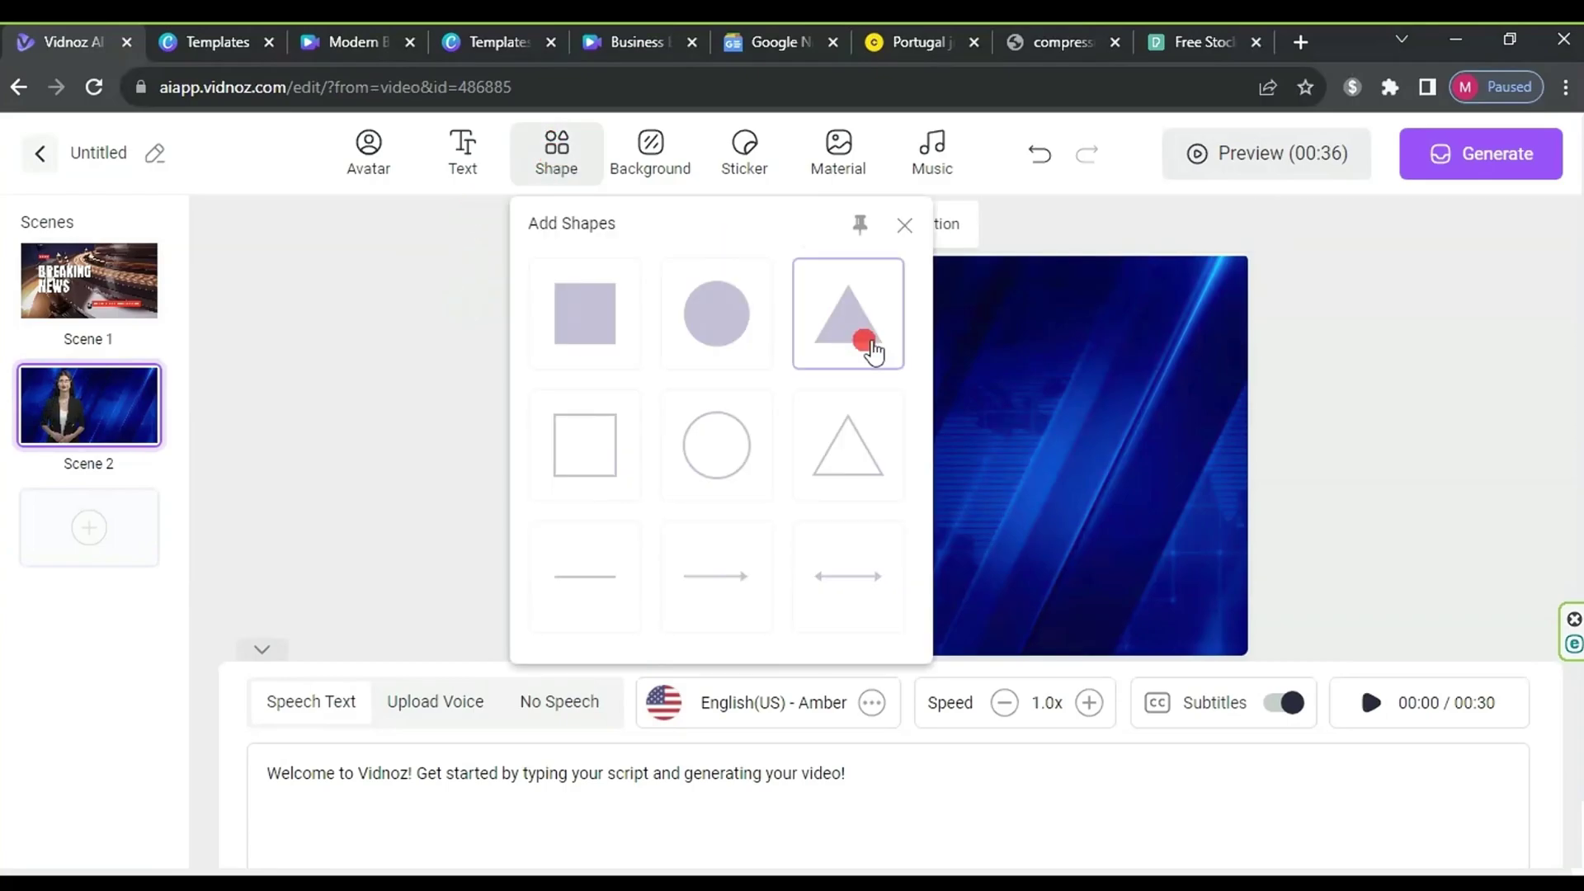
{"action": "left_click", "coordinate": [629, 330]}
{"action": "left_click", "coordinate": [597, 229]}
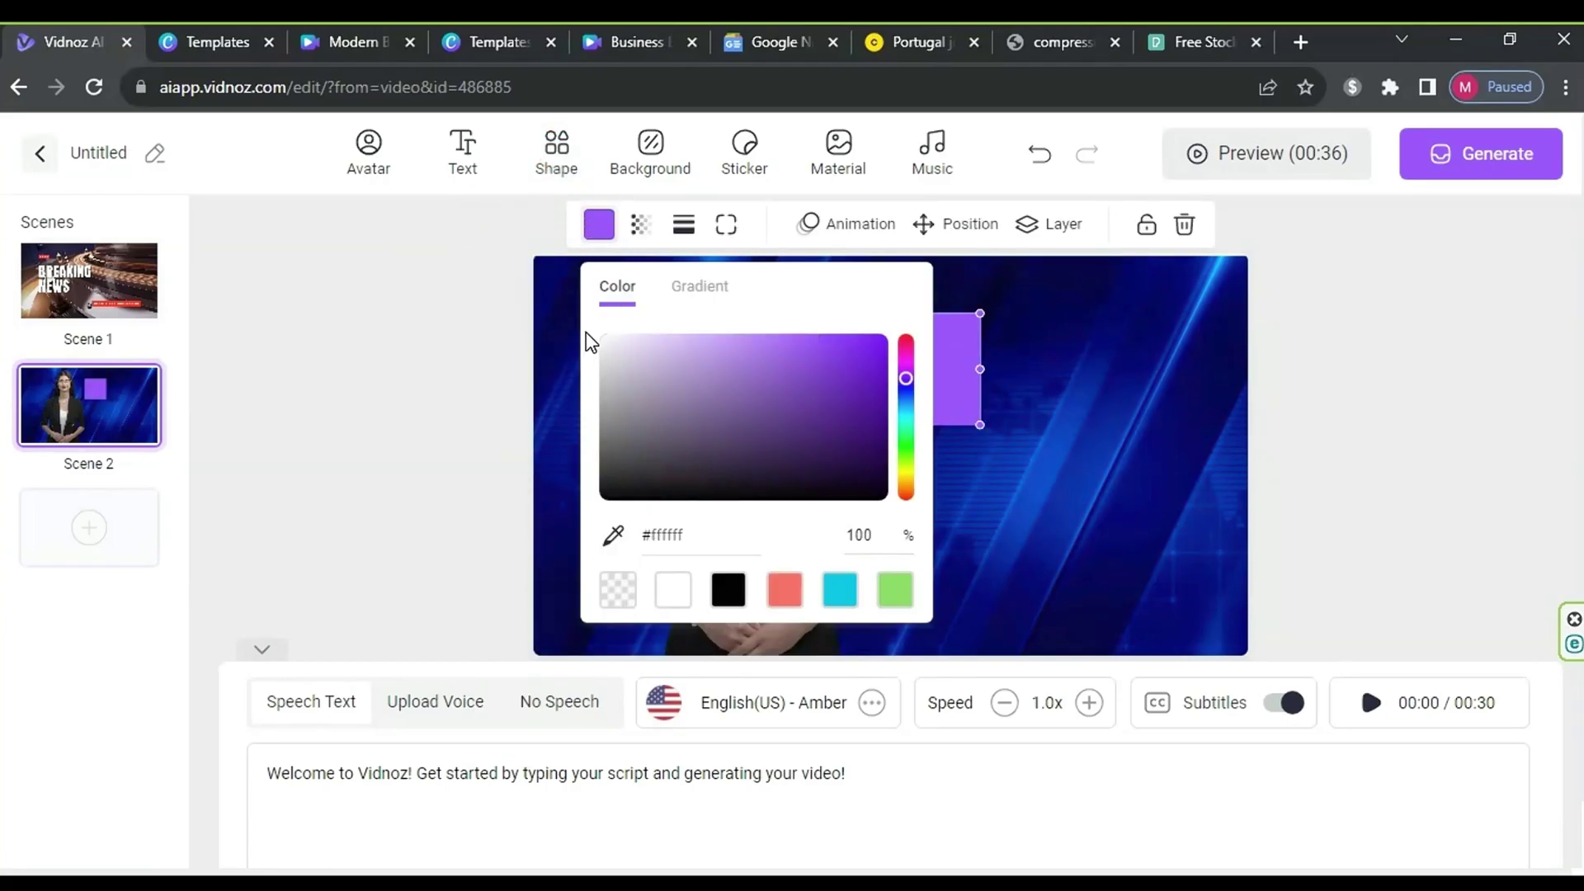
{"action": "left_click", "coordinate": [384, 331]}
{"action": "left_click_drag", "start_coordinate": [895, 368], "coordinate": [1069, 373]}
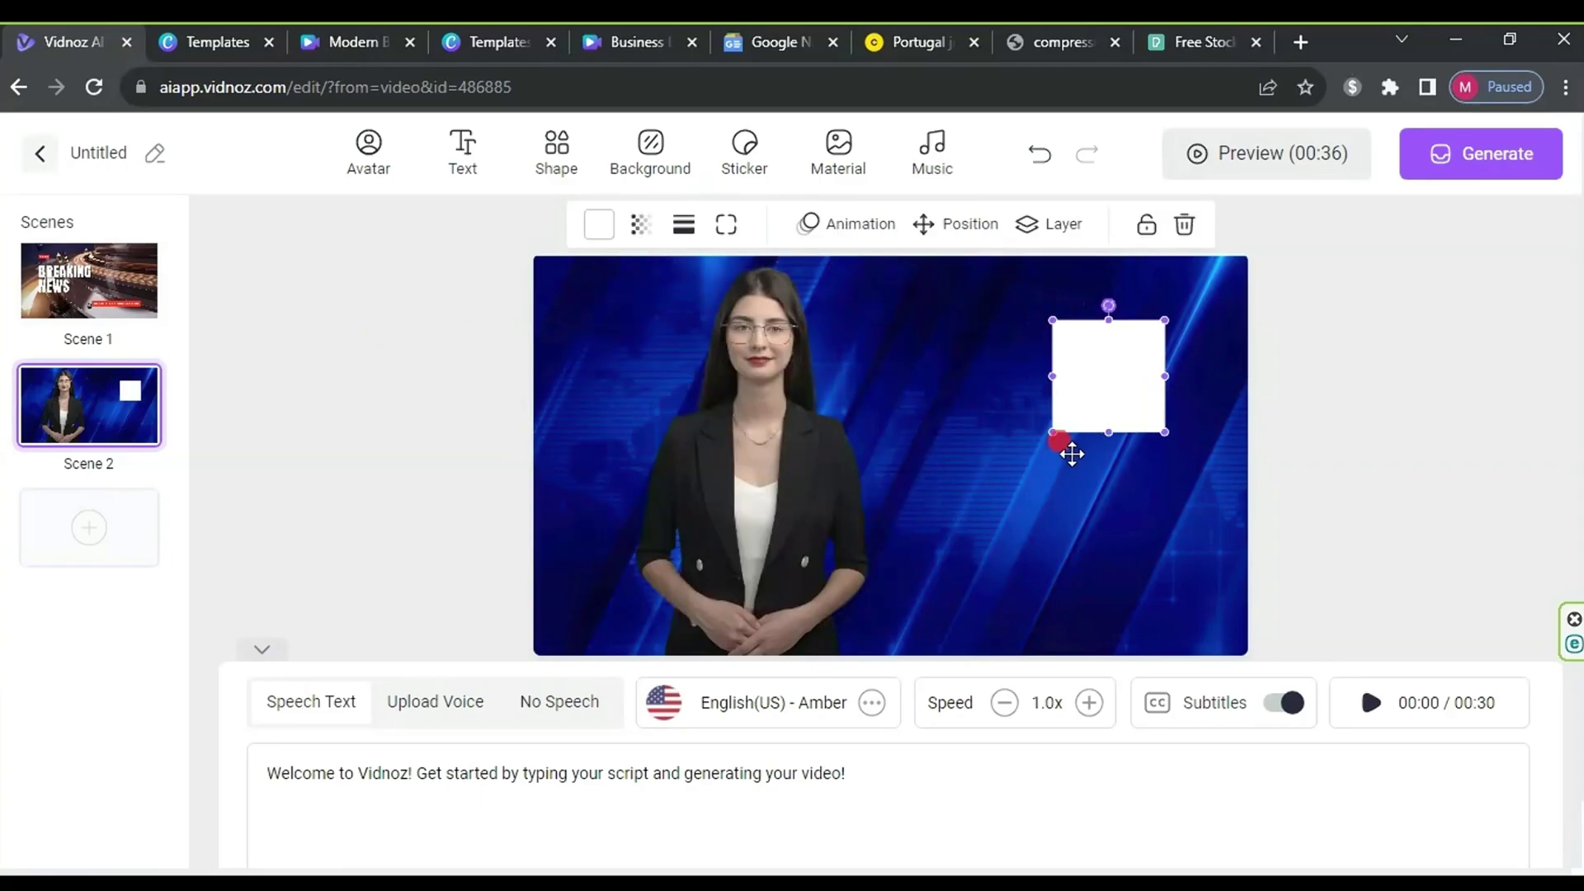
{"action": "left_click_drag", "start_coordinate": [1060, 442], "coordinate": [1099, 408]}
{"action": "left_click", "coordinate": [1266, 406]}
Step: Place the aerial river image over the white square and trim the square into a frame around it
{"action": "left_click", "coordinate": [838, 161]}
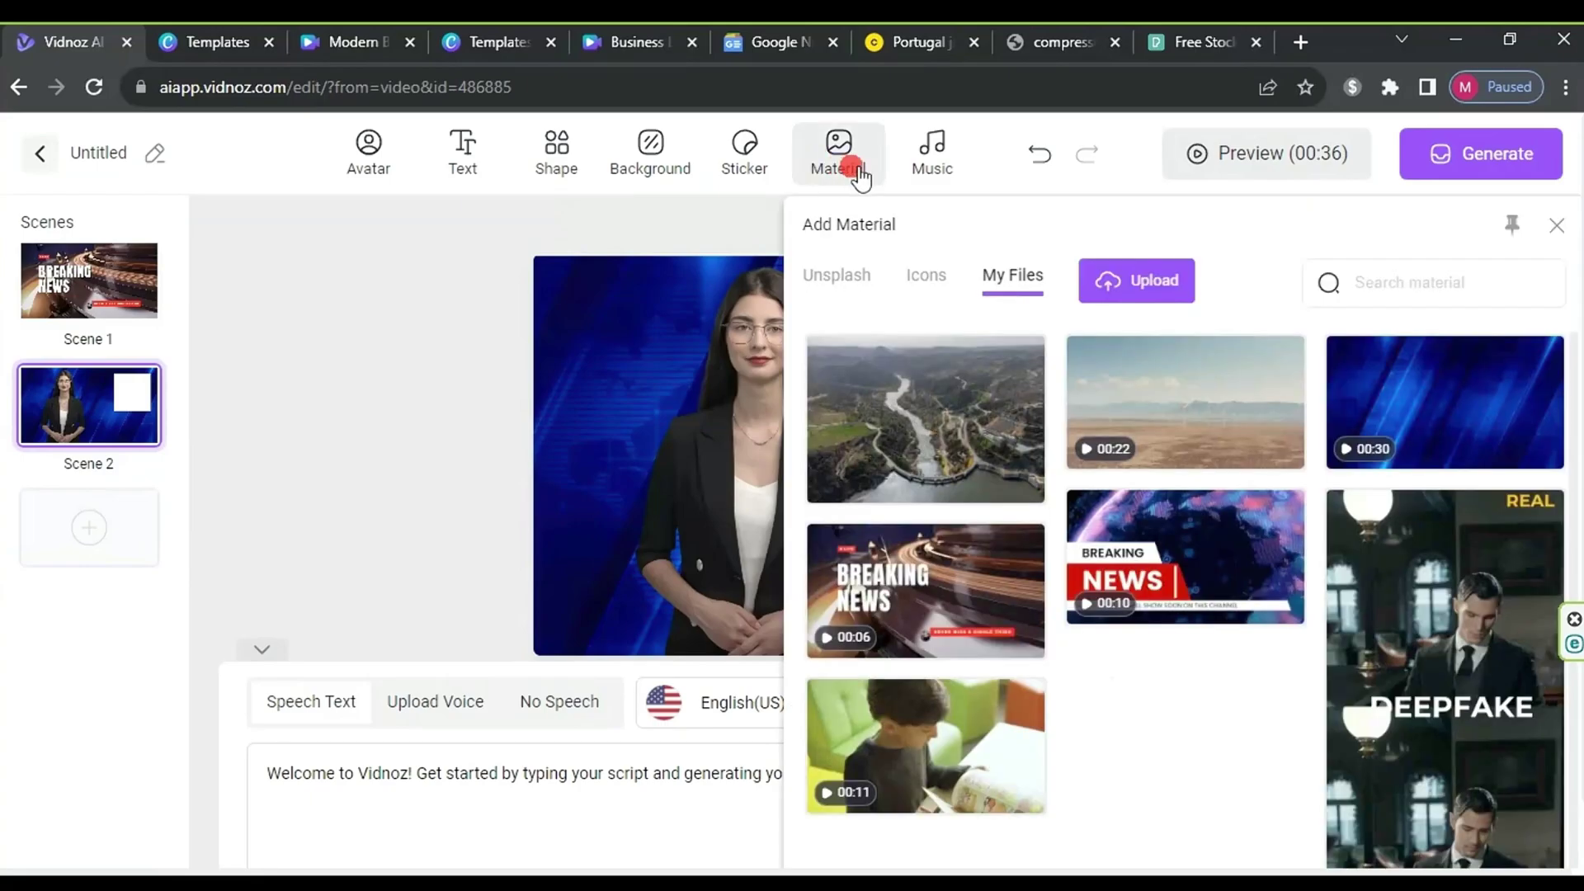
{"action": "left_click", "coordinate": [921, 413]}
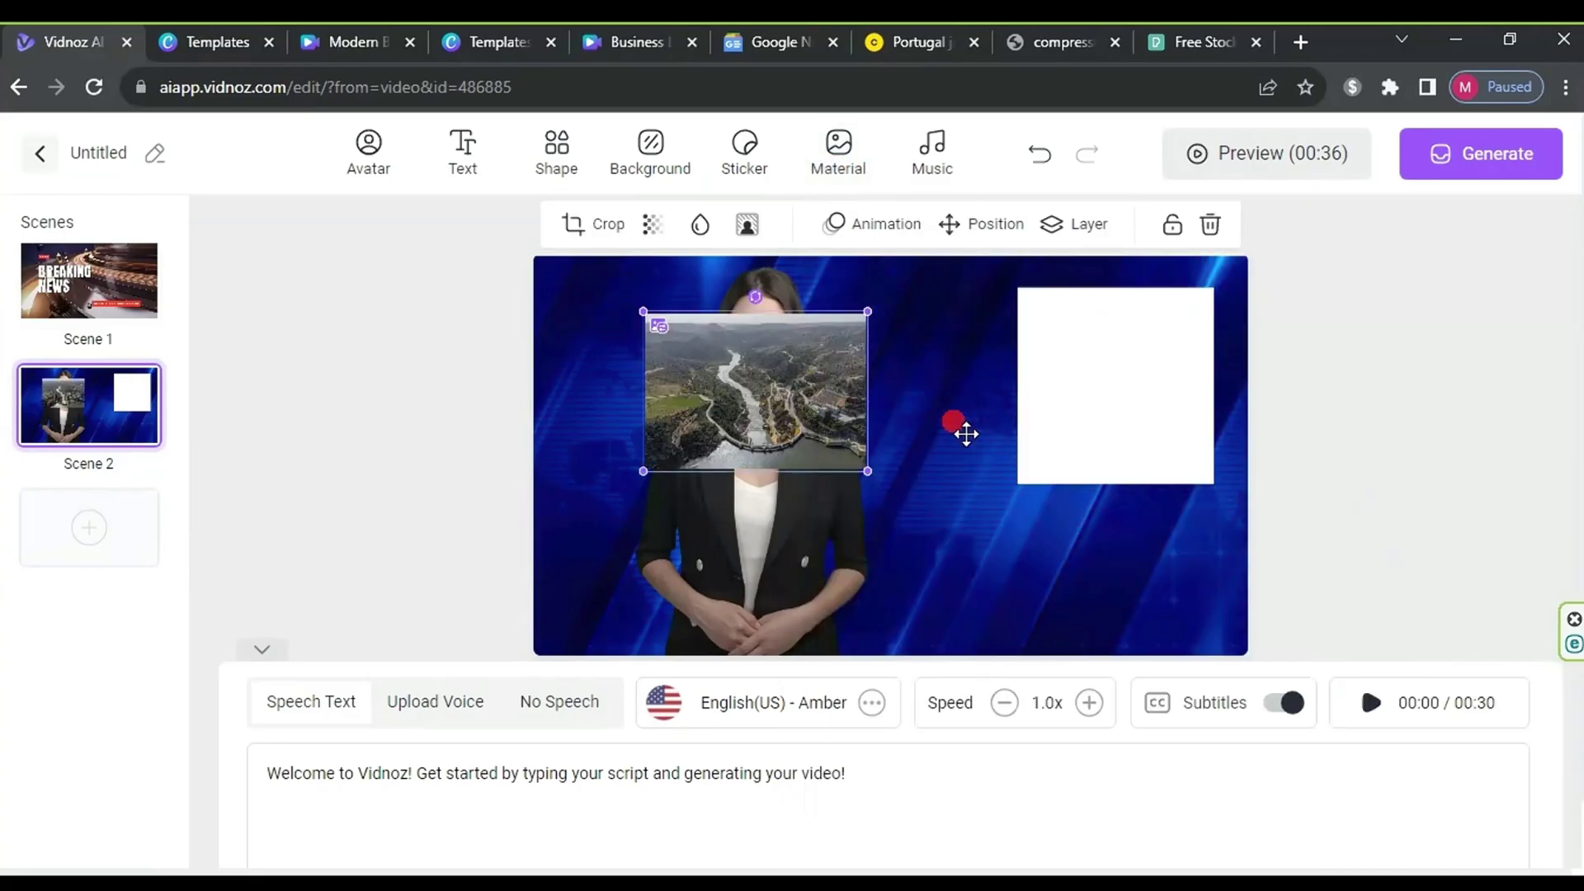
{"action": "left_click_drag", "start_coordinate": [800, 402], "coordinate": [1143, 385]}
{"action": "left_click", "coordinate": [1103, 476]}
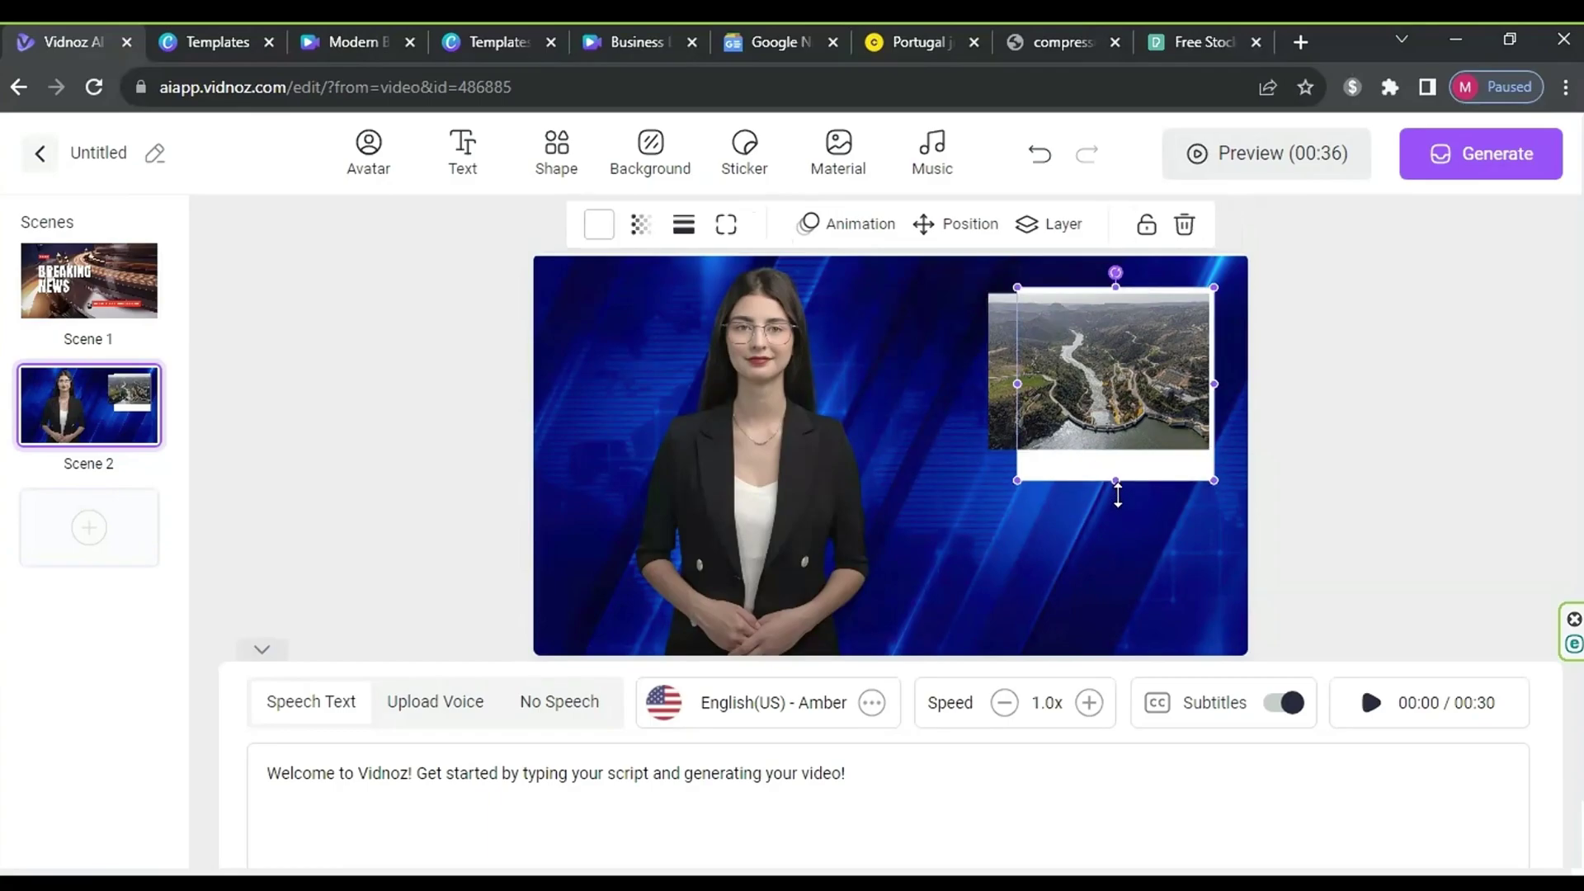
{"action": "left_click_drag", "start_coordinate": [1118, 492], "coordinate": [1118, 472]}
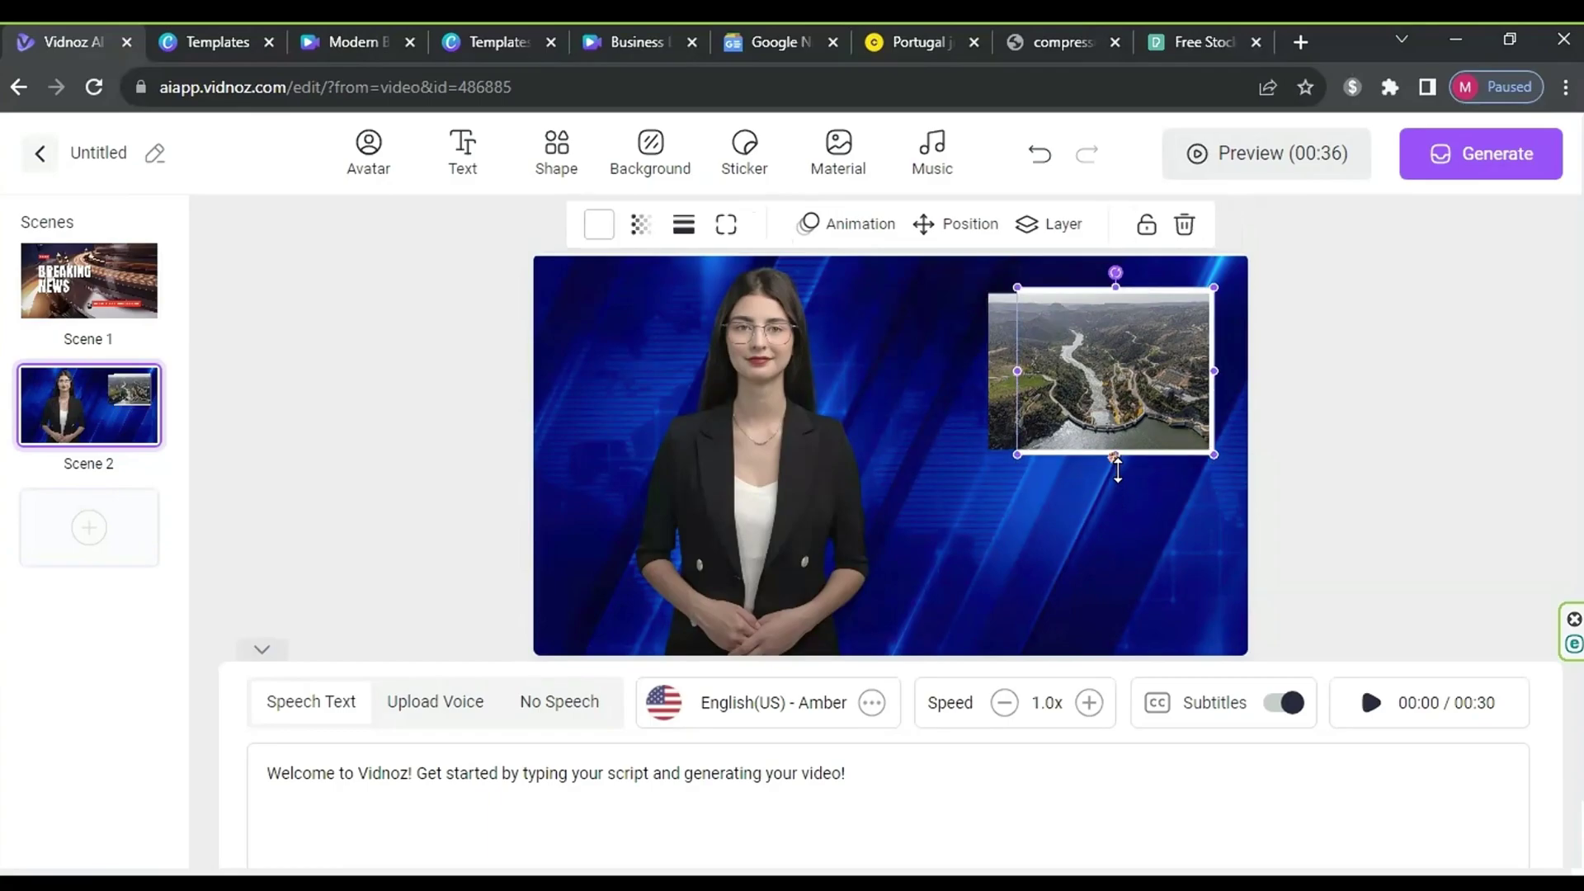
{"action": "left_click_drag", "start_coordinate": [1020, 374], "coordinate": [988, 377]}
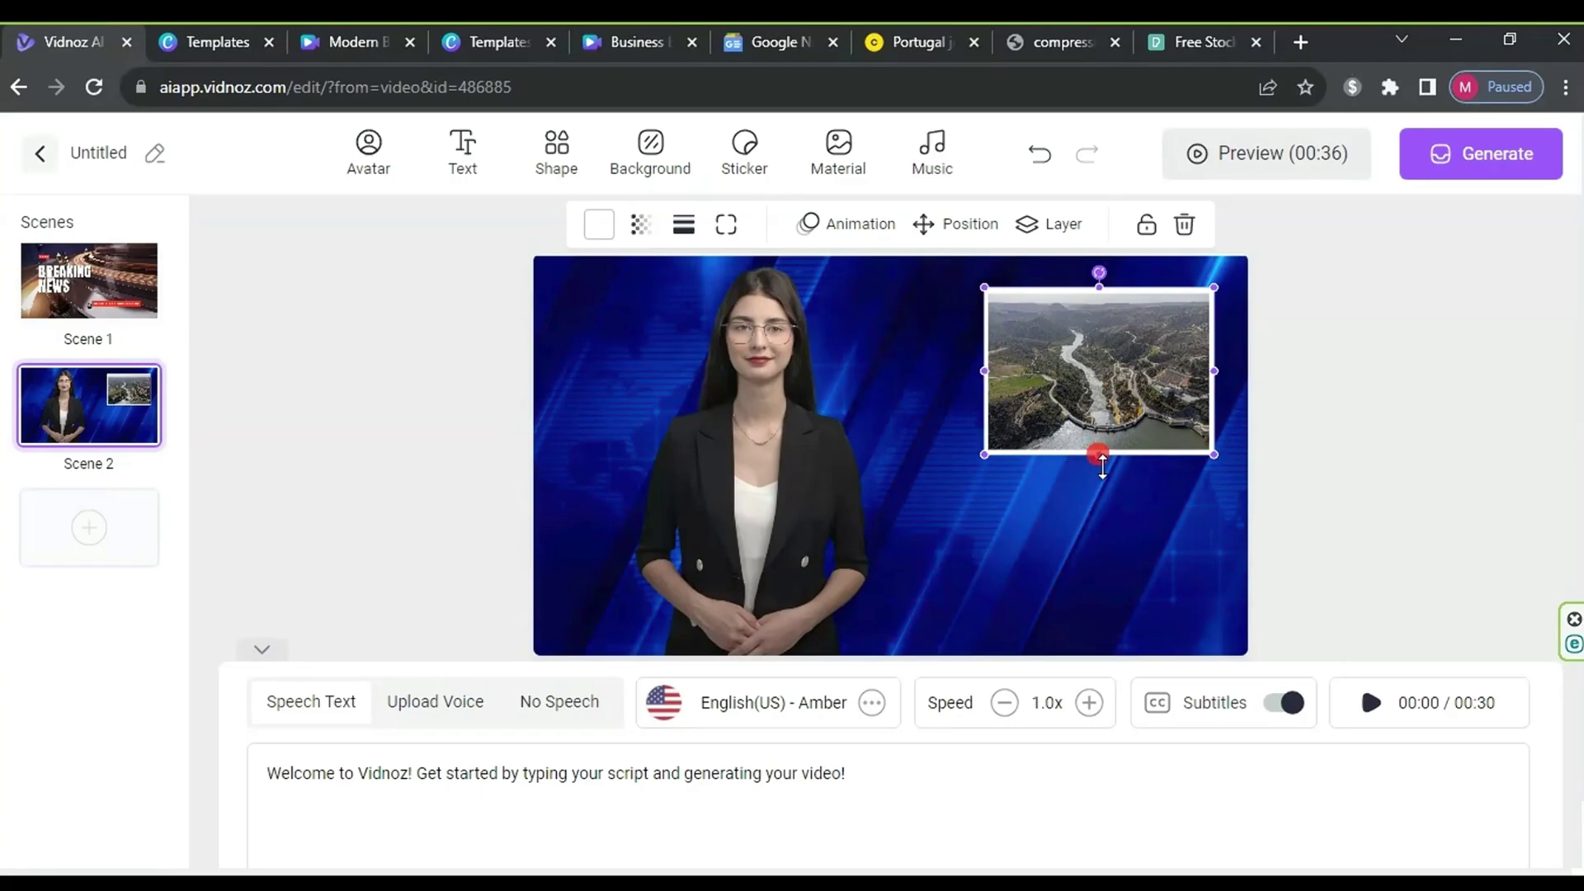
Step: Shrink the Nora anchor slightly and position her left of centre beside the framed photo
{"action": "left_click", "coordinate": [752, 466]}
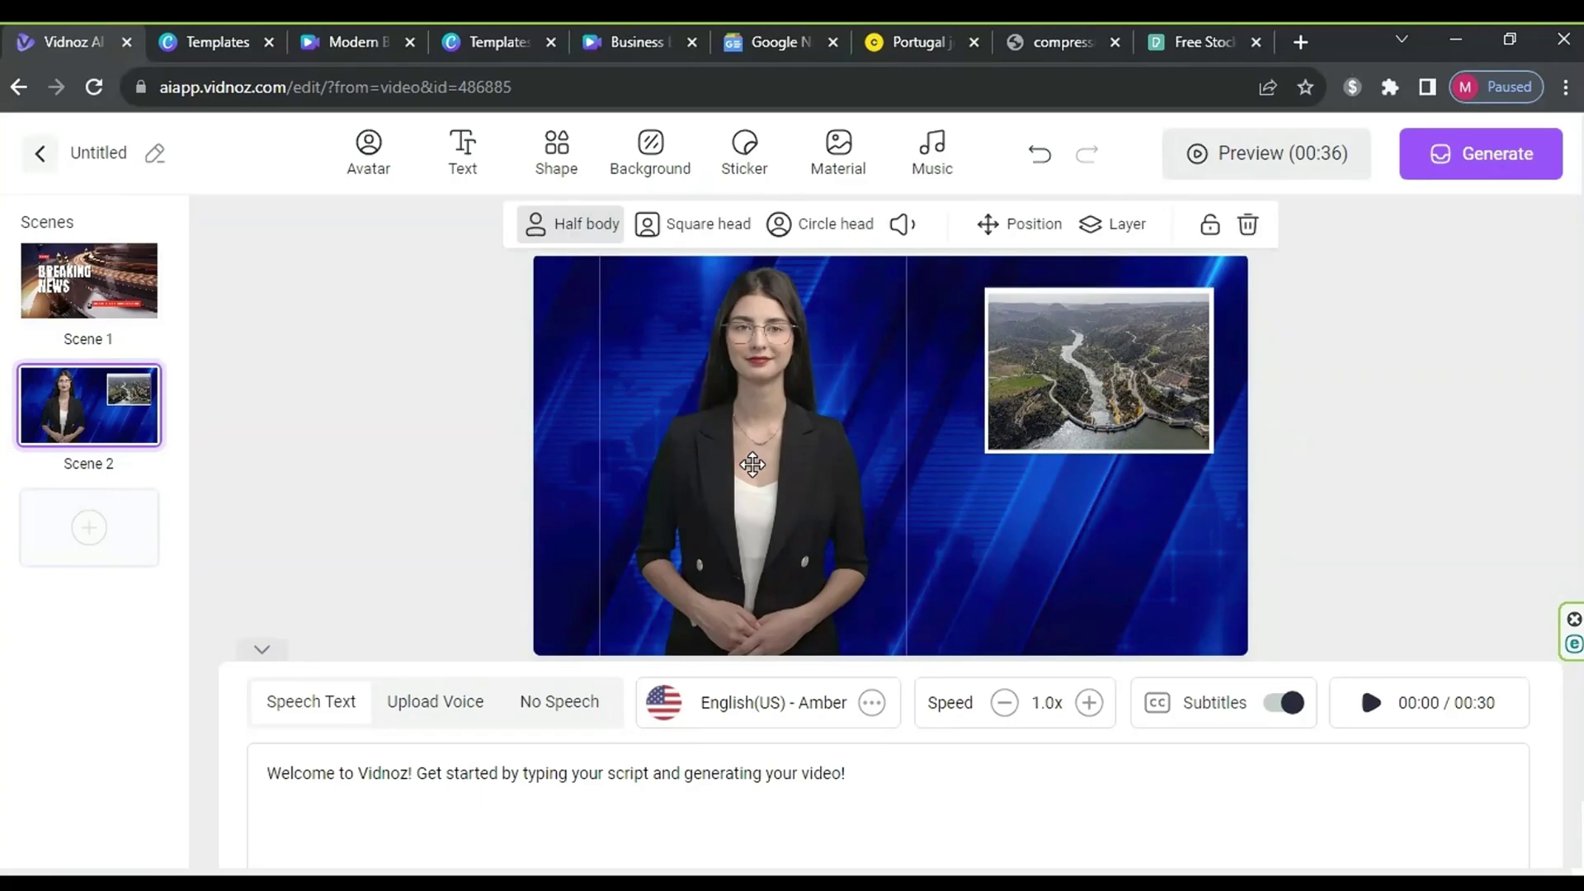
{"action": "left_click_drag", "start_coordinate": [824, 324], "coordinate": [867, 336]}
{"action": "left_click_drag", "start_coordinate": [775, 453], "coordinate": [809, 357]}
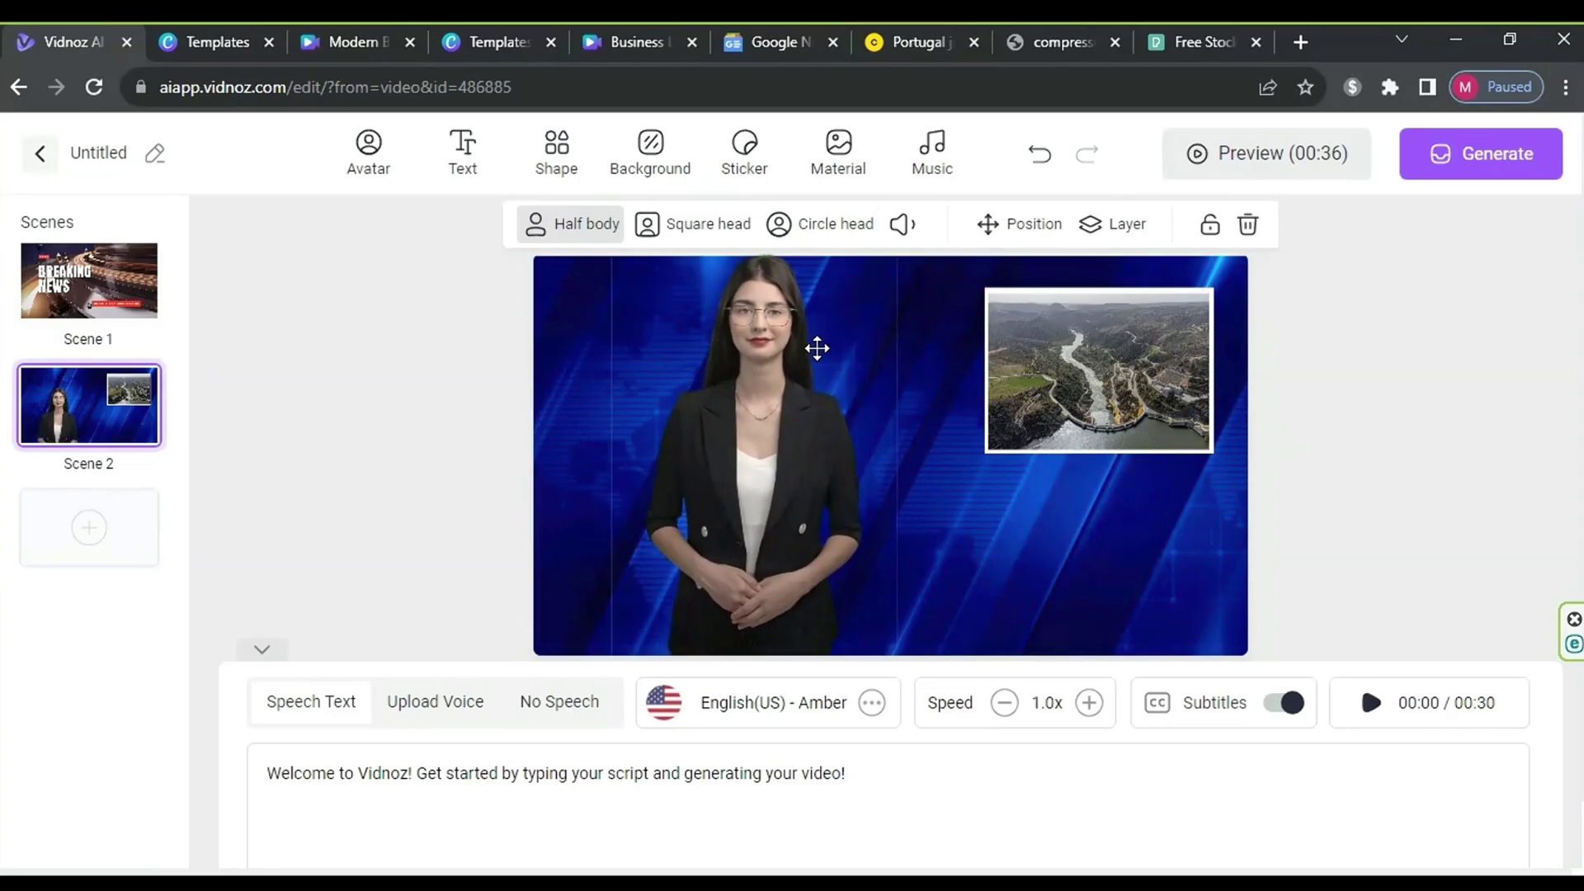
{"action": "left_click_drag", "start_coordinate": [876, 292], "coordinate": [890, 309]}
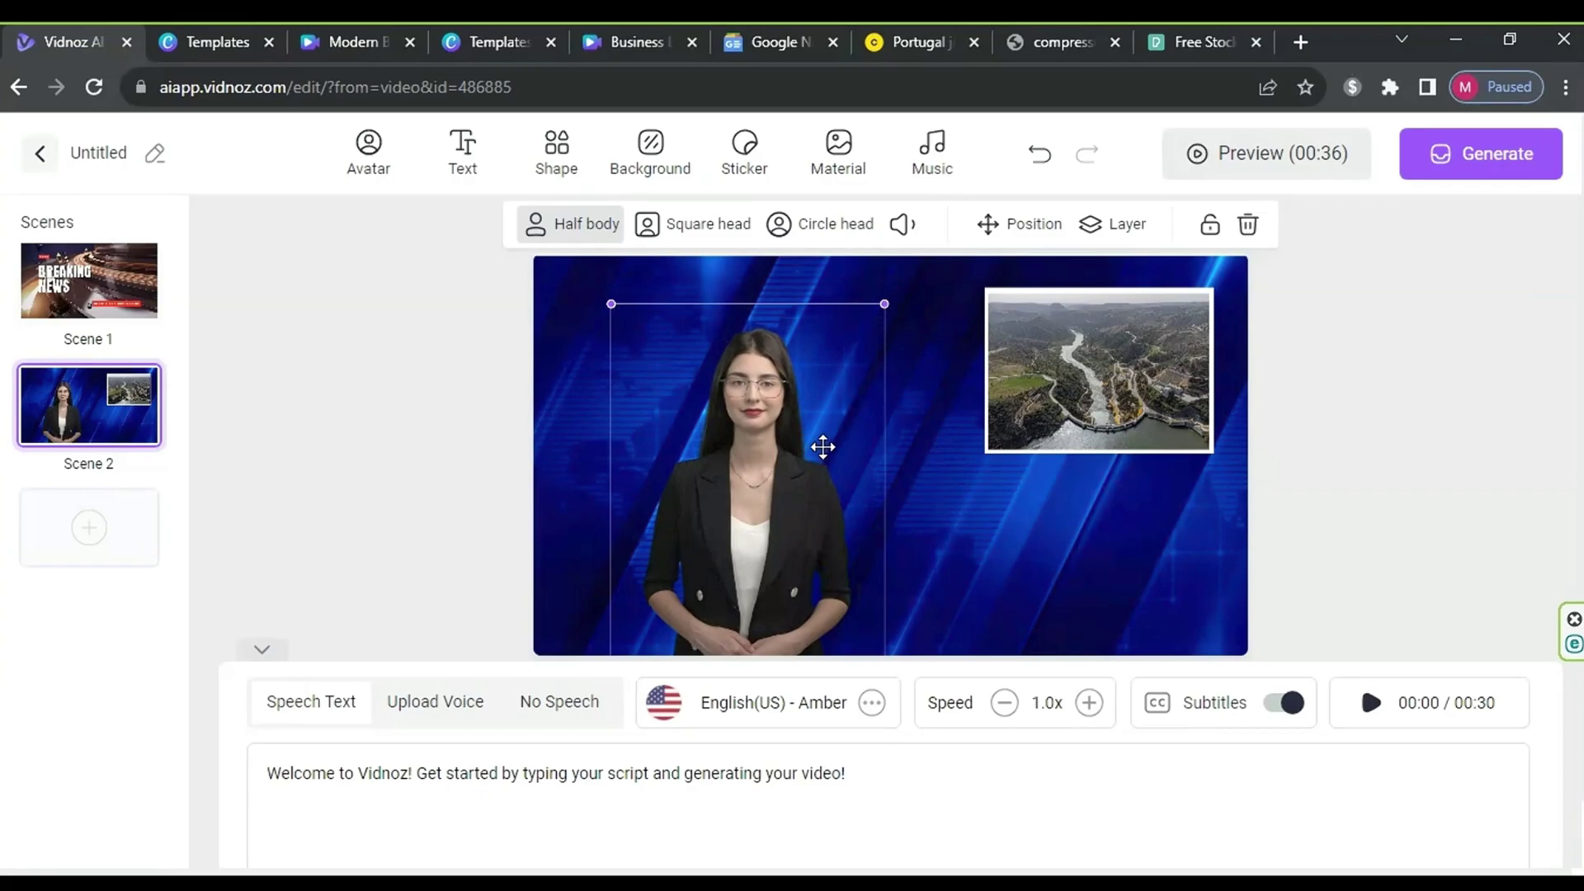
{"action": "left_click_drag", "start_coordinate": [826, 435], "coordinate": [823, 413]}
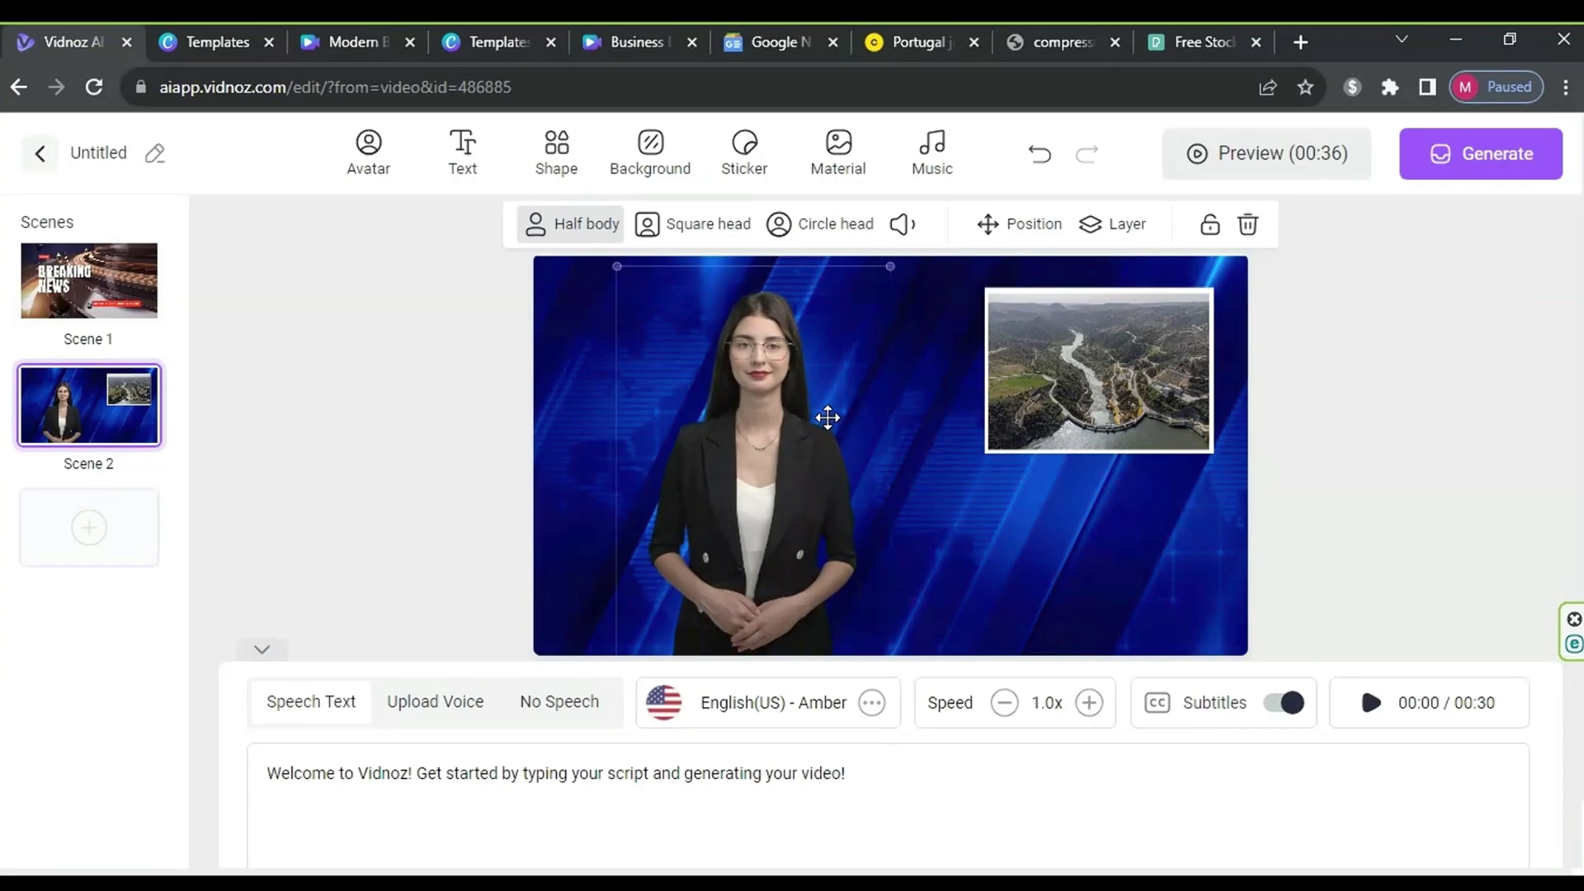
Step: Add a white 'LIVE' title, shrunk and placed in the top-left corner of Scene 2
{"action": "left_click", "coordinate": [434, 410]}
{"action": "left_click", "coordinate": [467, 165]}
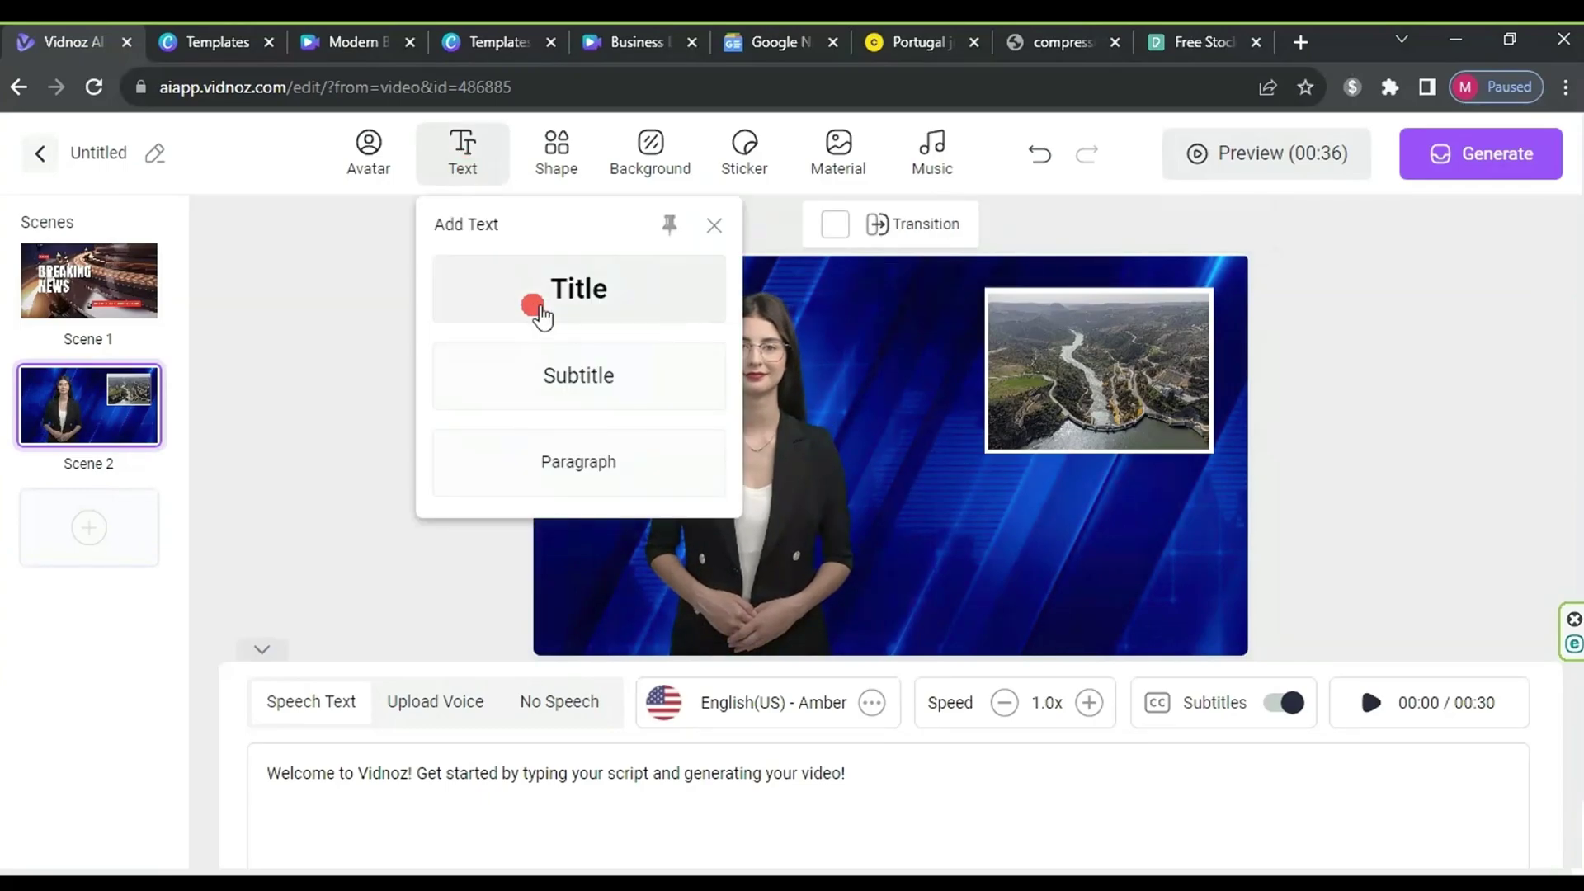
{"action": "left_click", "coordinate": [609, 312]}
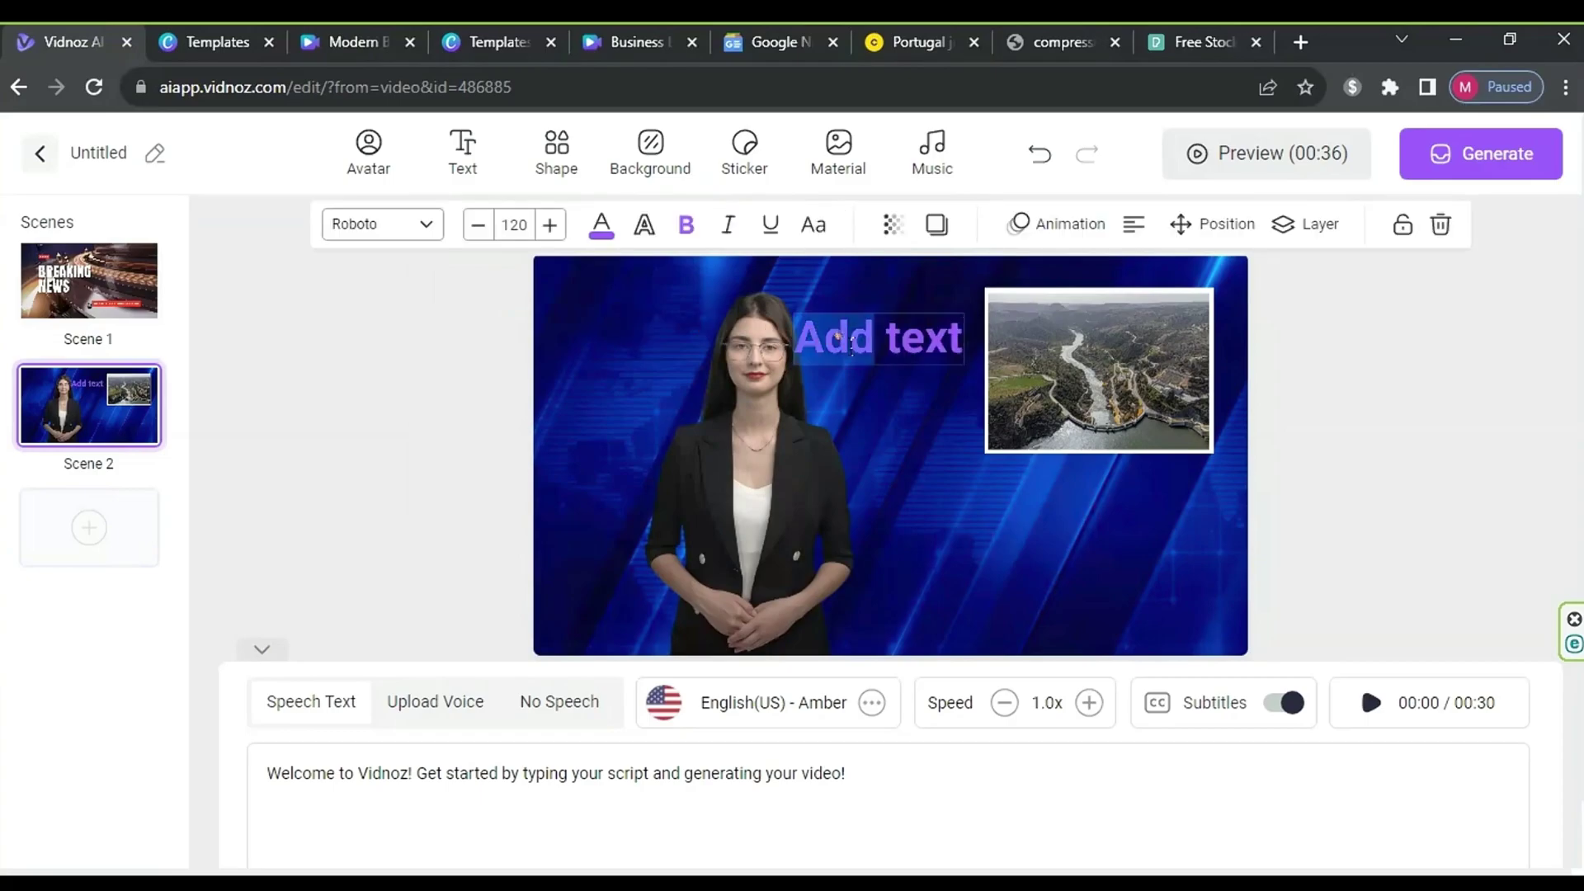
{"action": "double_click", "coordinate": [846, 338]}
{"action": "type", "text": "LIVE"}
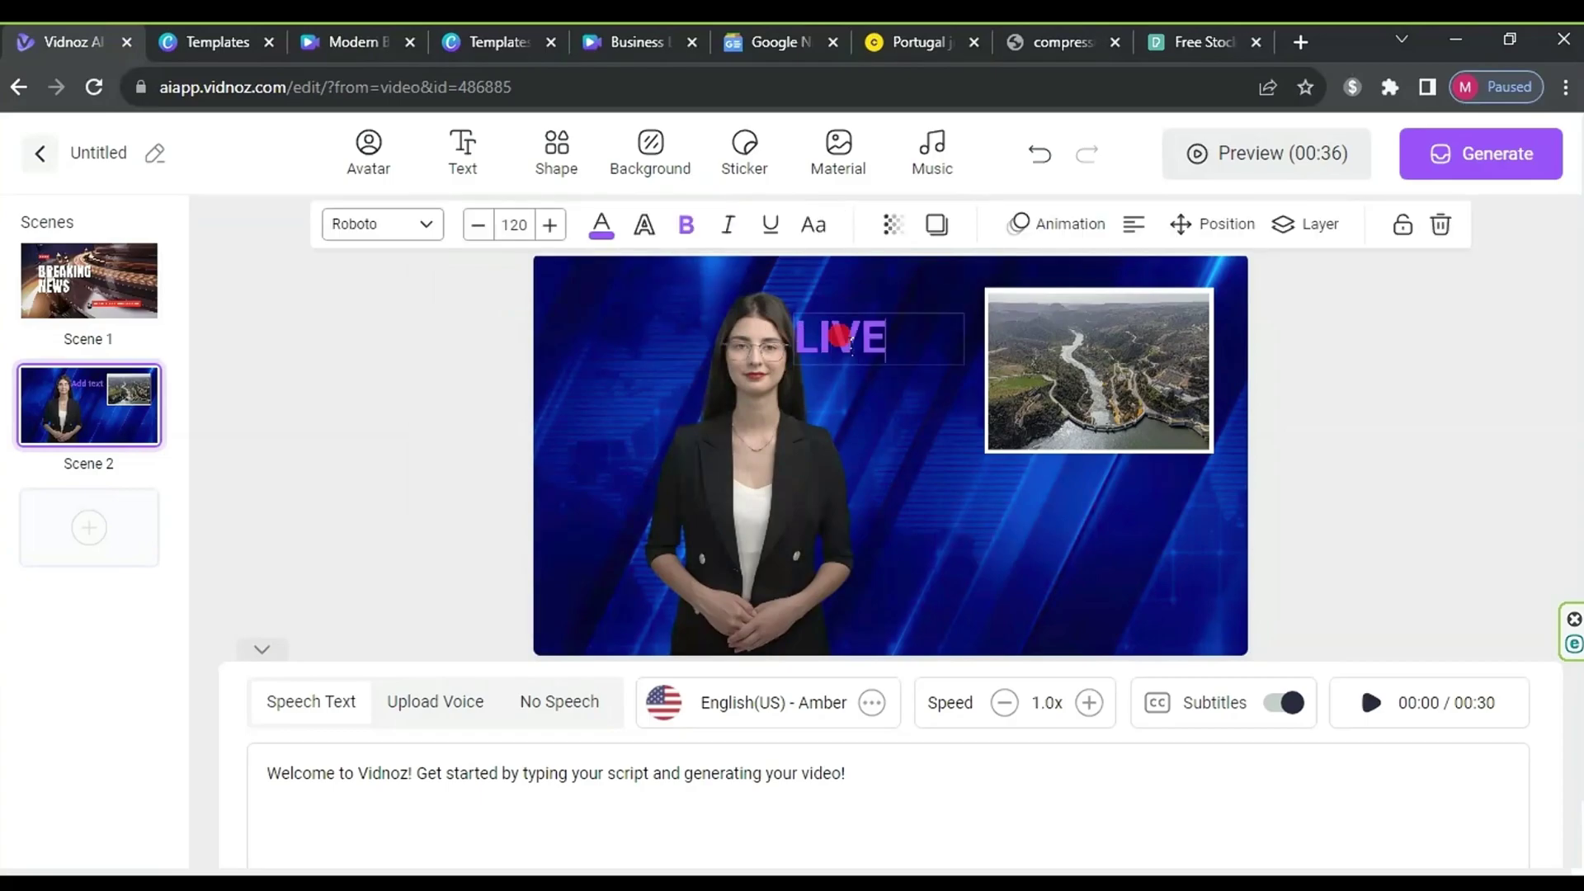
{"action": "left_click", "coordinate": [602, 224]}
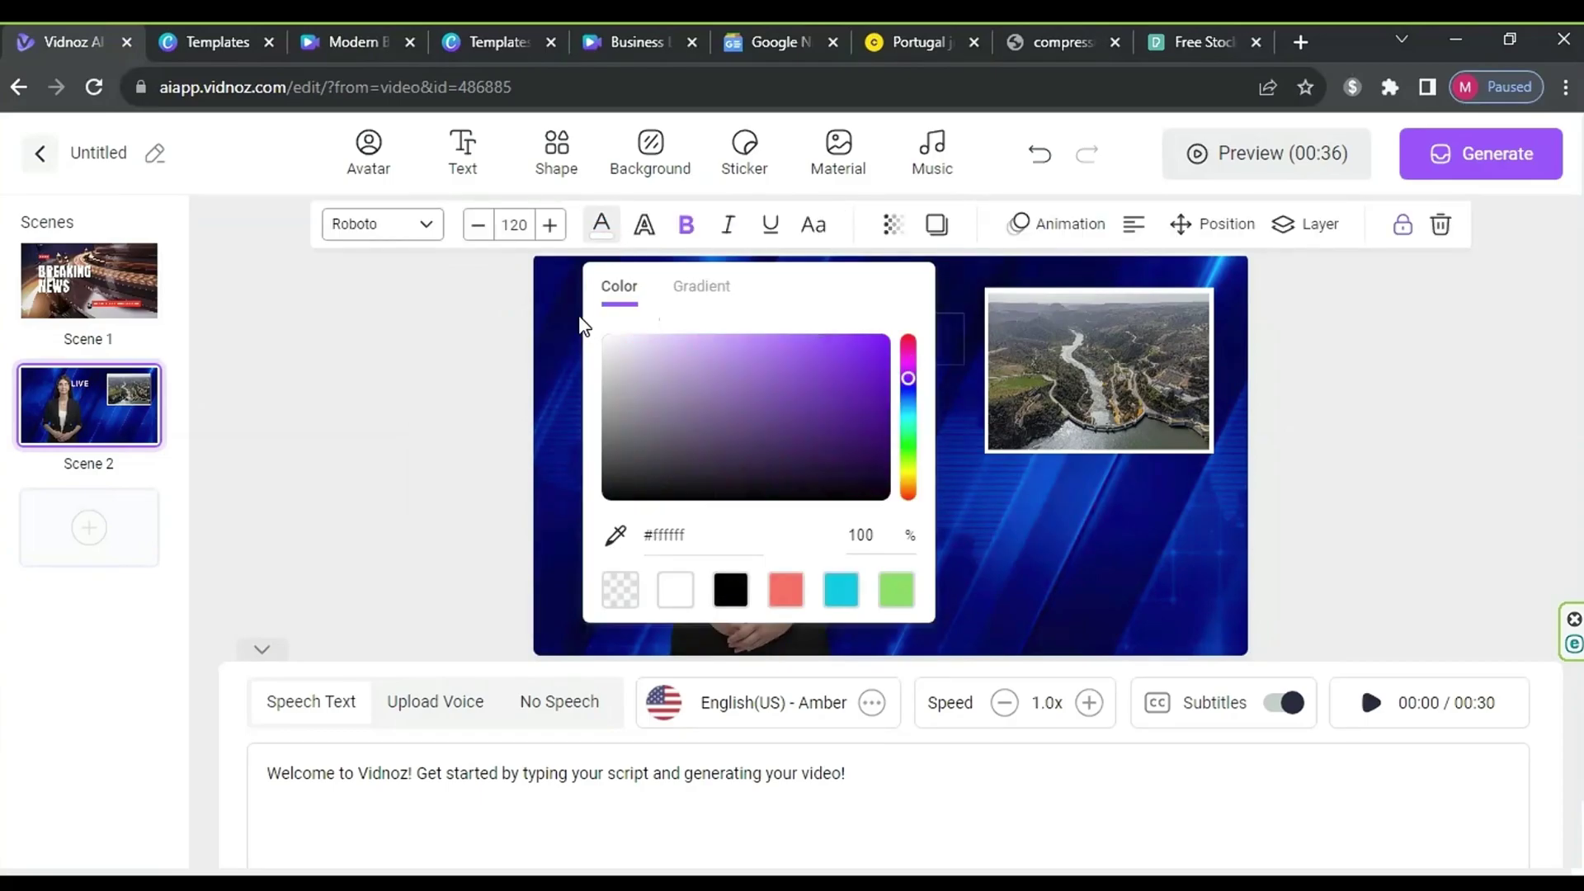
{"action": "left_click", "coordinate": [435, 339]}
{"action": "left_click", "coordinate": [867, 326]}
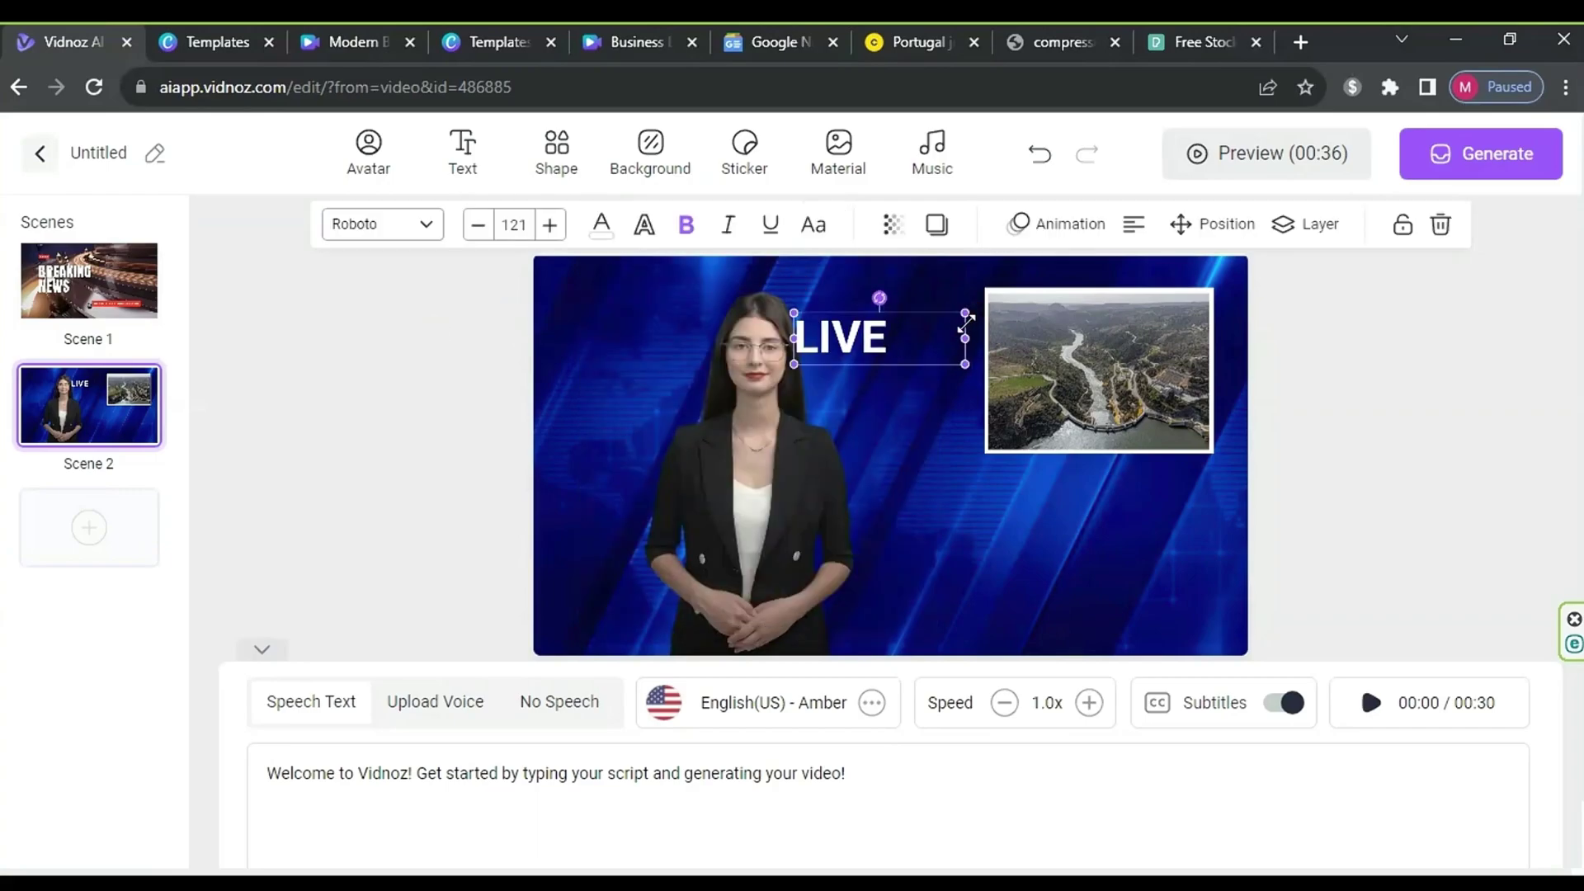
{"action": "left_click_drag", "start_coordinate": [957, 330], "coordinate": [606, 307]}
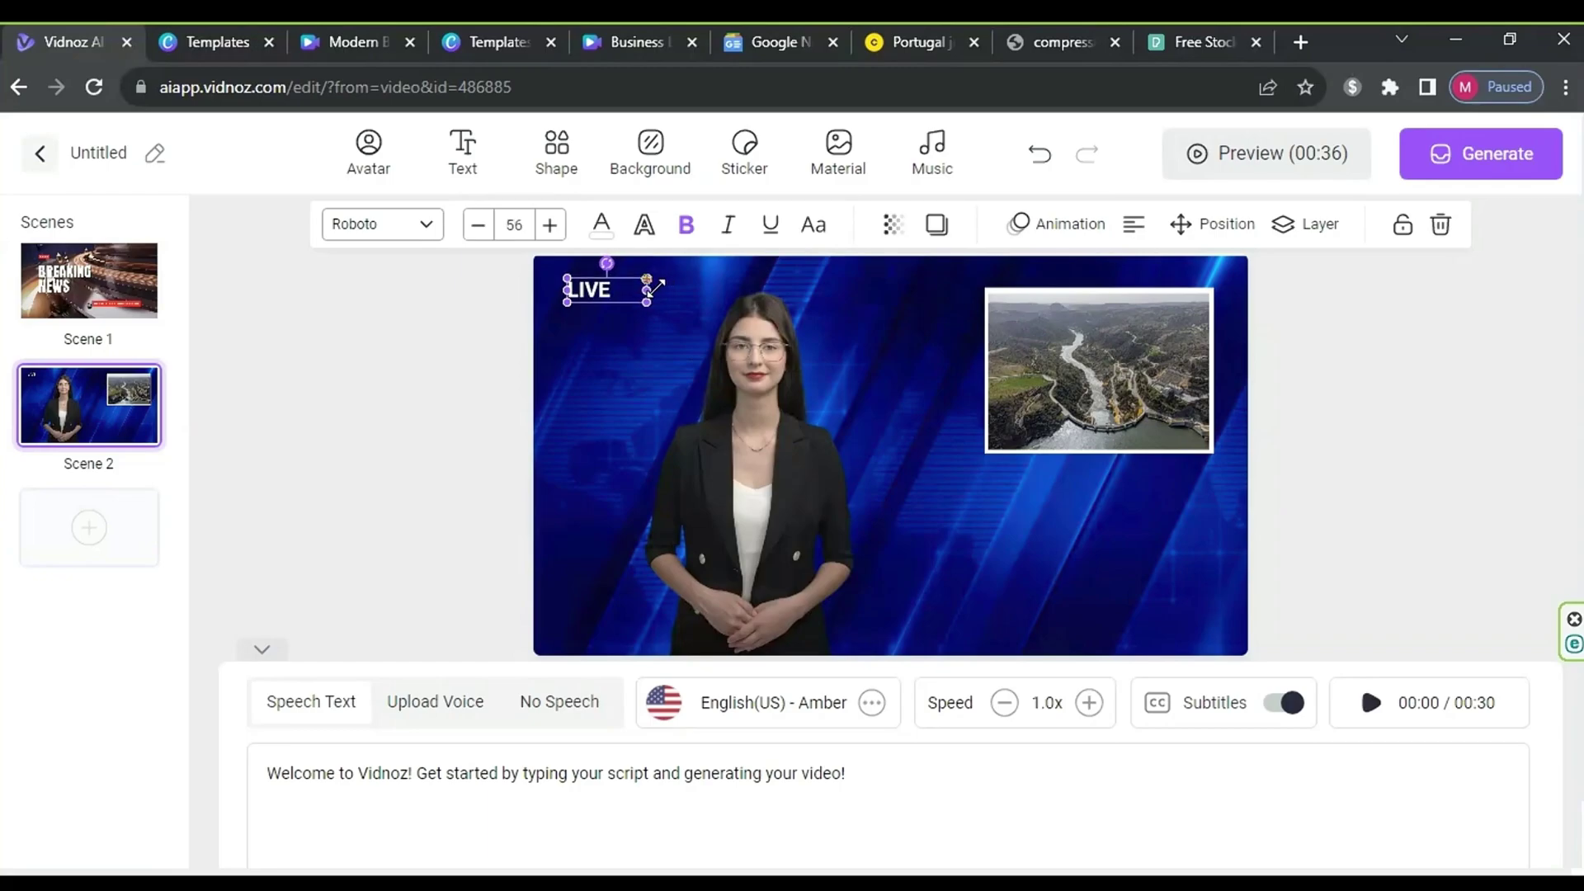
{"action": "left_click", "coordinate": [515, 307]}
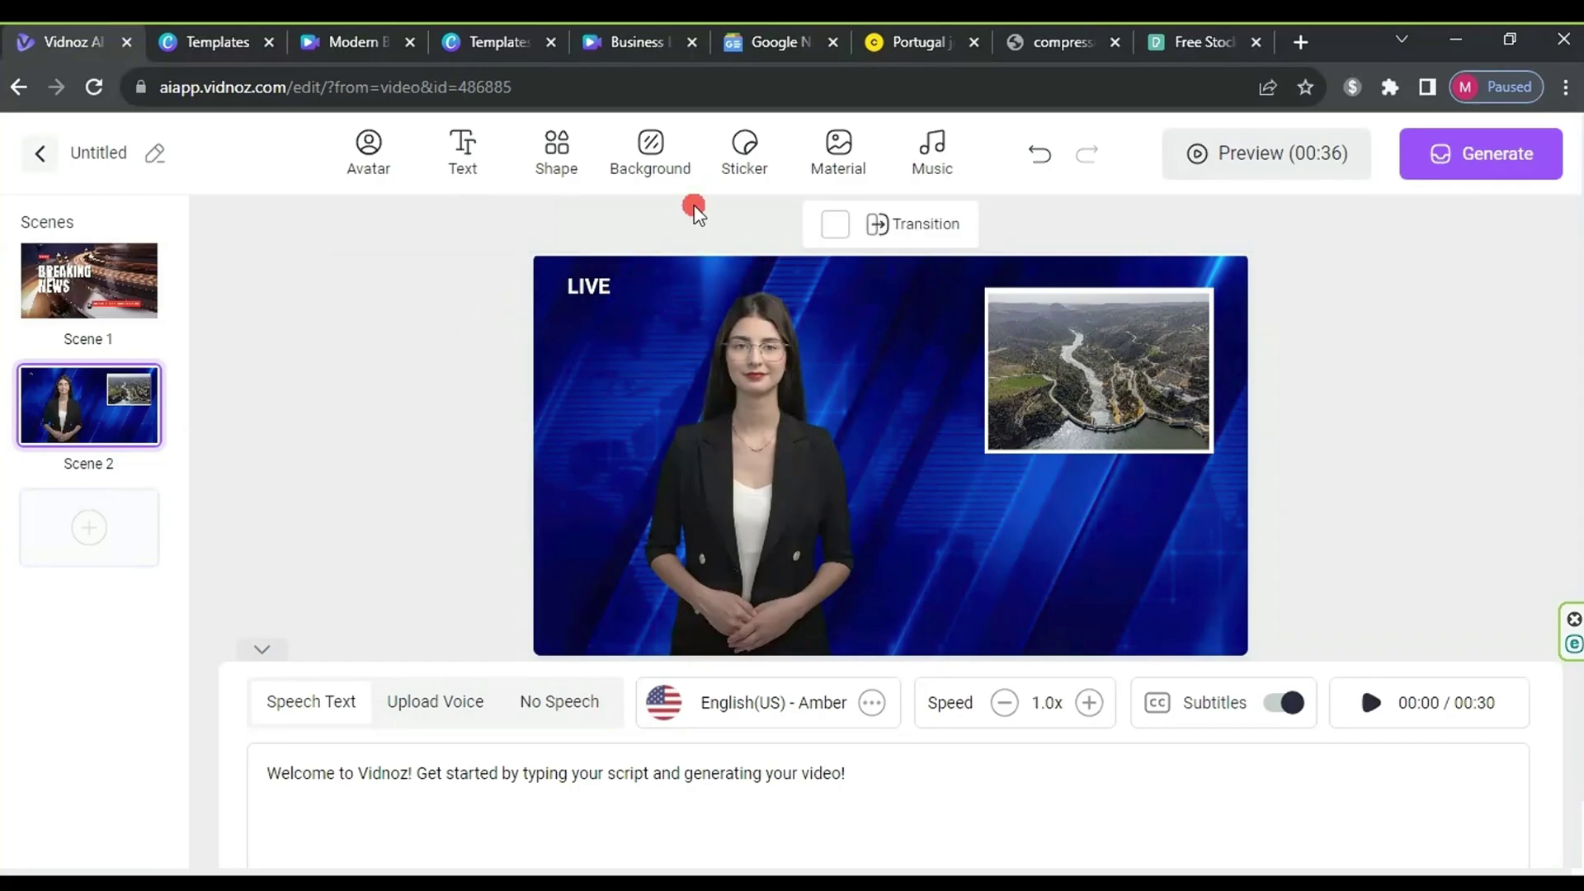
Step: Add a red filled circle and shrink it into a small dot just left of LIVE
{"action": "left_click", "coordinate": [575, 169]}
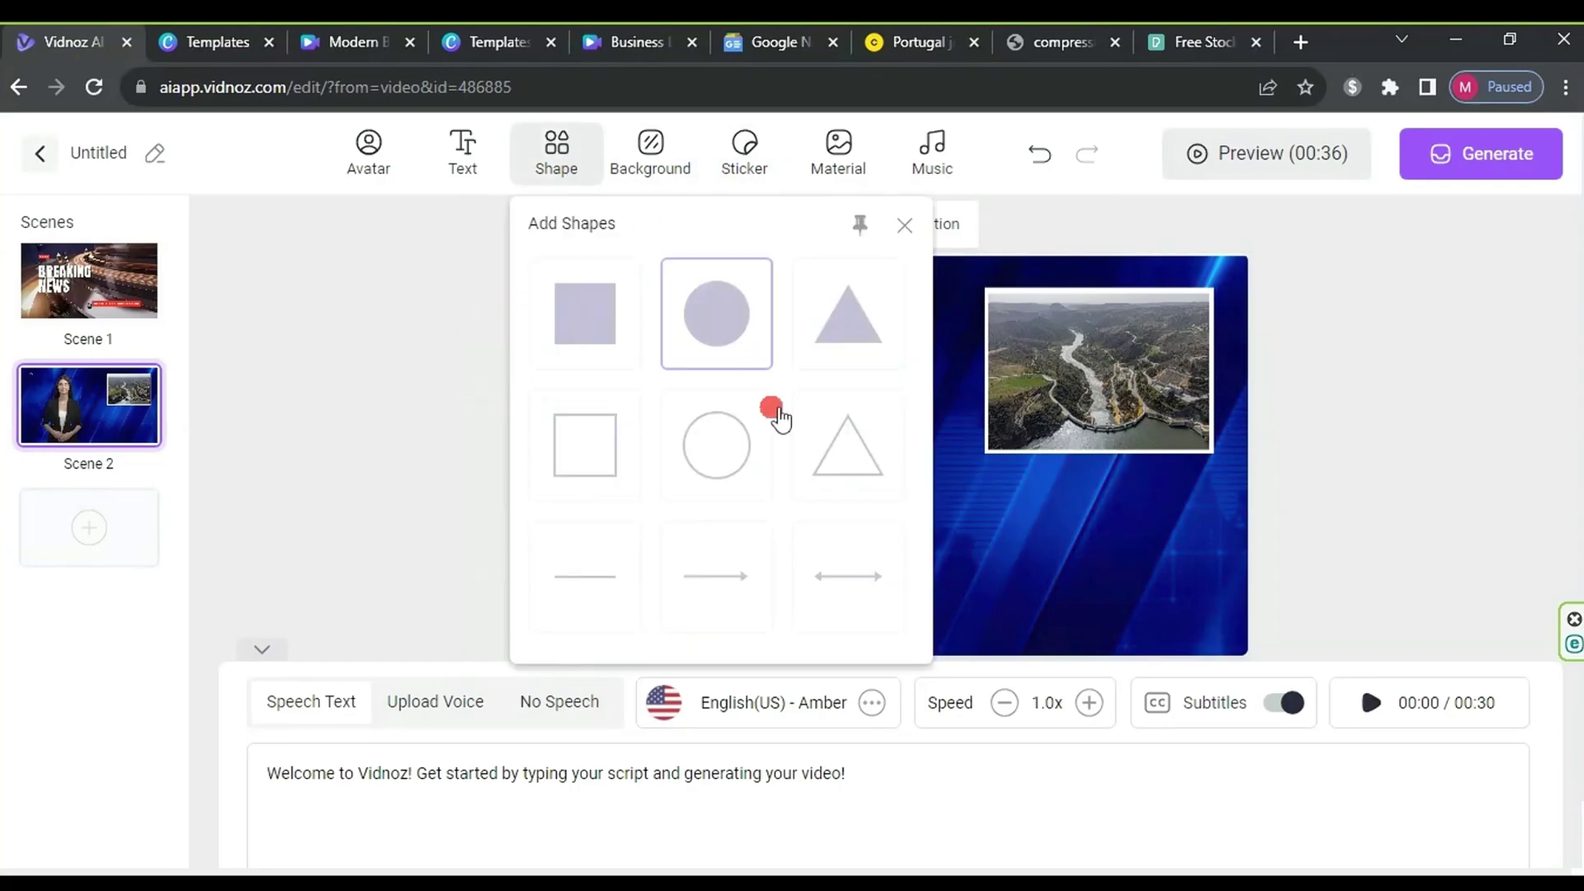
{"action": "left_click", "coordinate": [732, 325]}
{"action": "left_click", "coordinate": [622, 230]}
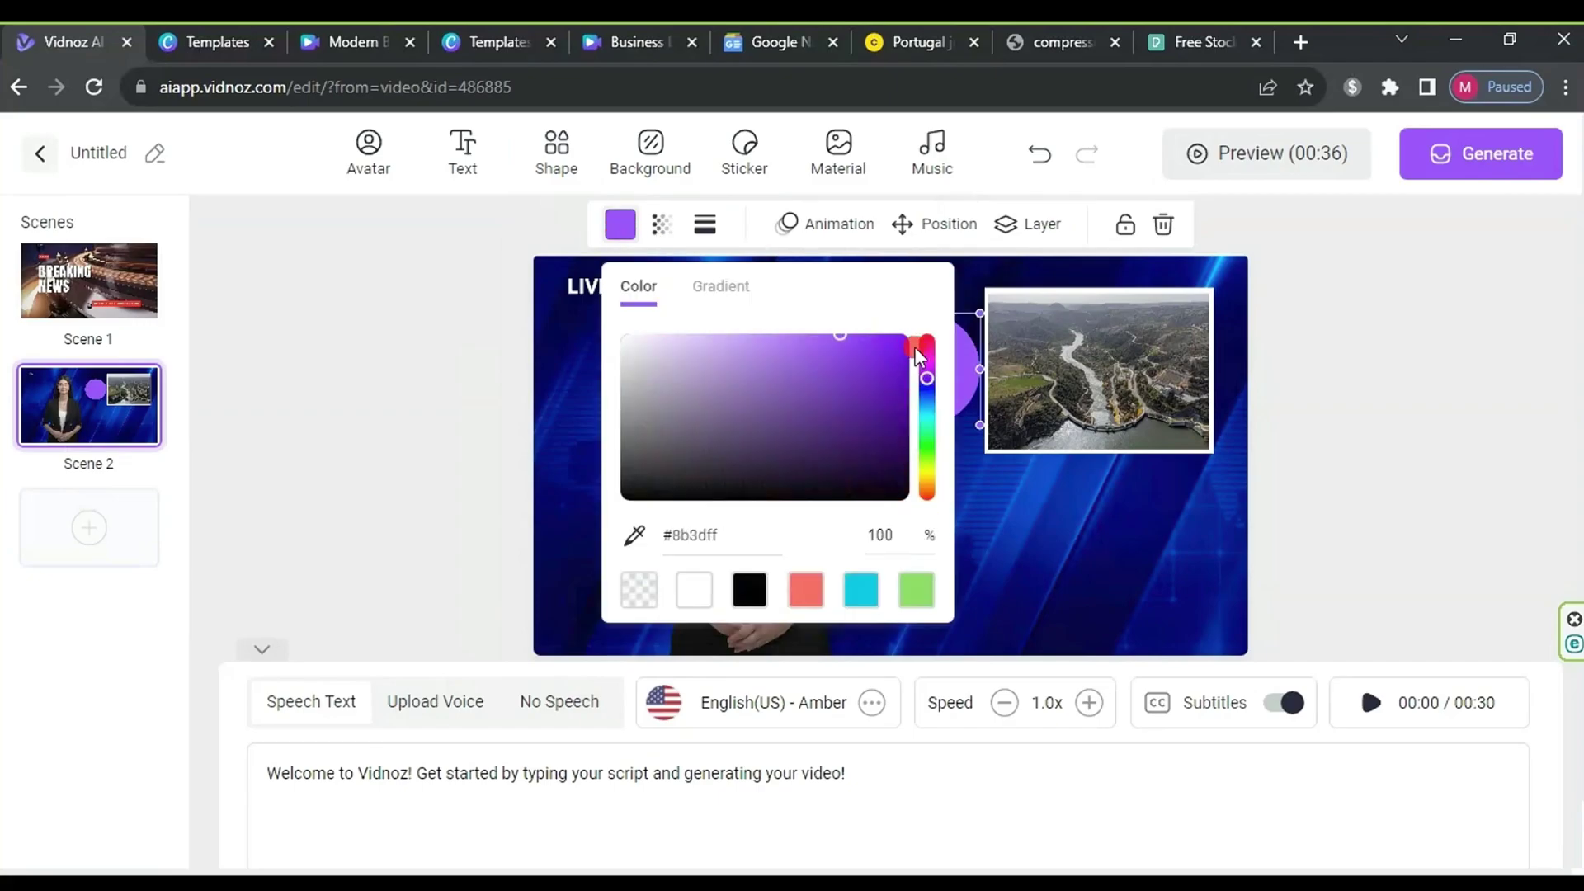
{"action": "left_click_drag", "start_coordinate": [919, 347], "coordinate": [929, 327]}
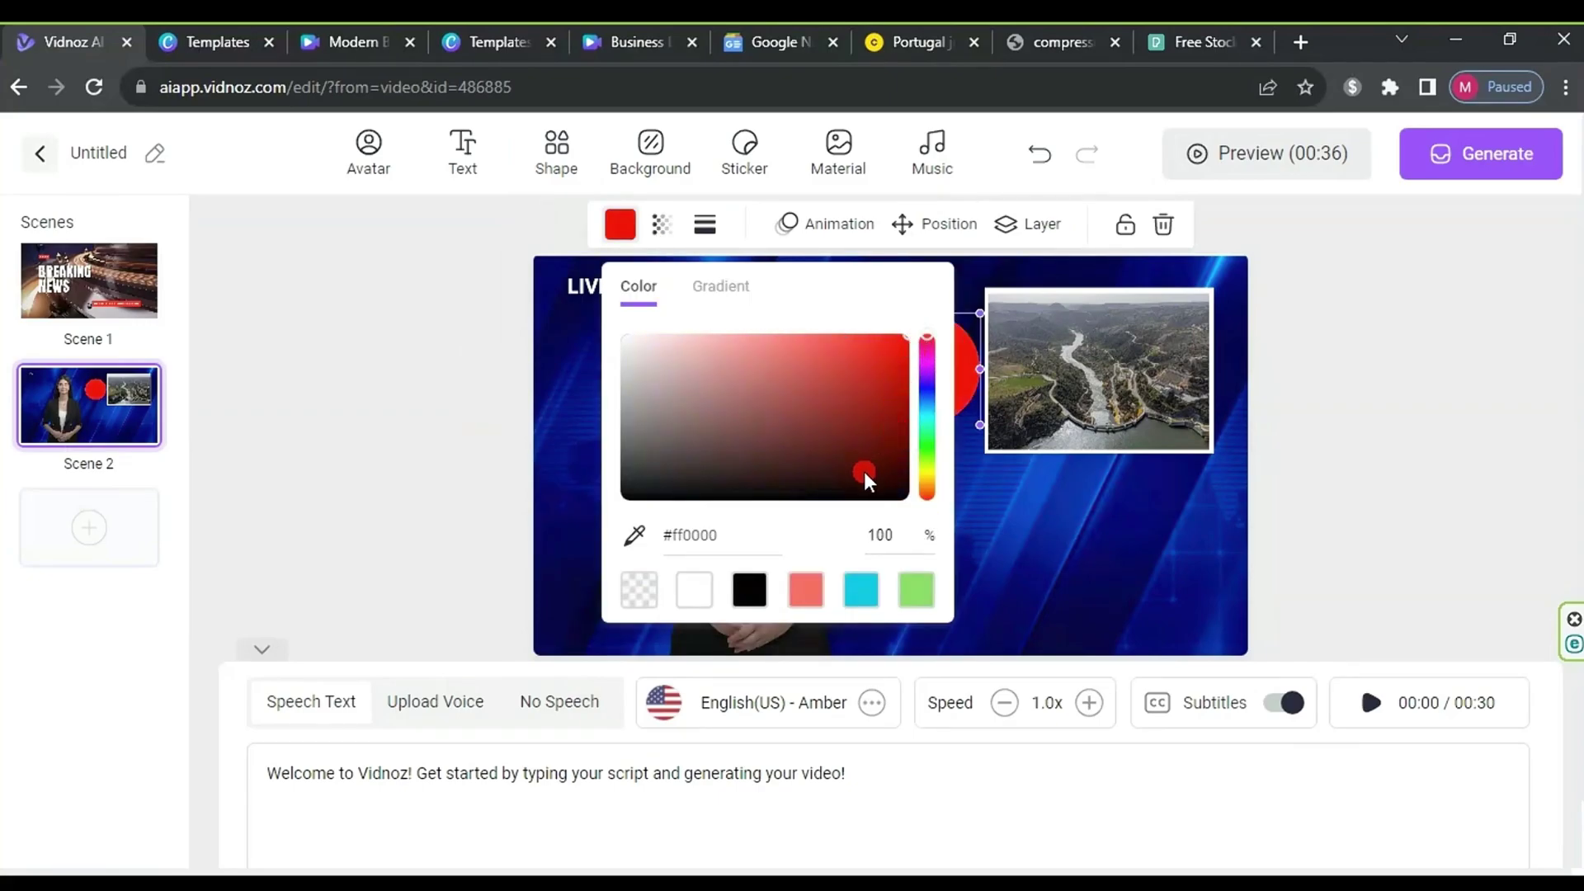
{"action": "left_click", "coordinate": [503, 502]}
{"action": "left_click", "coordinate": [926, 370]}
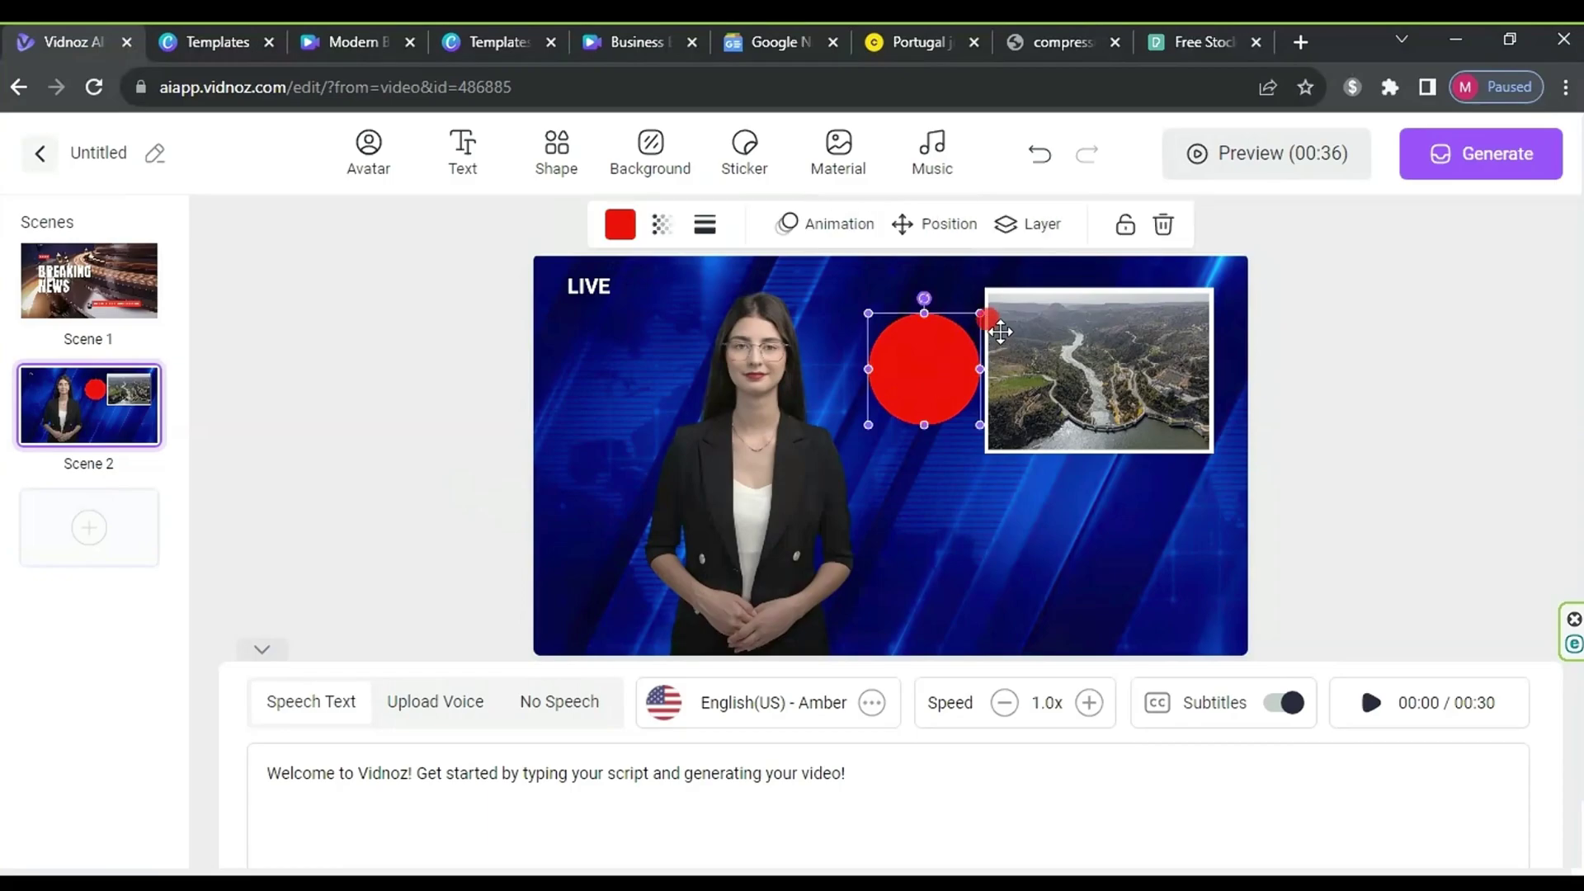
{"action": "left_click_drag", "start_coordinate": [990, 320], "coordinate": [571, 304]}
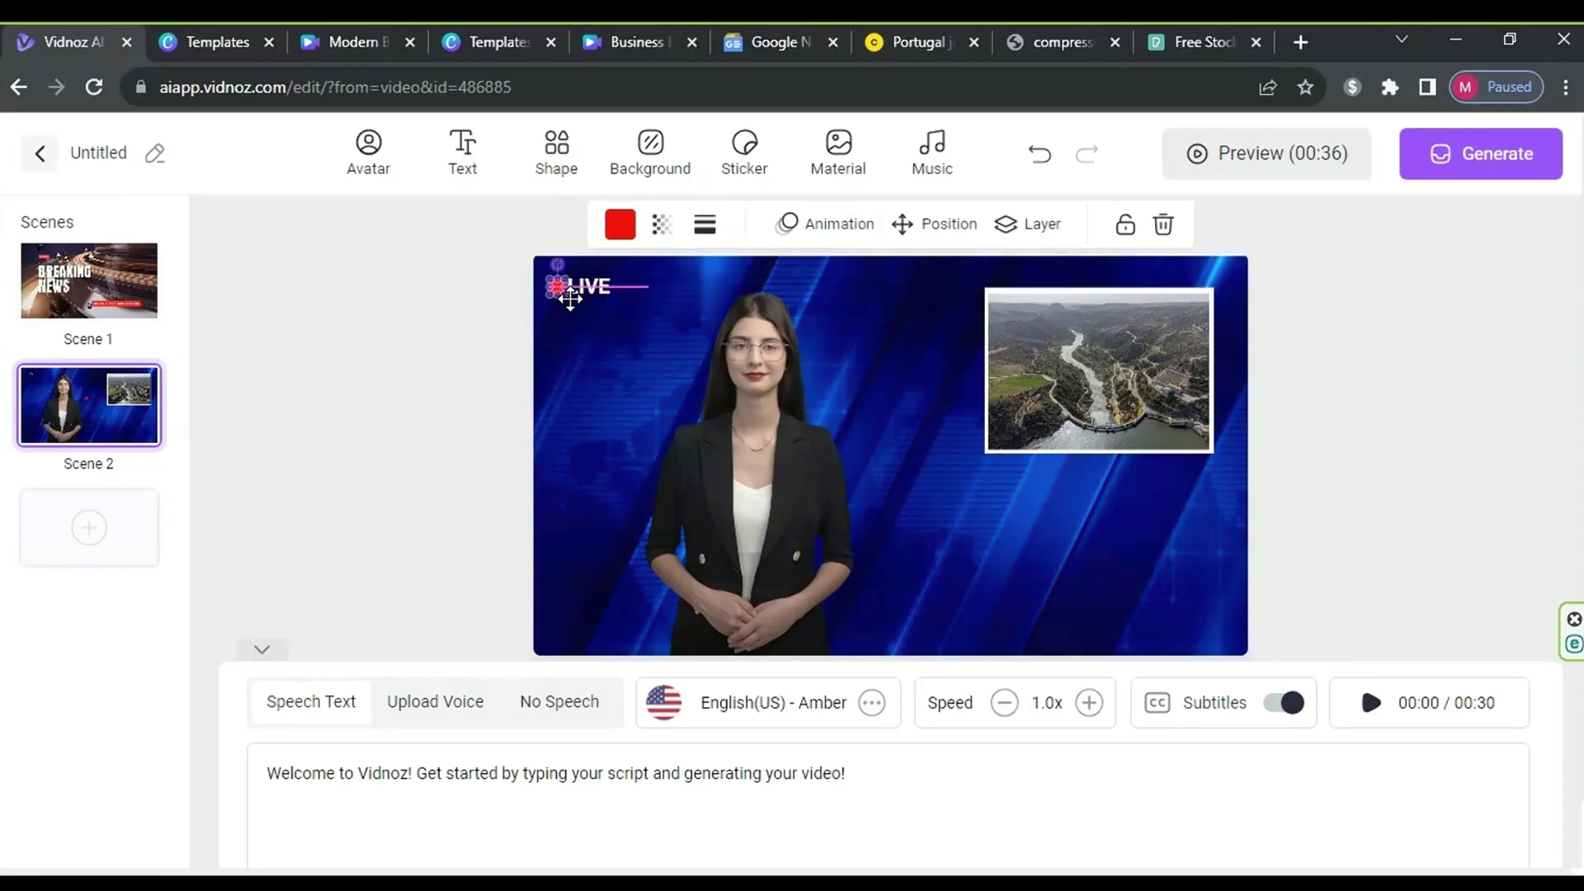
{"action": "left_click", "coordinate": [488, 309]}
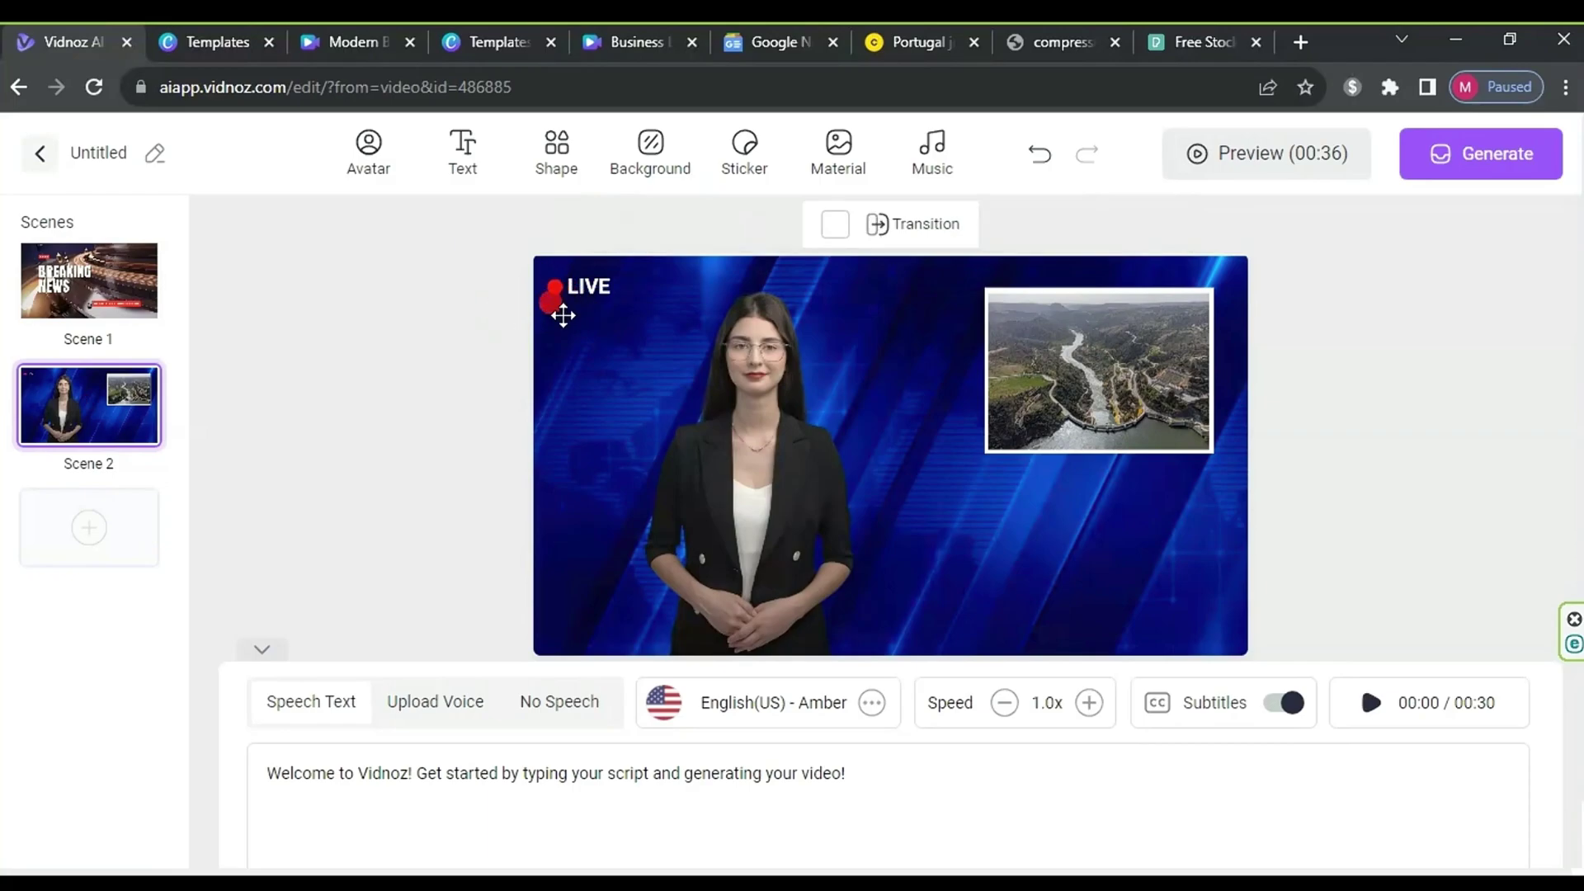
{"action": "left_click", "coordinate": [687, 467]}
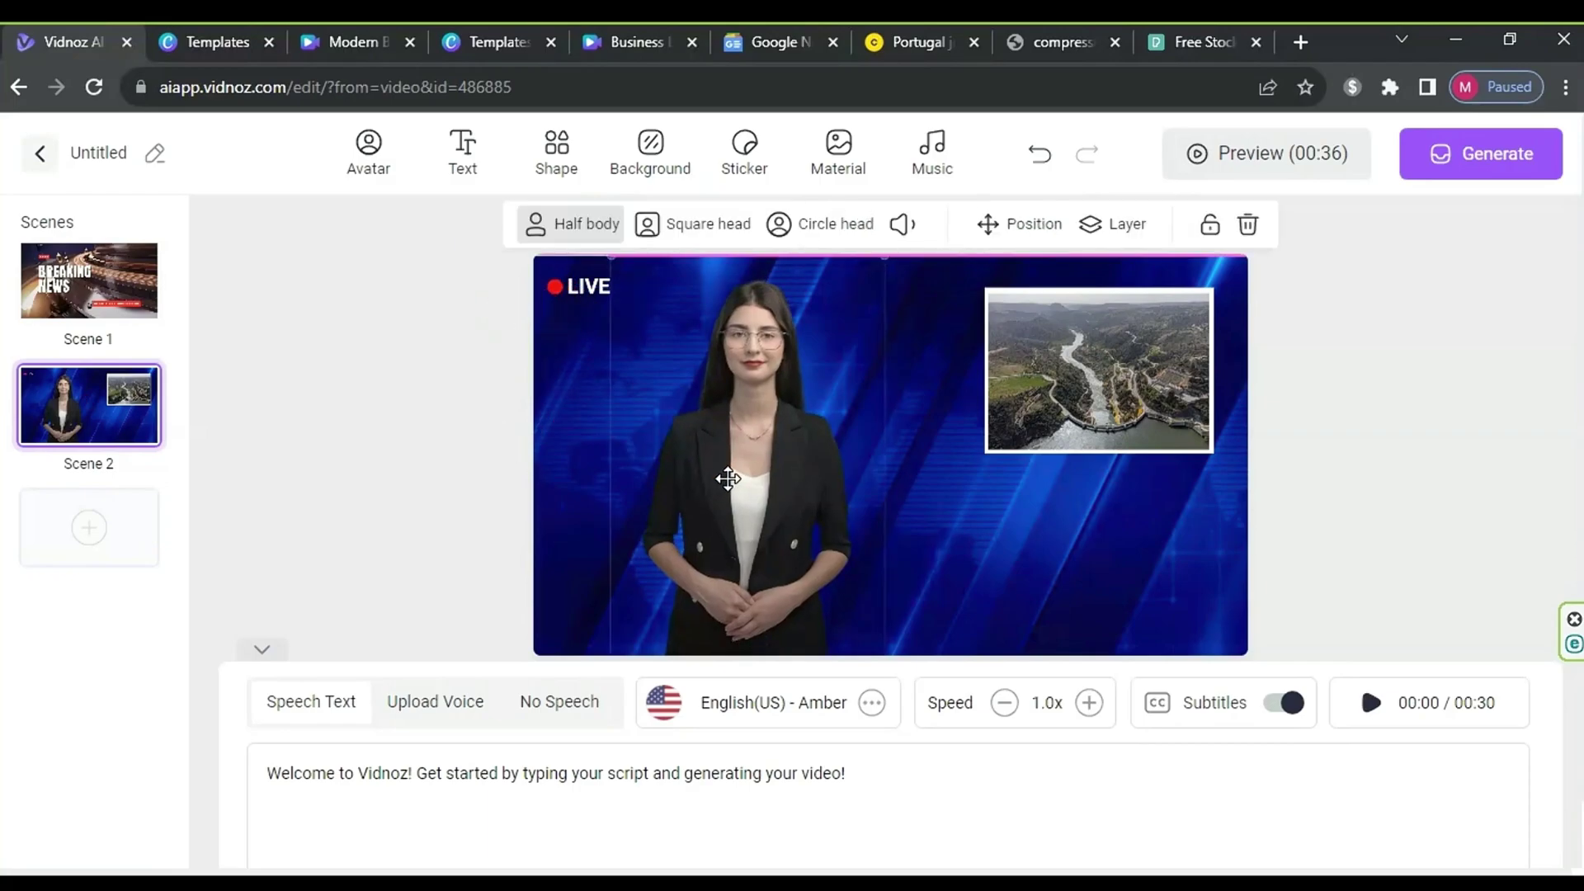
Step: Add a white square and stretch it into a lower-third bar along the bottom of Scene 2
{"action": "left_click", "coordinate": [552, 470]}
{"action": "left_click", "coordinate": [556, 157]}
{"action": "left_click", "coordinate": [592, 316]}
{"action": "left_click", "coordinate": [599, 221]}
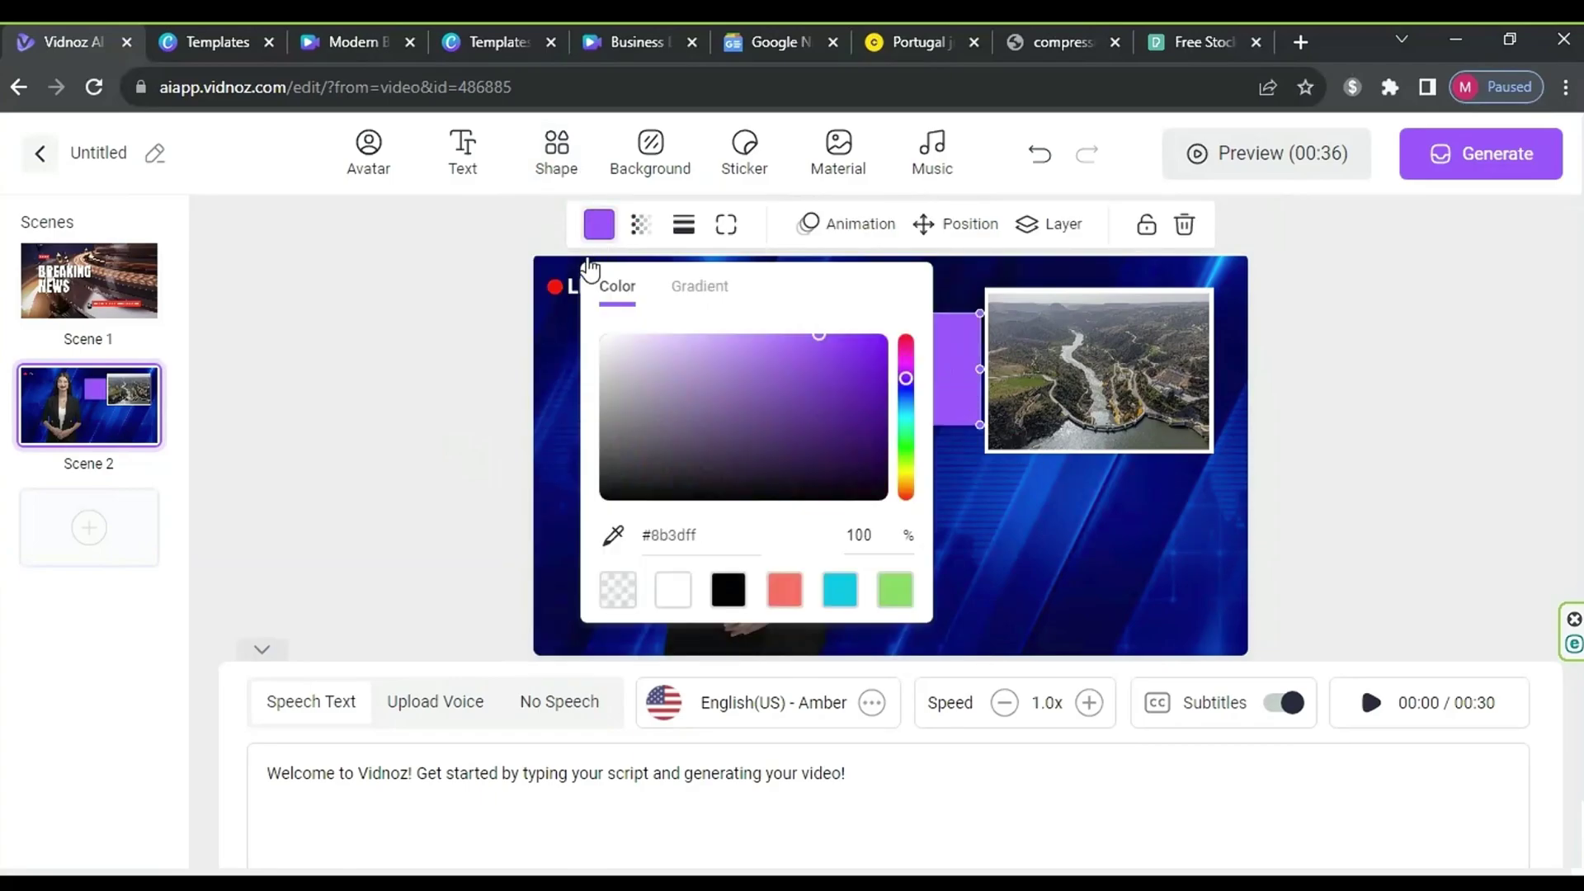
{"action": "left_click", "coordinate": [634, 370]}
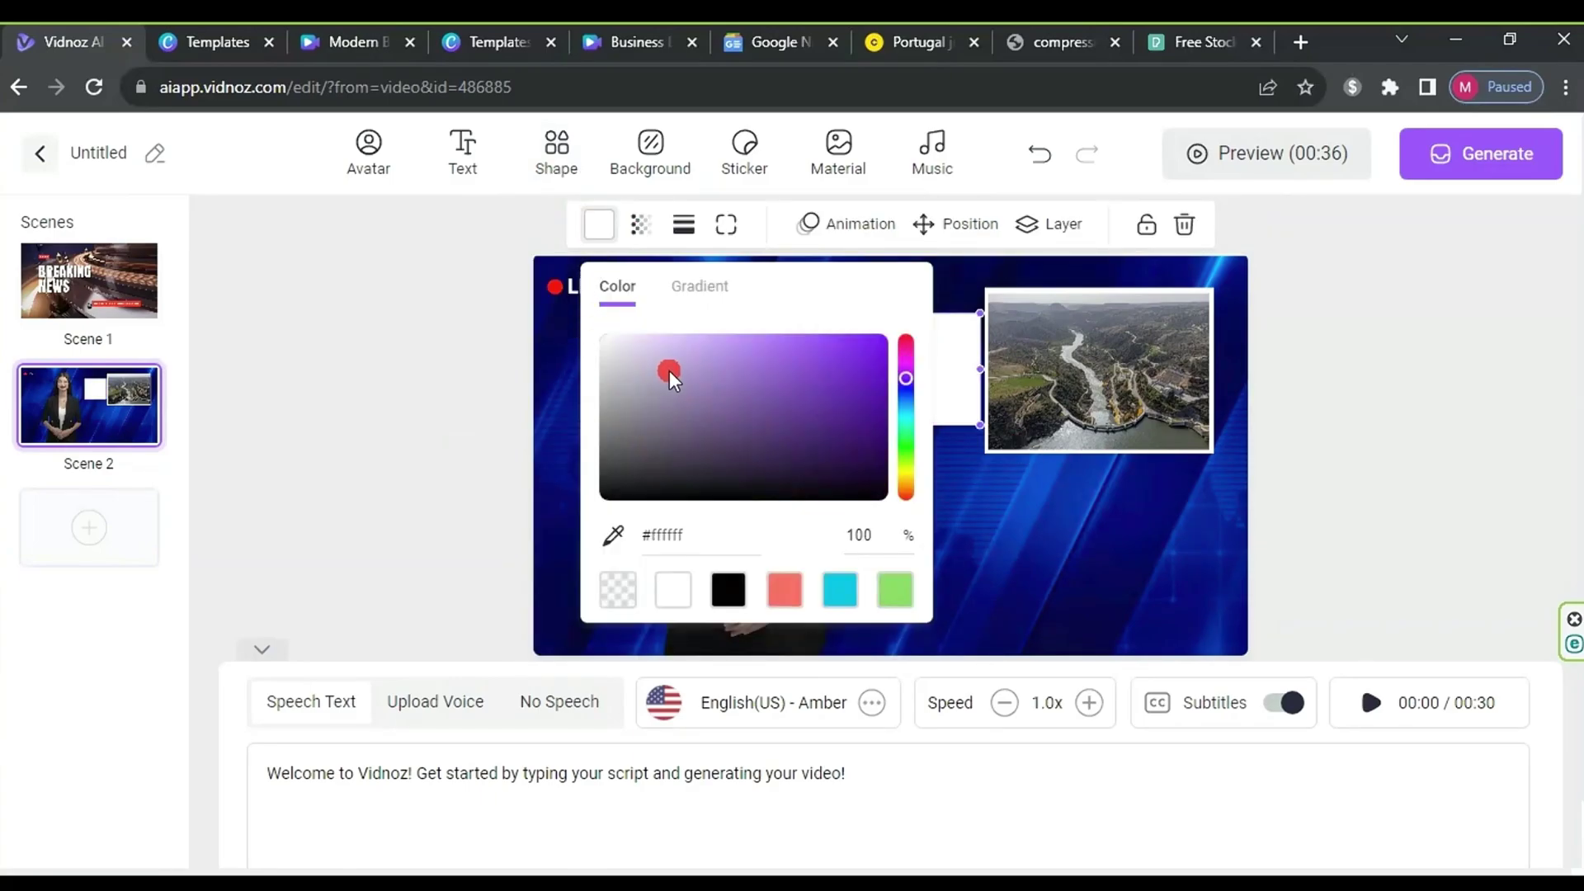
{"action": "left_click", "coordinate": [388, 428]}
{"action": "left_click", "coordinate": [937, 378]}
{"action": "left_click_drag", "start_coordinate": [938, 378], "coordinate": [1255, 618]}
{"action": "left_click", "coordinate": [1161, 531]}
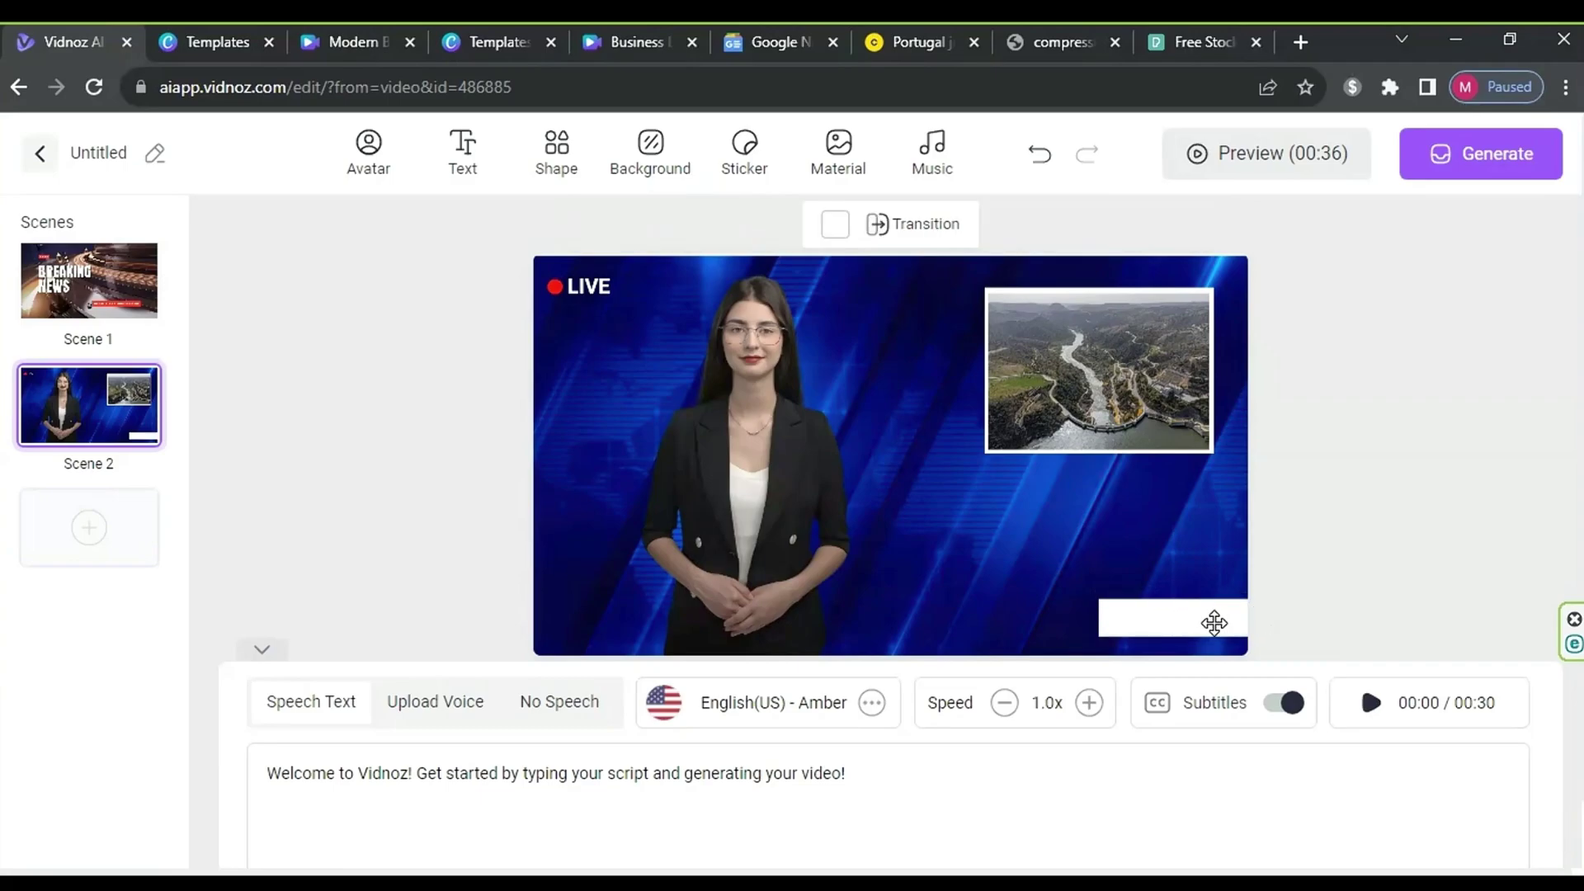
{"action": "left_click", "coordinate": [1116, 627]}
{"action": "left_click_drag", "start_coordinate": [1080, 624], "coordinate": [656, 625]}
{"action": "left_click", "coordinate": [444, 562]}
Step: Add a pure red square and flatten it into a short bar at the white bar's left end
{"action": "left_click", "coordinate": [569, 153]}
{"action": "left_click", "coordinate": [585, 314]}
{"action": "left_click", "coordinate": [600, 224]}
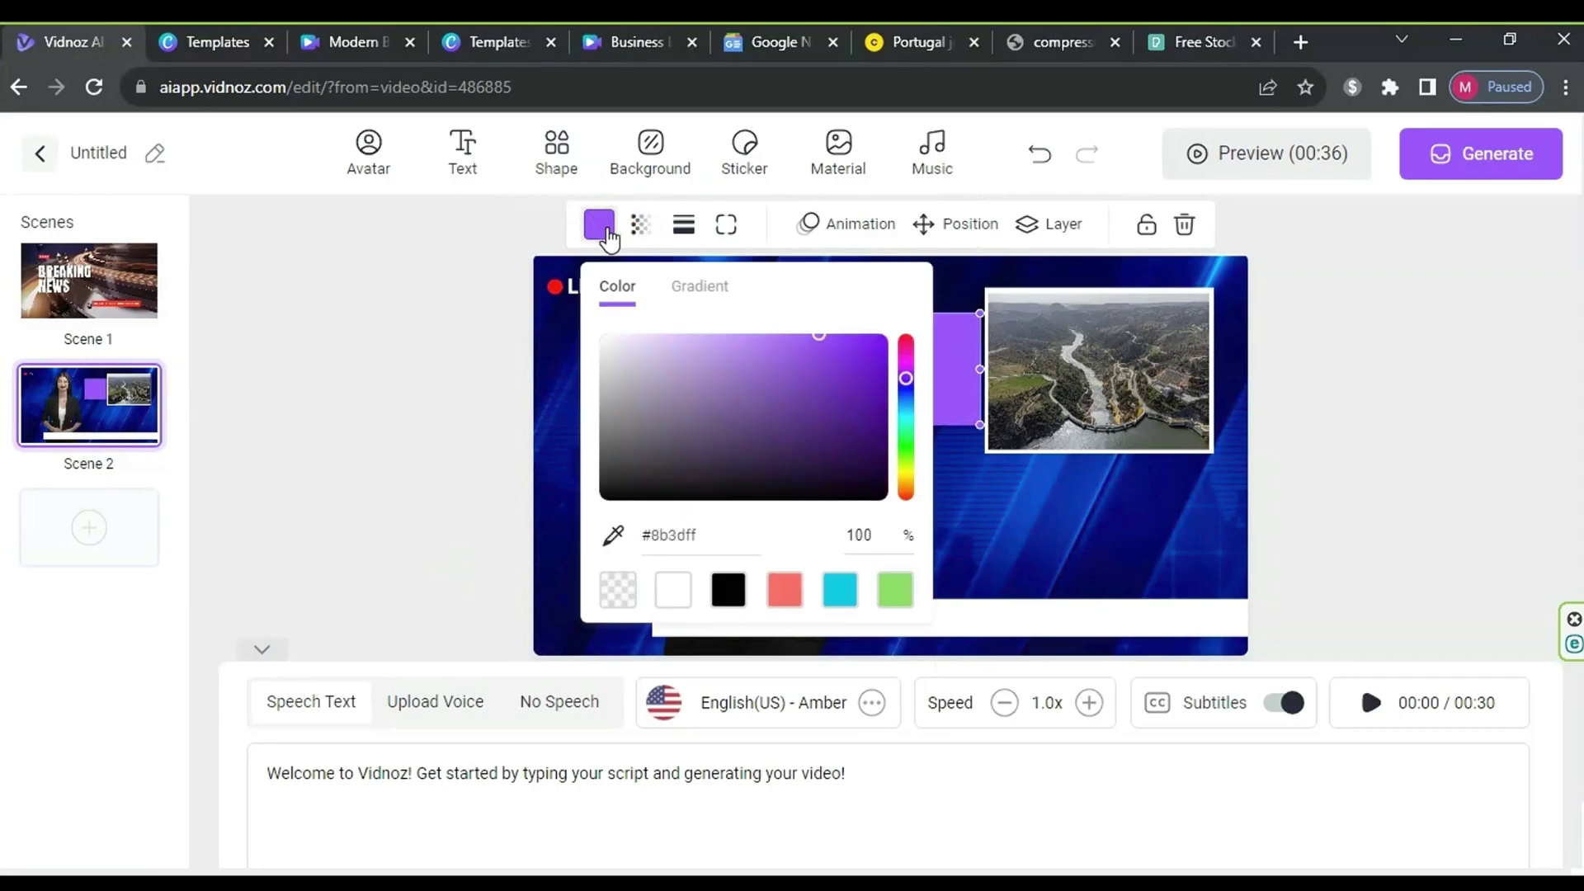
{"action": "left_click_drag", "start_coordinate": [906, 380], "coordinate": [584, 606]}
{"action": "left_click", "coordinate": [878, 350]}
{"action": "left_click", "coordinate": [873, 329]}
{"action": "left_click", "coordinate": [910, 371]}
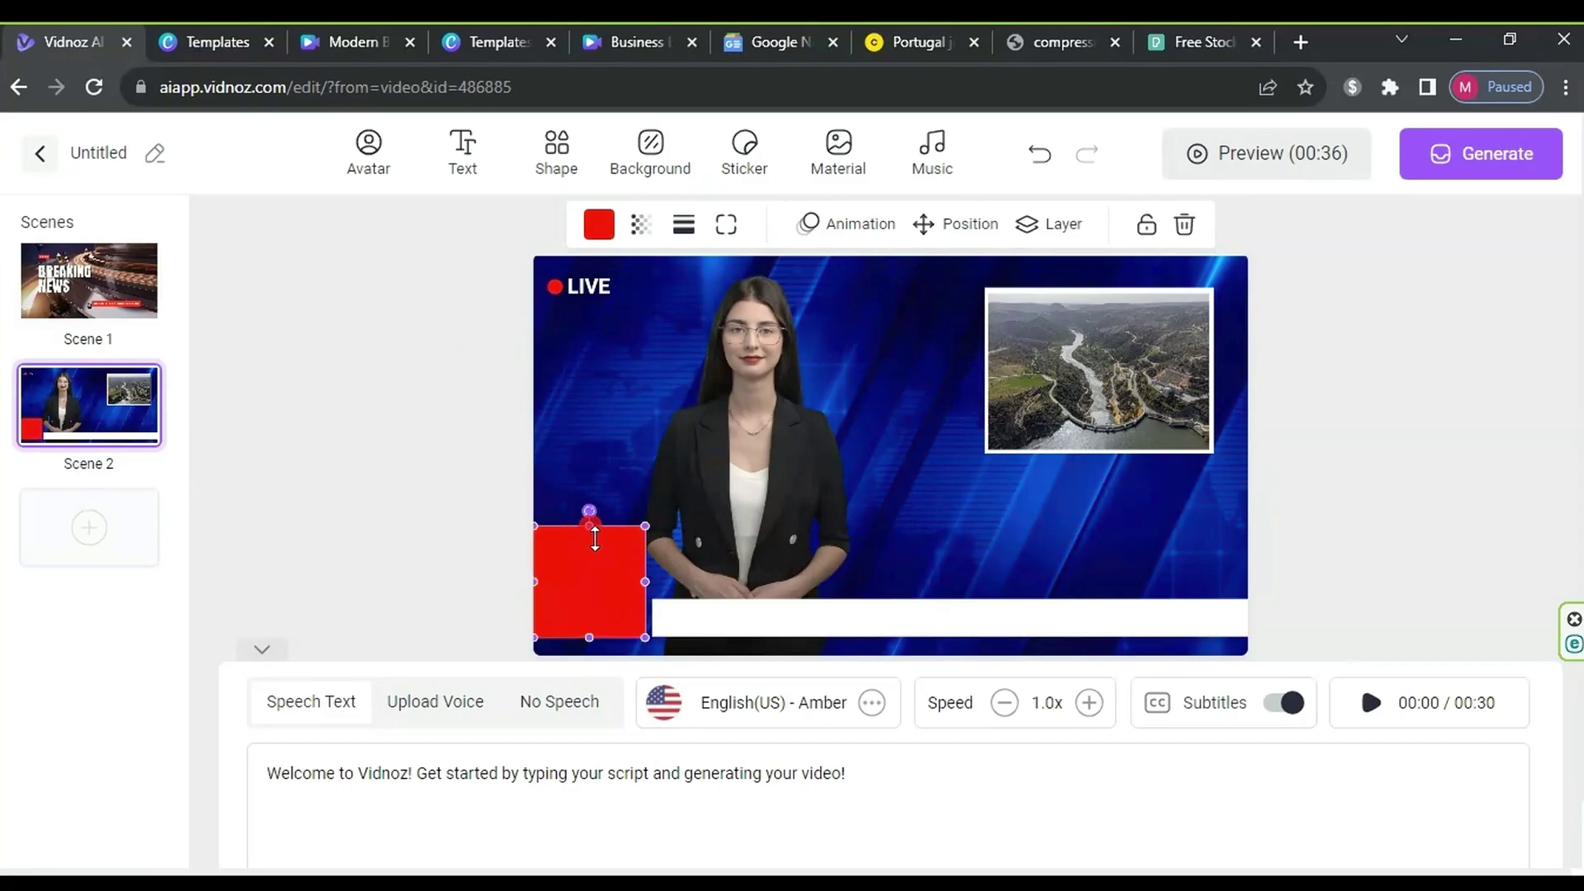
{"action": "left_click_drag", "start_coordinate": [595, 538], "coordinate": [596, 615]}
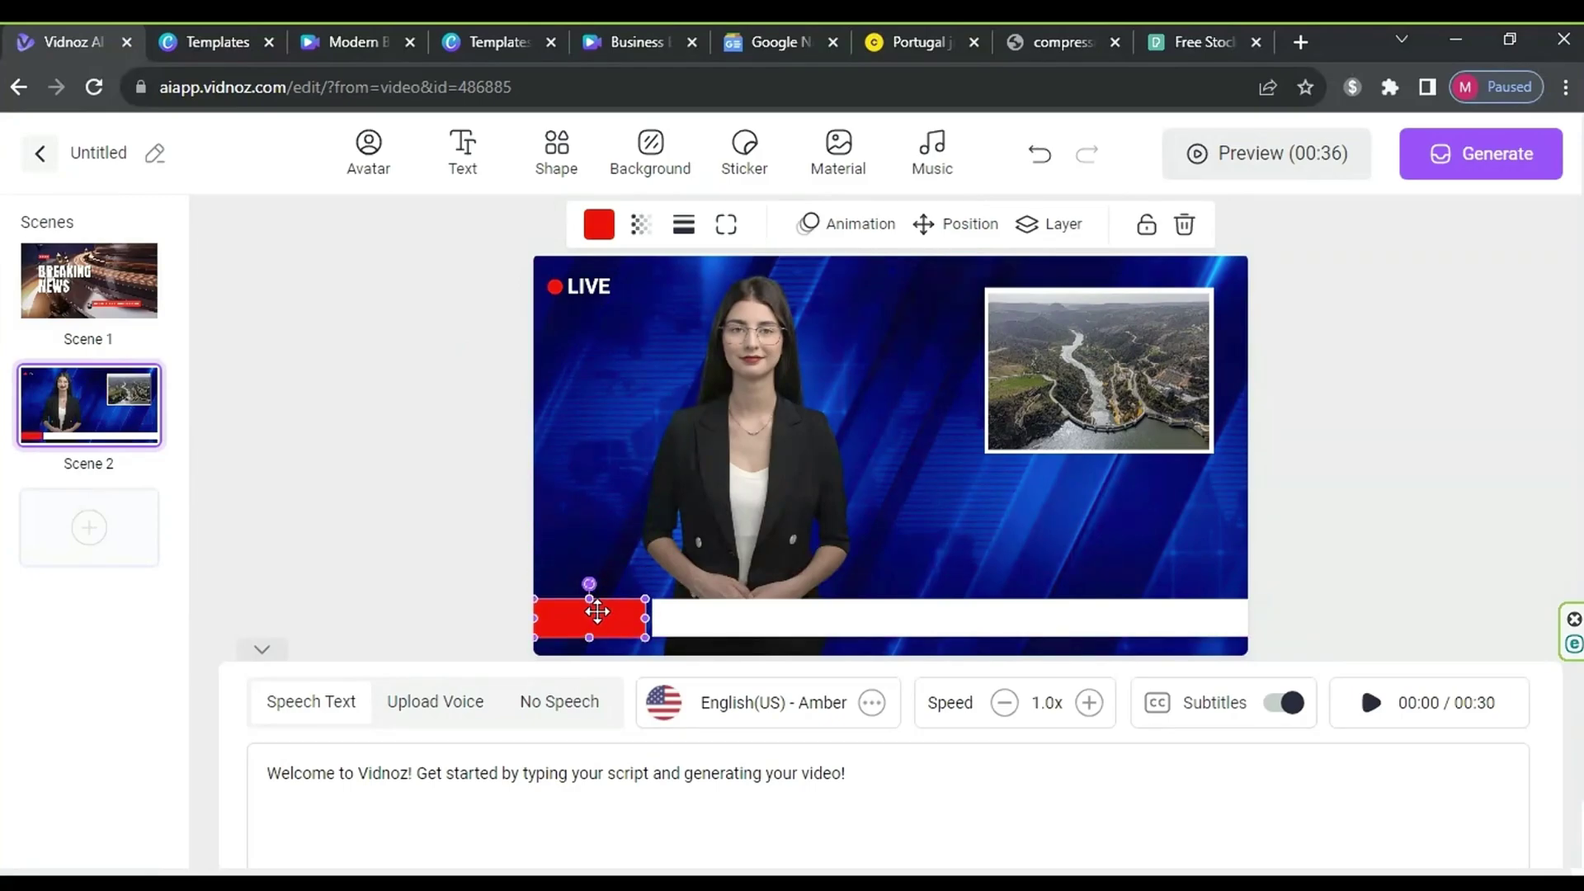
{"action": "left_click", "coordinate": [438, 580]}
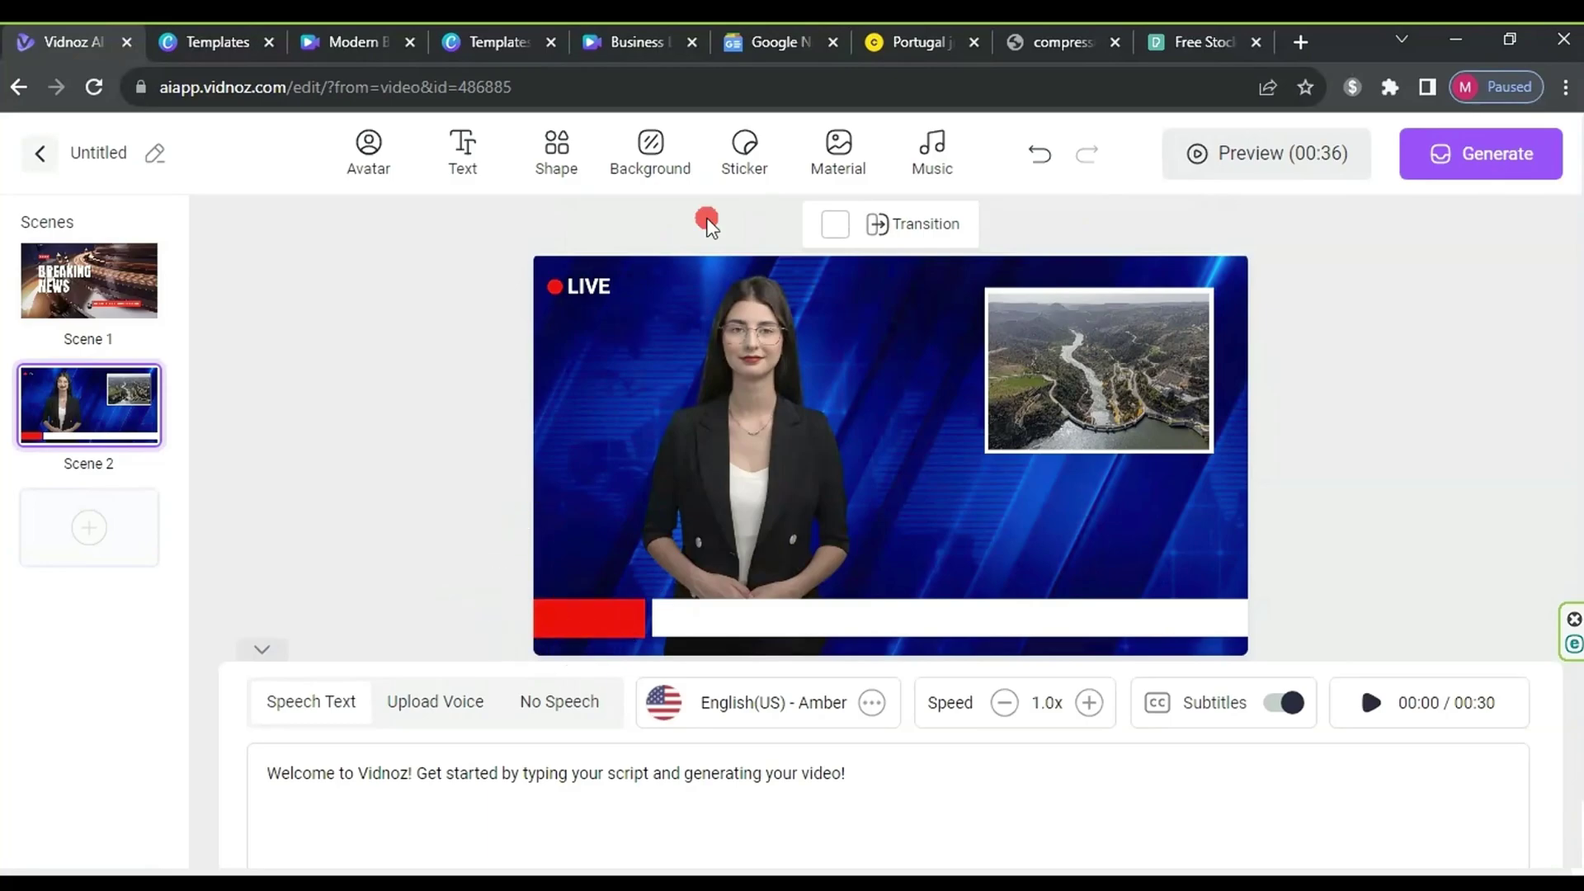
Step: Add a title and paste in the Portugal renewables headline copied from the Canary Media article
{"action": "left_click", "coordinate": [472, 152]}
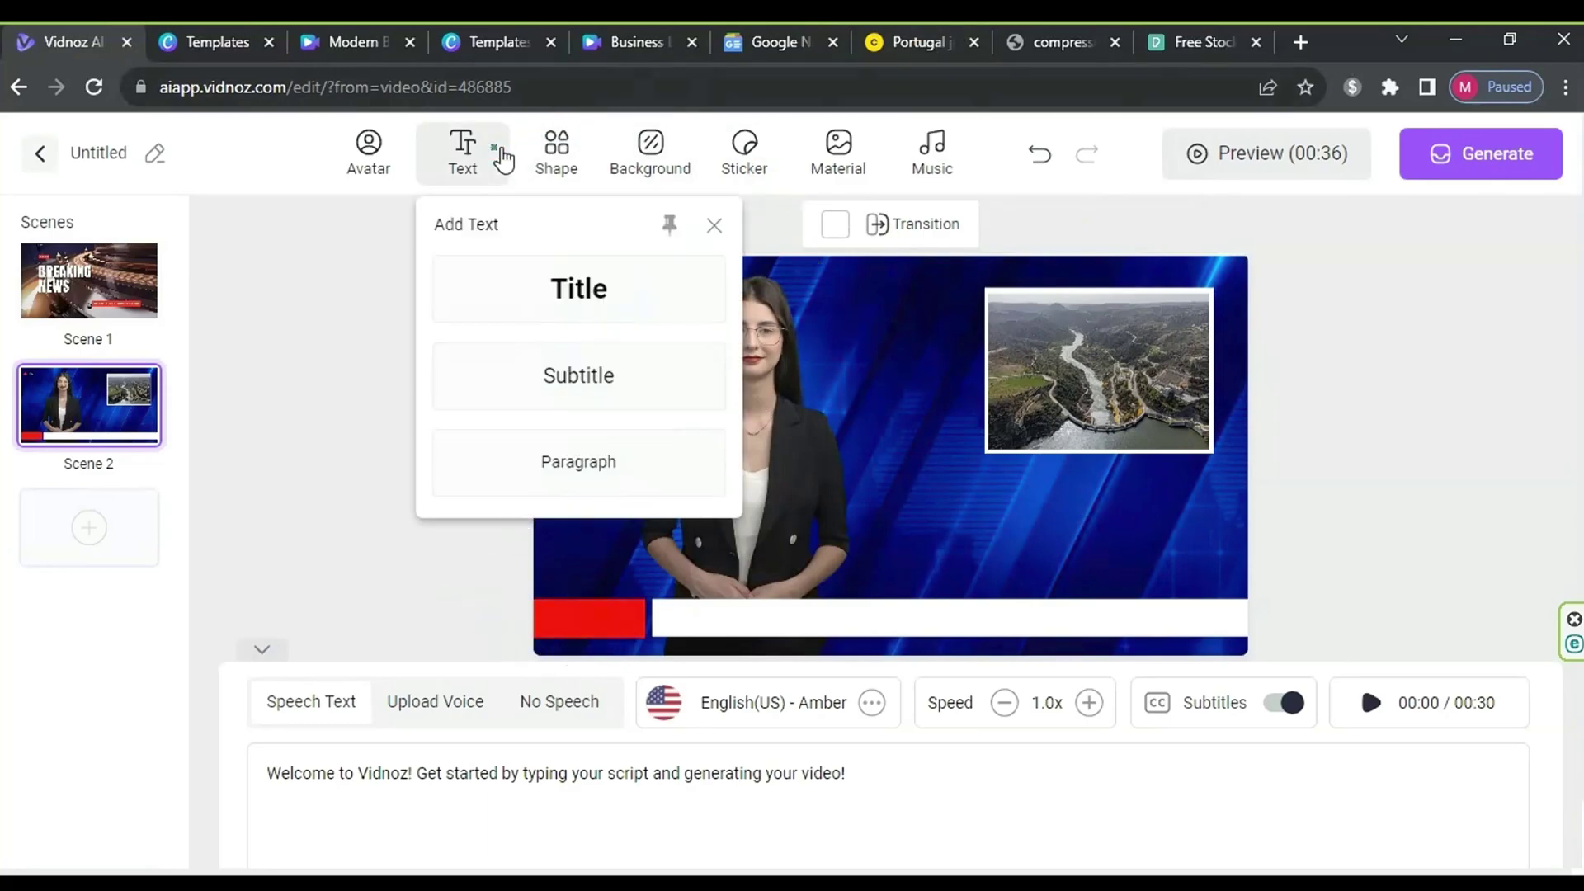
{"action": "left_click", "coordinate": [499, 280]}
{"action": "left_click", "coordinate": [918, 43]}
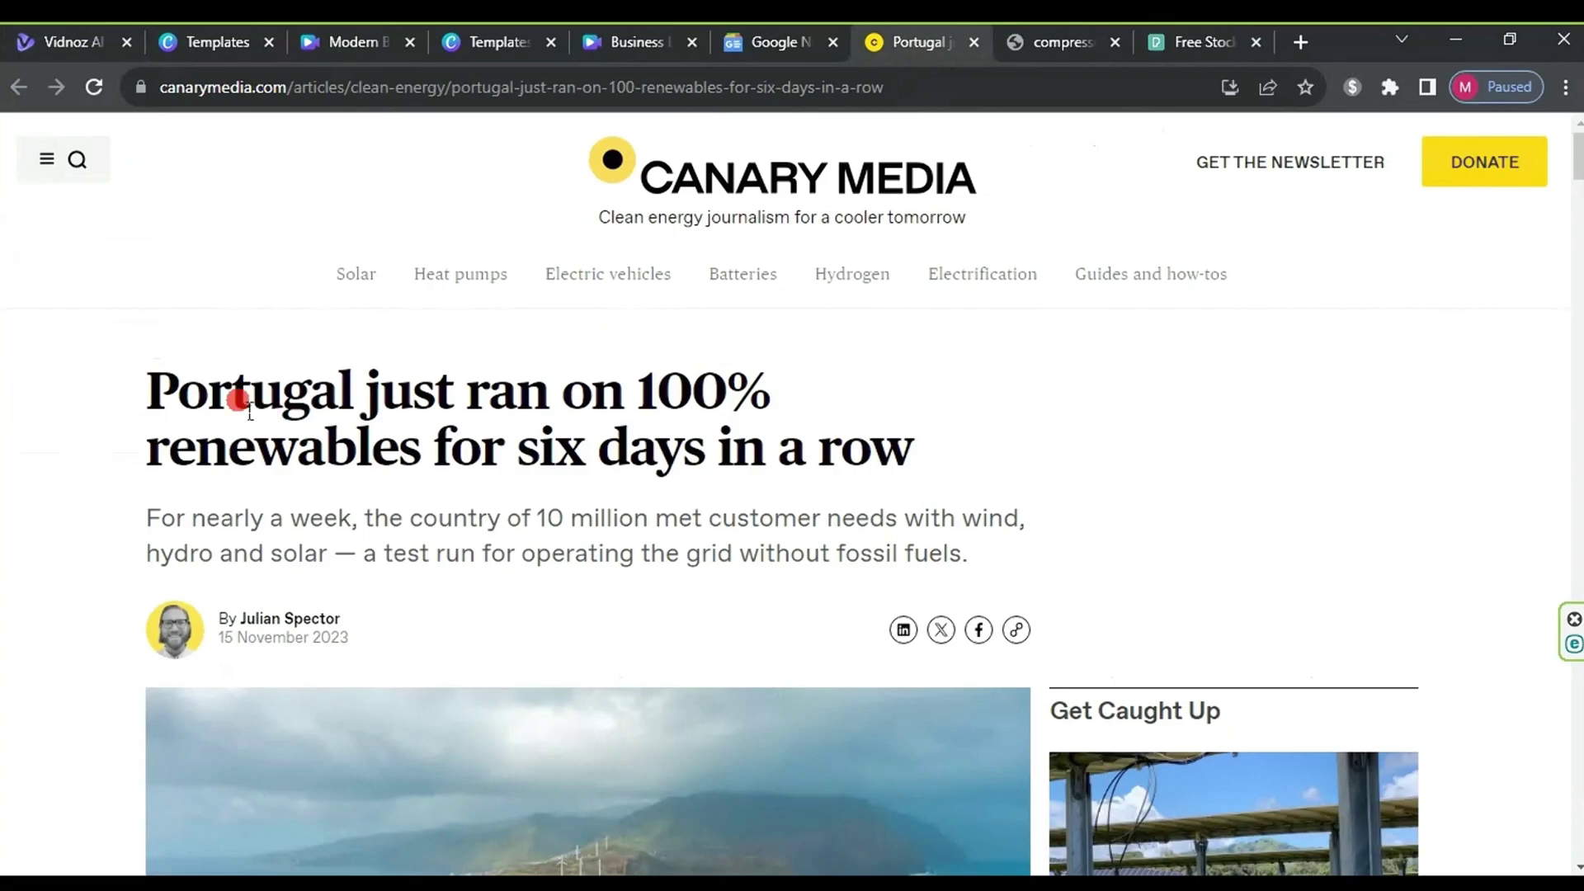
{"action": "left_click_drag", "start_coordinate": [147, 389], "coordinate": [913, 453]}
{"action": "right_click", "coordinate": [882, 445]}
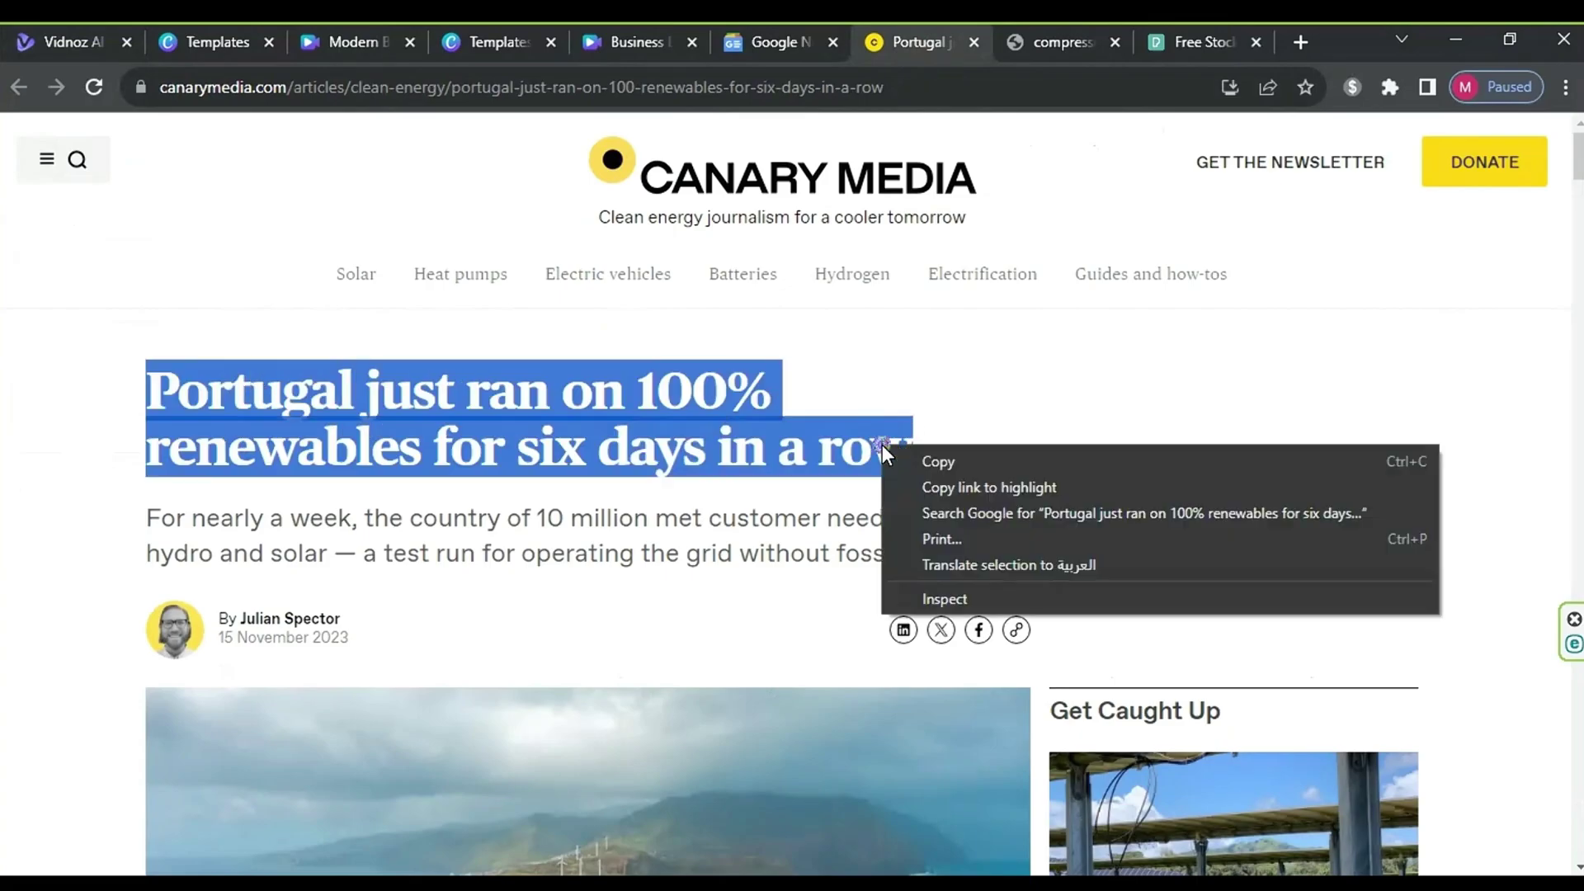
{"action": "left_click", "coordinate": [897, 461]}
{"action": "left_click", "coordinate": [59, 42]}
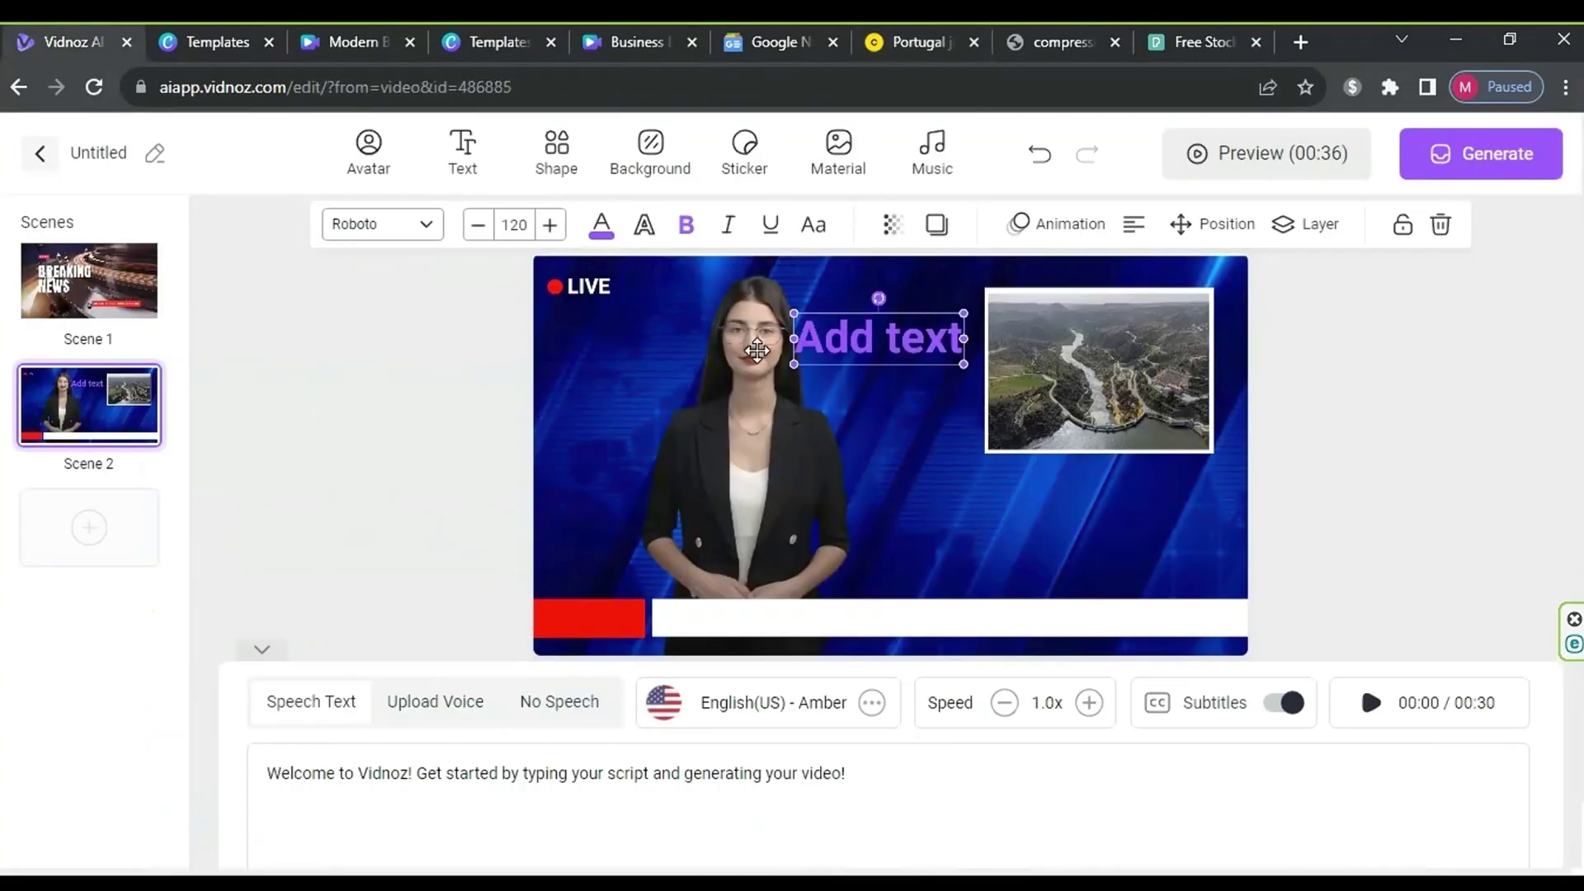
{"action": "right_click", "coordinate": [881, 357]}
{"action": "left_click", "coordinate": [948, 424]}
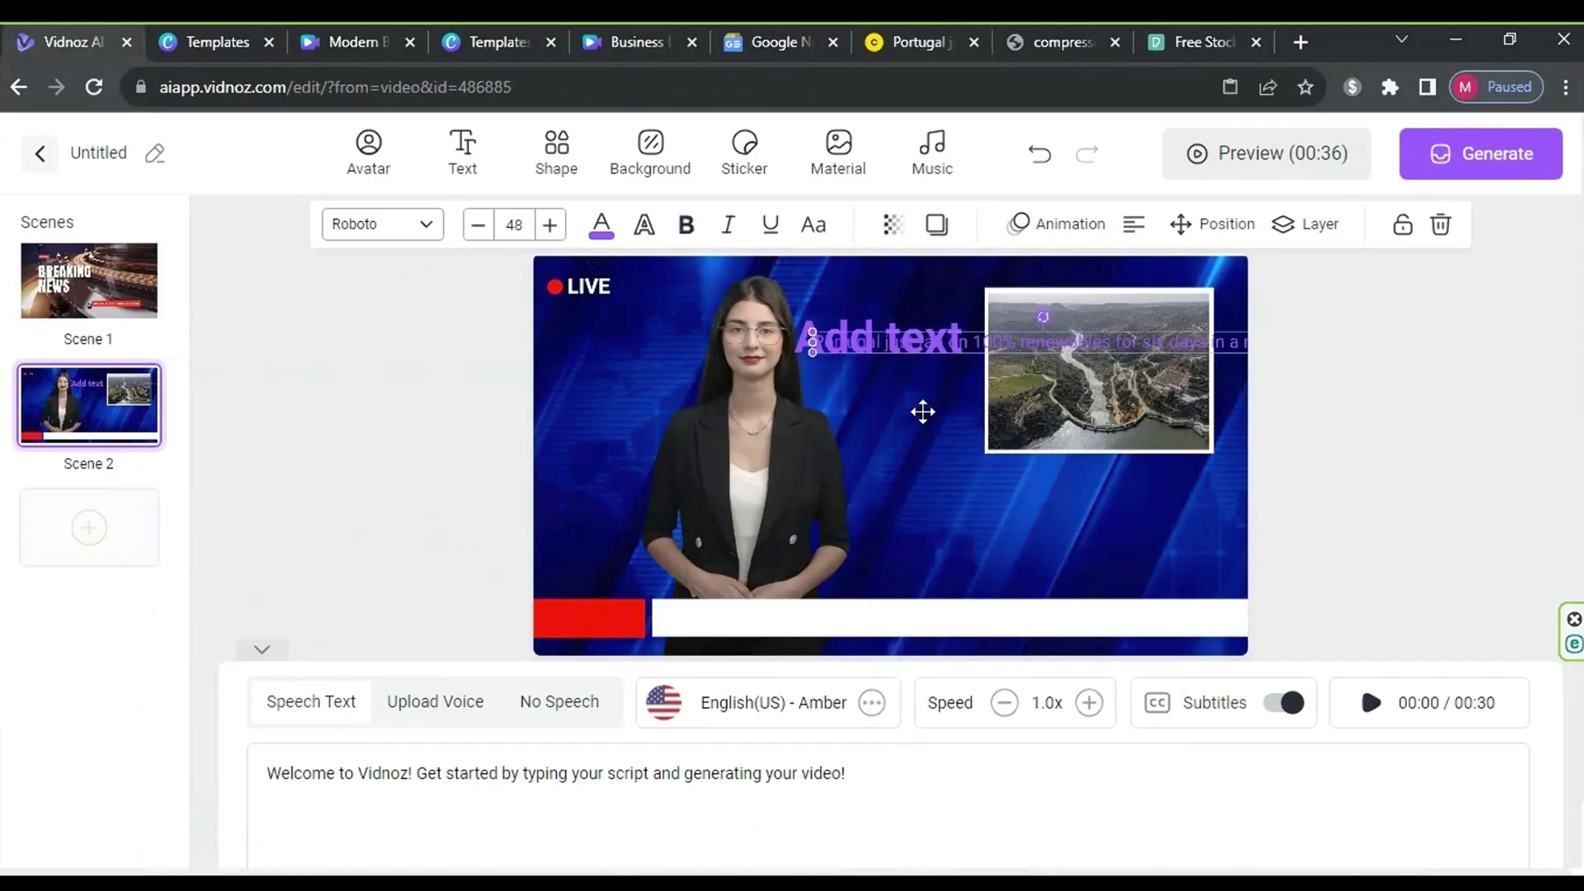
Step: Make the headline bold pure black and fit it on one line across the white lower bar
{"action": "left_click", "coordinate": [601, 224]}
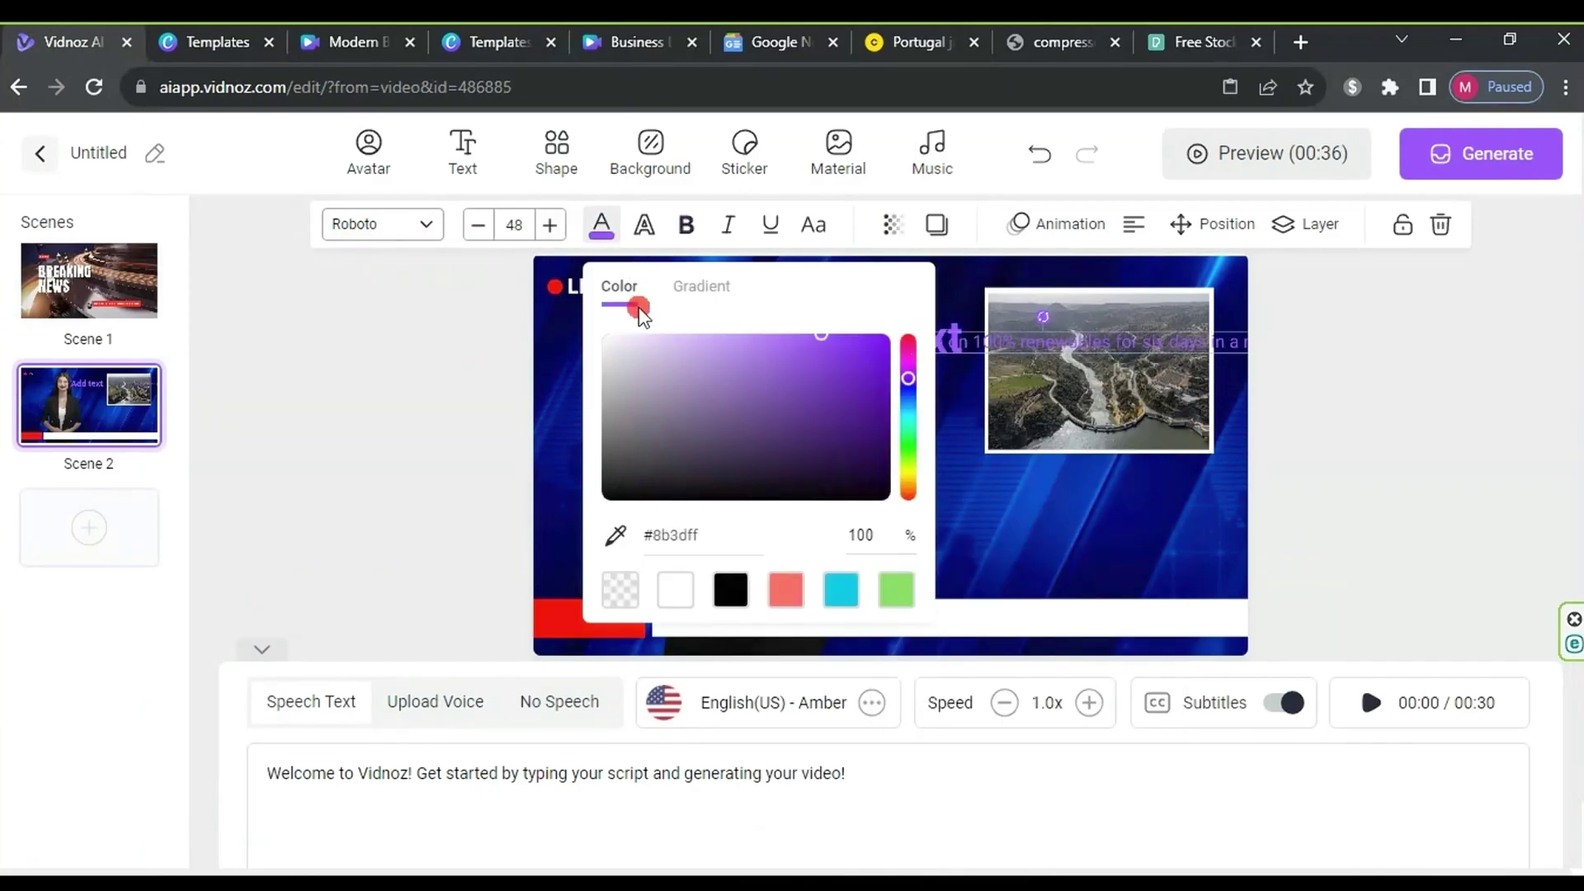
{"action": "left_click", "coordinate": [602, 488]}
{"action": "left_click_drag", "start_coordinate": [599, 488], "coordinate": [587, 513]}
{"action": "left_click", "coordinate": [424, 472]}
{"action": "left_click_drag", "start_coordinate": [908, 405], "coordinate": [779, 632]}
{"action": "left_click", "coordinate": [779, 632]}
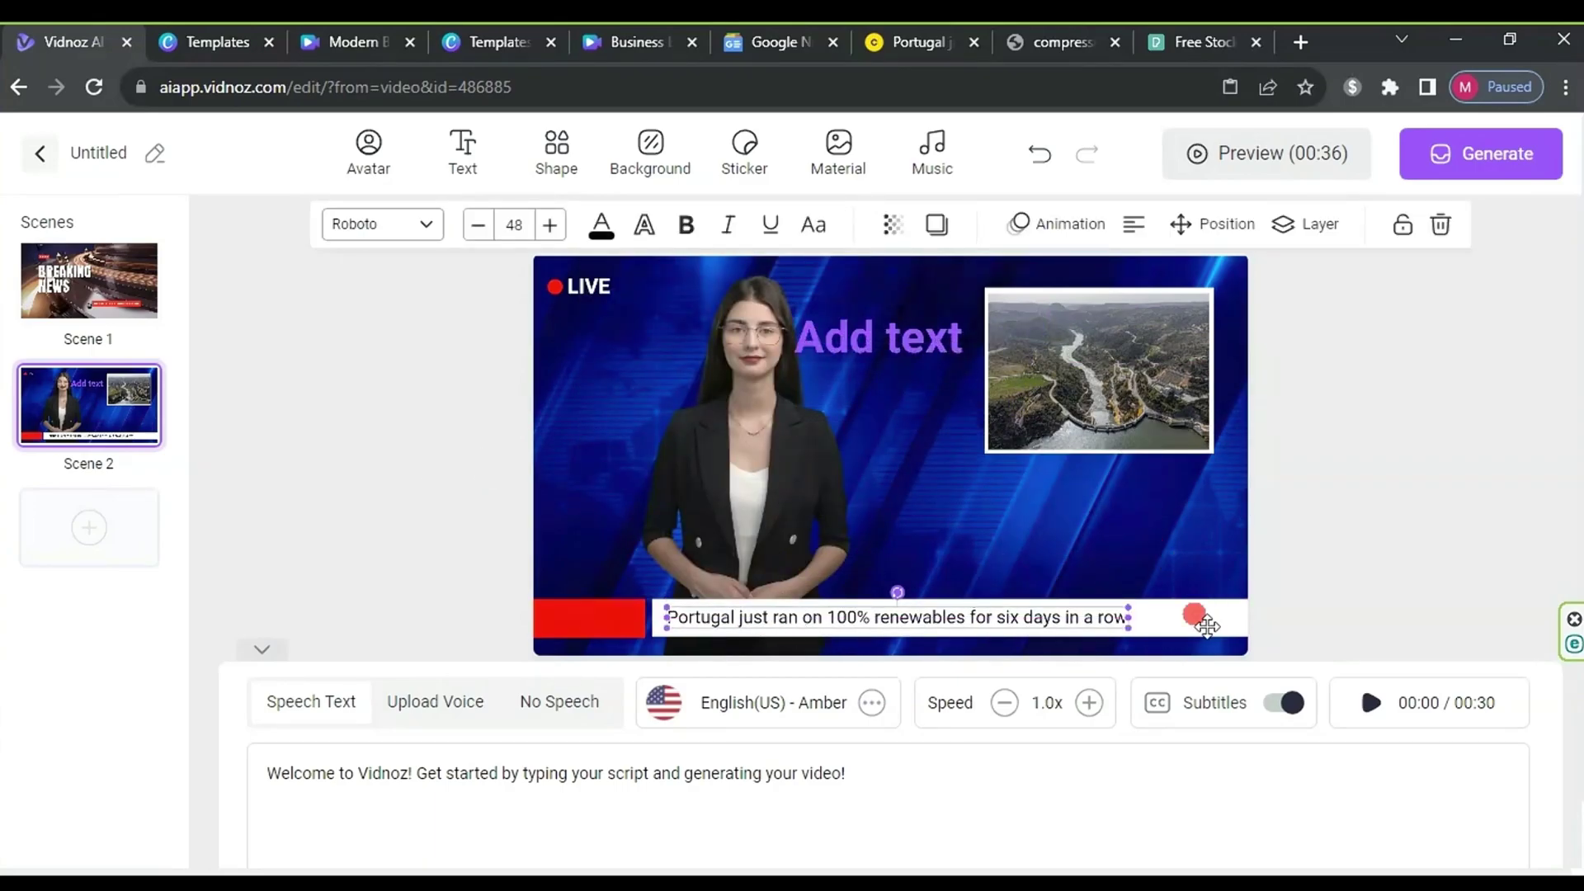
{"action": "left_click", "coordinate": [686, 224]}
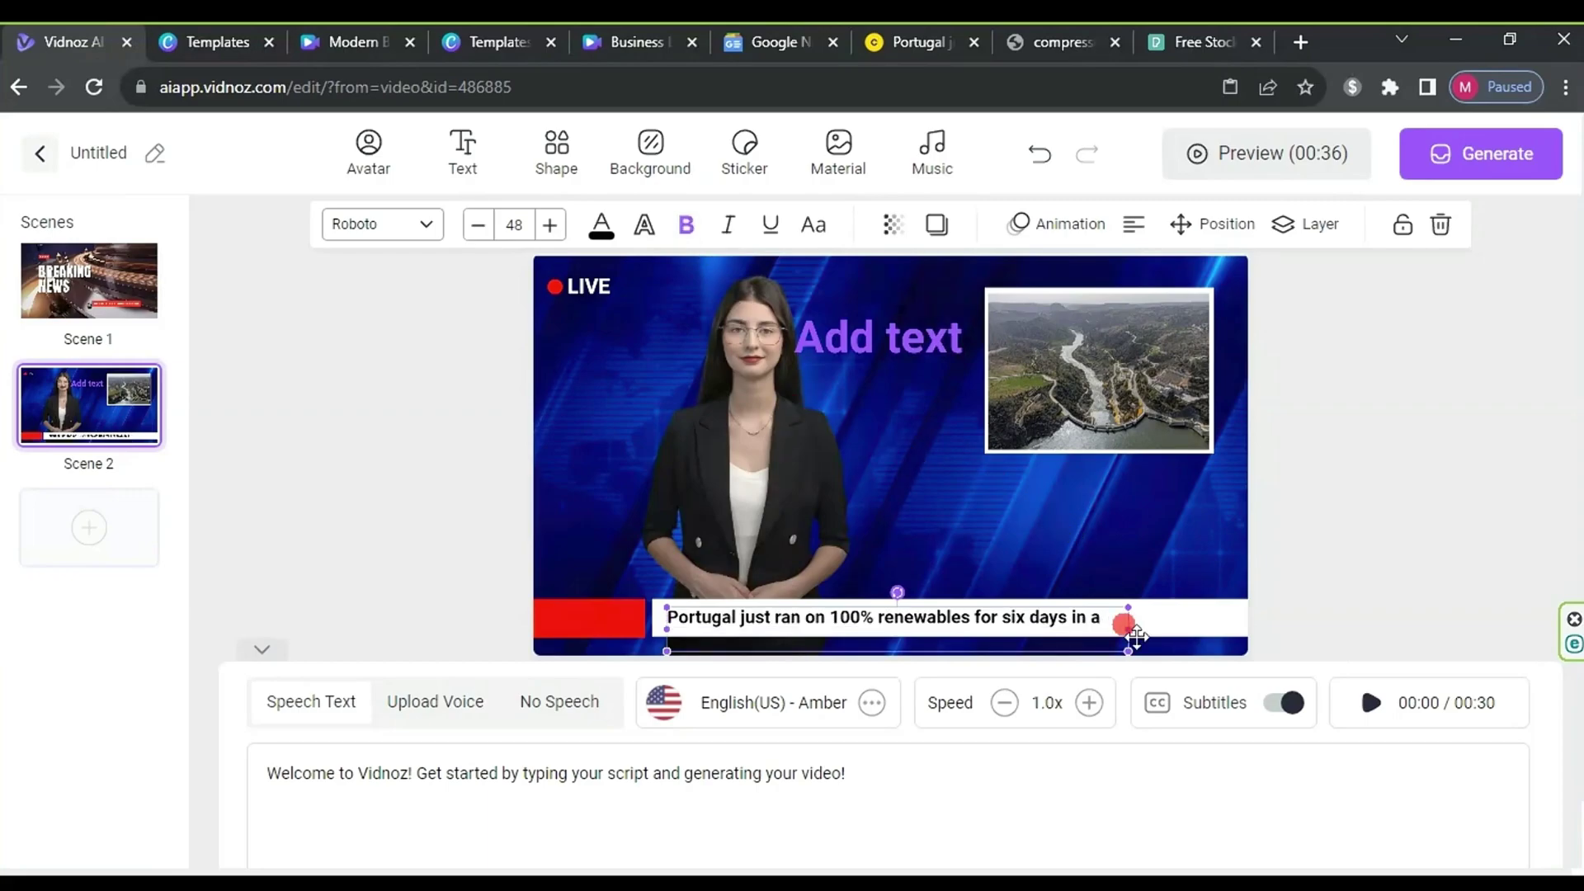
{"action": "left_click_drag", "start_coordinate": [1132, 632], "coordinate": [1173, 627]}
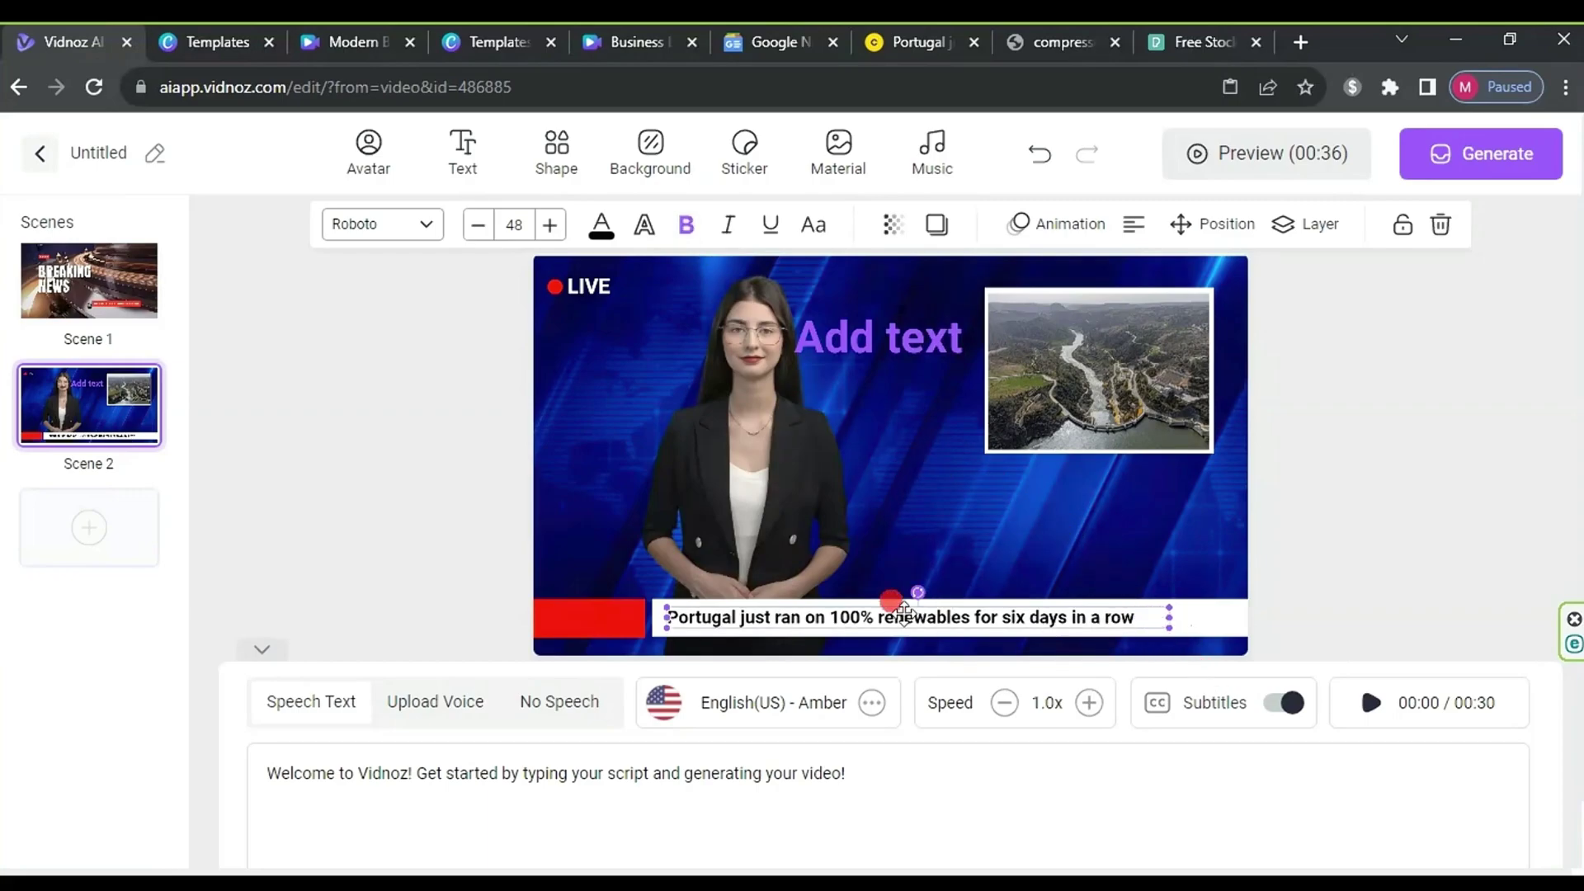
{"action": "mouse_move", "coordinate": [903, 611]}
{"action": "left_mouse_down"}
{"action": "mouse_move", "coordinate": [885, 615]}
{"action": "mouse_move", "coordinate": [898, 615]}
{"action": "left_mouse_up"}
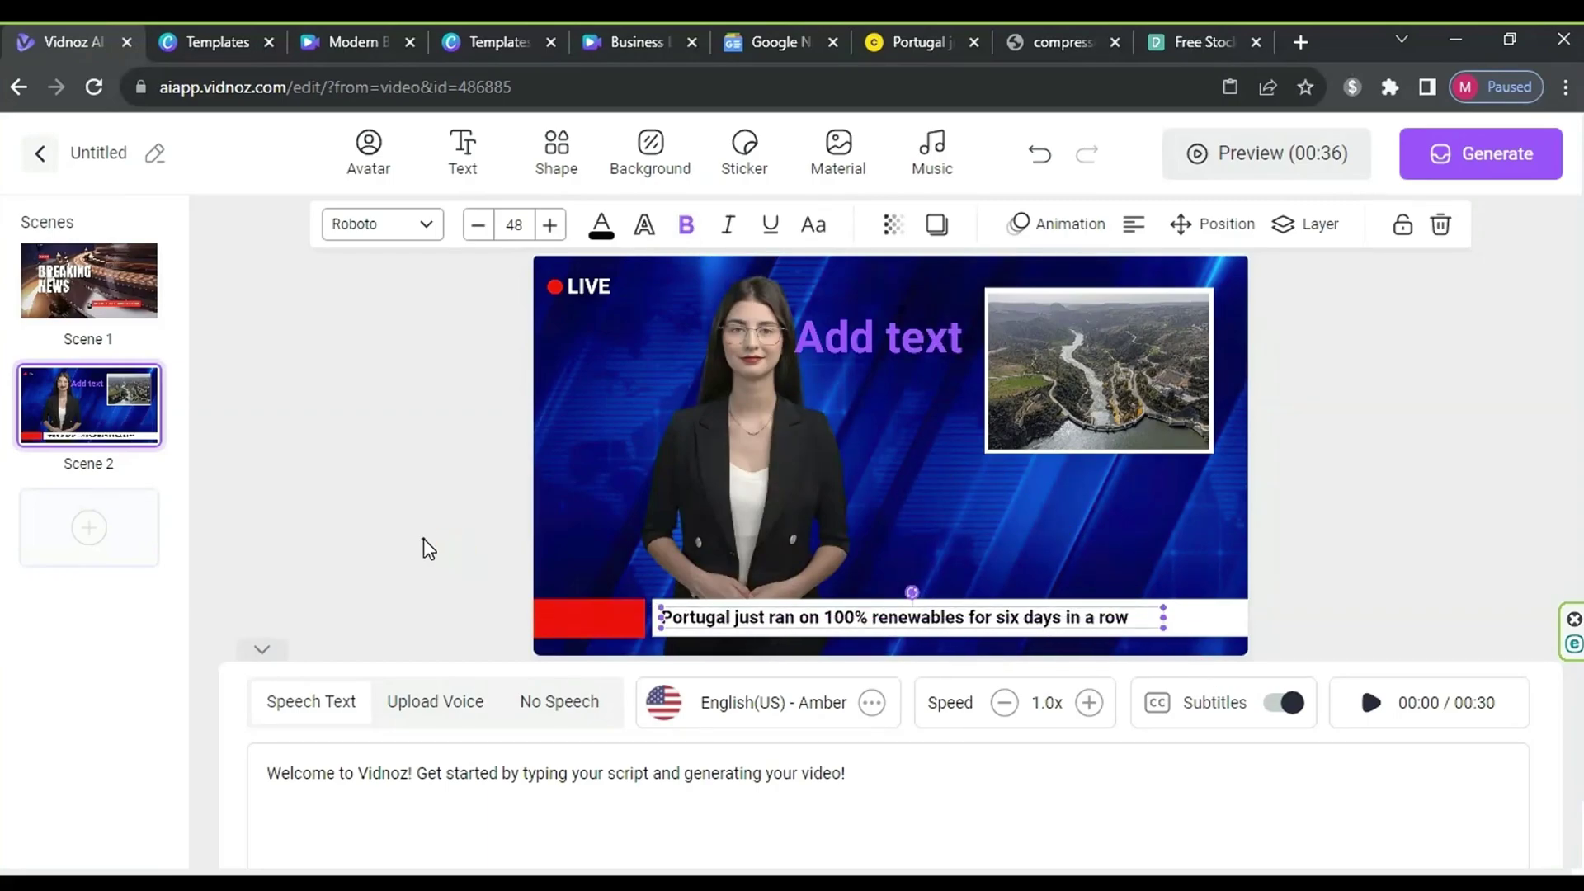
{"action": "left_click", "coordinate": [425, 545]}
Step: Add a white '12:00' title, shrunk and placed on the red block at bottom left
{"action": "left_click", "coordinate": [462, 148]}
{"action": "left_click", "coordinate": [593, 264]}
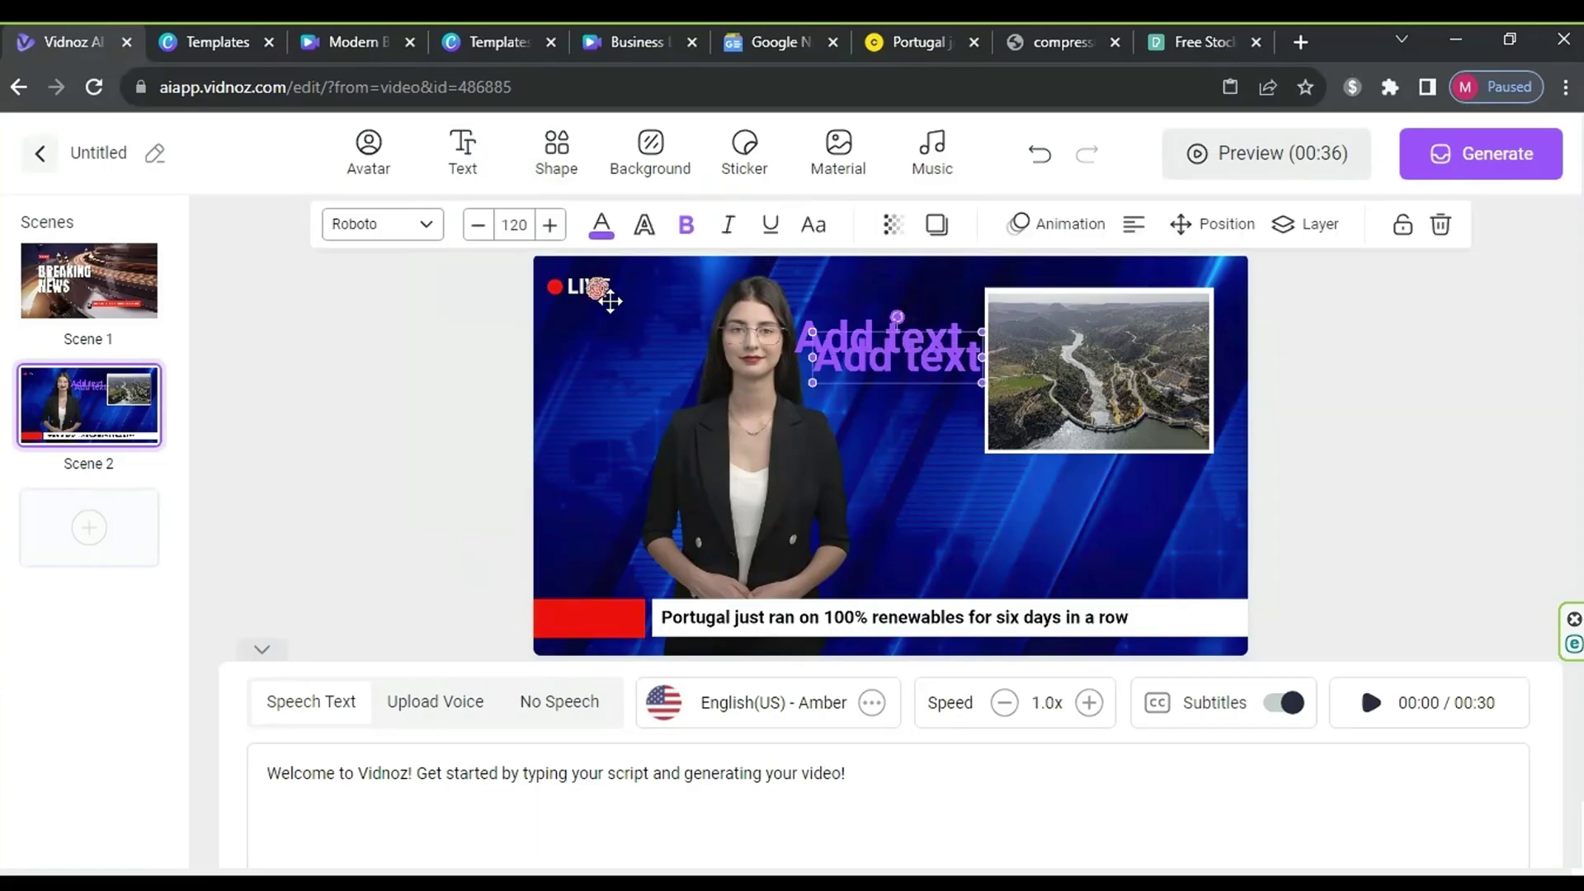
{"action": "left_click_drag", "start_coordinate": [915, 377], "coordinate": [901, 462]}
{"action": "double_click", "coordinate": [895, 462]}
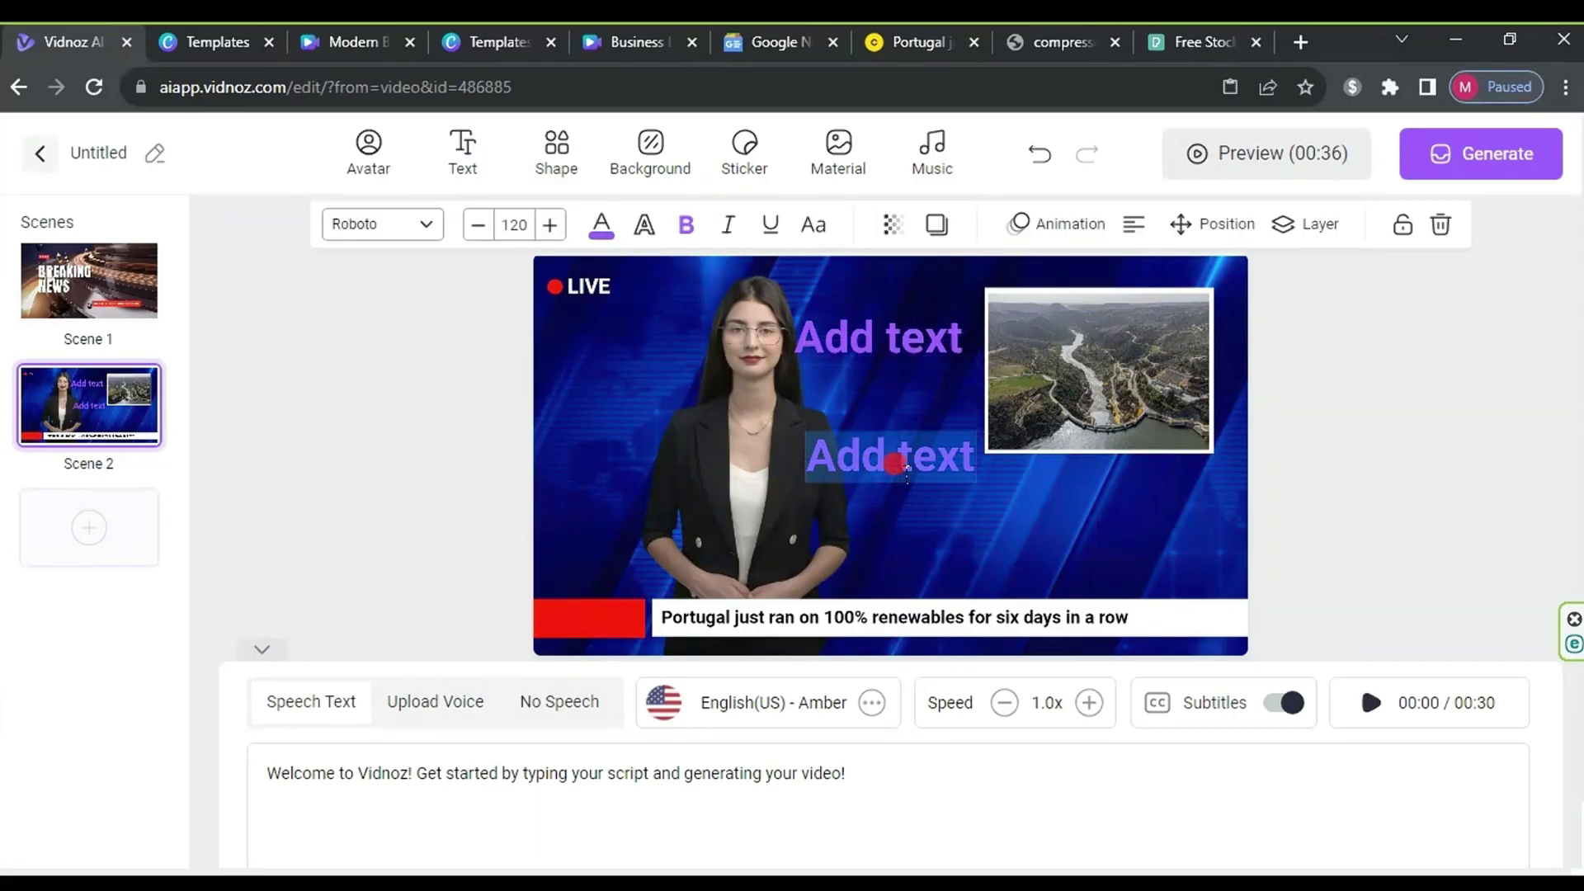
{"action": "type", "text": "12:00"}
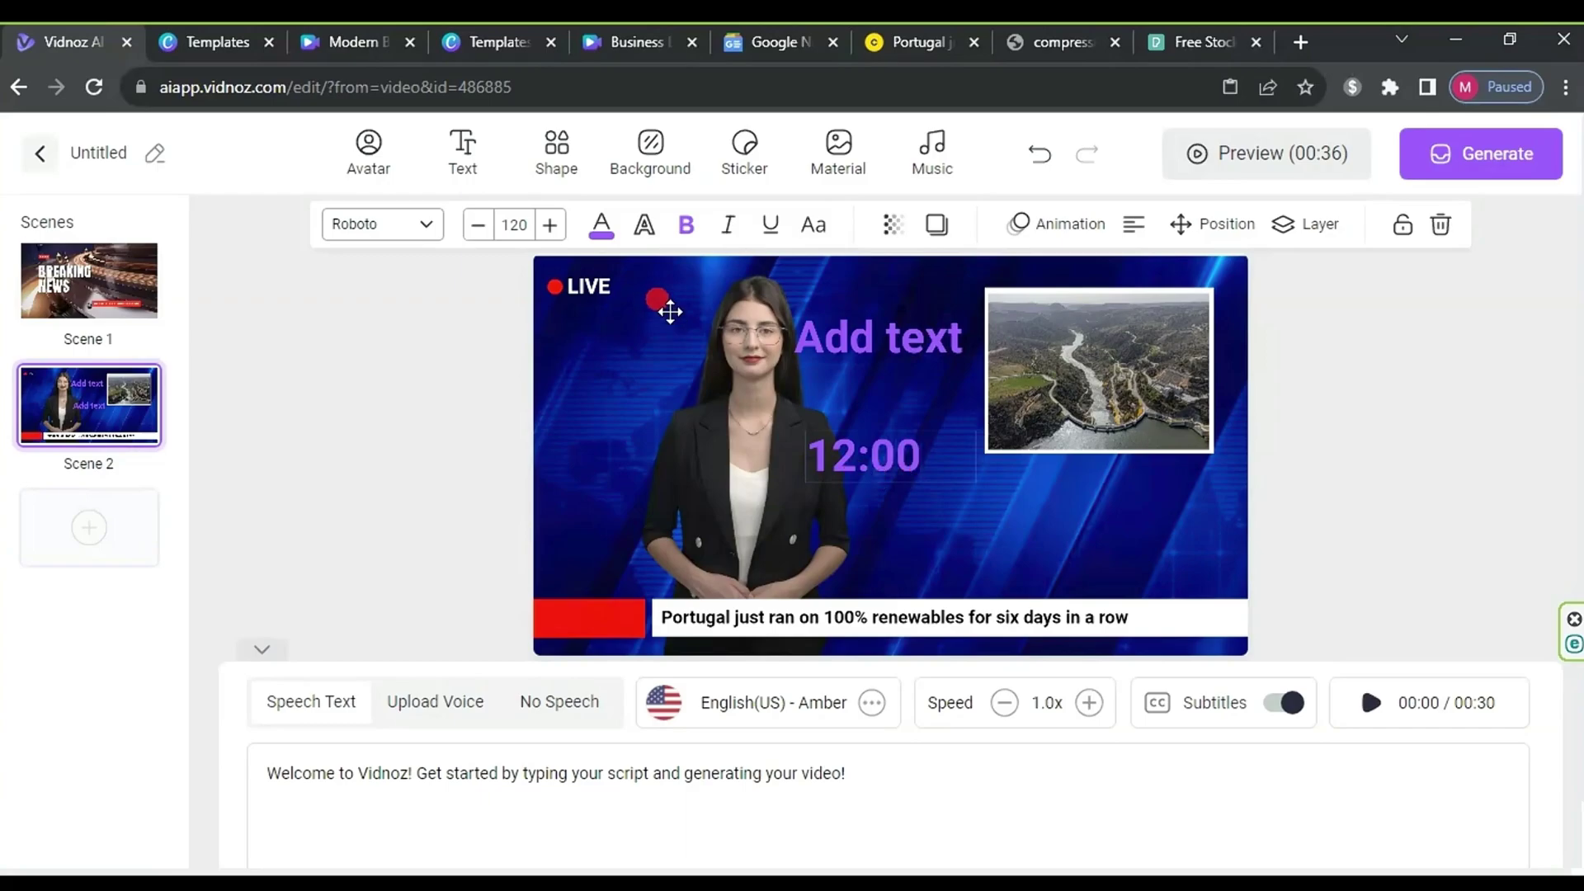
{"action": "left_click", "coordinate": [607, 235]}
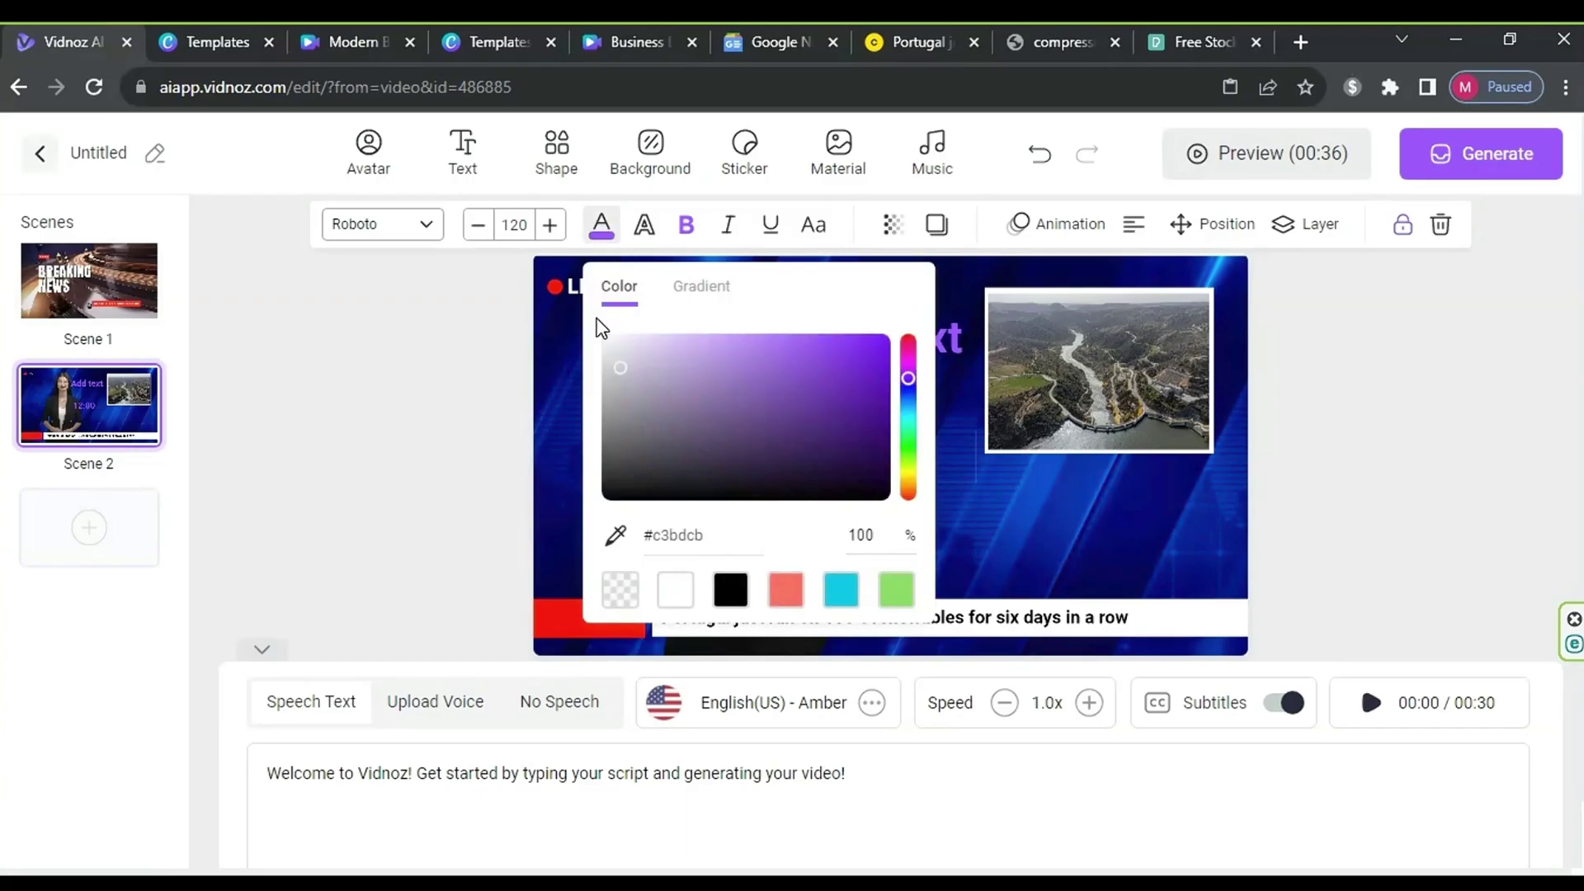
{"action": "left_click", "coordinate": [355, 416]}
{"action": "left_click", "coordinate": [825, 446]}
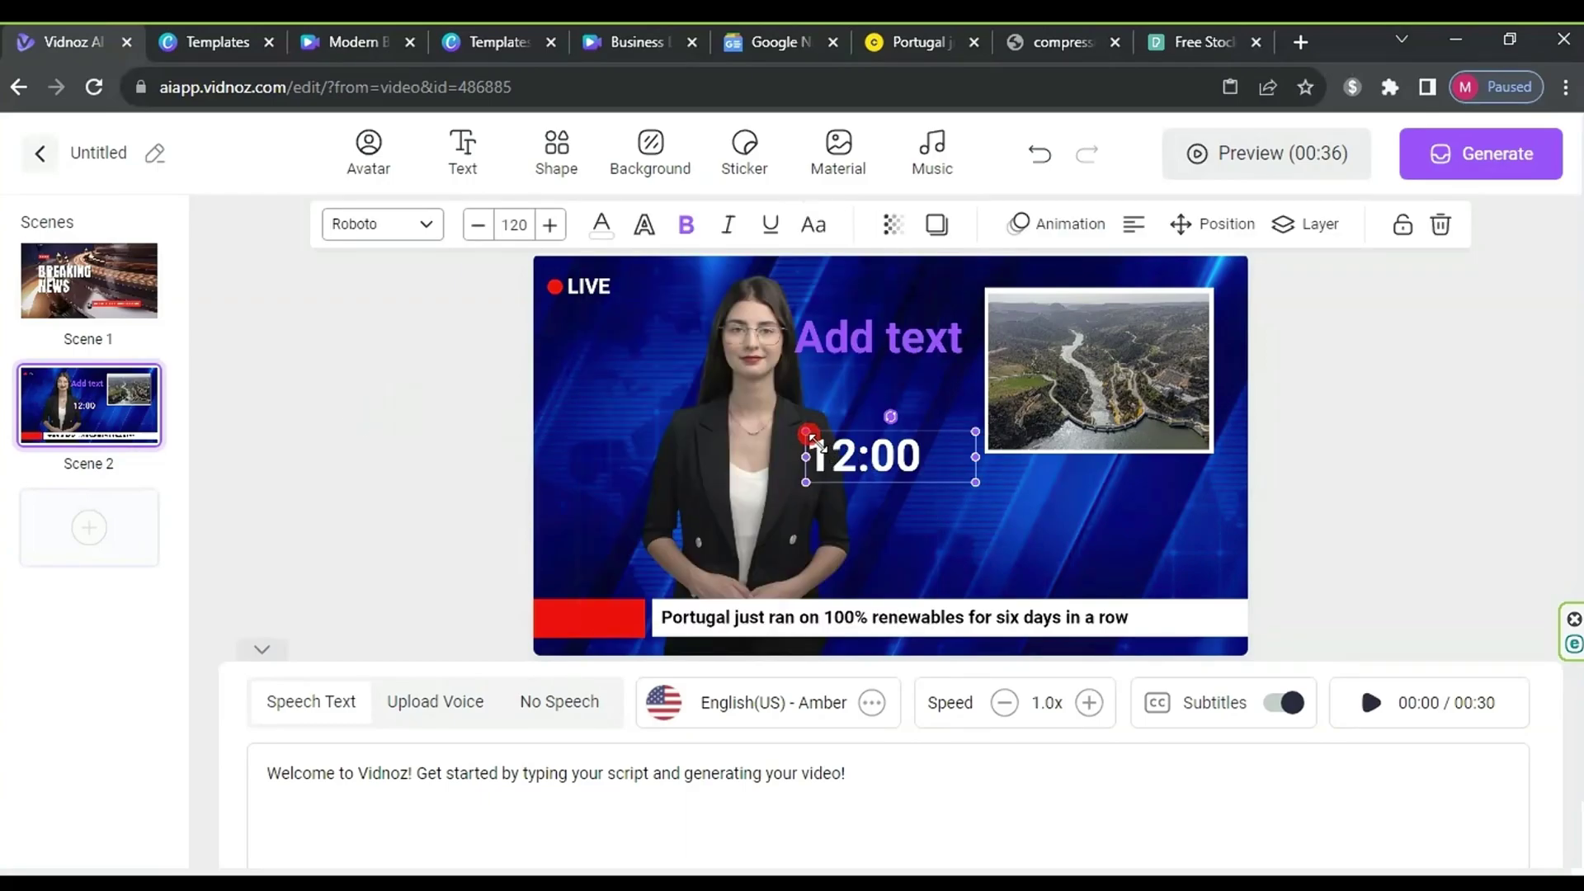
{"action": "left_click_drag", "start_coordinate": [808, 433], "coordinate": [608, 630]}
{"action": "left_click", "coordinate": [442, 577]}
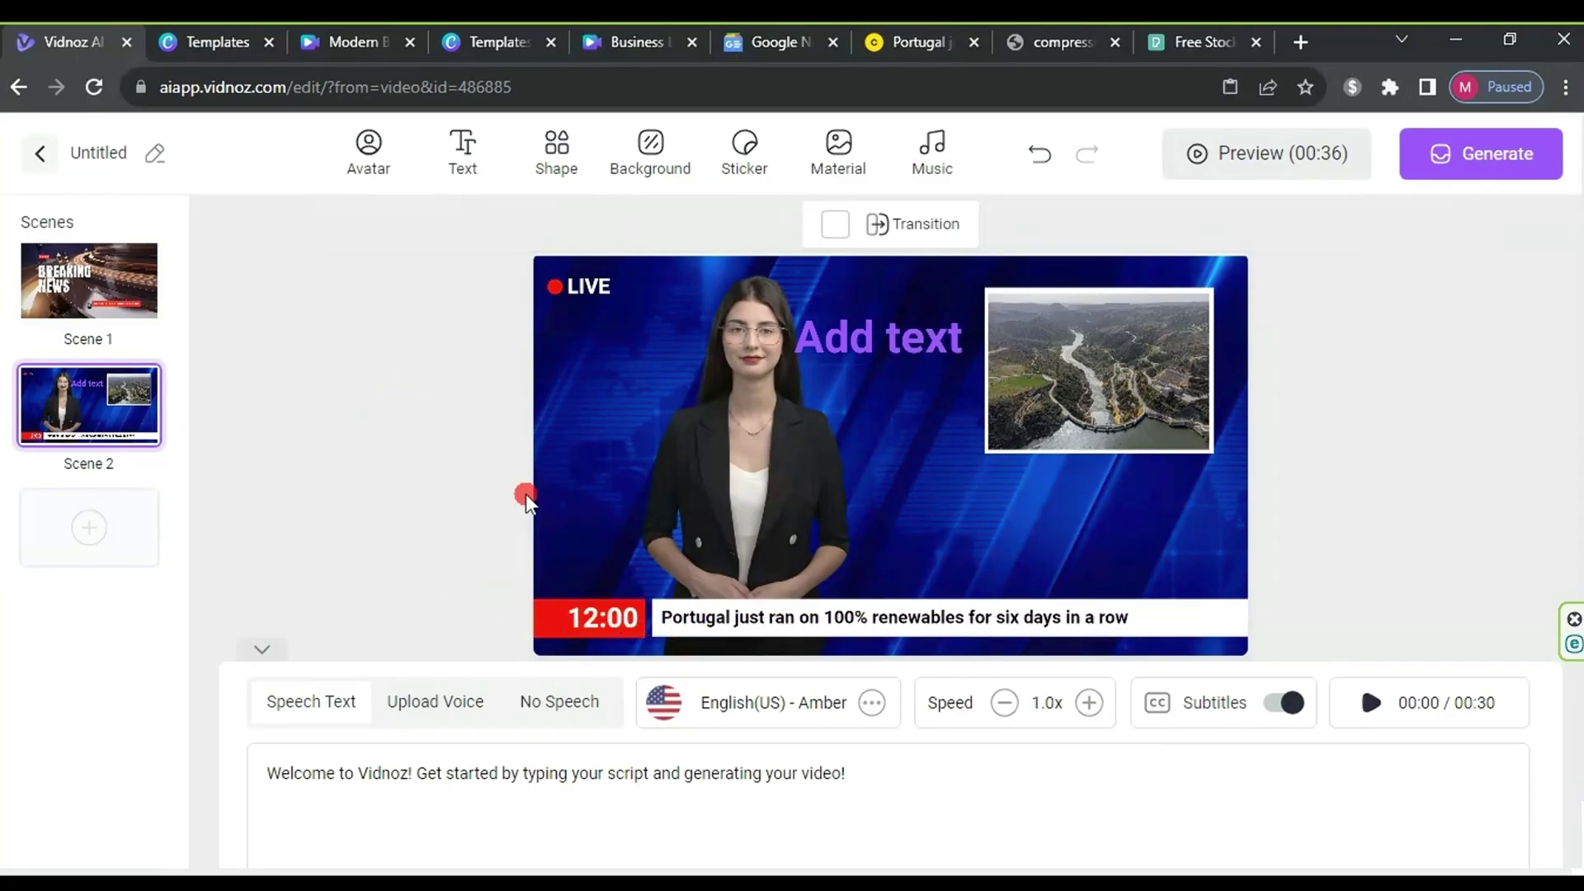
Step: Add the first animated Arrow sticker, shrunk and placed just before the 12:00 label
{"action": "left_click", "coordinate": [746, 149]}
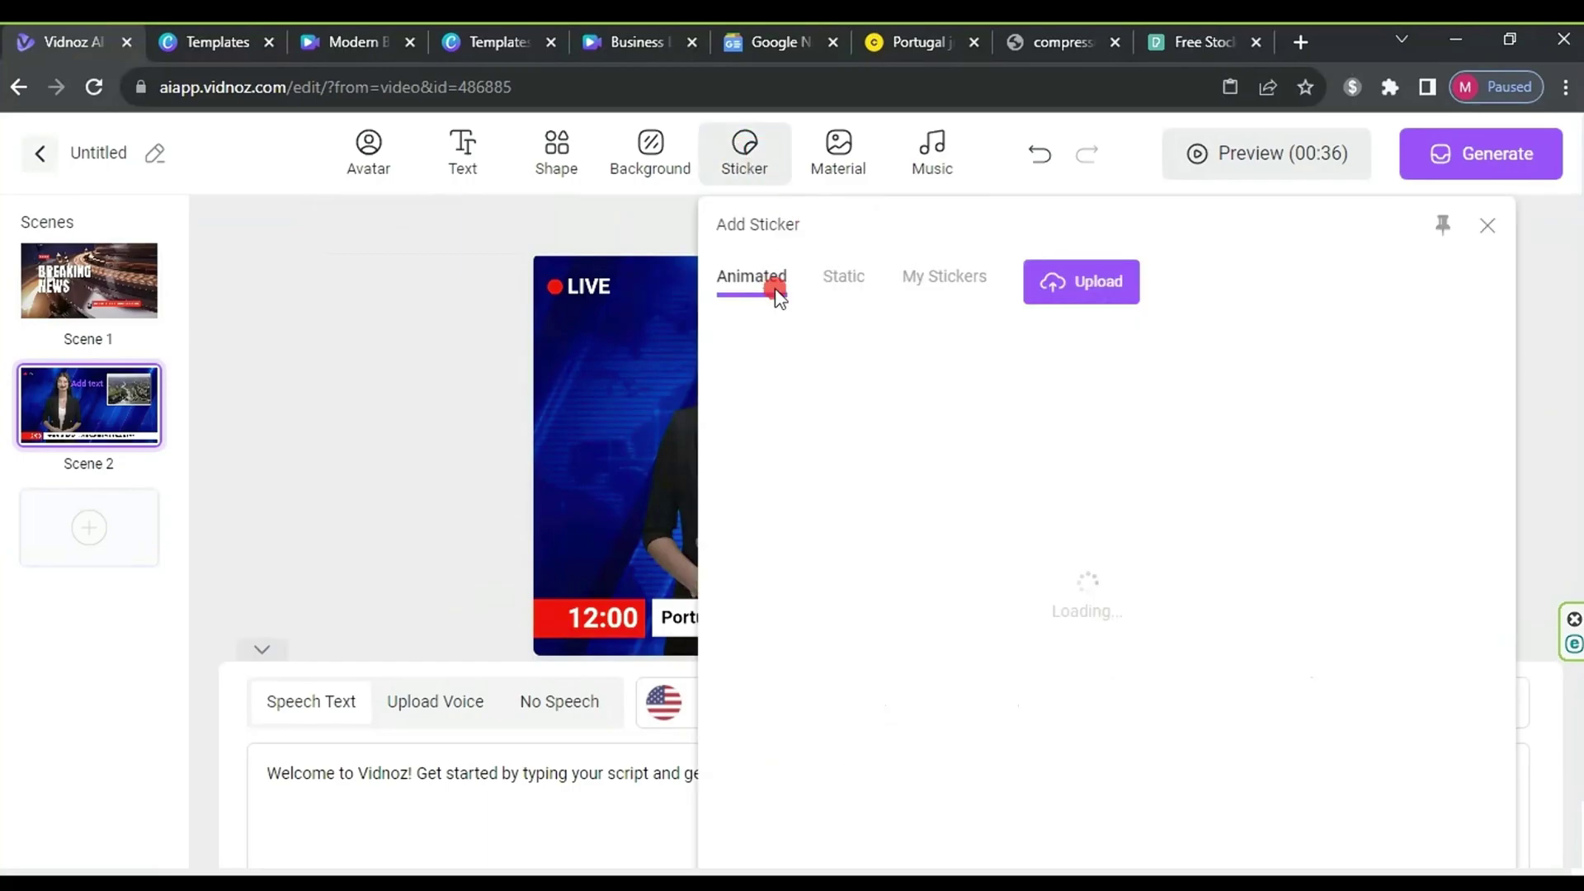
{"action": "scroll", "coordinate": [777, 297], "scroll_direction": "down", "scroll_amount": 1}
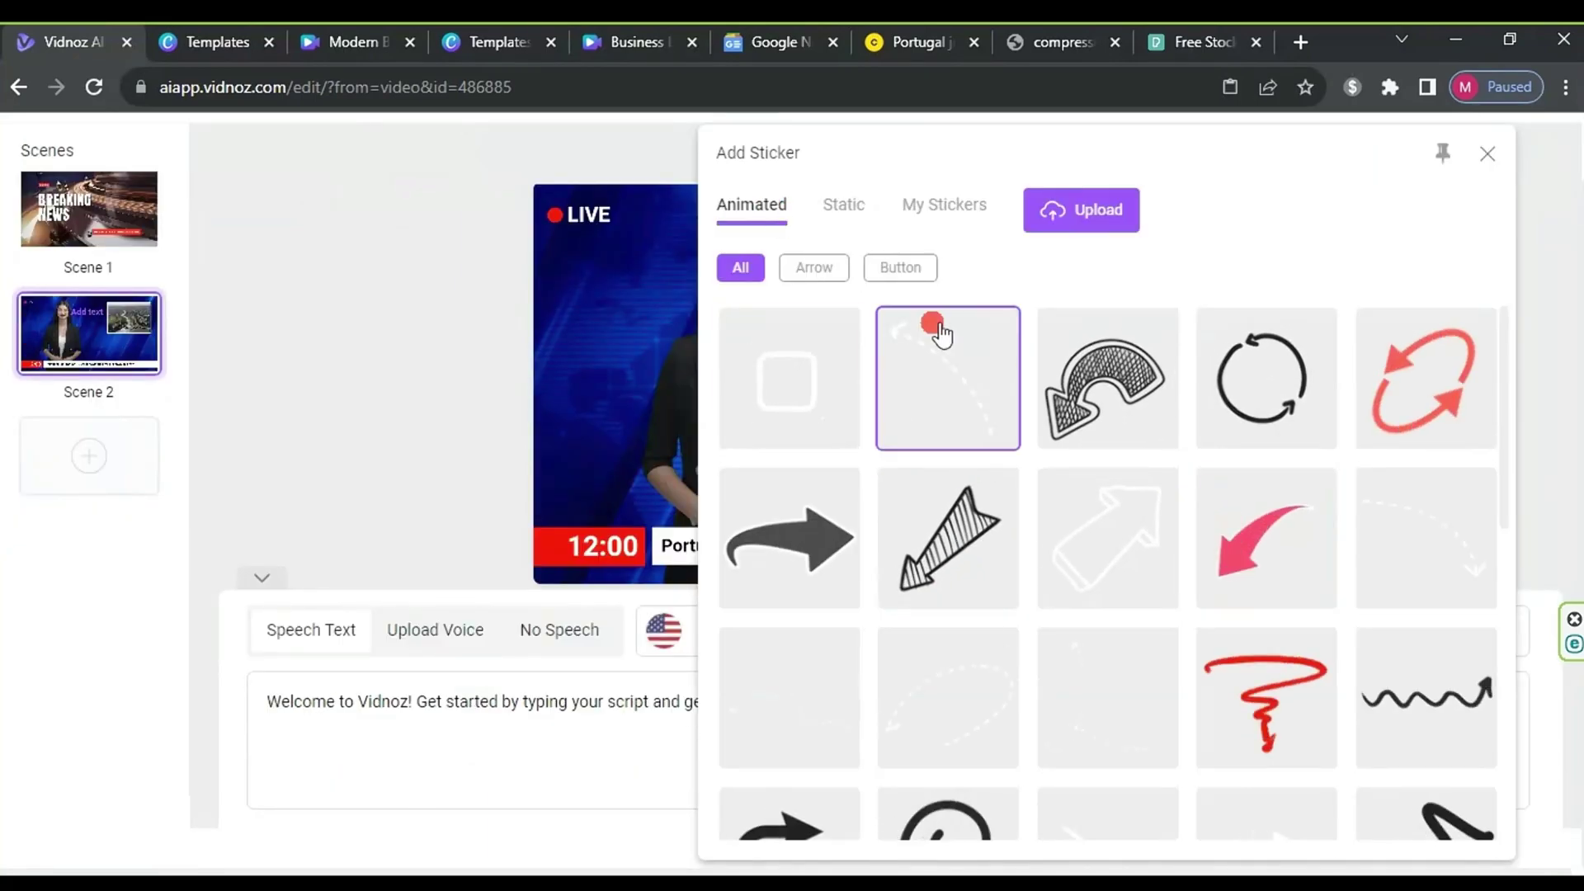
{"action": "left_click", "coordinate": [830, 266]}
{"action": "scroll", "coordinate": [1030, 549], "scroll_direction": "down", "scroll_amount": 2}
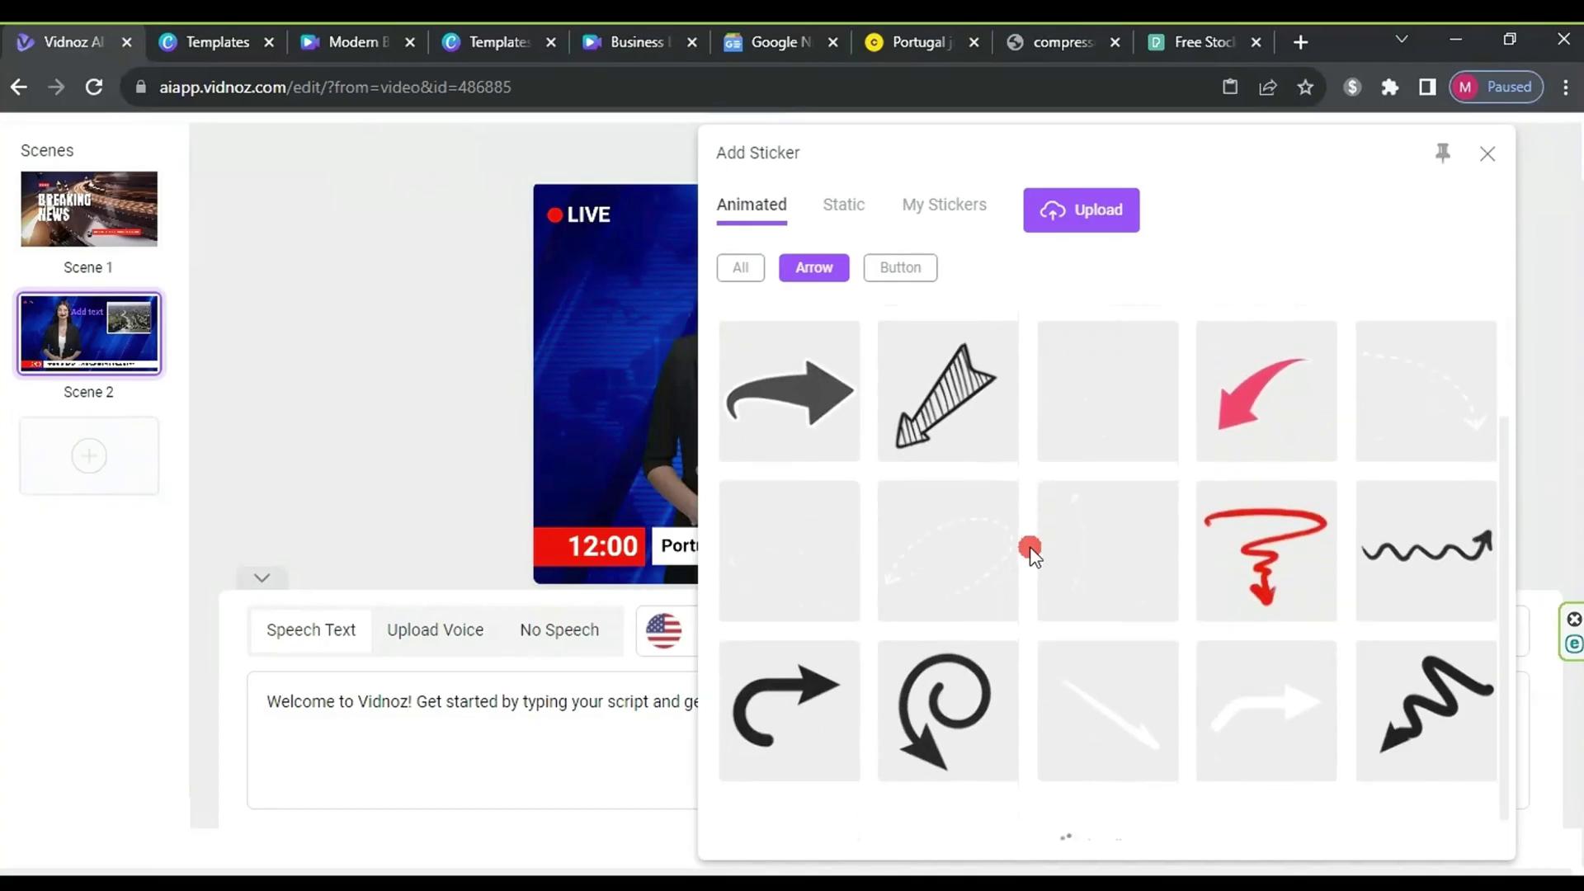
{"action": "scroll", "coordinate": [1030, 549], "scroll_direction": "down", "scroll_amount": 5}
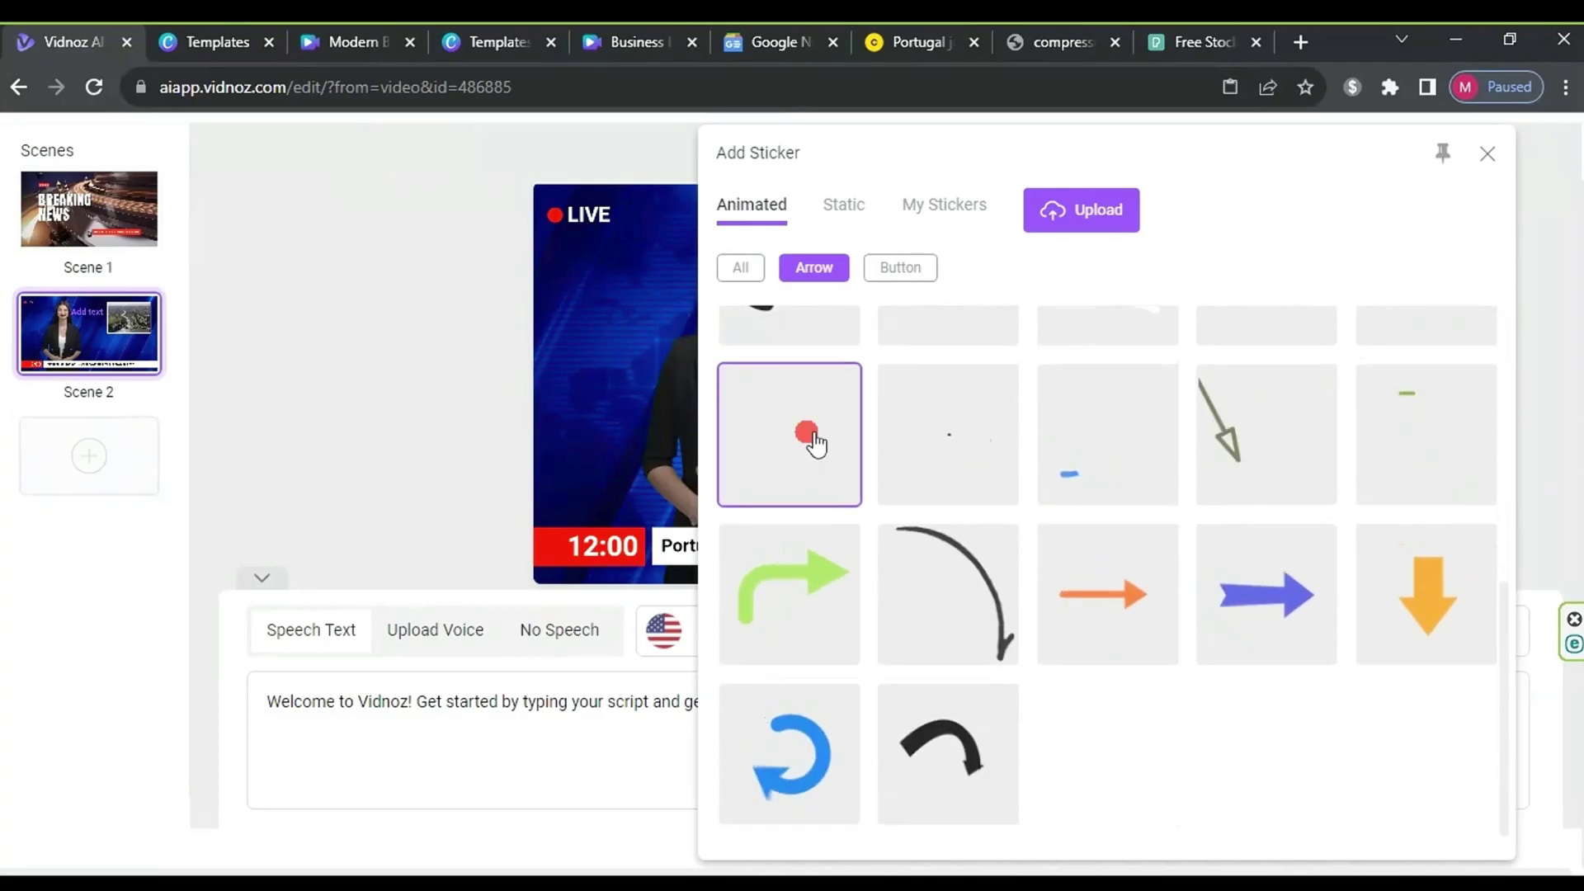
{"action": "left_click", "coordinate": [816, 443]}
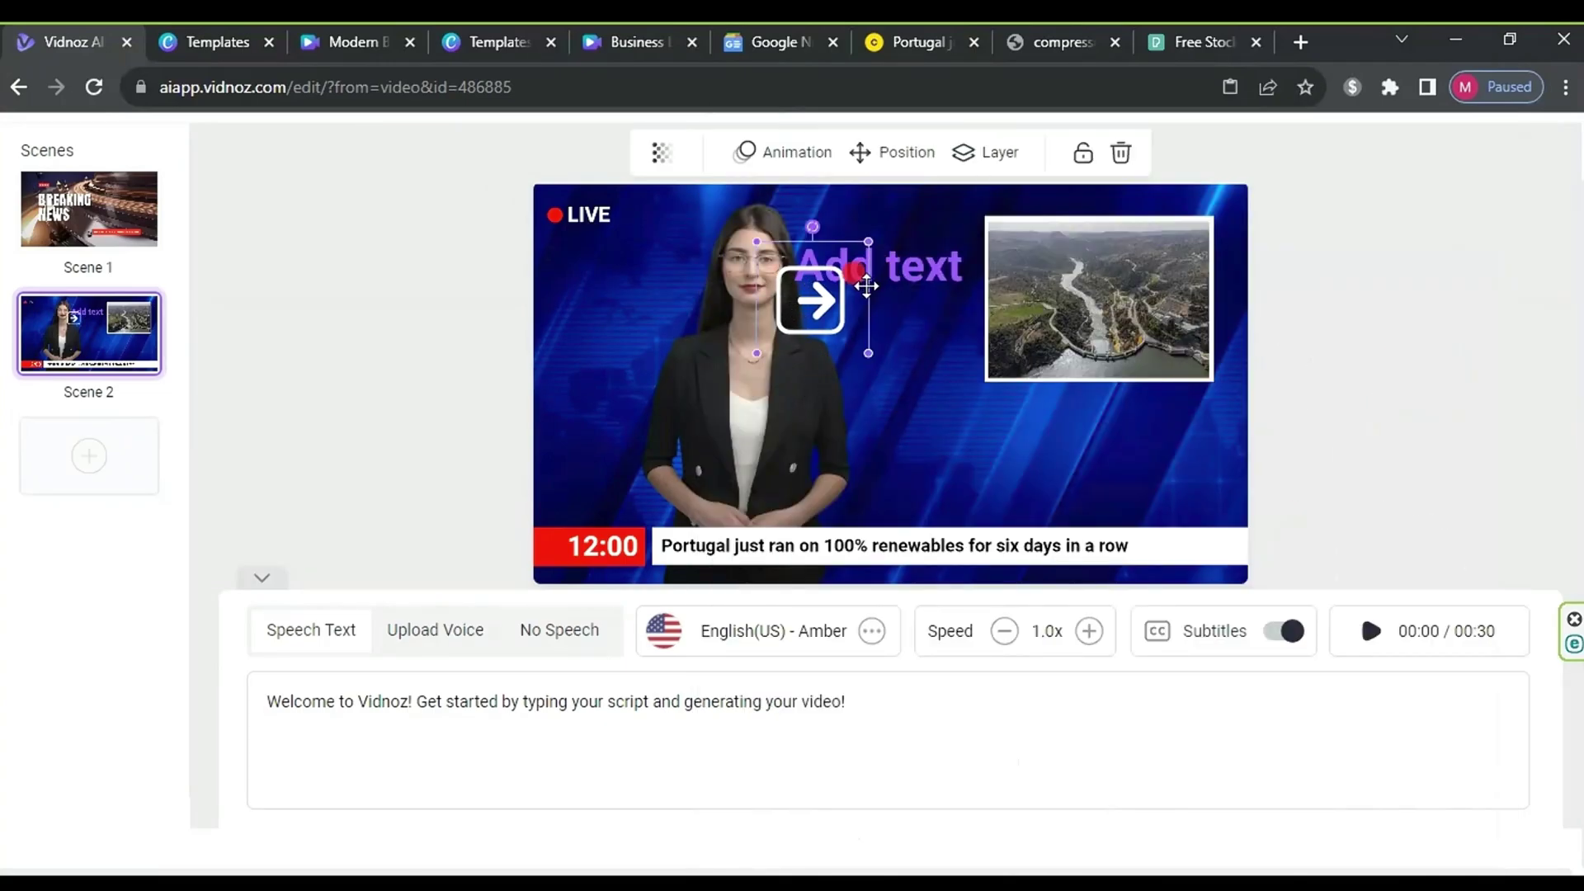
{"action": "left_click_drag", "start_coordinate": [866, 284], "coordinate": [564, 561]}
{"action": "left_click", "coordinate": [467, 543]}
Step: Delete the leftover 'Add text' placeholder title from Scene 2
{"action": "left_click", "coordinate": [552, 516]}
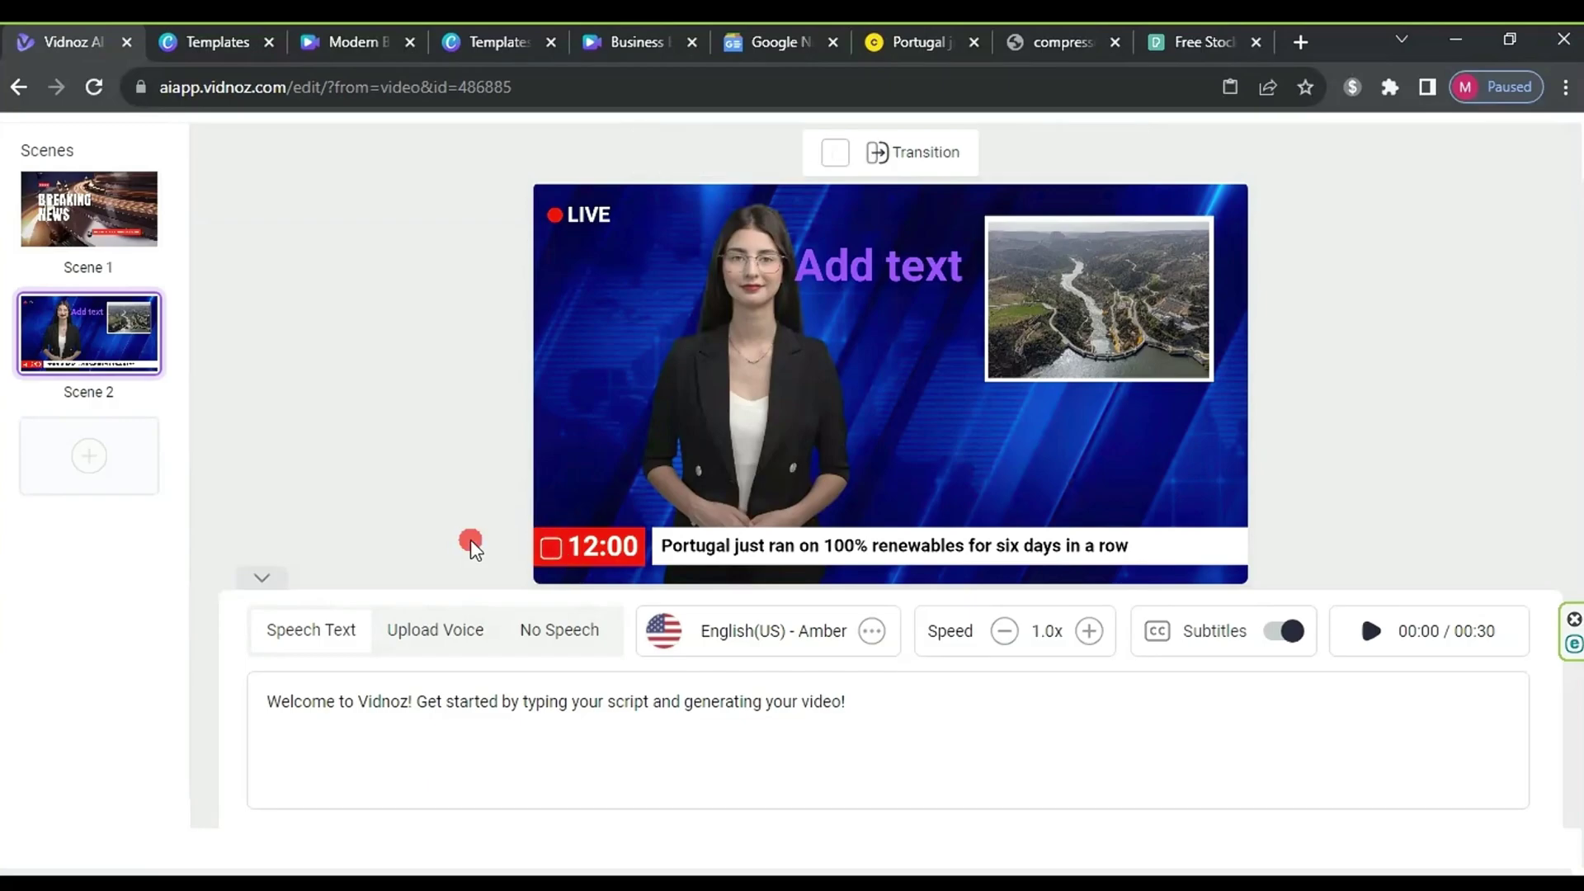
{"action": "left_click", "coordinate": [955, 267]}
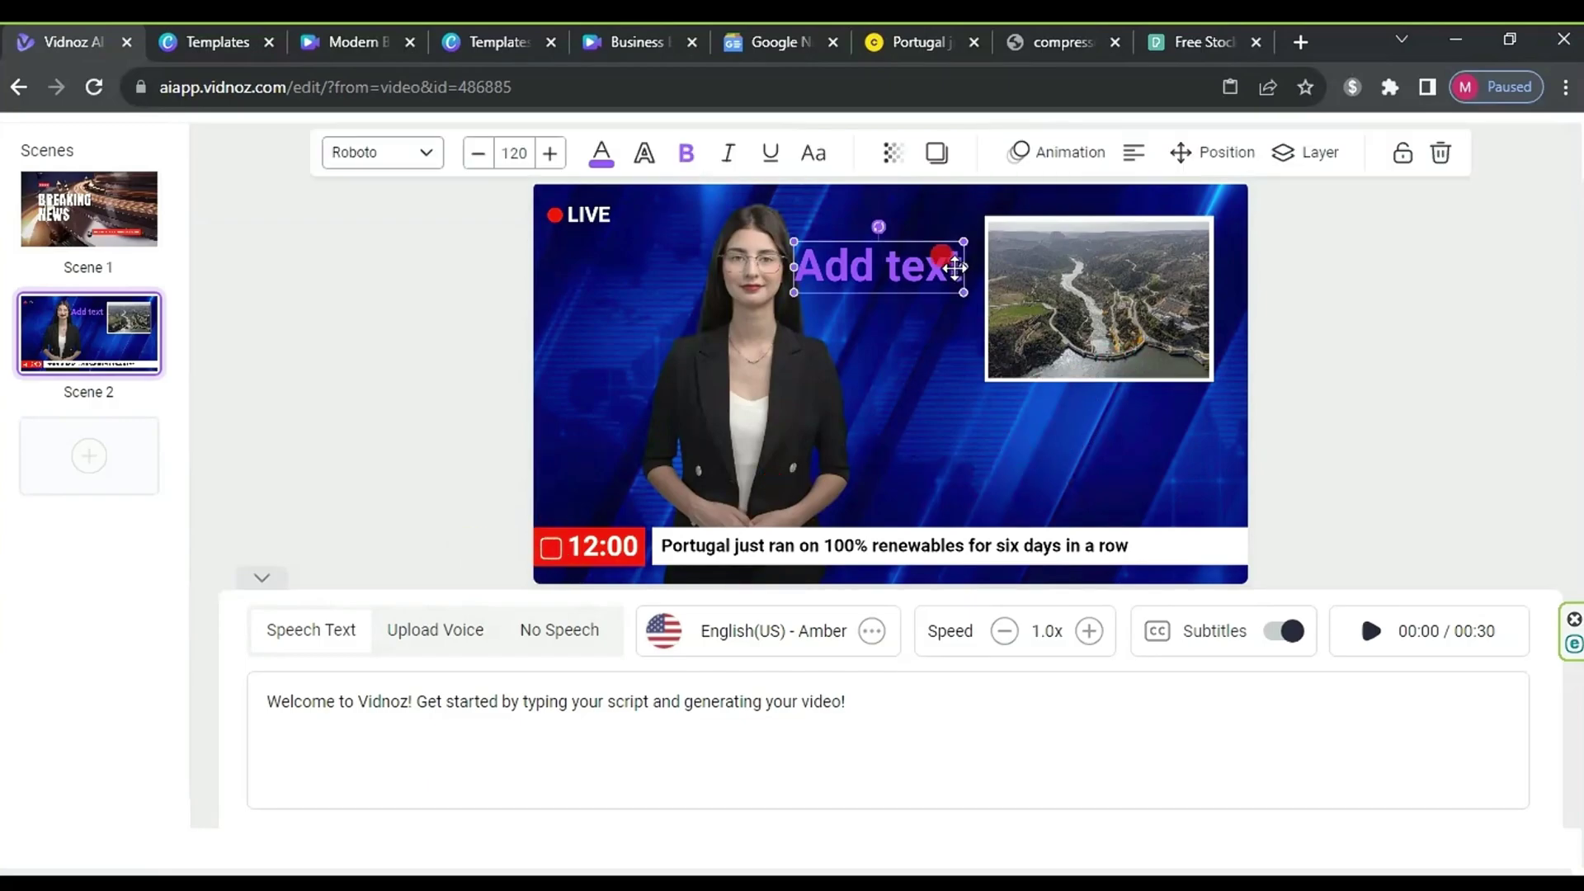
{"action": "left_click", "coordinate": [1292, 295]}
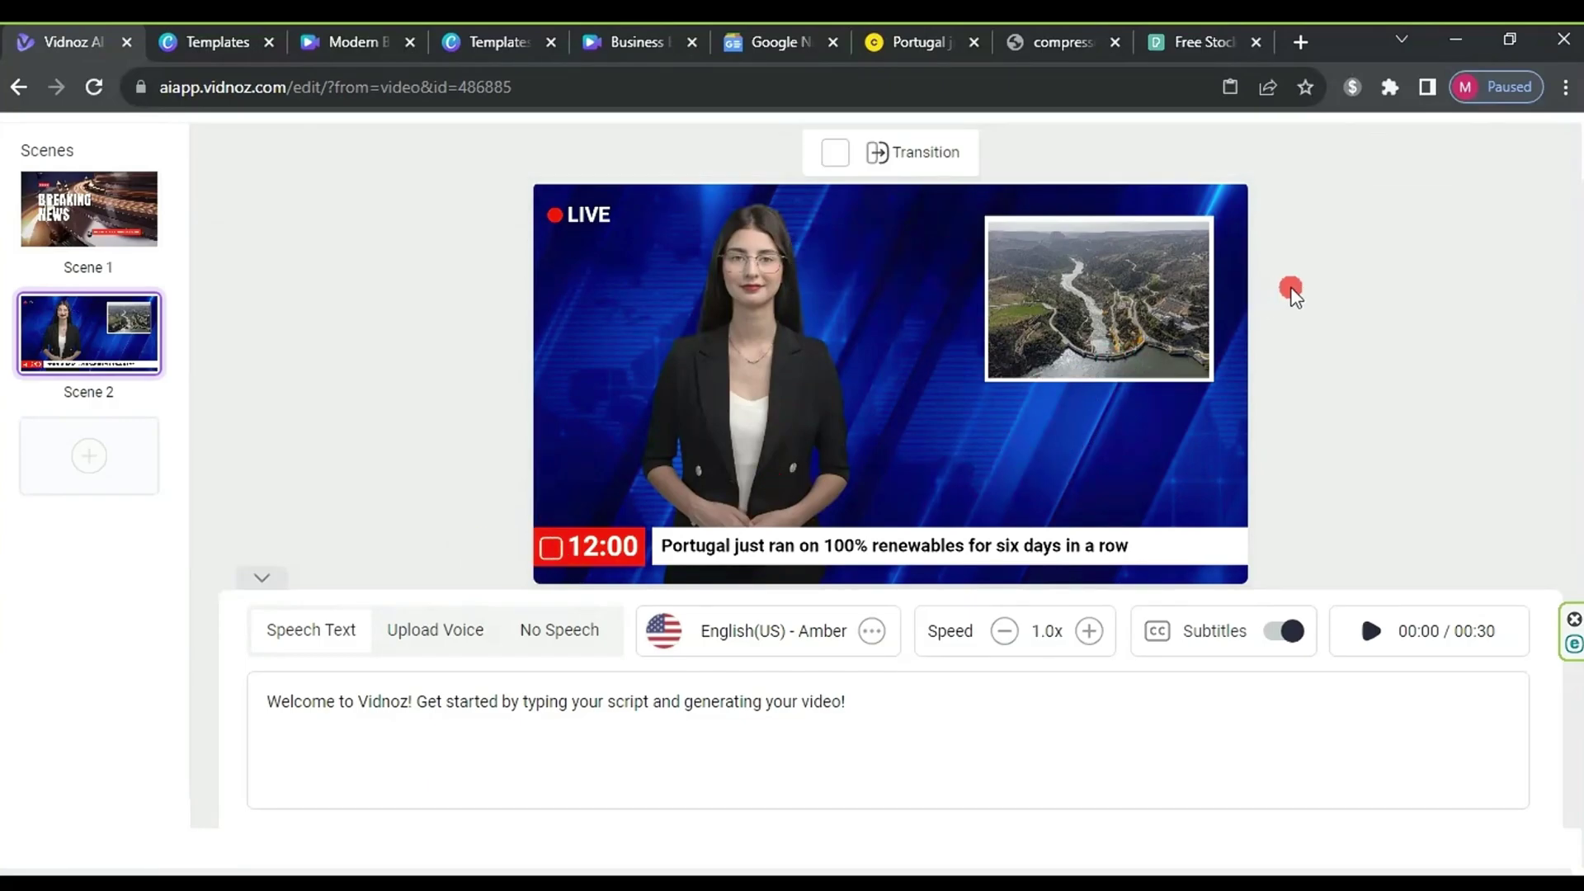
Step: Replace Scene 2's speech script with the Canary Media article's opening Nazaré paragraph
{"action": "left_click", "coordinate": [940, 38]}
{"action": "scroll", "coordinate": [327, 512], "scroll_direction": "down", "scroll_amount": 10}
{"action": "double_click", "coordinate": [169, 434]}
{"action": "left_click_drag", "start_coordinate": [446, 483], "coordinate": [184, 542]}
{"action": "key", "text": "ctrl+c"}
{"action": "right_click", "coordinate": [183, 542]}
{"action": "left_click", "coordinate": [225, 551]}
{"action": "left_click", "coordinate": [72, 41]}
{"action": "triple_click", "coordinate": [512, 705]}
{"action": "key", "text": "ctrl+v"}
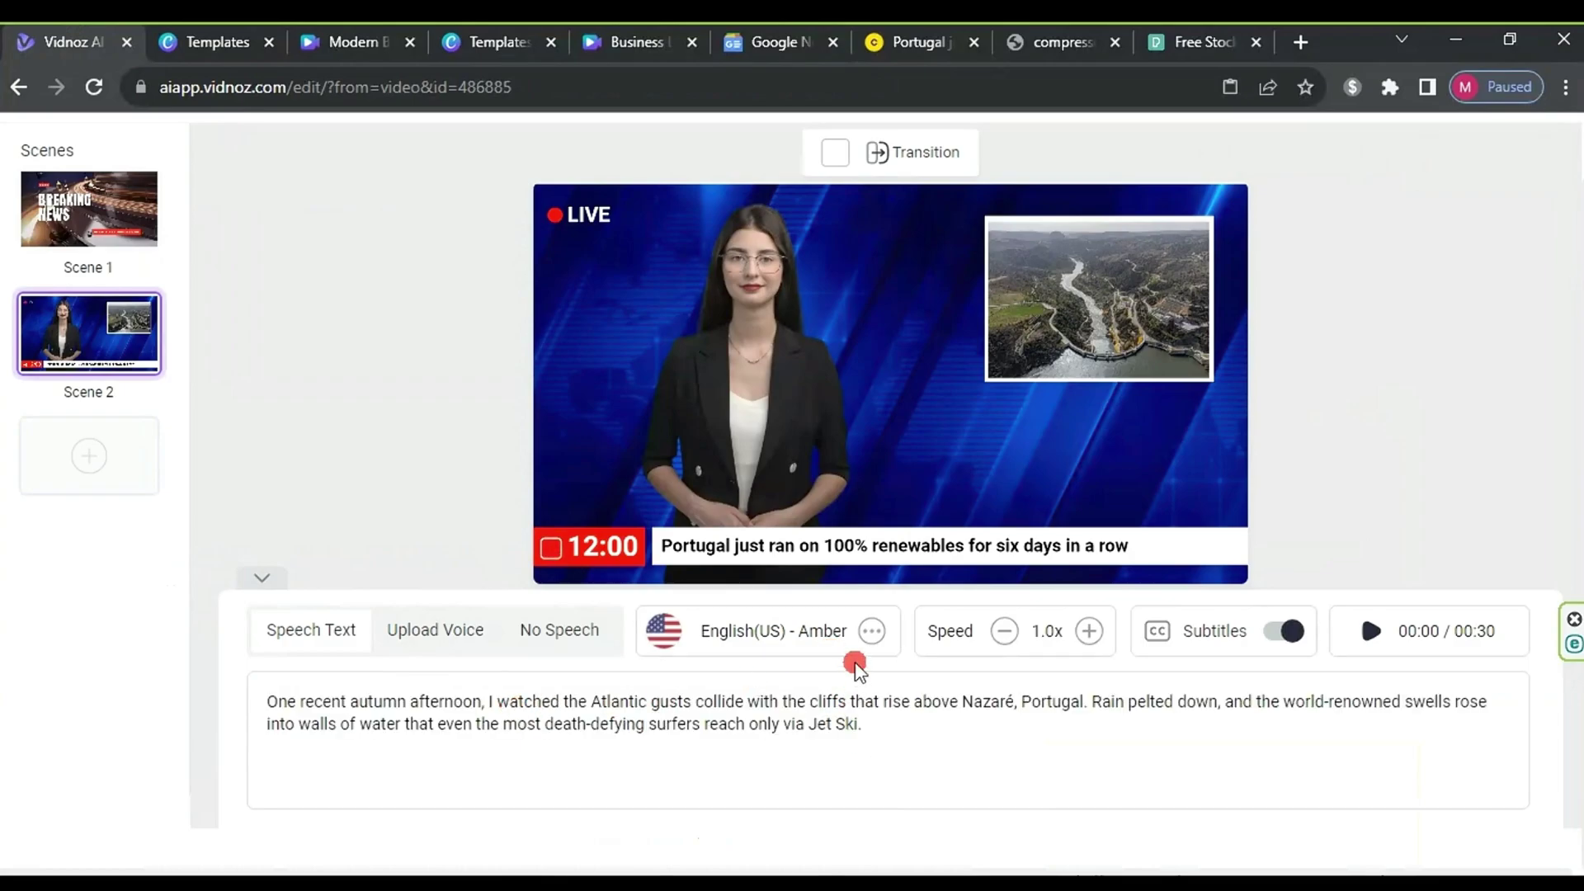
Step: Keep English as the voice language and choose the female voice English(US) - Aria
{"action": "left_click", "coordinate": [768, 647]}
{"action": "left_click", "coordinate": [780, 273]}
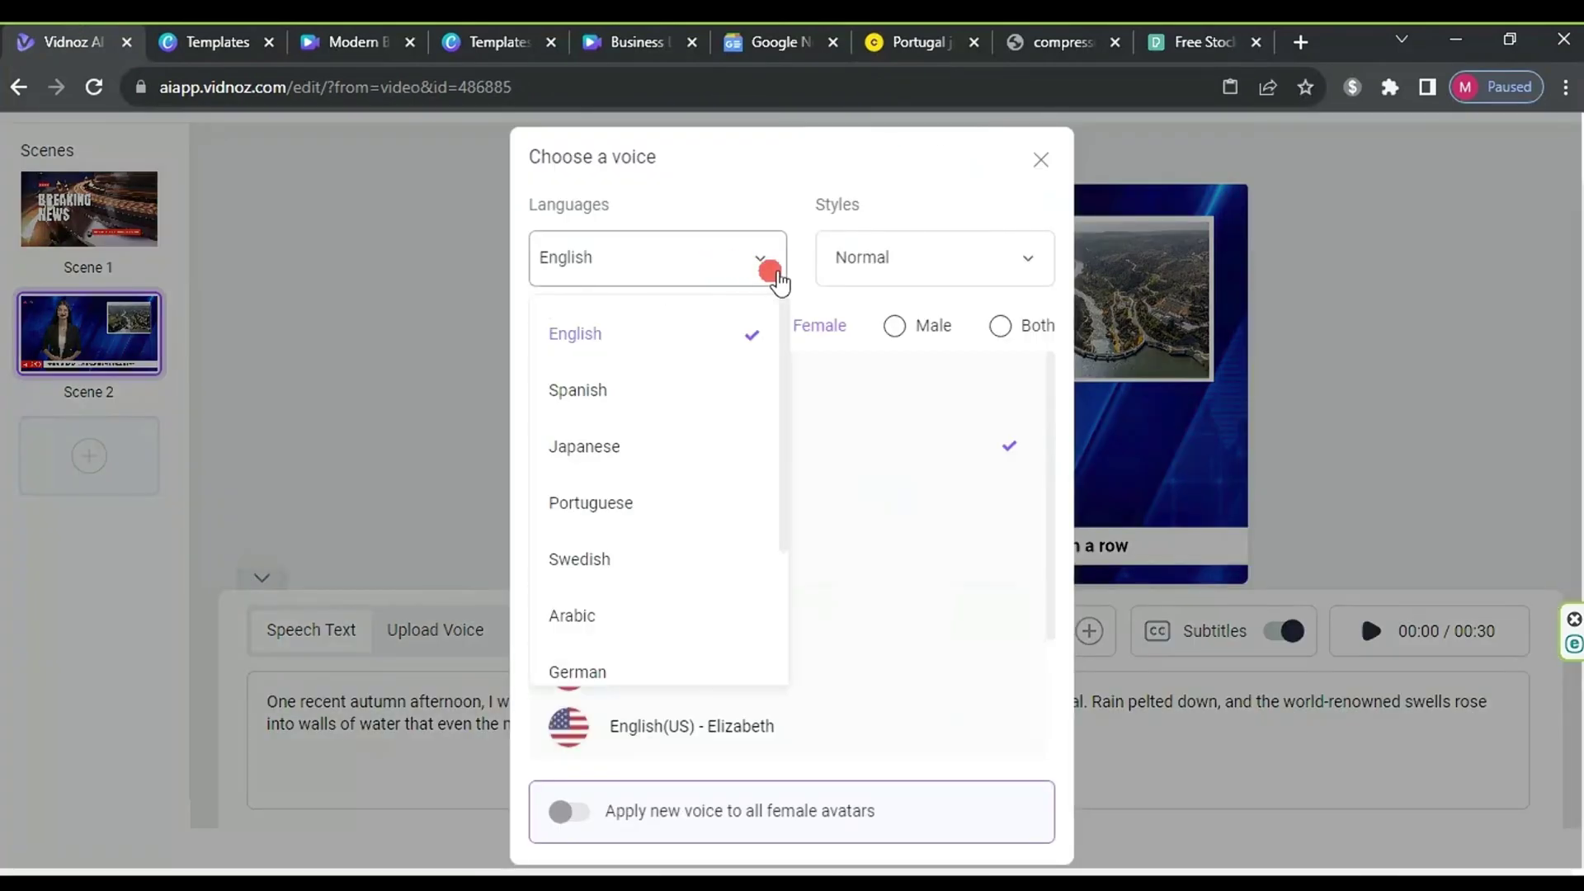
{"action": "scroll", "coordinate": [976, 400], "scroll_direction": "down", "scroll_amount": 1}
{"action": "scroll", "coordinate": [647, 417], "scroll_direction": "down", "scroll_amount": 1}
{"action": "scroll", "coordinate": [658, 421], "scroll_direction": "down", "scroll_amount": 10}
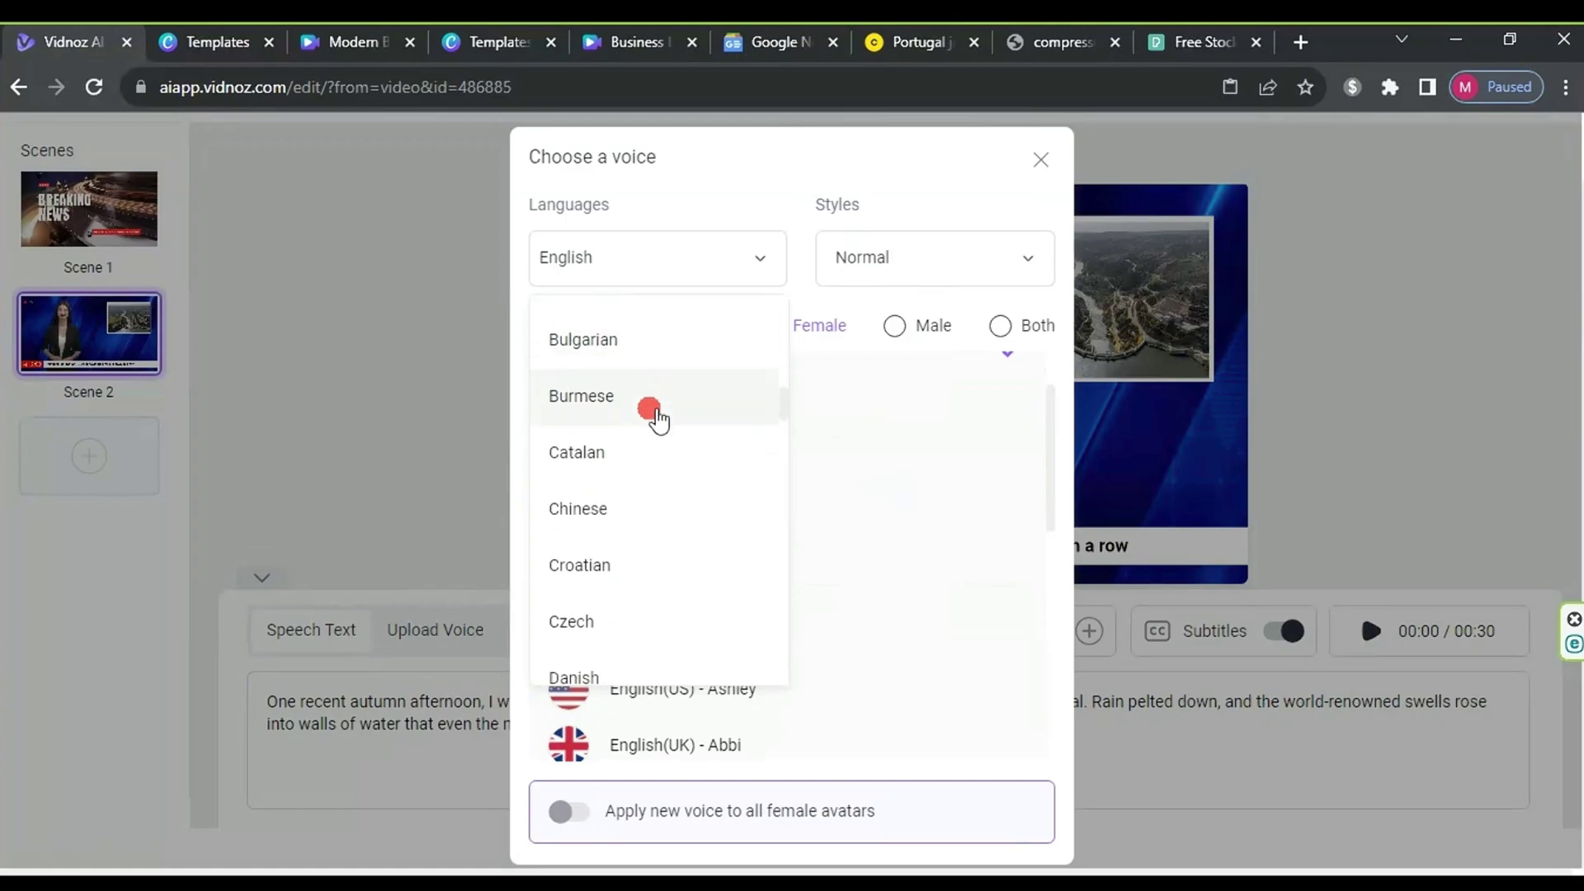
{"action": "scroll", "coordinate": [658, 417], "scroll_direction": "down", "scroll_amount": 5}
{"action": "scroll", "coordinate": [655, 414], "scroll_direction": "up", "scroll_amount": 15}
{"action": "left_click", "coordinate": [797, 291]}
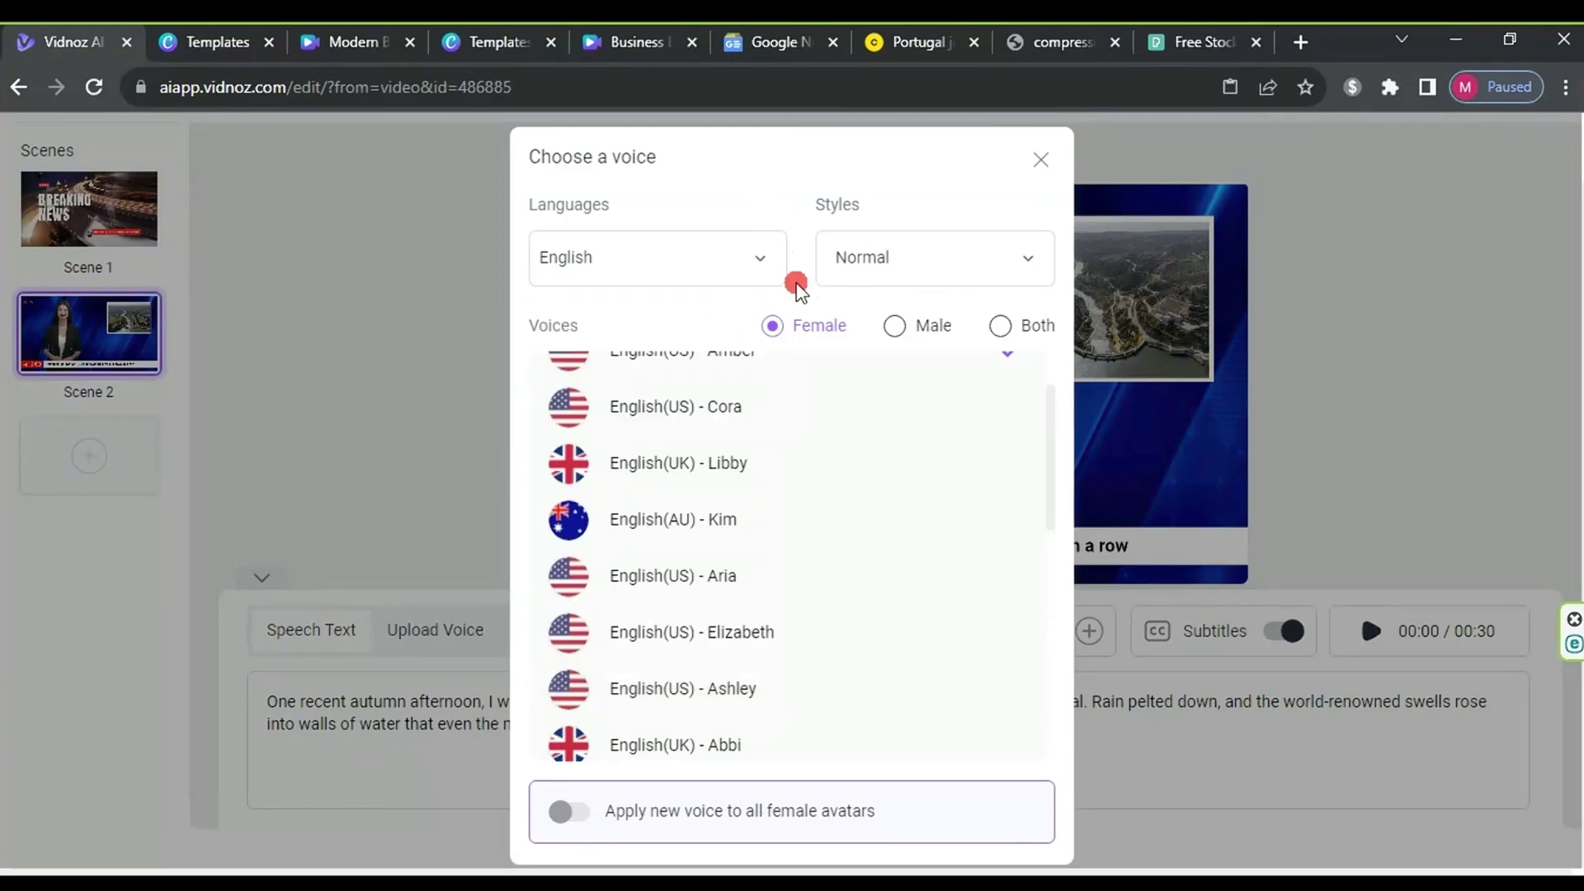
{"action": "scroll", "coordinate": [702, 511], "scroll_direction": "up", "scroll_amount": 2}
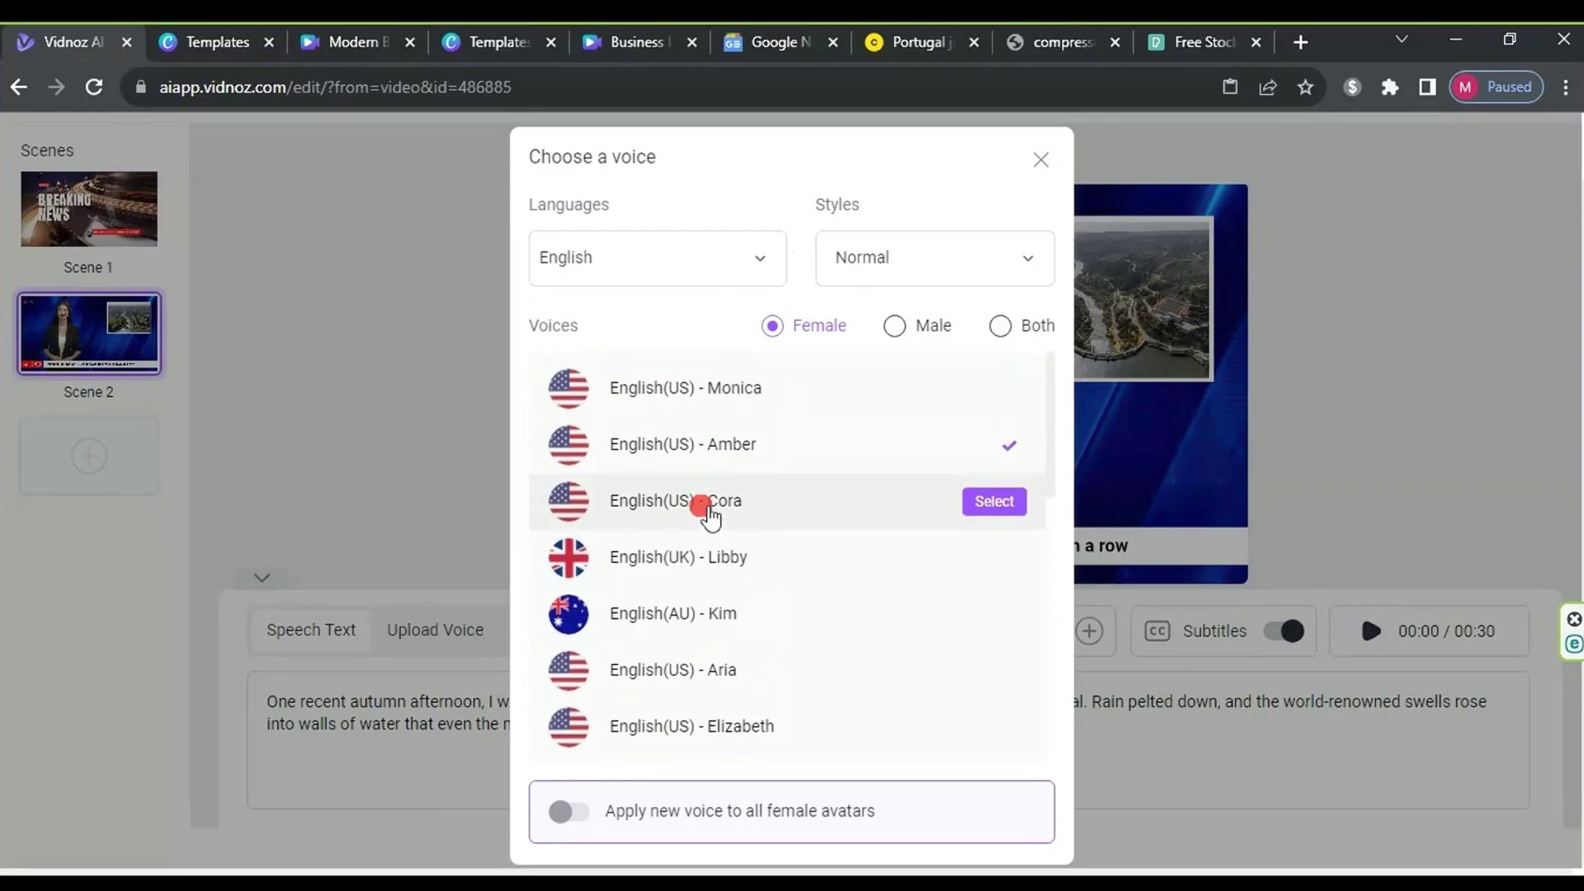
{"action": "scroll", "coordinate": [705, 514], "scroll_direction": "down", "scroll_amount": 1}
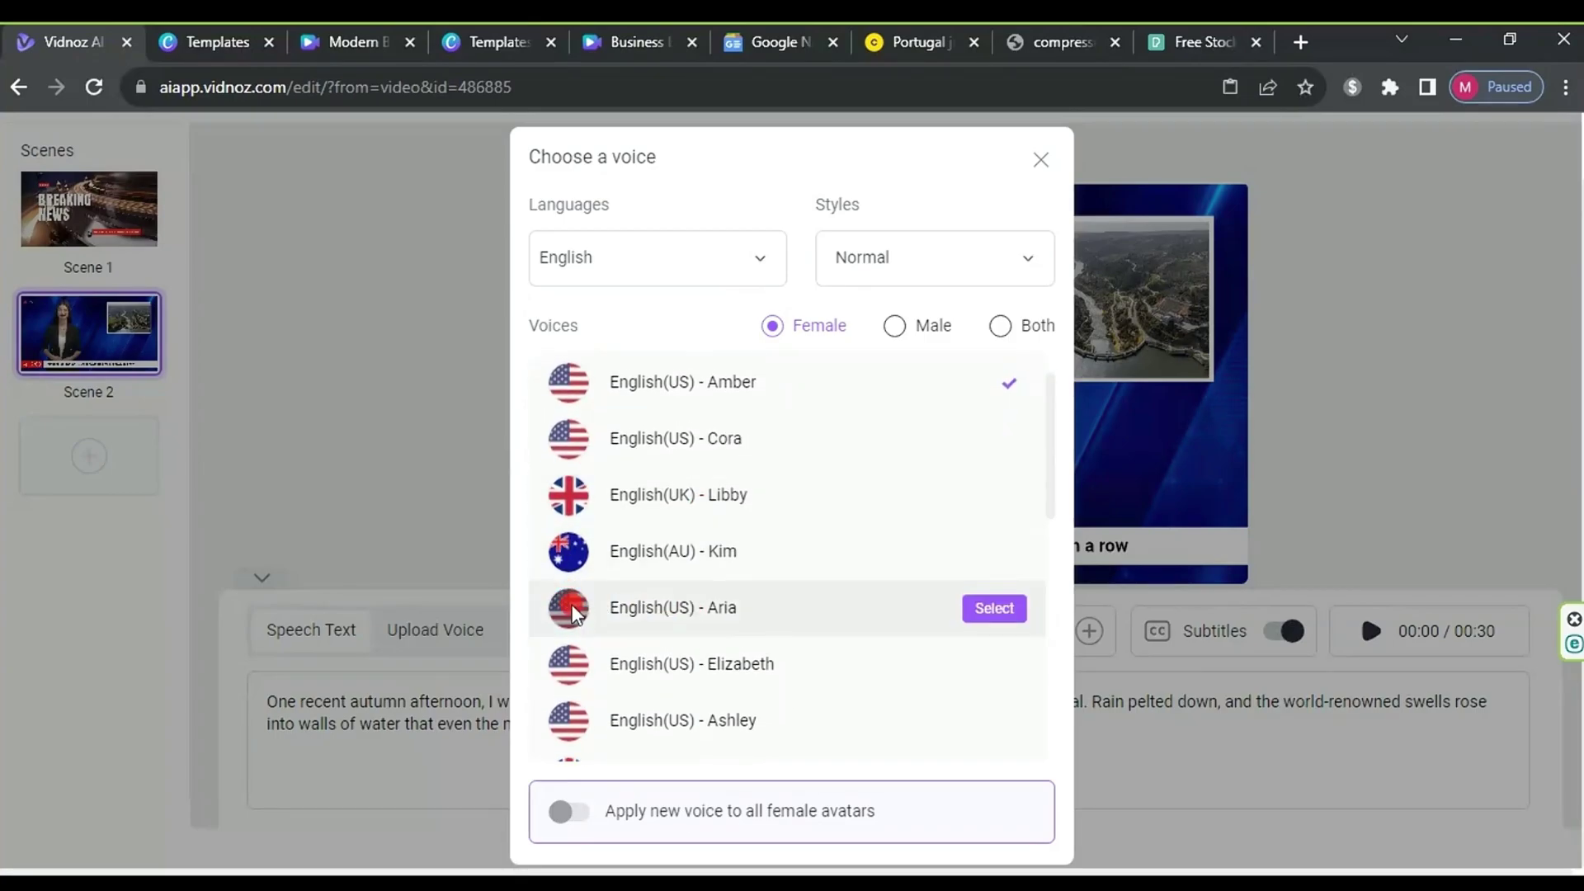
{"action": "left_click", "coordinate": [995, 608]}
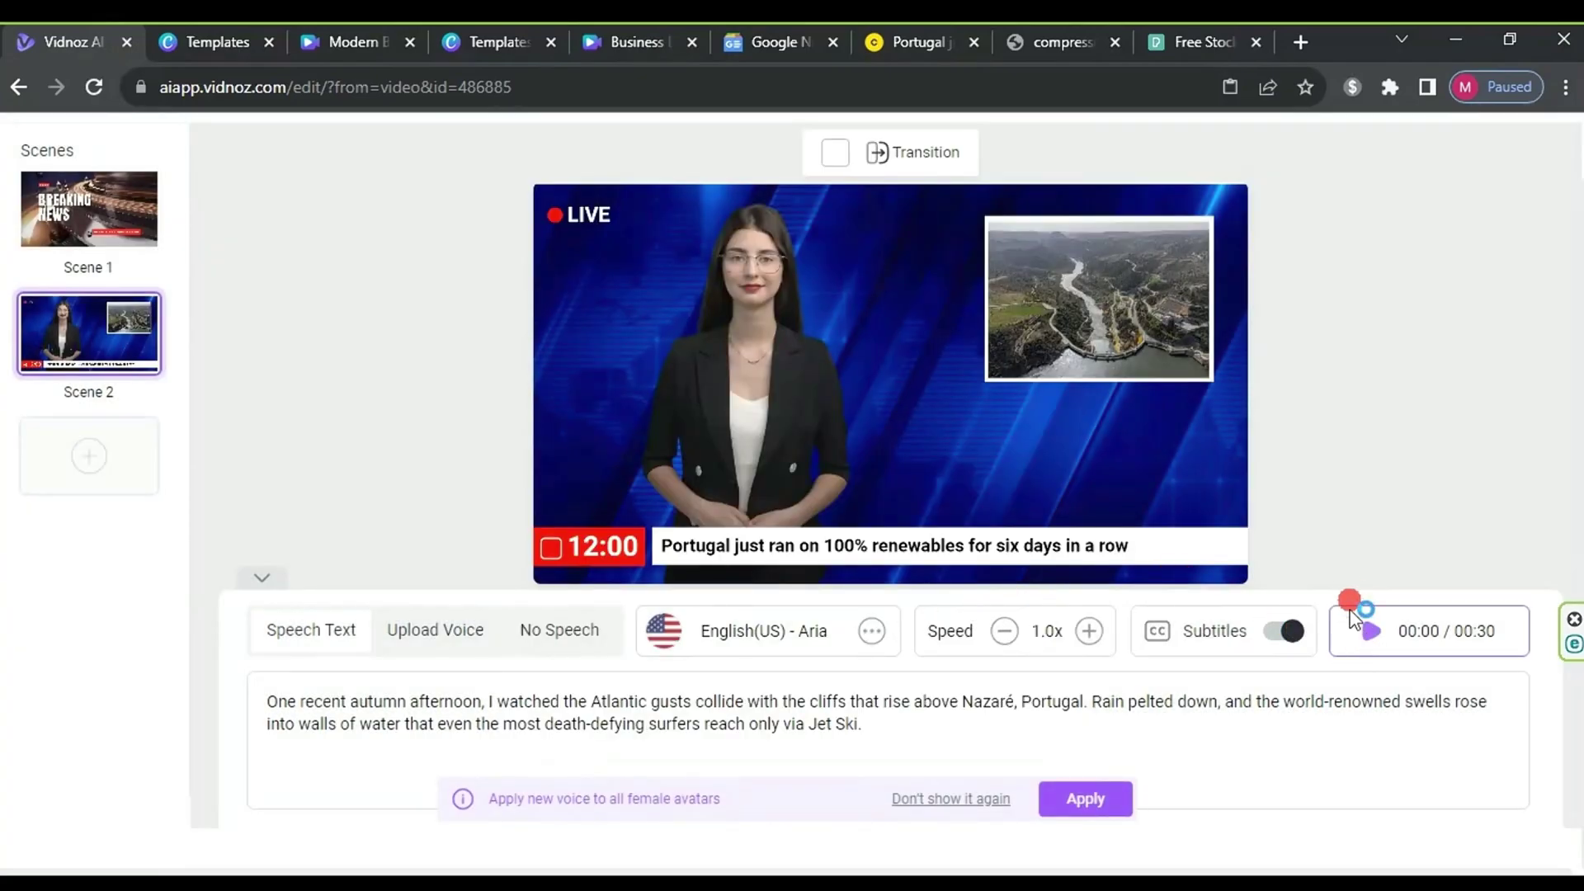
Step: Turn subtitles off and set the narration speed to 0.9x, previewing the result
{"action": "scroll", "coordinate": [1350, 606], "scroll_direction": "up", "scroll_amount": 1}
{"action": "scroll", "coordinate": [1397, 566], "scroll_direction": "down", "scroll_amount": 1}
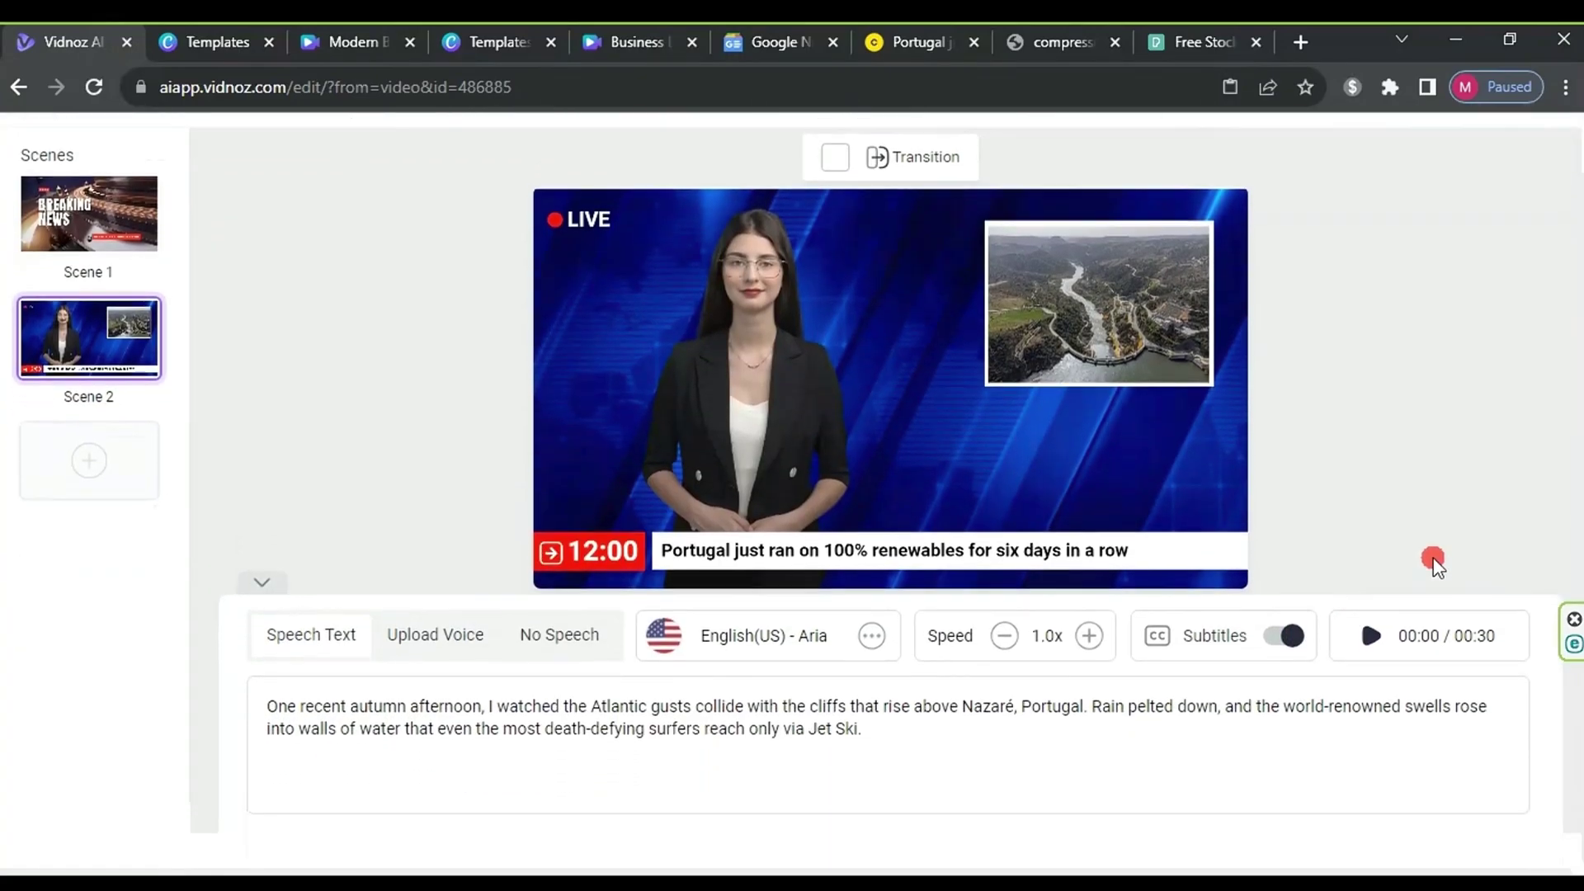
{"action": "left_click", "coordinate": [1372, 652]}
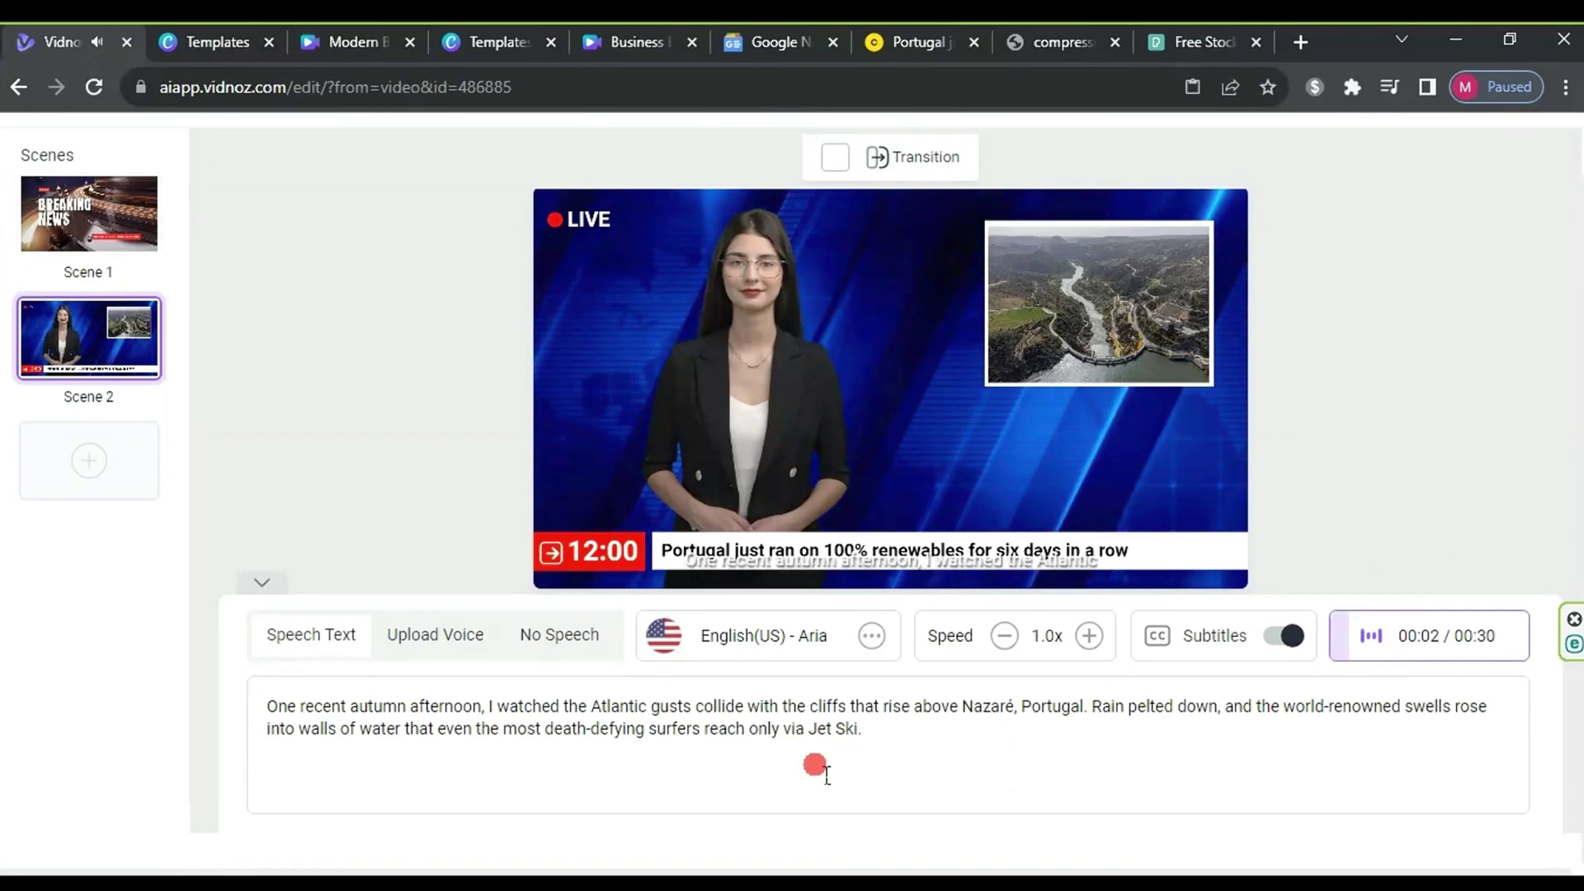
{"action": "left_click", "coordinate": [1281, 637]}
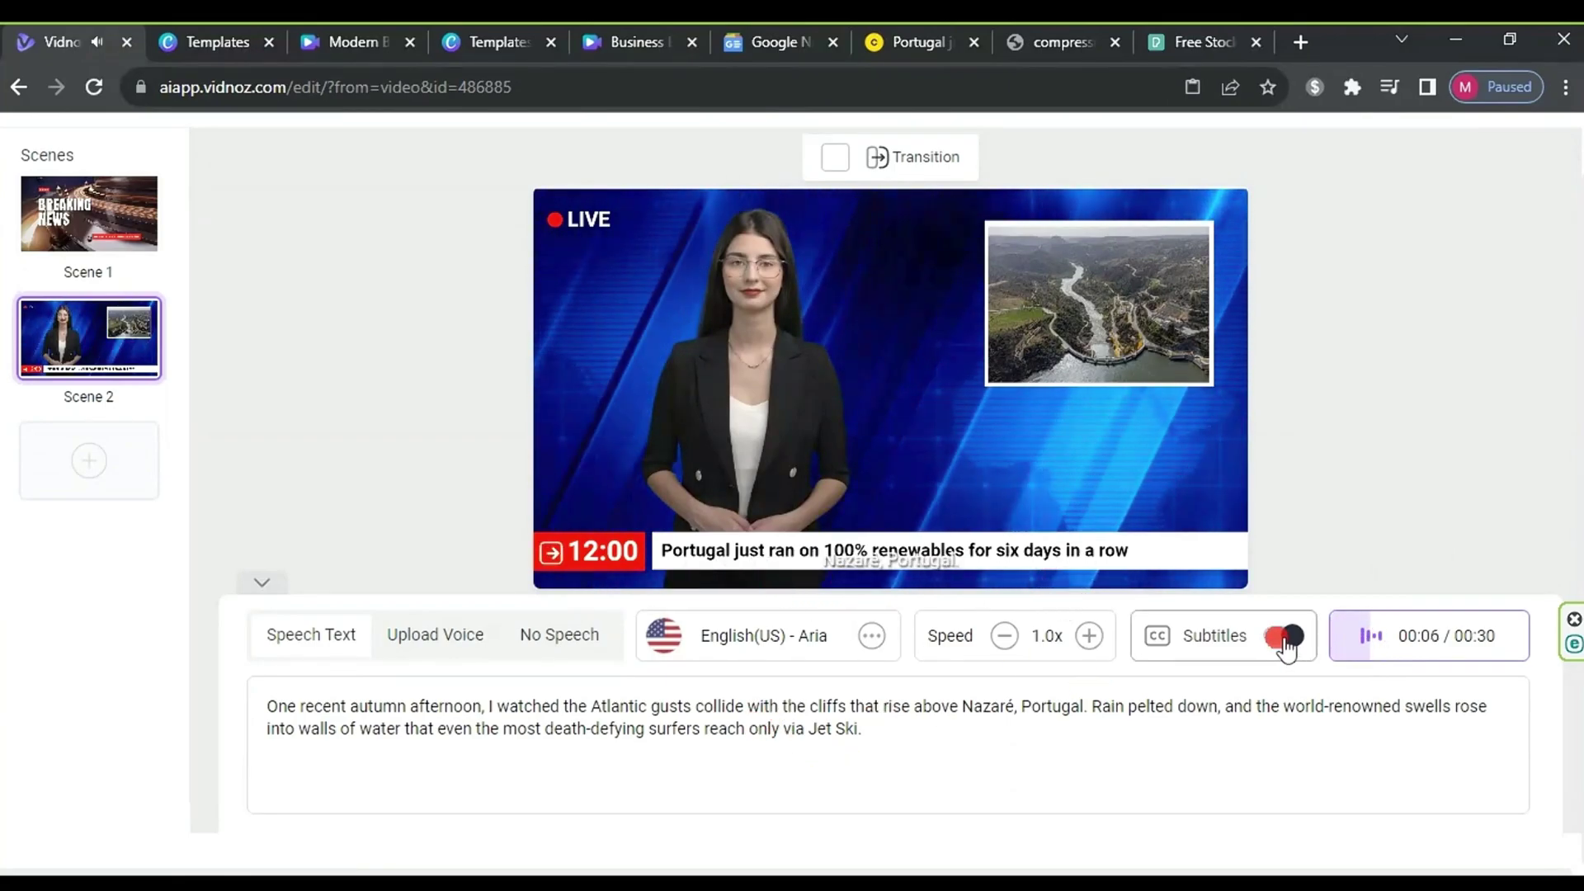
{"action": "left_click", "coordinate": [1044, 641]}
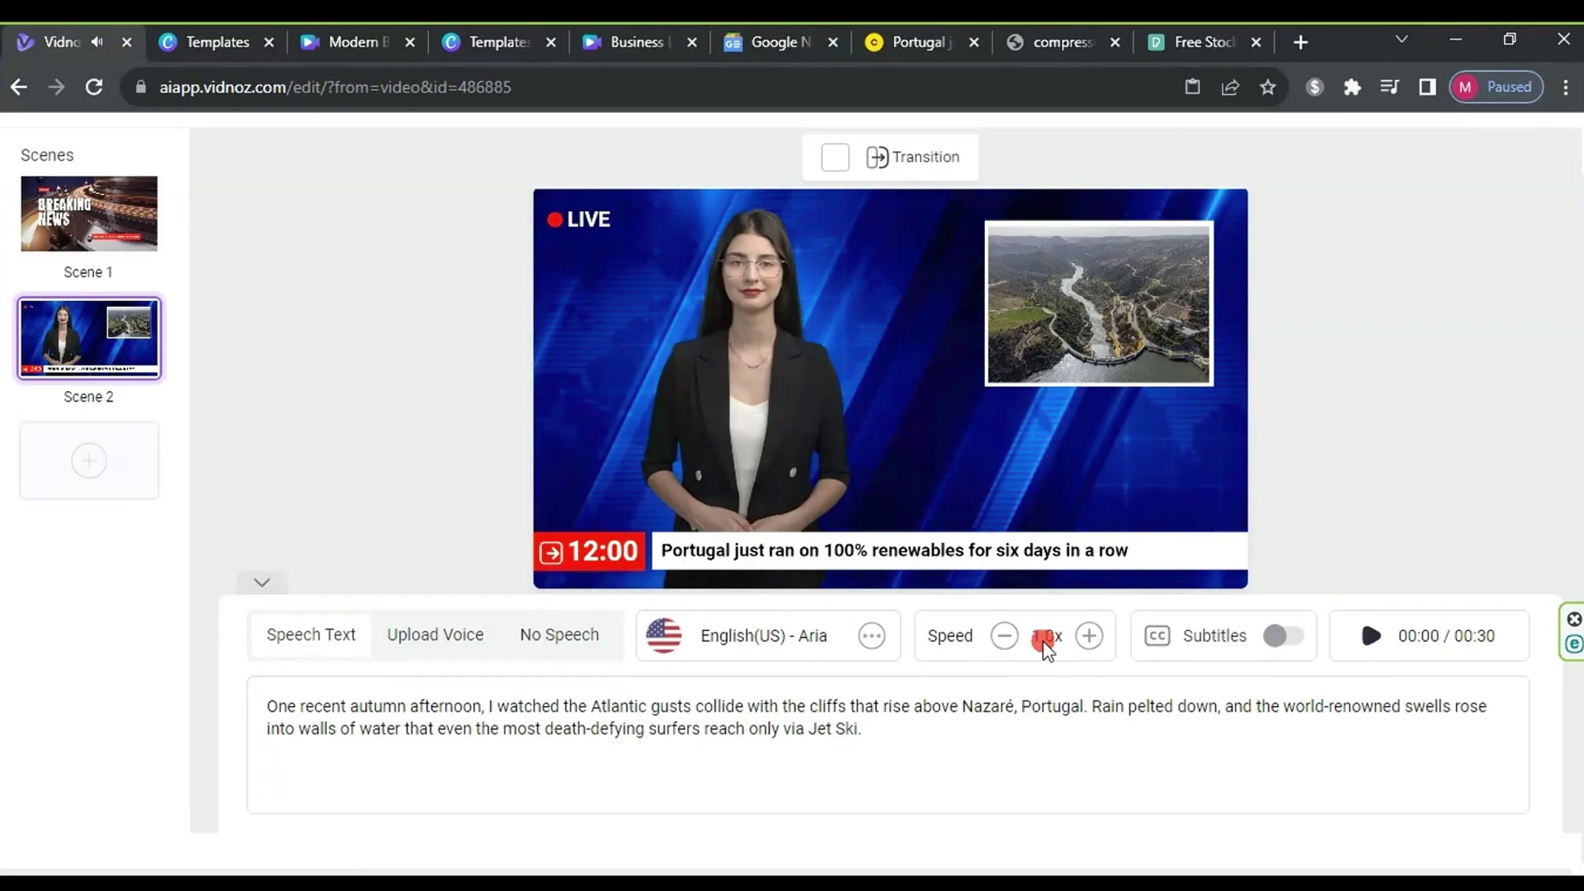
{"action": "left_click", "coordinate": [1373, 640]}
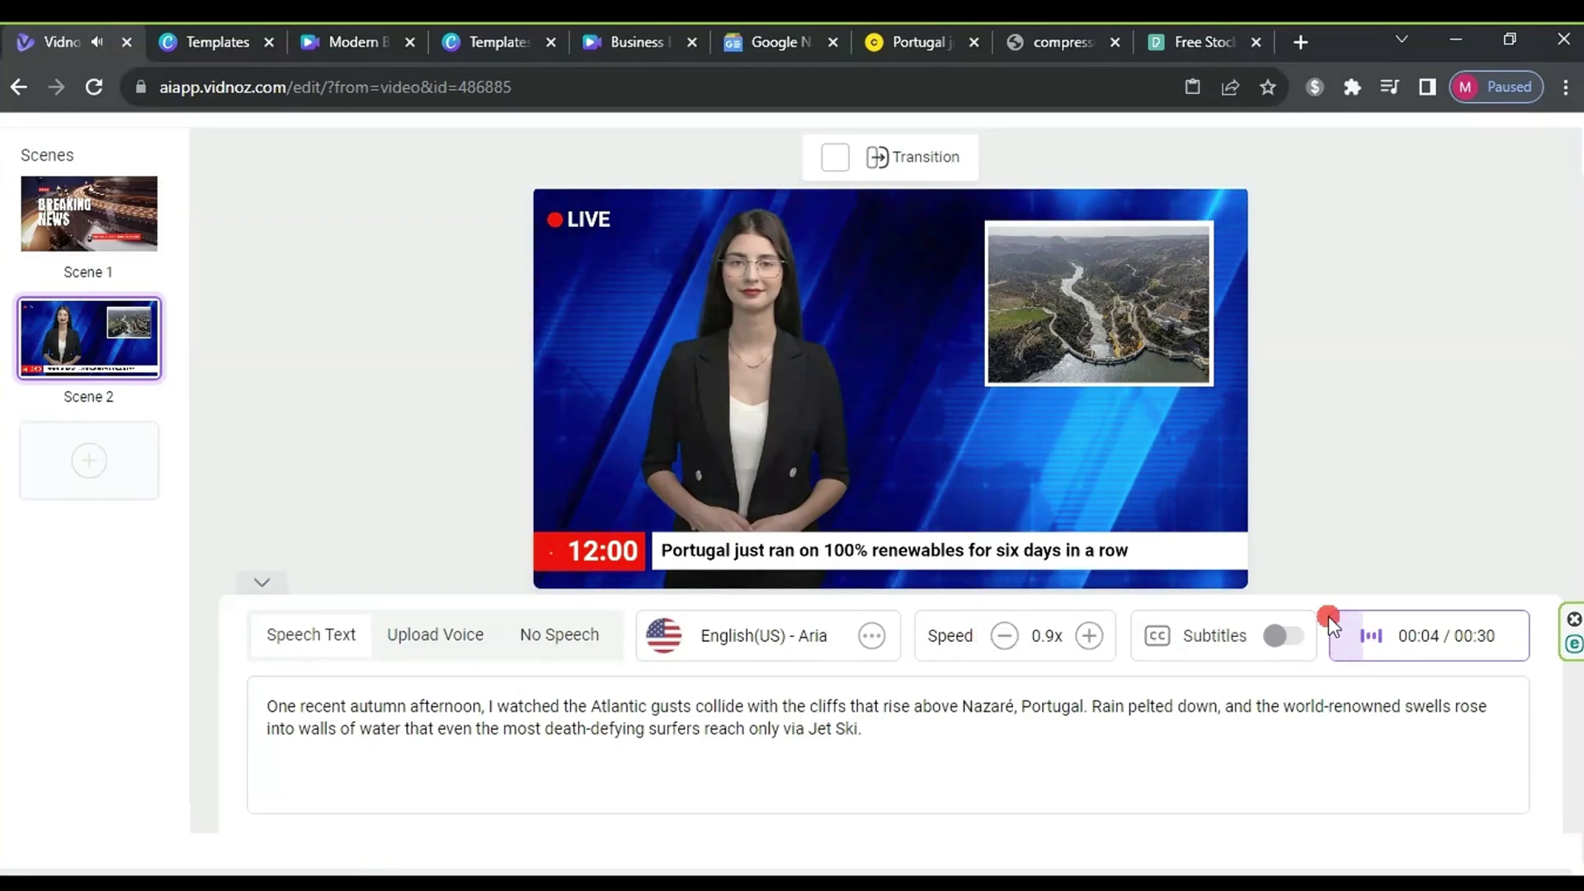
{"action": "left_click", "coordinate": [1370, 636]}
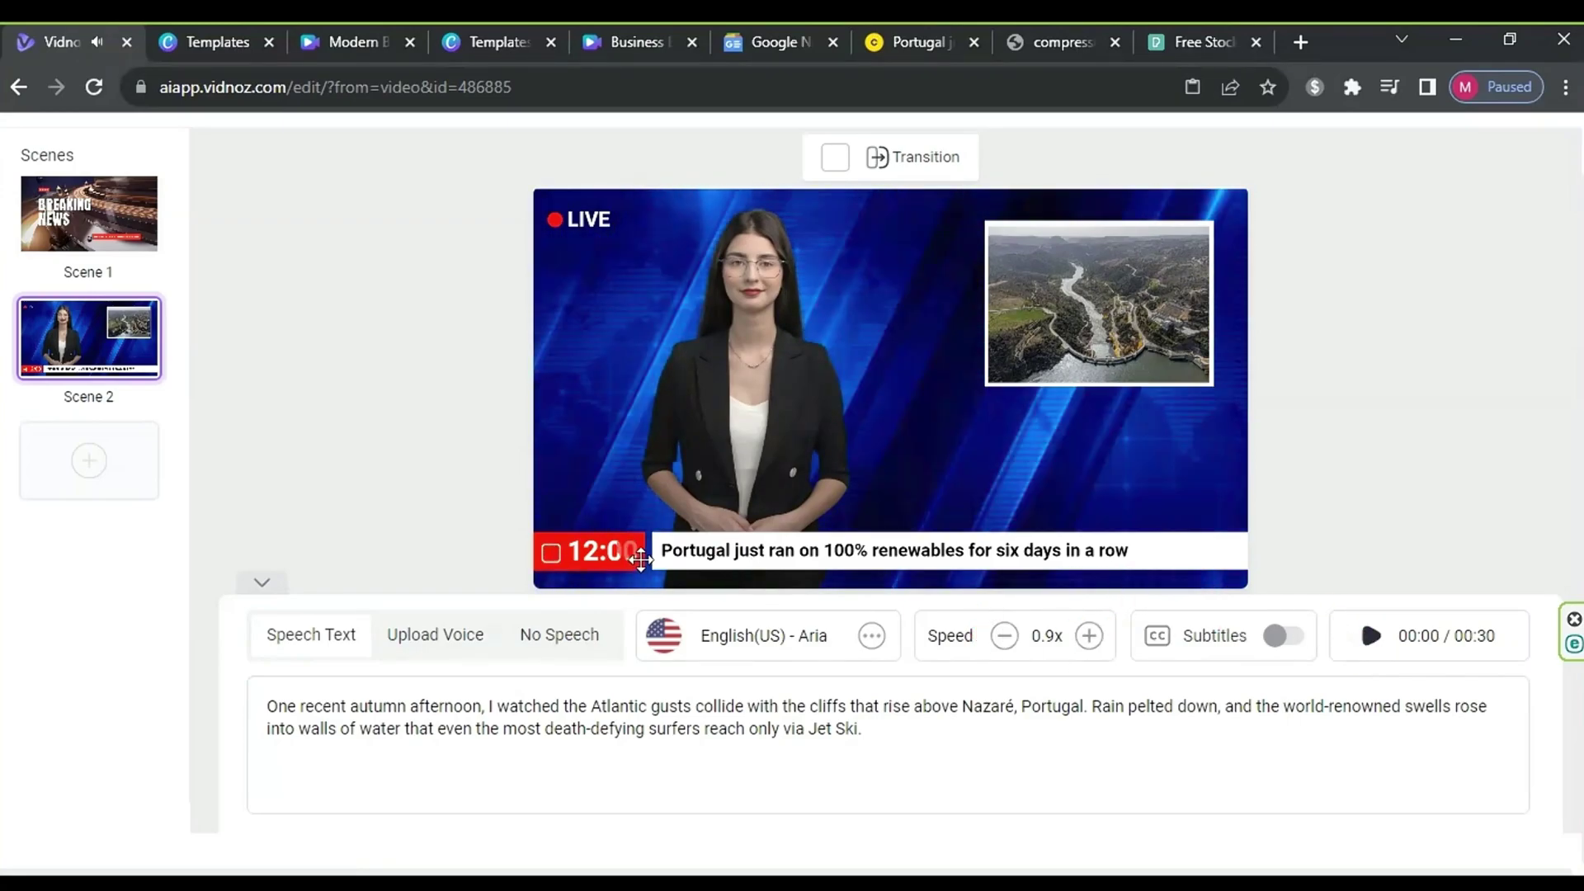
Step: Shrink the 12:00 clock text to size 62
{"action": "left_click", "coordinate": [570, 557]}
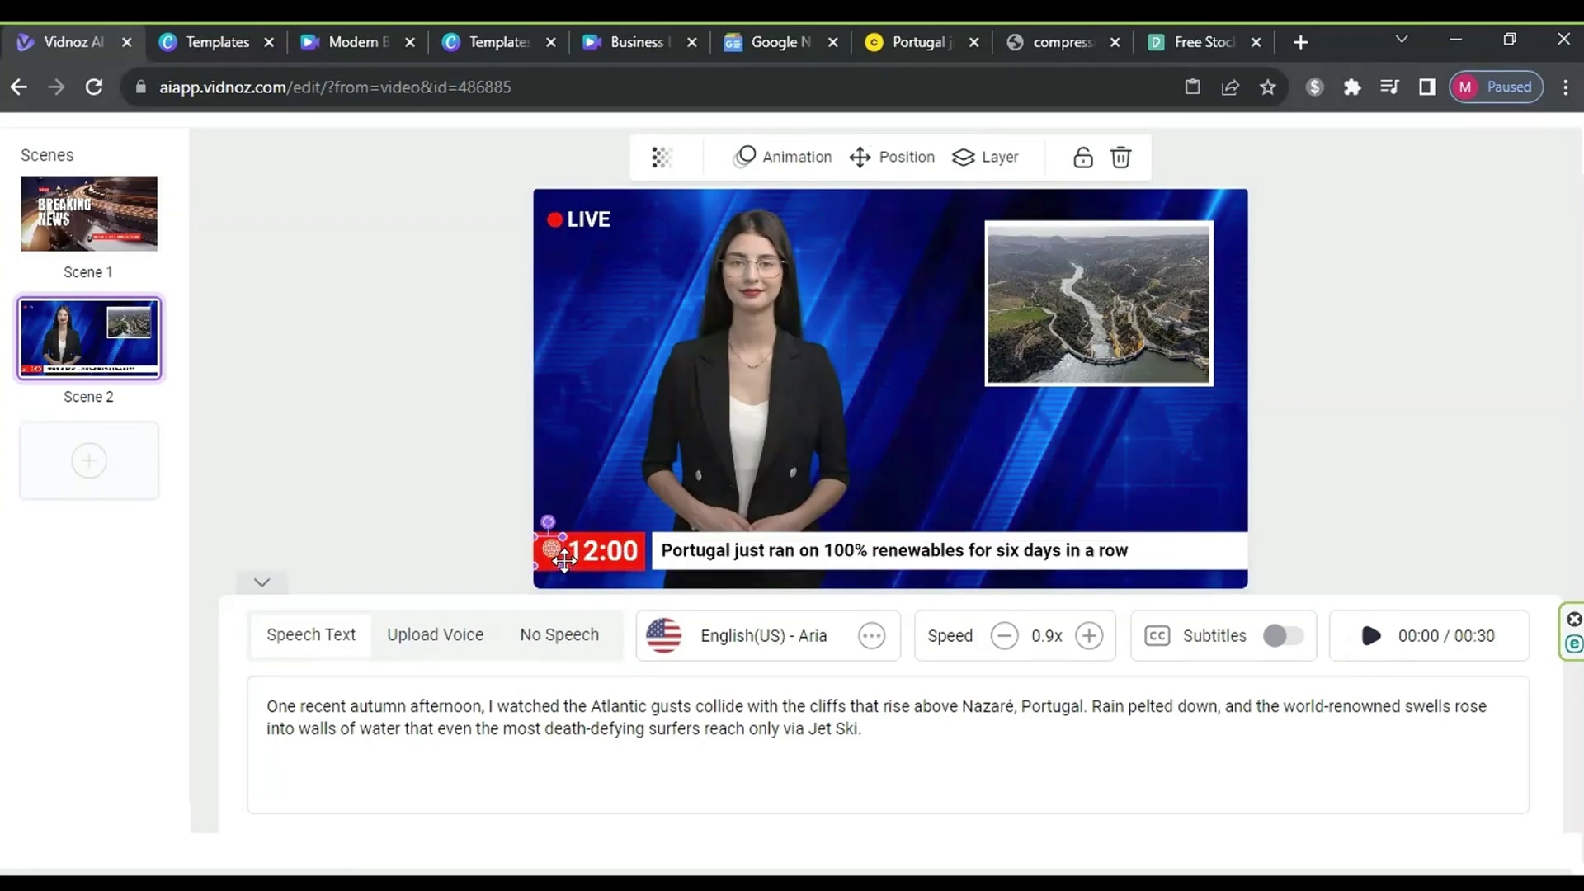
{"action": "left_click", "coordinate": [620, 566]}
{"action": "left_click_drag", "start_coordinate": [674, 540], "coordinate": [623, 567]}
Step: Duplicate Scene 2 into a new Scene 3 and show it in the editor
{"action": "left_click", "coordinate": [449, 506]}
{"action": "left_click", "coordinate": [286, 431]}
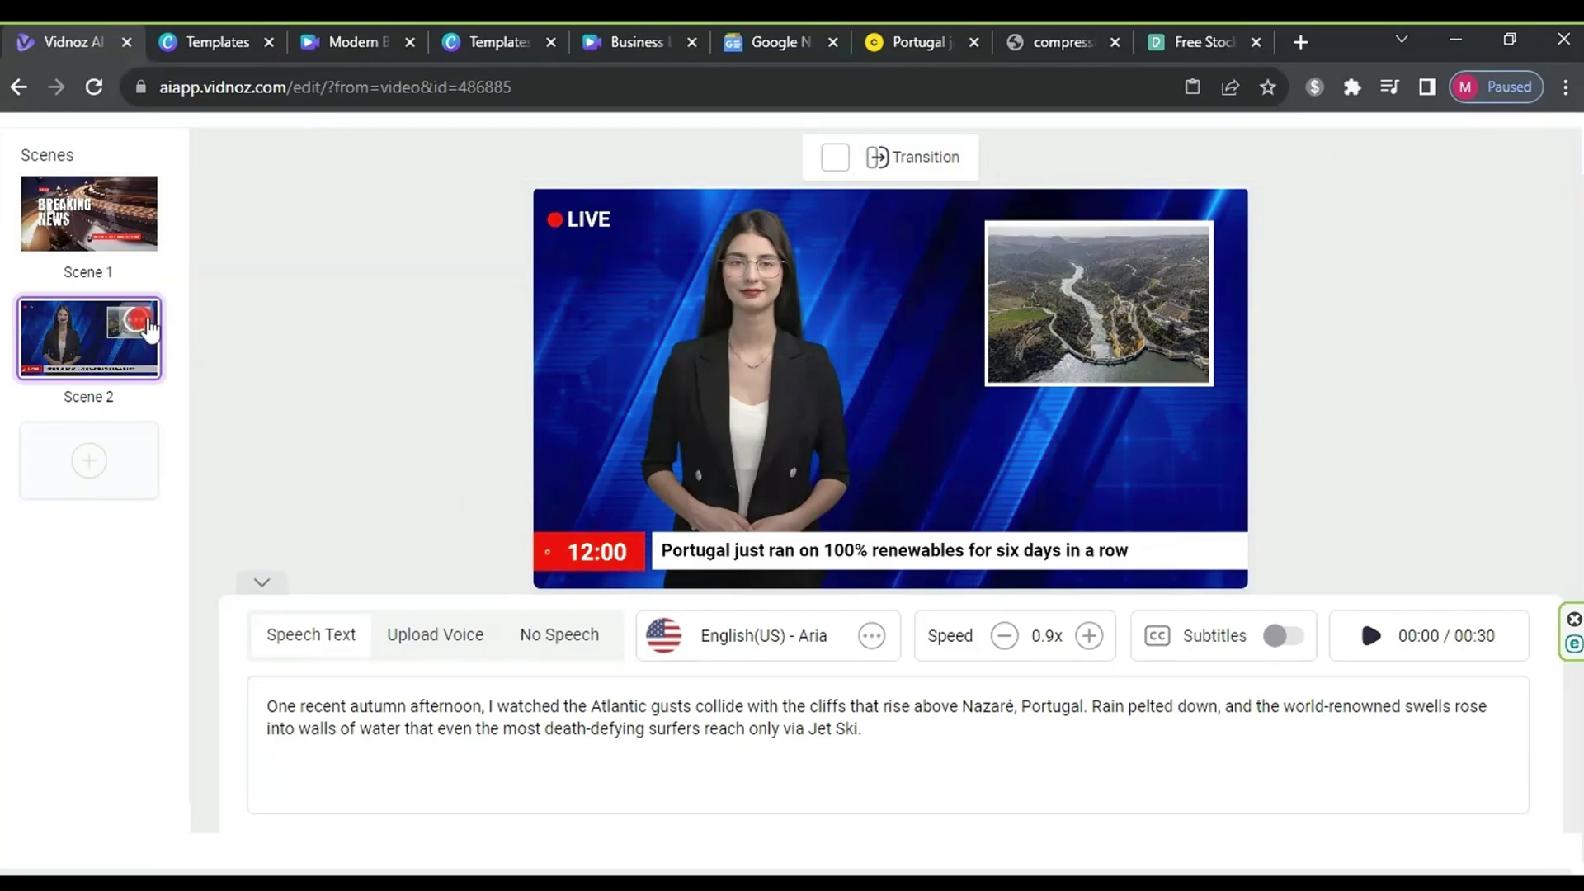
{"action": "right_click", "coordinate": [171, 336]}
{"action": "left_click", "coordinate": [220, 364]}
{"action": "left_click", "coordinate": [87, 439]}
Step: Delete Scene 3's blue news background, landscape picture and leftover blank element
{"action": "left_click", "coordinate": [668, 441]}
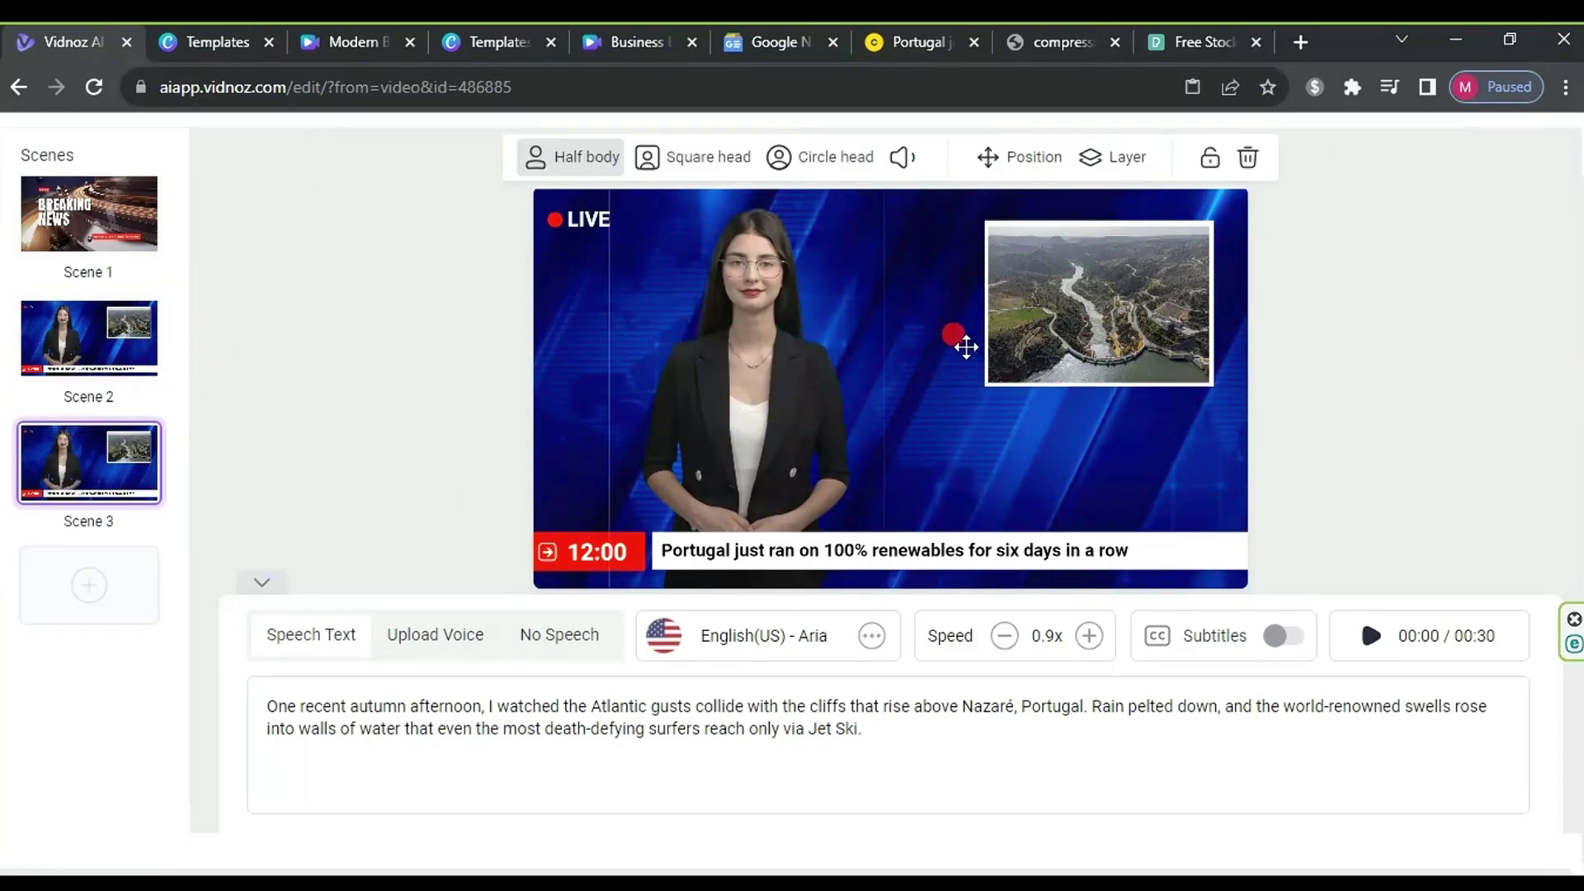
{"action": "left_click", "coordinate": [955, 512]}
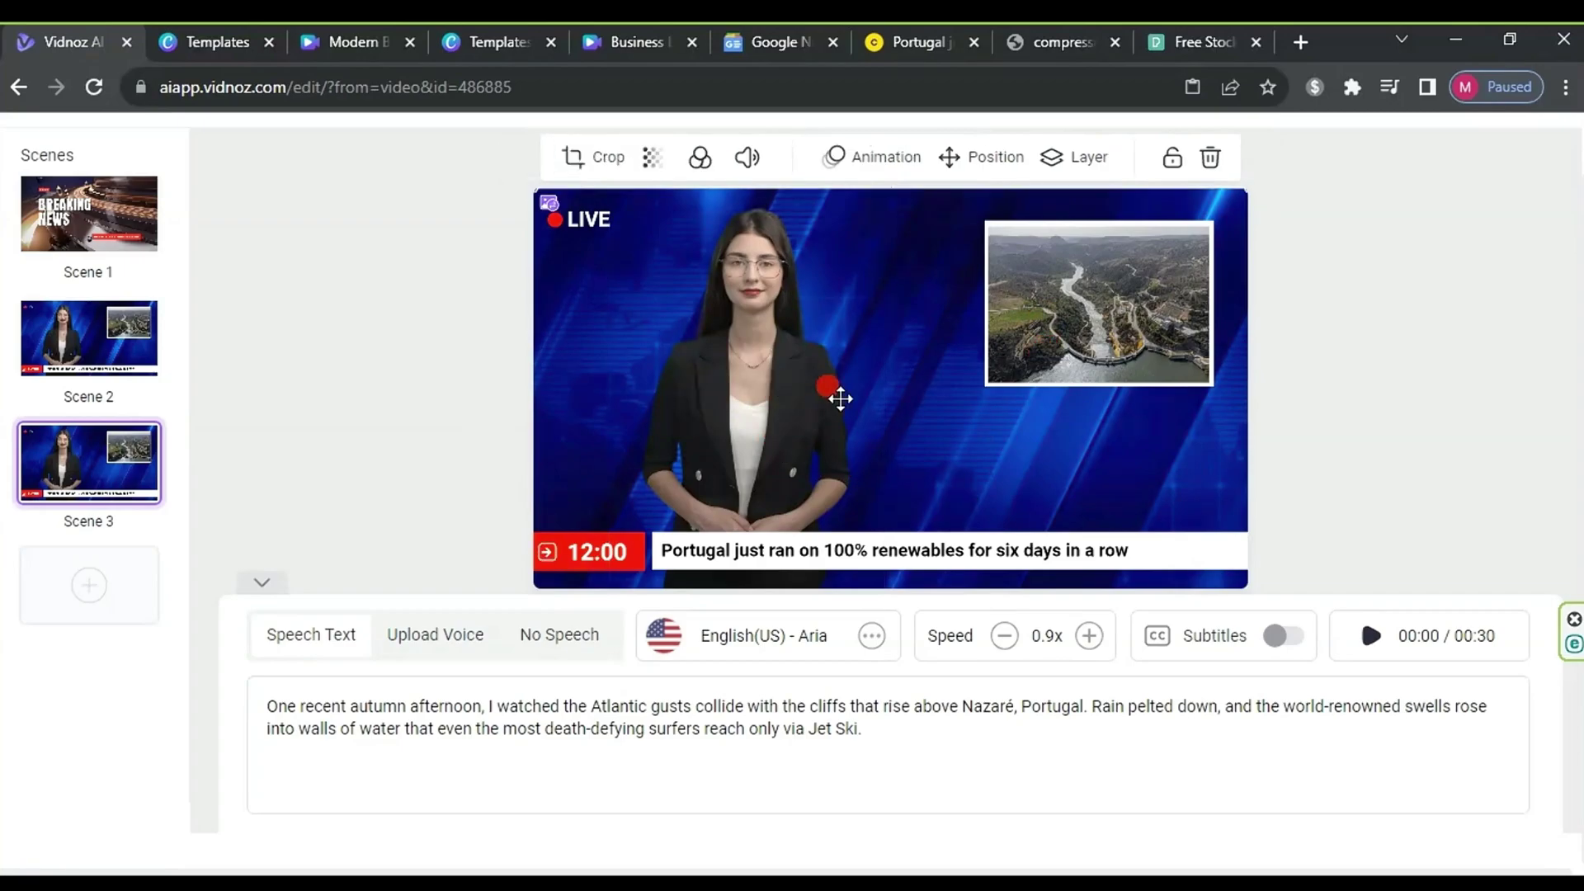
{"action": "left_click", "coordinate": [1210, 157]}
{"action": "left_click", "coordinate": [1154, 307]}
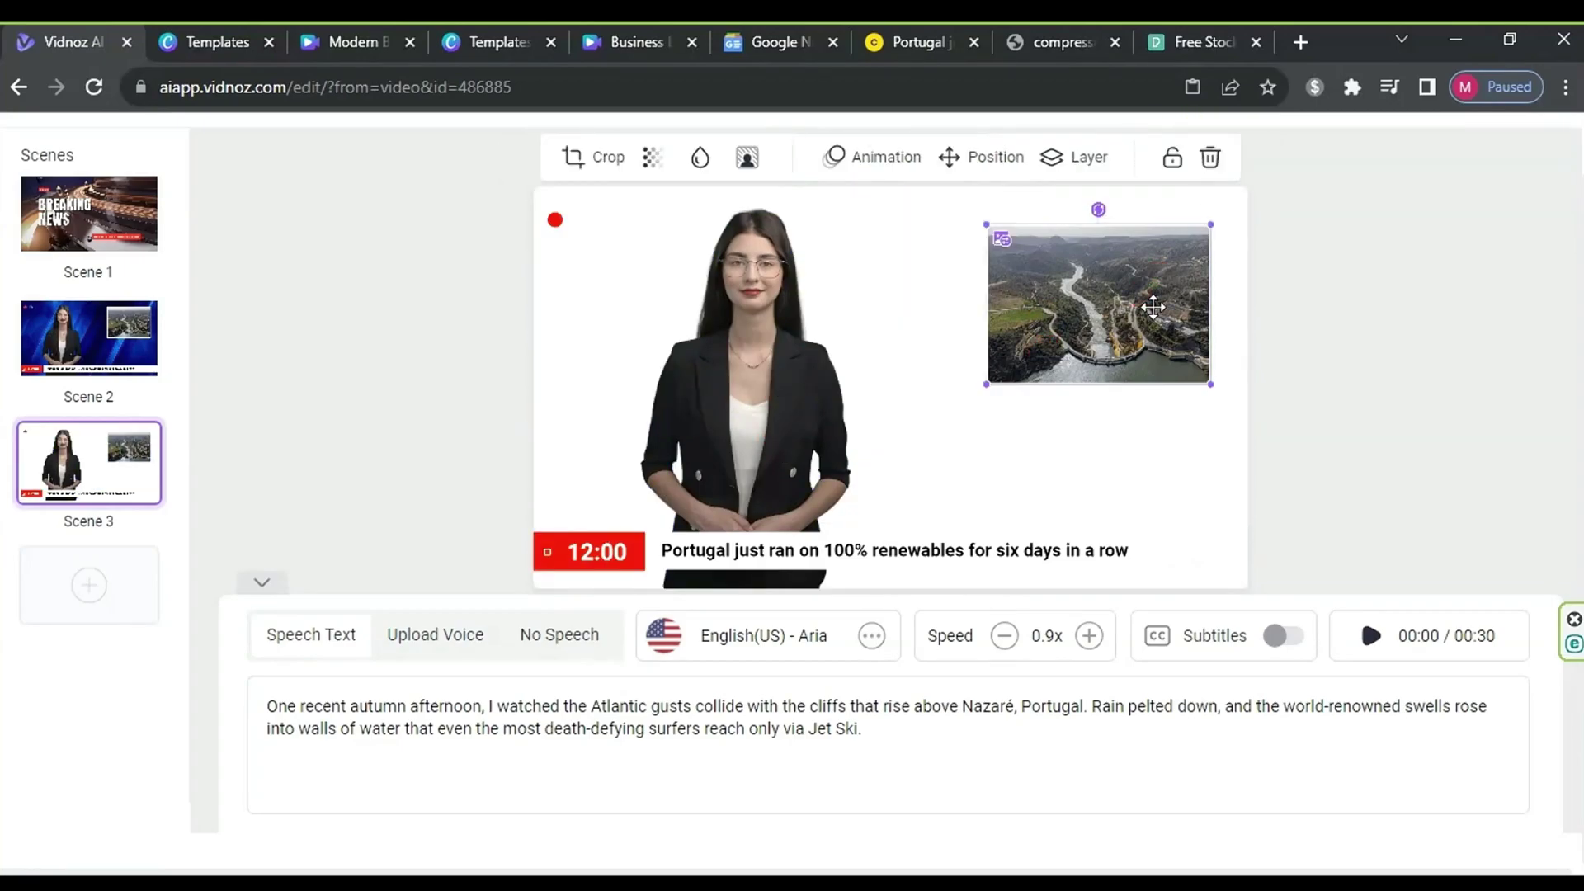
{"action": "left_click", "coordinate": [1195, 203]}
{"action": "left_click", "coordinate": [1171, 281]}
{"action": "left_click", "coordinate": [1186, 164]}
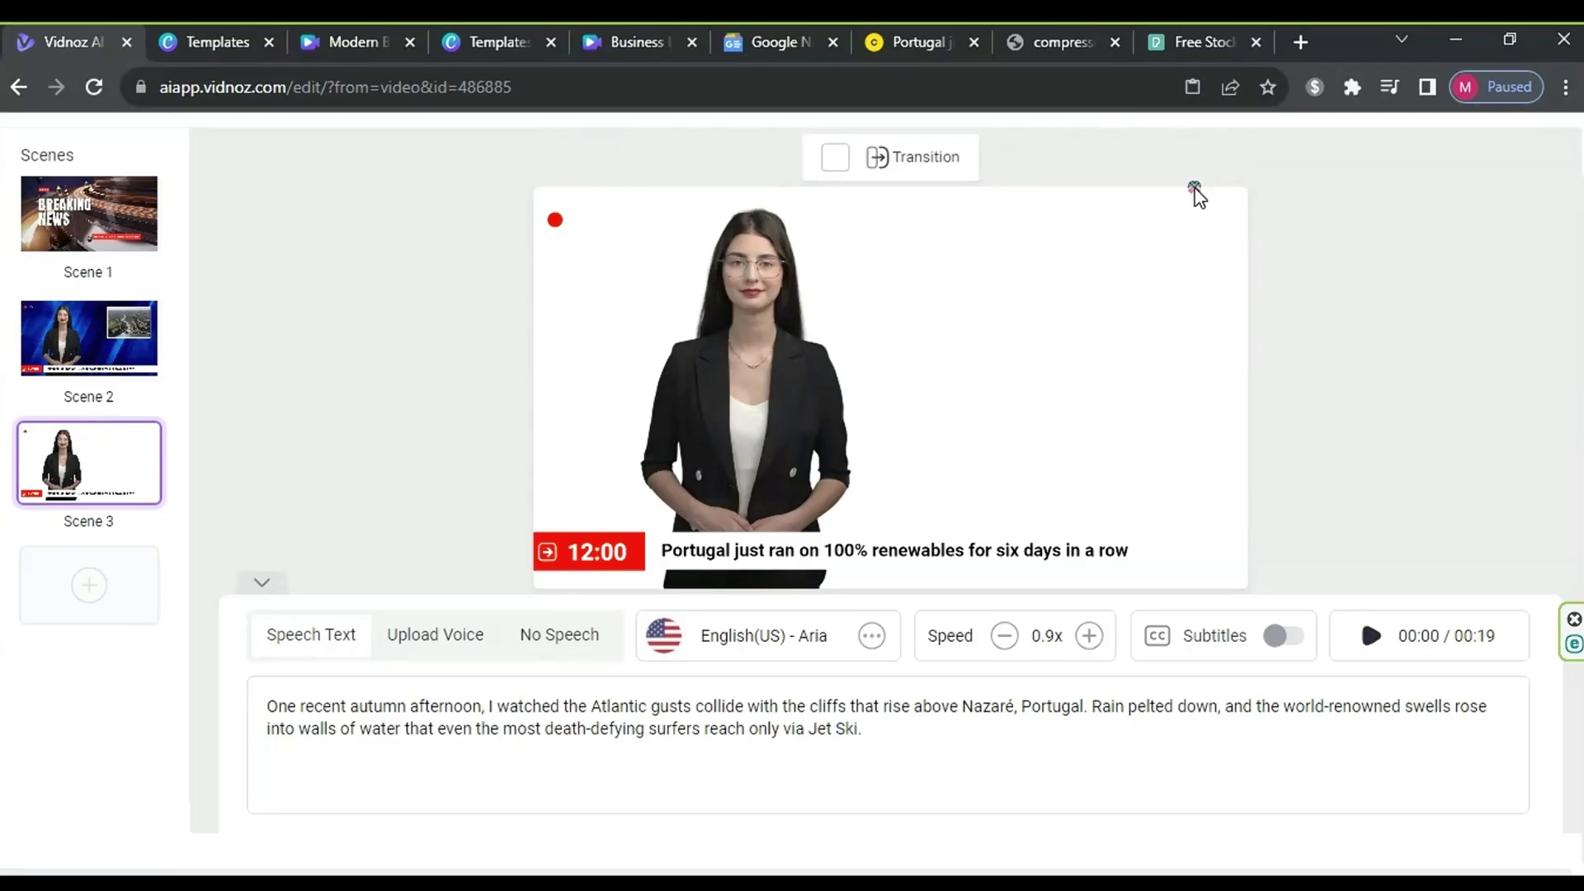
{"action": "left_click", "coordinate": [1118, 307]}
{"action": "left_click", "coordinate": [1185, 164]}
{"action": "left_click", "coordinate": [753, 417]}
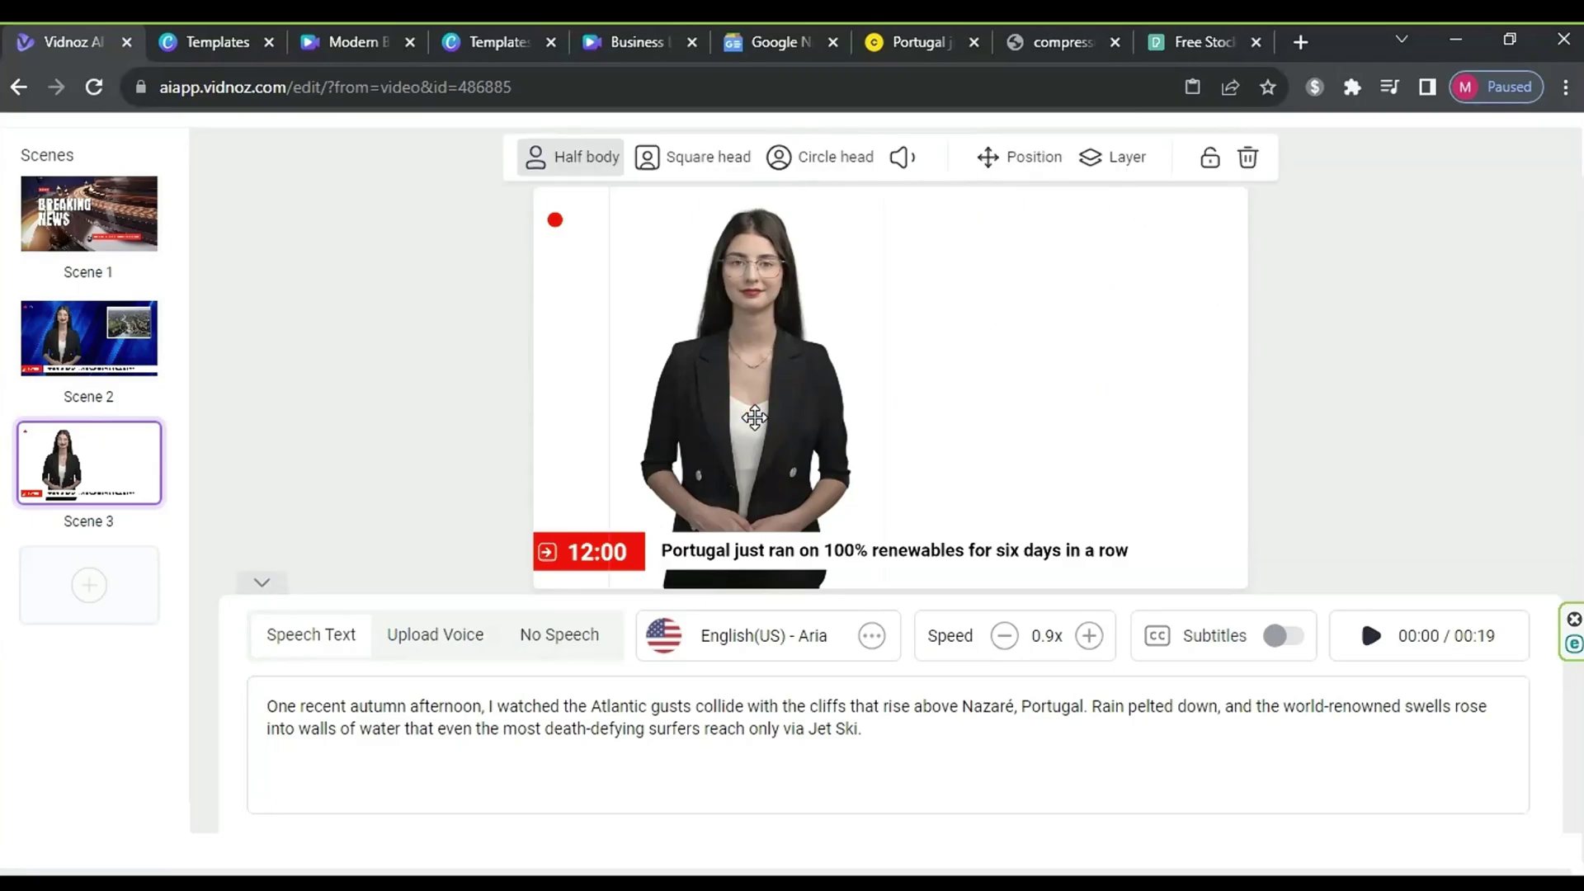
{"action": "left_click", "coordinate": [438, 350]}
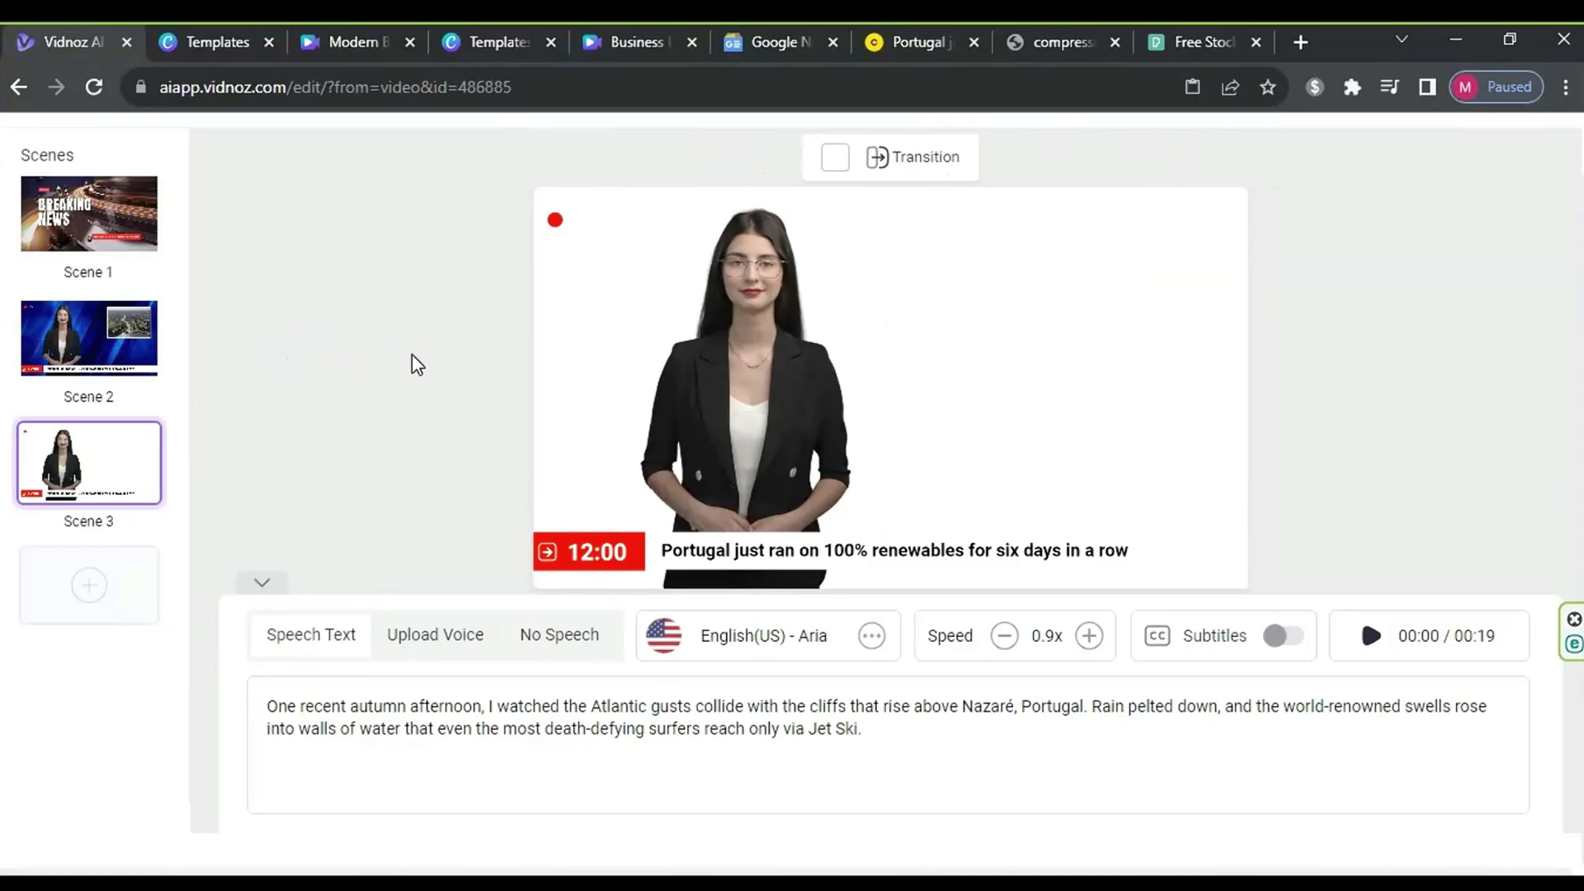
{"action": "scroll", "coordinate": [700, 271], "scroll_direction": "up", "scroll_amount": 1}
{"action": "scroll", "coordinate": [701, 271], "scroll_direction": "up", "scroll_amount": 1}
Step: Add the desert wind-farm clip from My Files to Scene 3, stretched to fill the frame
{"action": "left_click", "coordinate": [839, 122]}
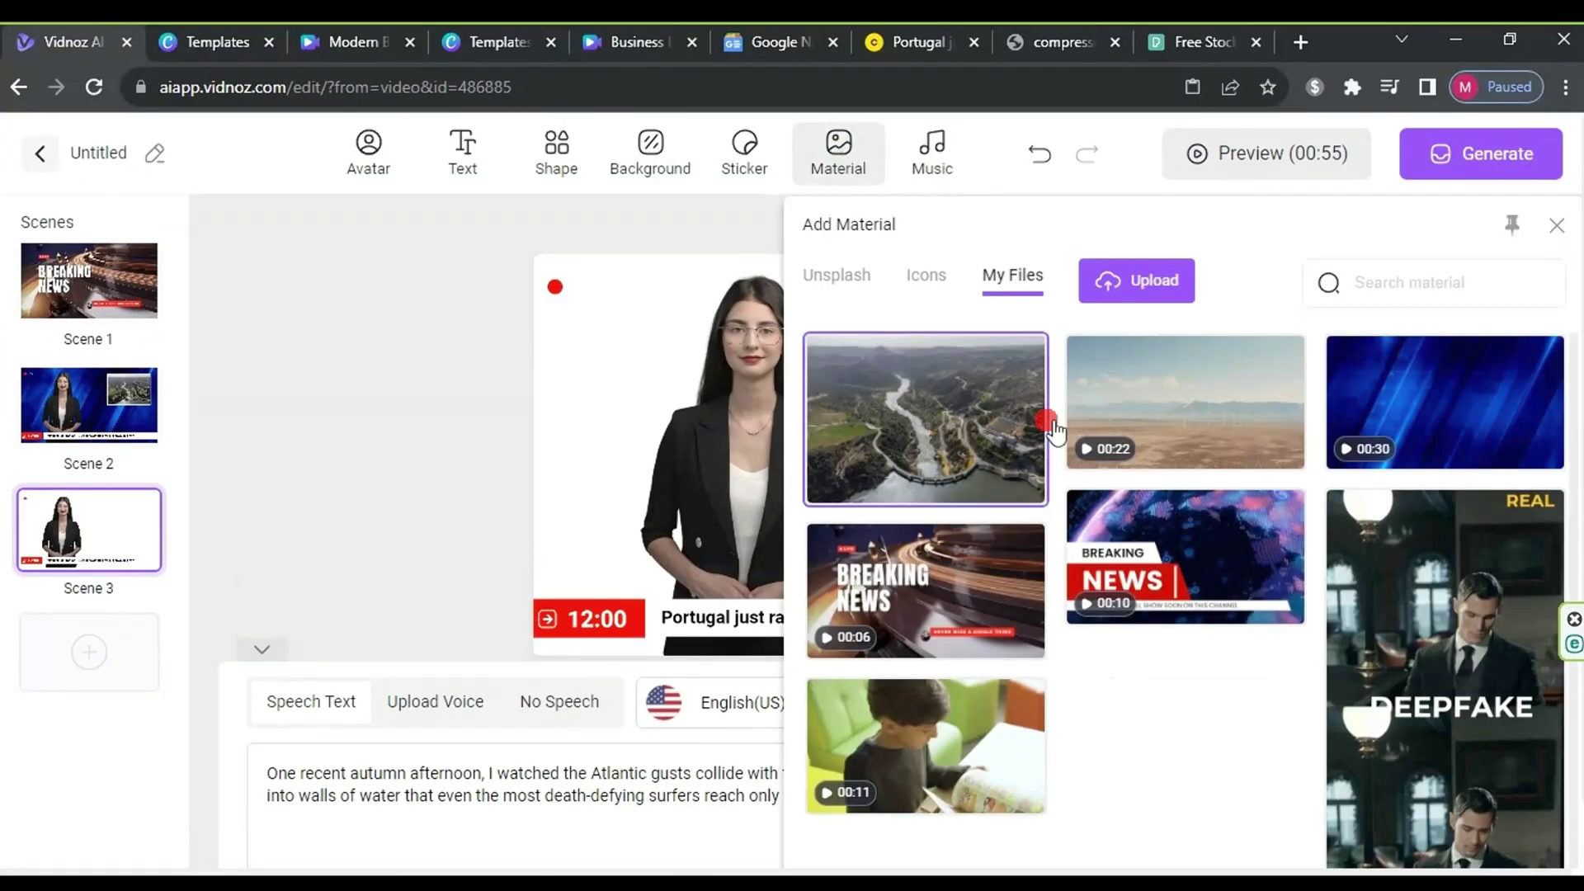
{"action": "left_click", "coordinate": [1223, 431]}
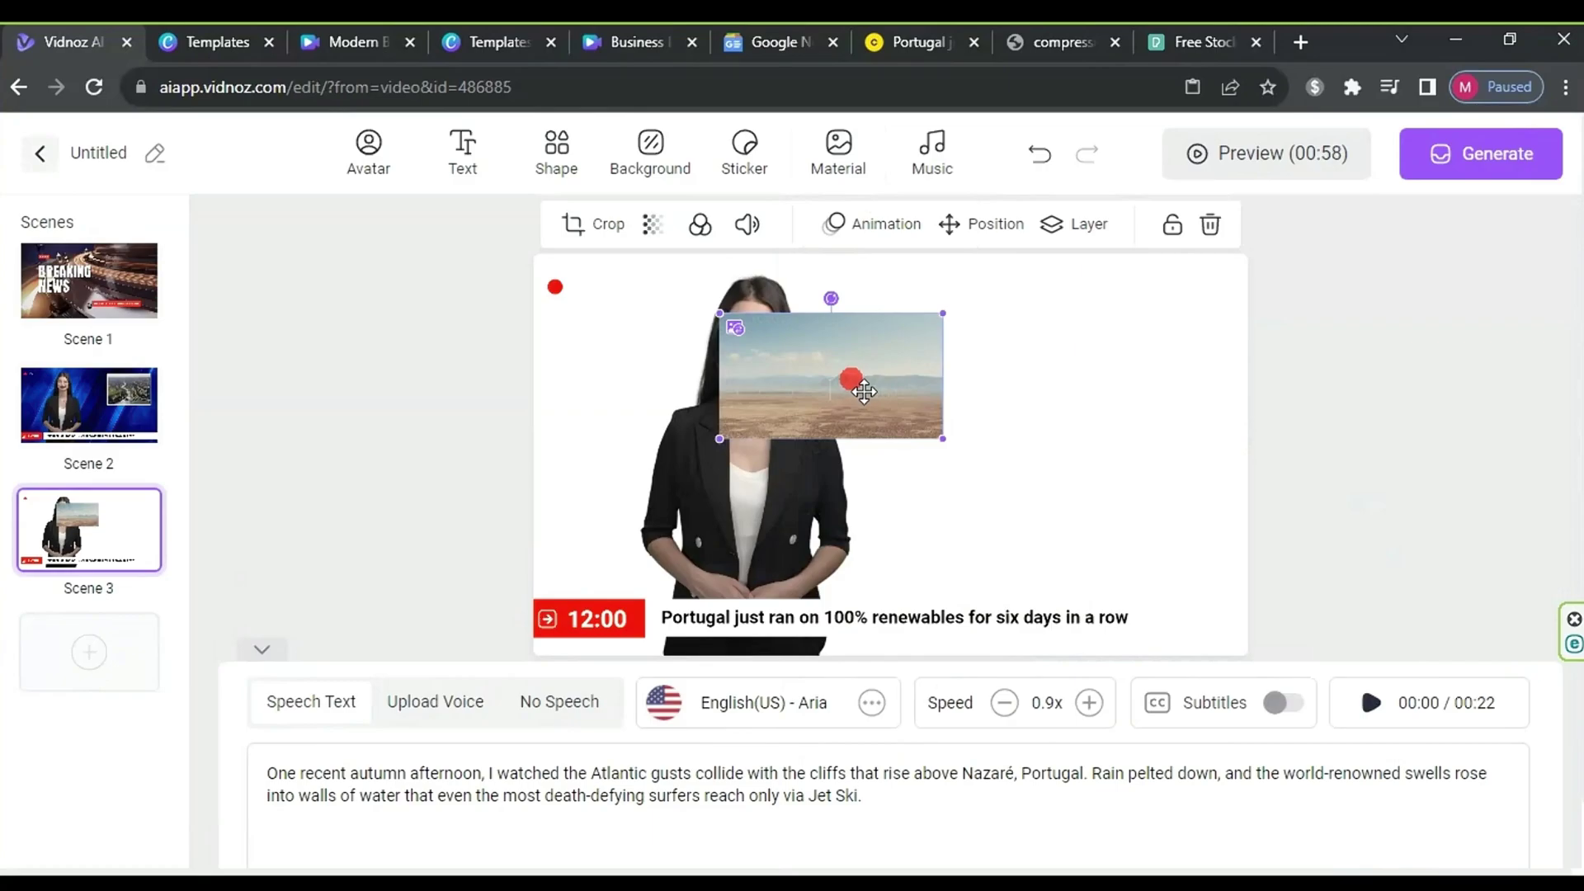
{"action": "left_click_drag", "start_coordinate": [864, 392], "coordinate": [676, 330]}
{"action": "left_click", "coordinate": [760, 396]}
{"action": "left_click_drag", "start_coordinate": [760, 381], "coordinate": [1280, 637]}
{"action": "left_click", "coordinate": [1256, 617]}
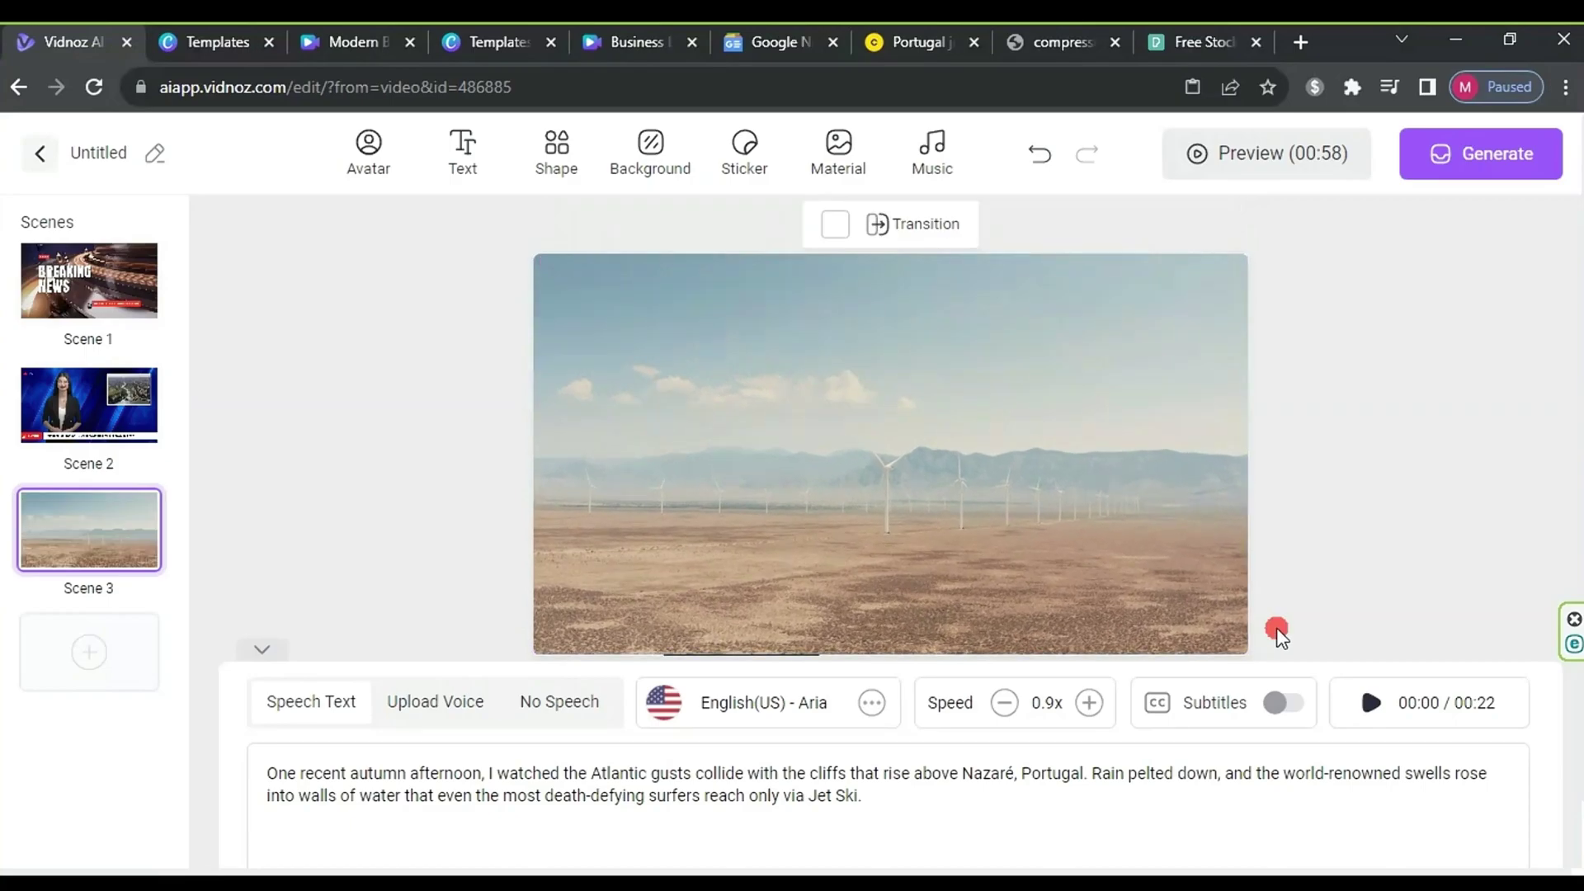
Step: Send the desert clip to the back, behind the anchor and headline
{"action": "left_click", "coordinate": [916, 382]}
{"action": "left_click", "coordinate": [1076, 225]}
{"action": "left_click", "coordinate": [1104, 391]}
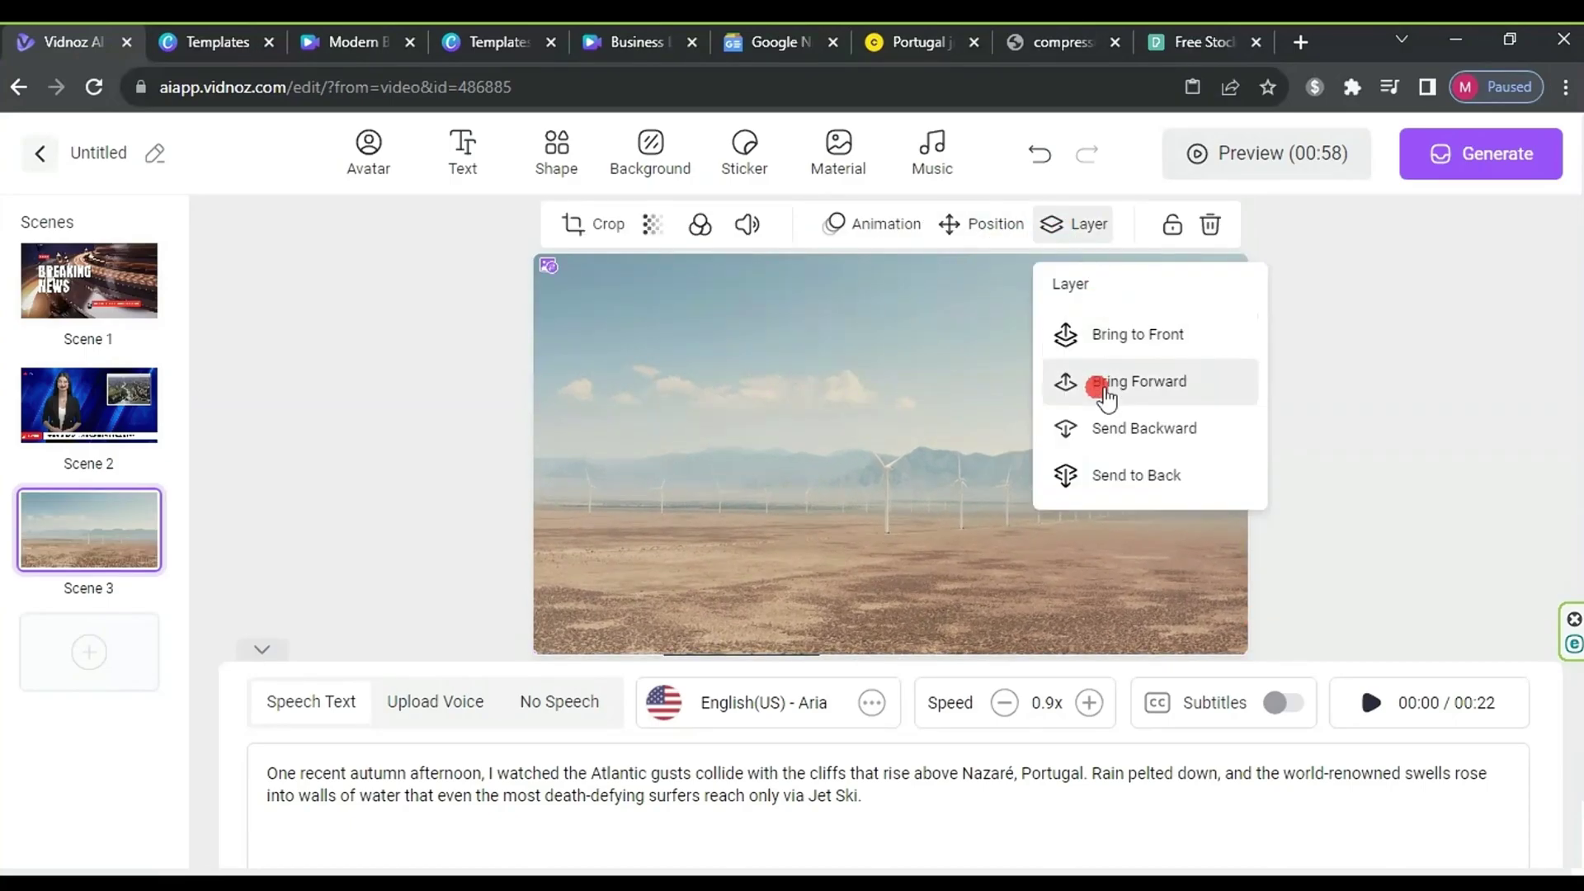
{"action": "left_click", "coordinate": [1116, 479]}
{"action": "left_click", "coordinate": [1376, 453]}
Step: Make Scene 3's anchor a small circle head at the lower left and change the clock to 12:05
{"action": "left_click", "coordinate": [836, 448]}
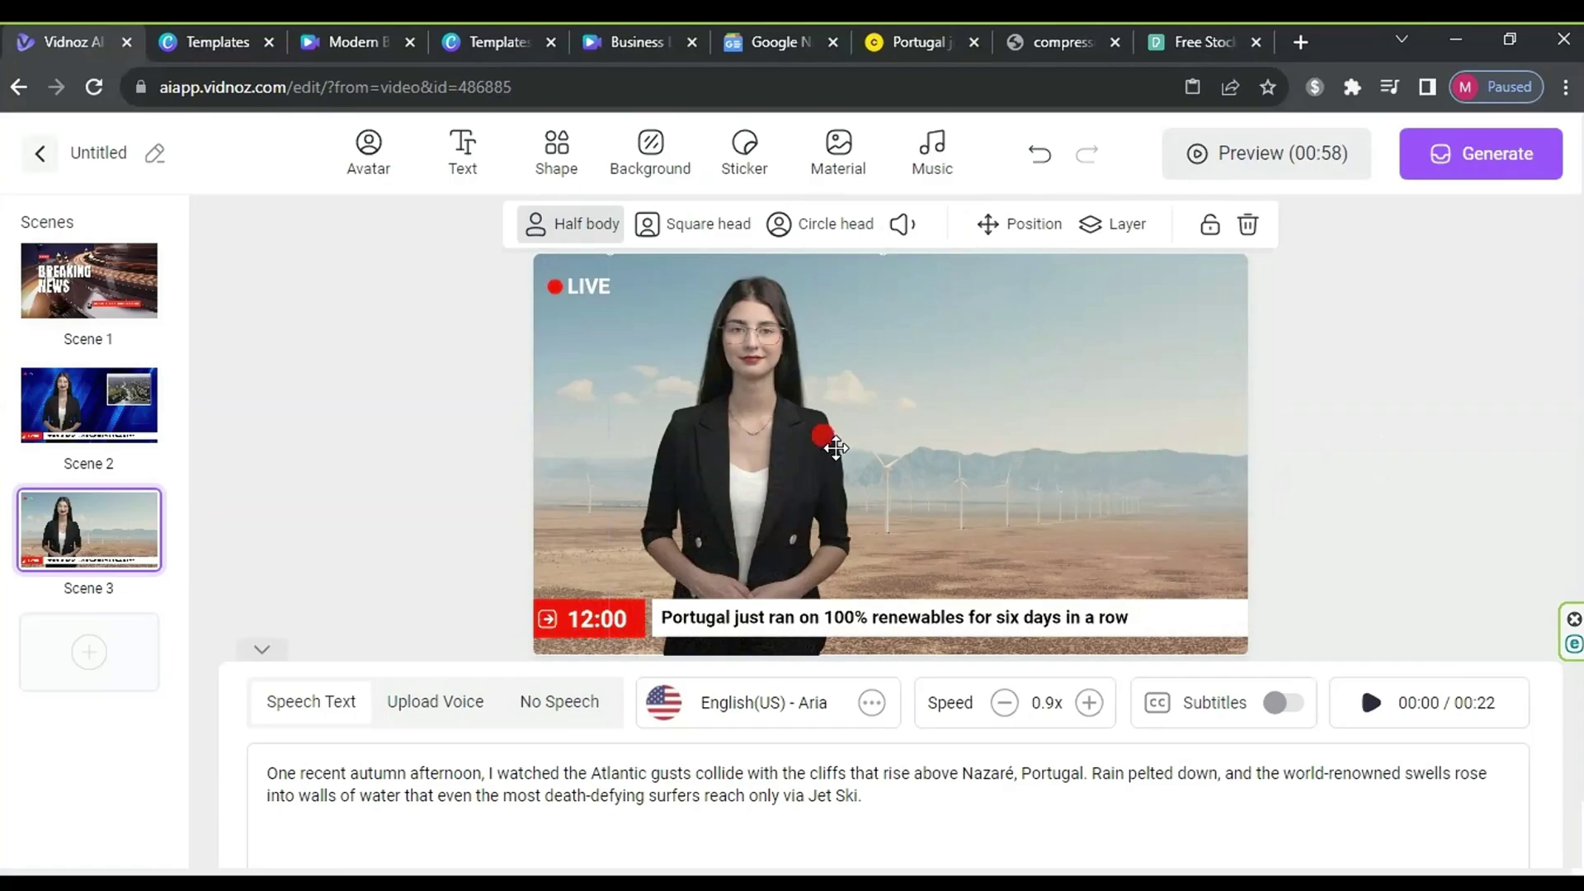
{"action": "left_click", "coordinate": [825, 252]}
{"action": "left_click", "coordinate": [780, 287]}
{"action": "left_click", "coordinate": [823, 238]}
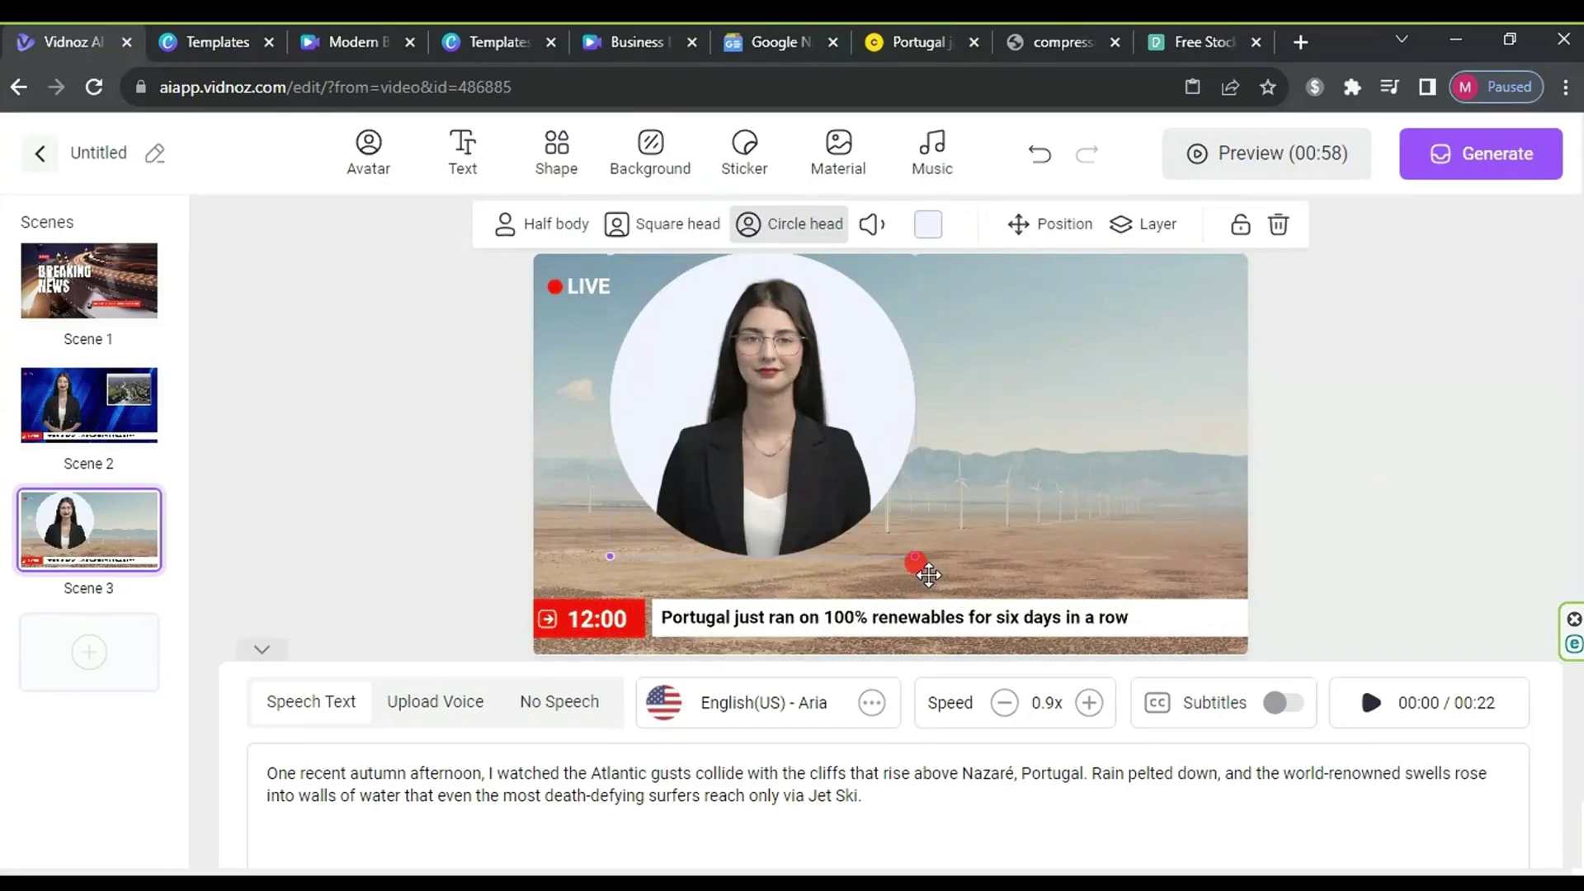
{"action": "left_click_drag", "start_coordinate": [914, 558], "coordinate": [651, 541]}
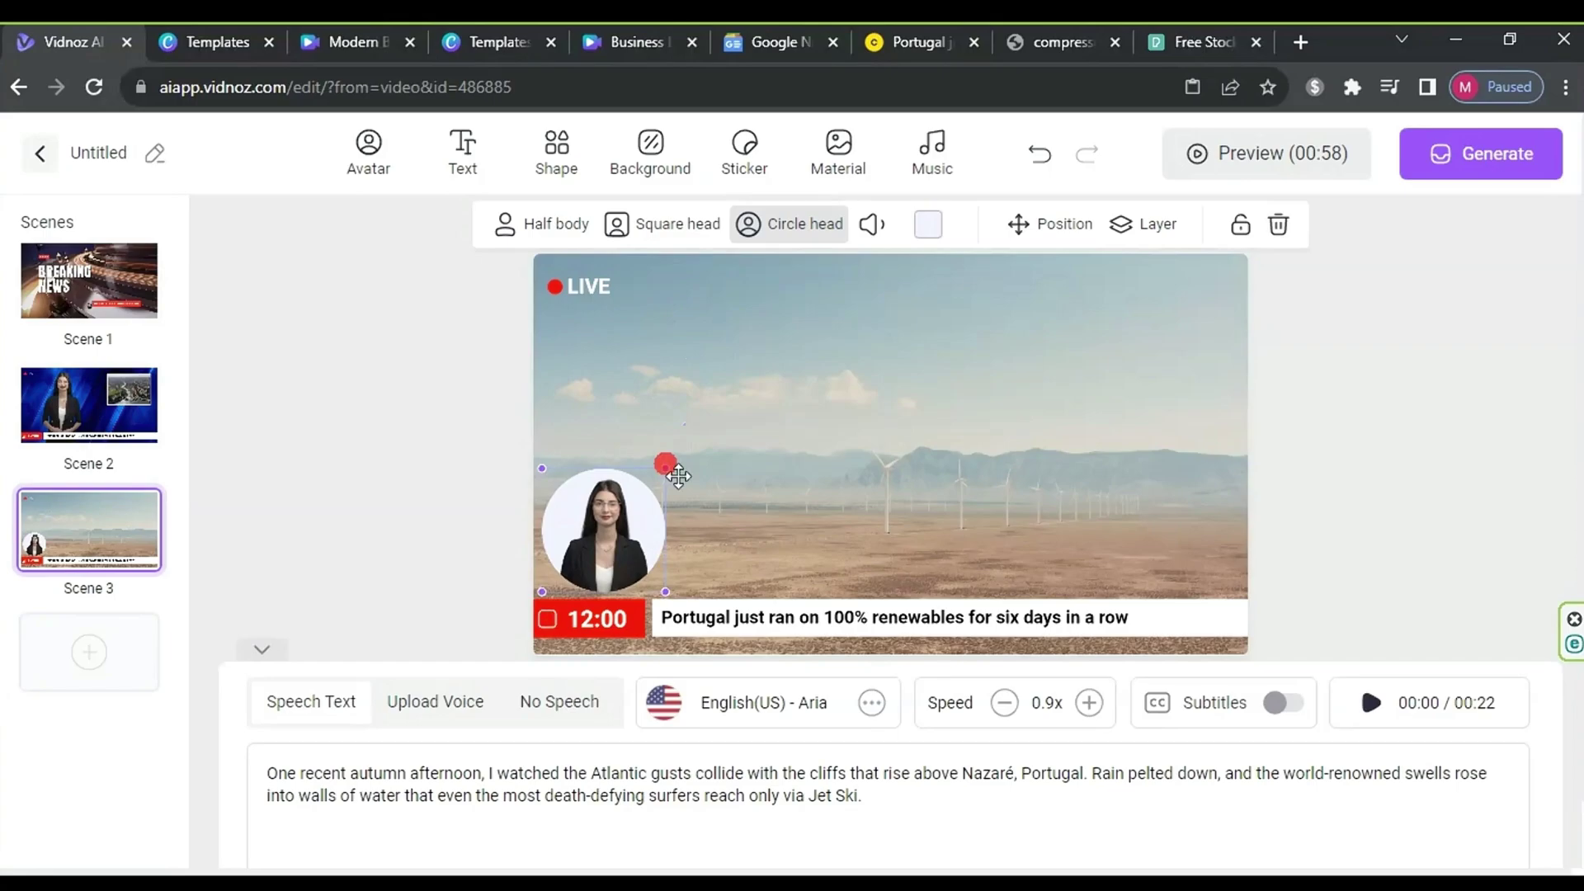
{"action": "left_click_drag", "start_coordinate": [672, 482], "coordinate": [668, 491]}
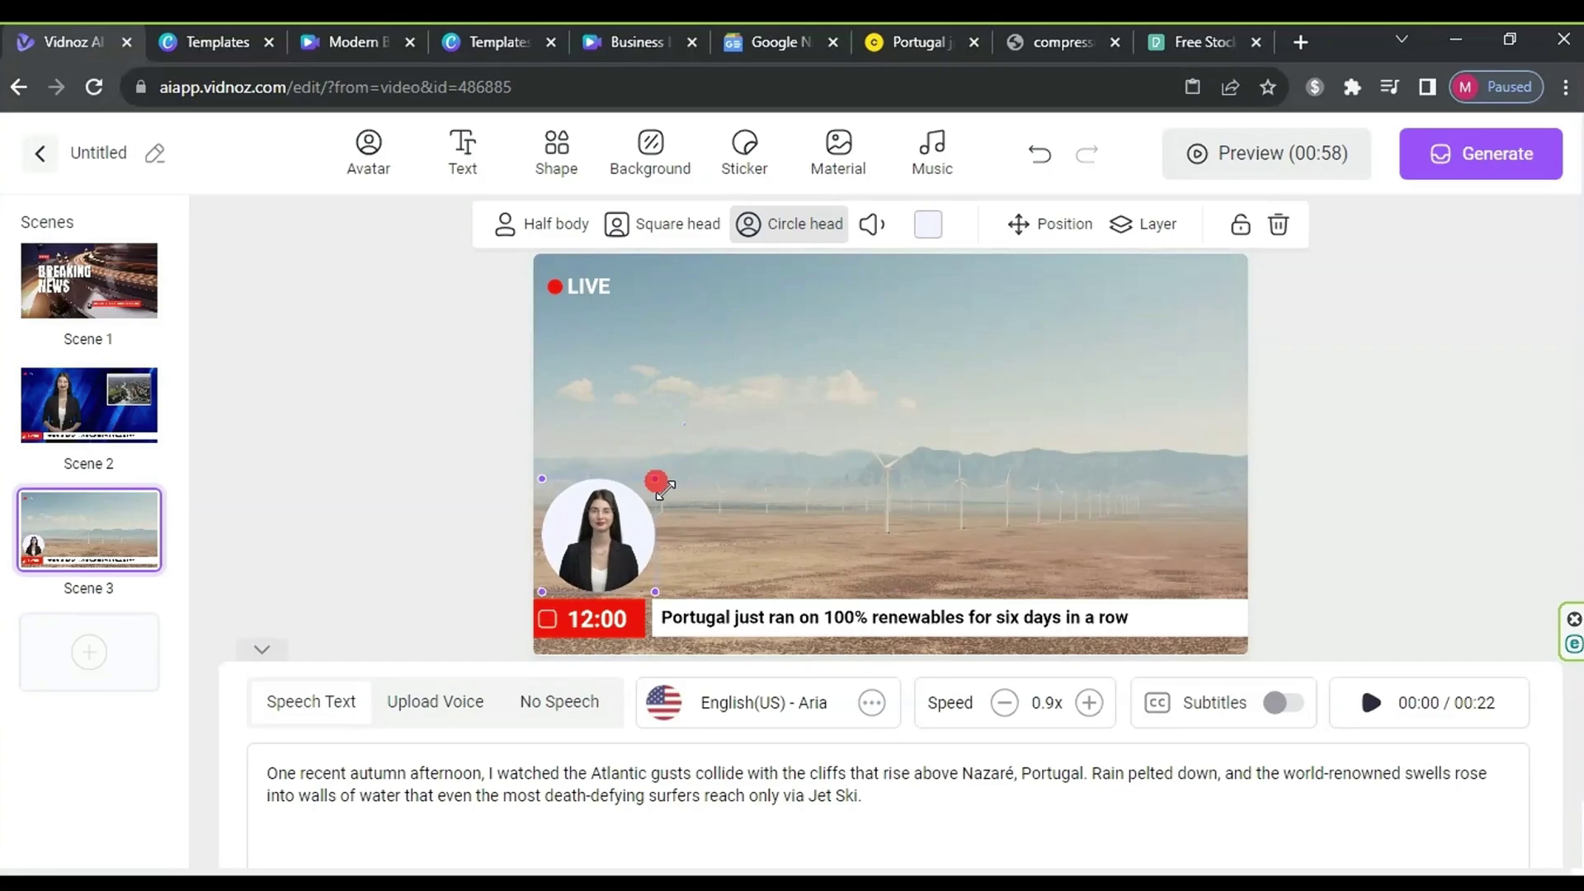
{"action": "left_click", "coordinate": [620, 627]}
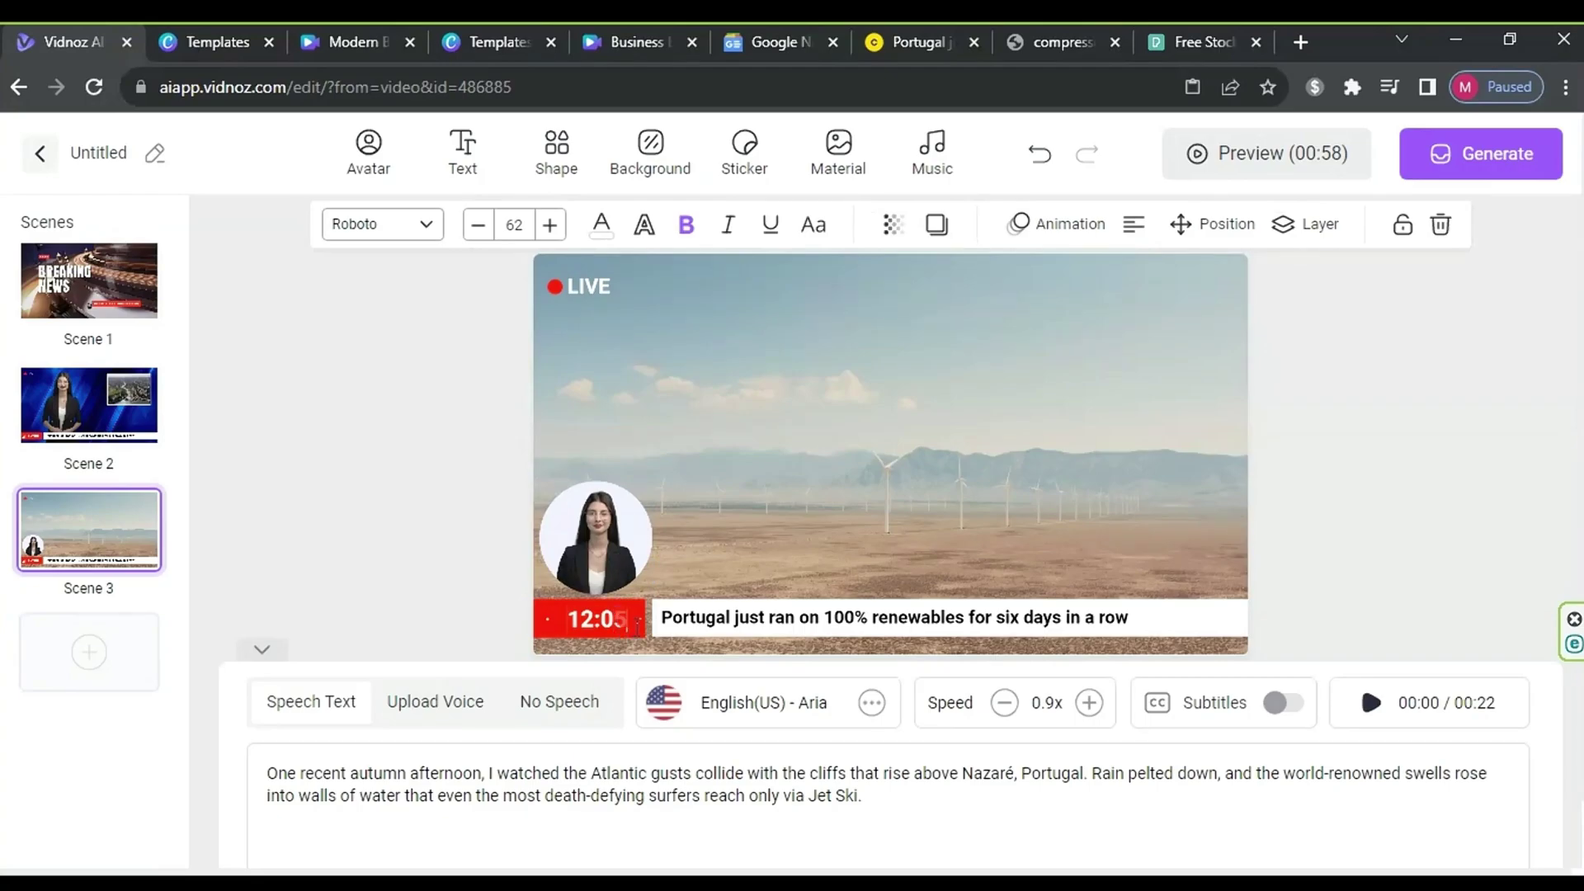
{"action": "left_click", "coordinate": [460, 584]}
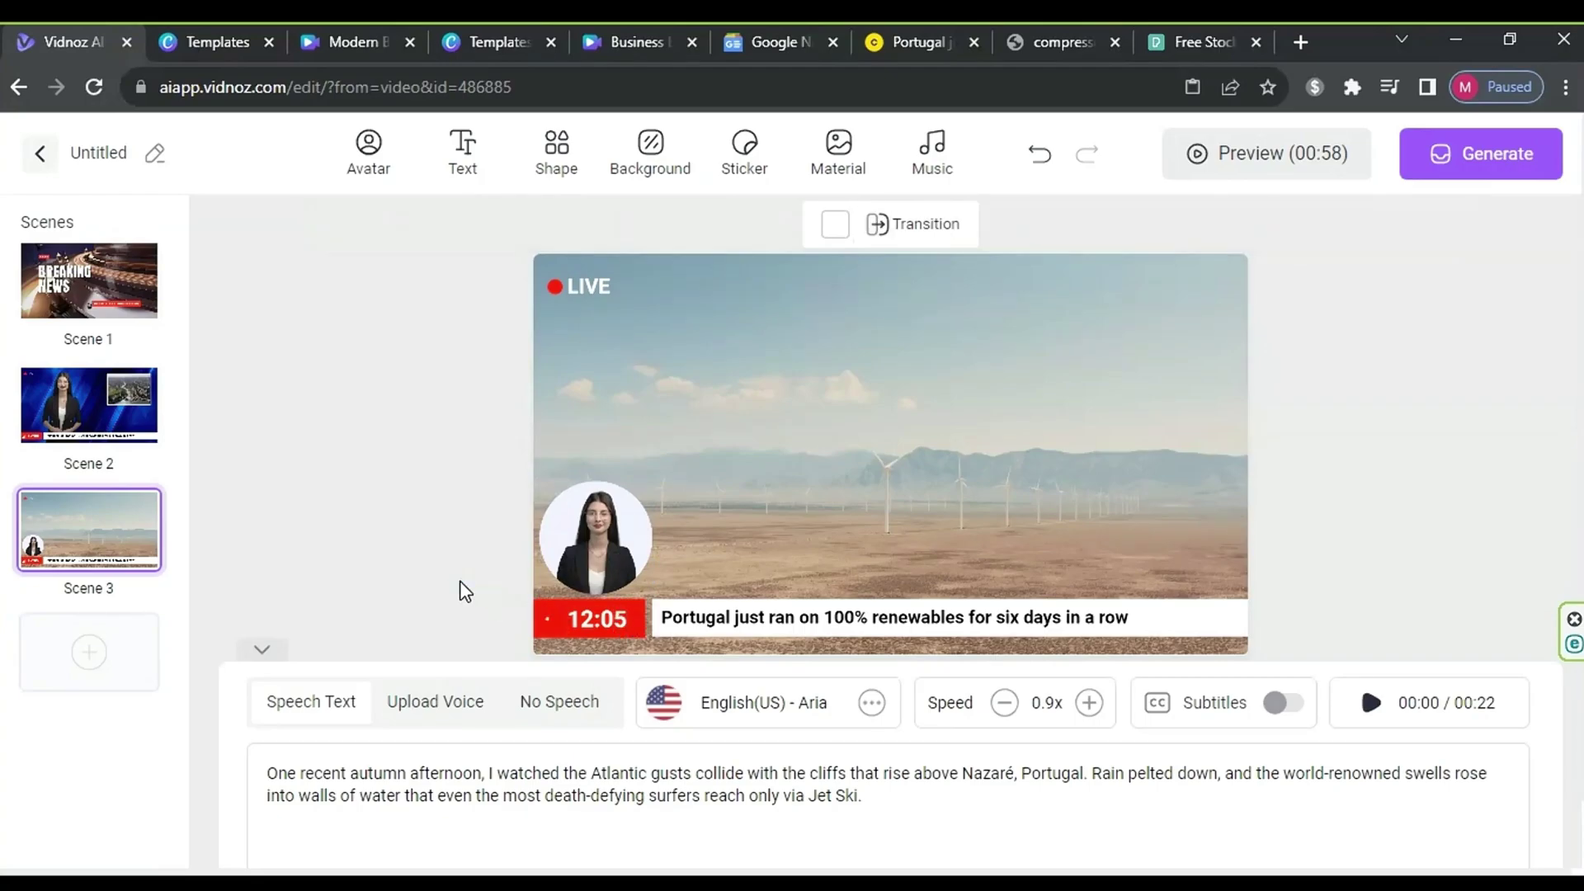
Step: Copy the Canary Media passage from 'For me' through 'wind, solar and hydropower.'
{"action": "left_click", "coordinate": [924, 38]}
{"action": "scroll", "coordinate": [531, 453], "scroll_direction": "down", "scroll_amount": 2}
{"action": "left_click_drag", "start_coordinate": [191, 376], "coordinate": [881, 449]}
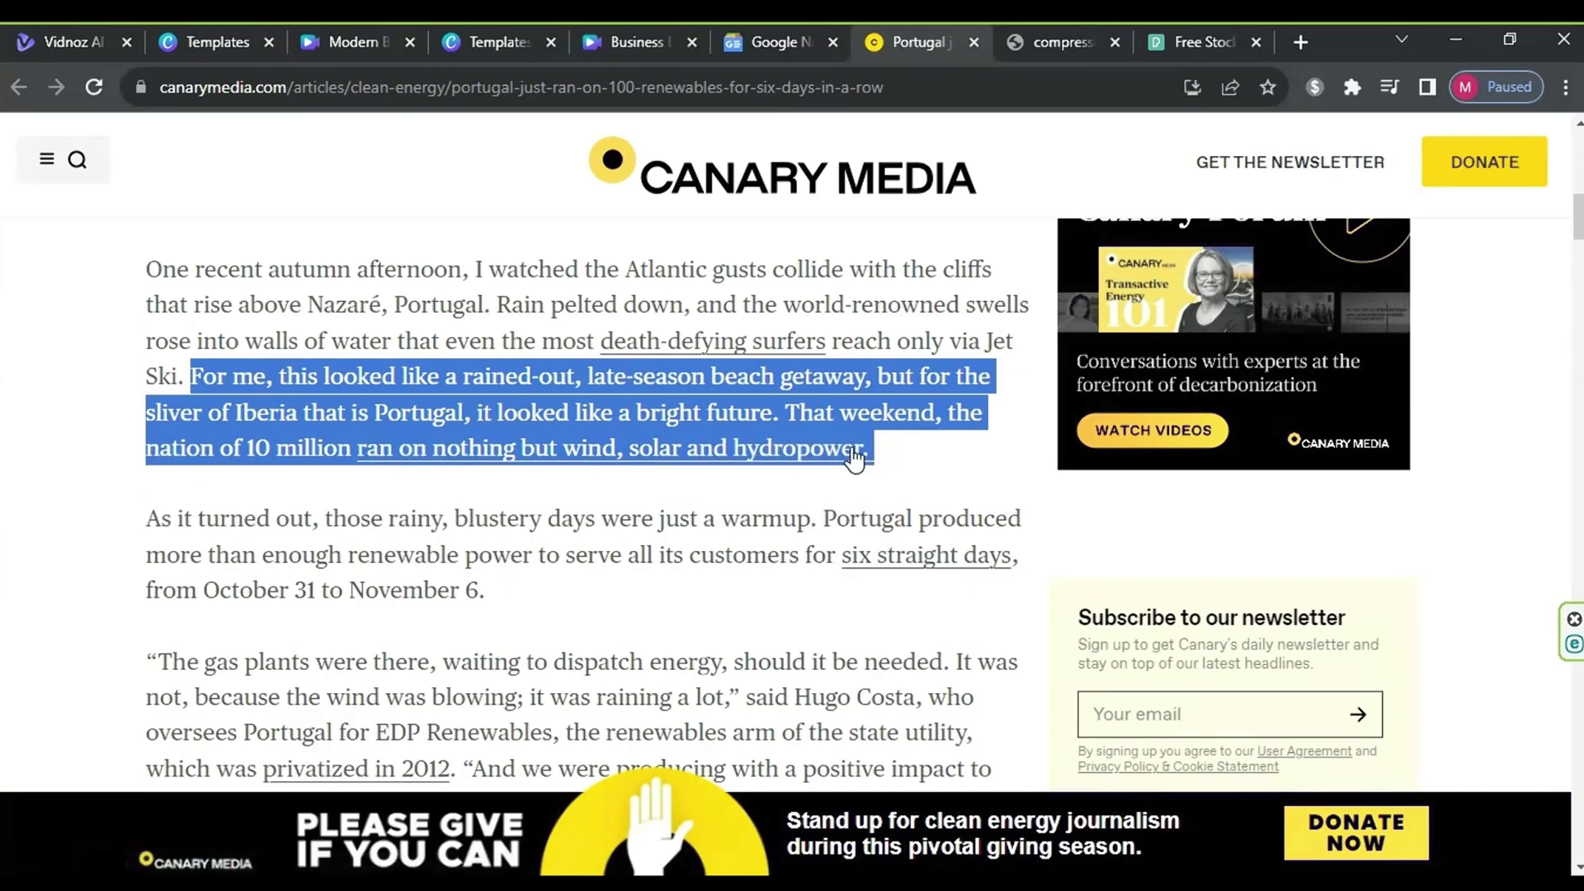
{"action": "right_click", "coordinate": [863, 451]}
{"action": "left_click", "coordinate": [924, 609]}
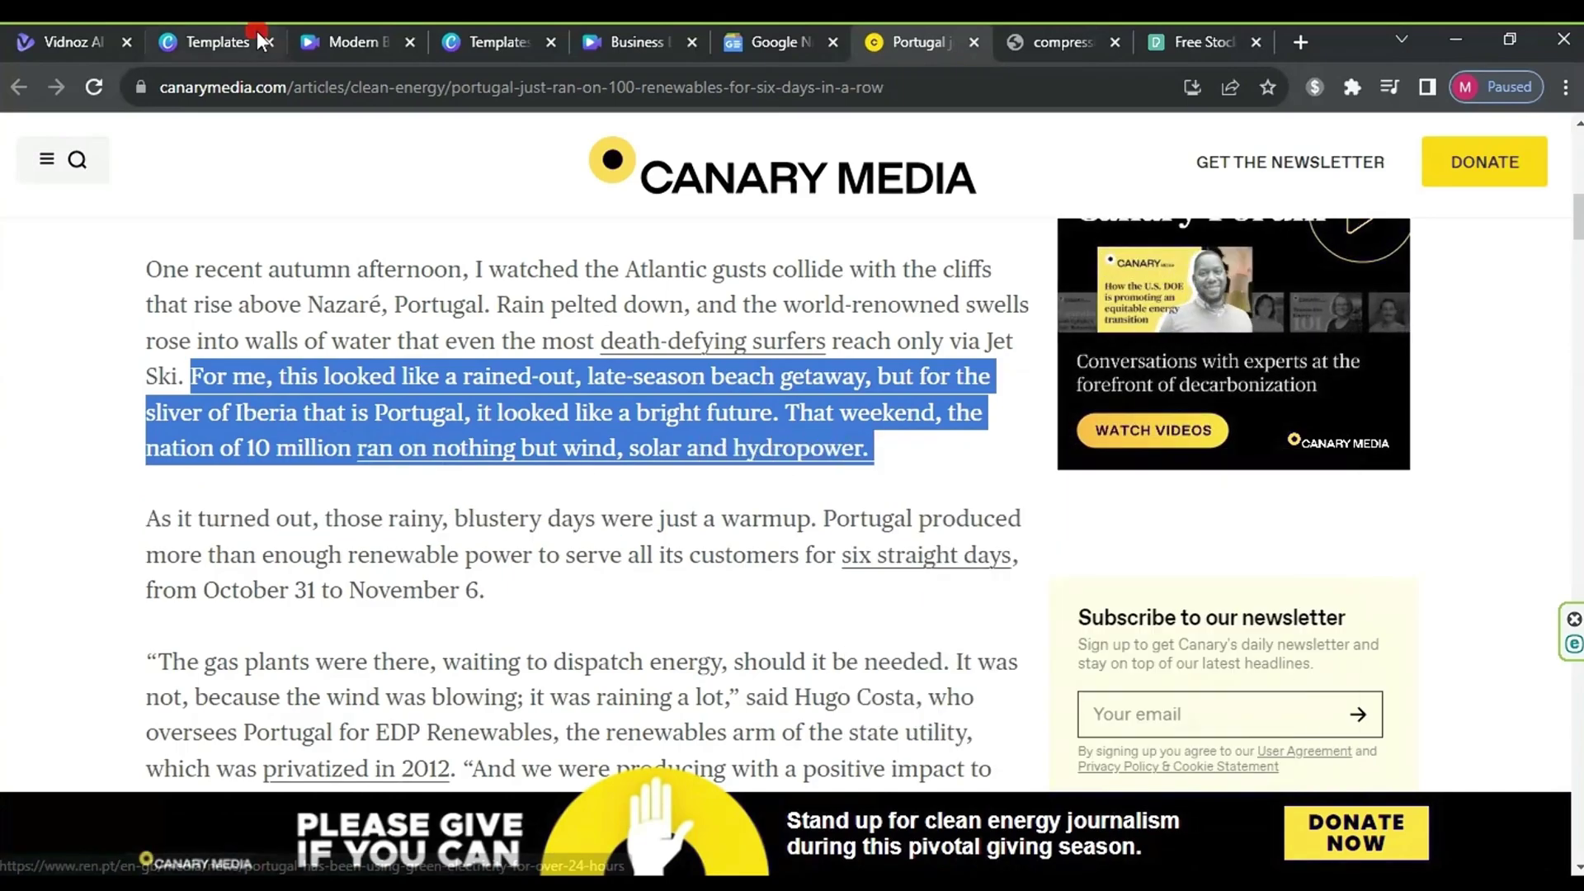
Step: Paste the copied Portugal renewables passage as Scene 3's speech script and play its narration
{"action": "left_click", "coordinate": [63, 40]}
{"action": "key", "text": "ctrl+a"}
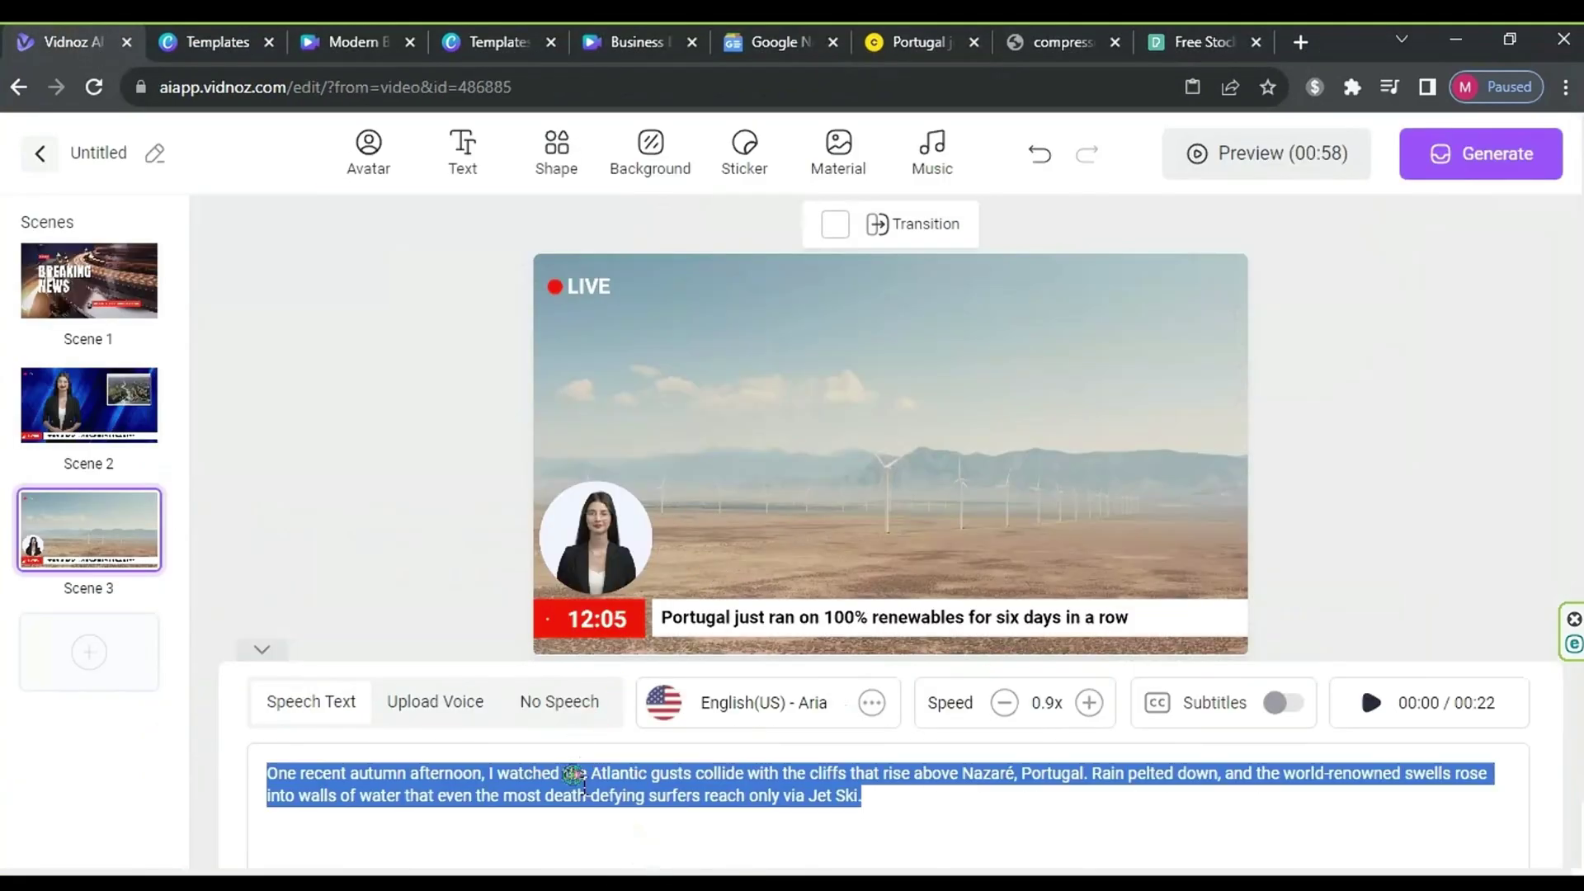
{"action": "right_click", "coordinate": [573, 775]}
{"action": "left_click", "coordinate": [632, 528]}
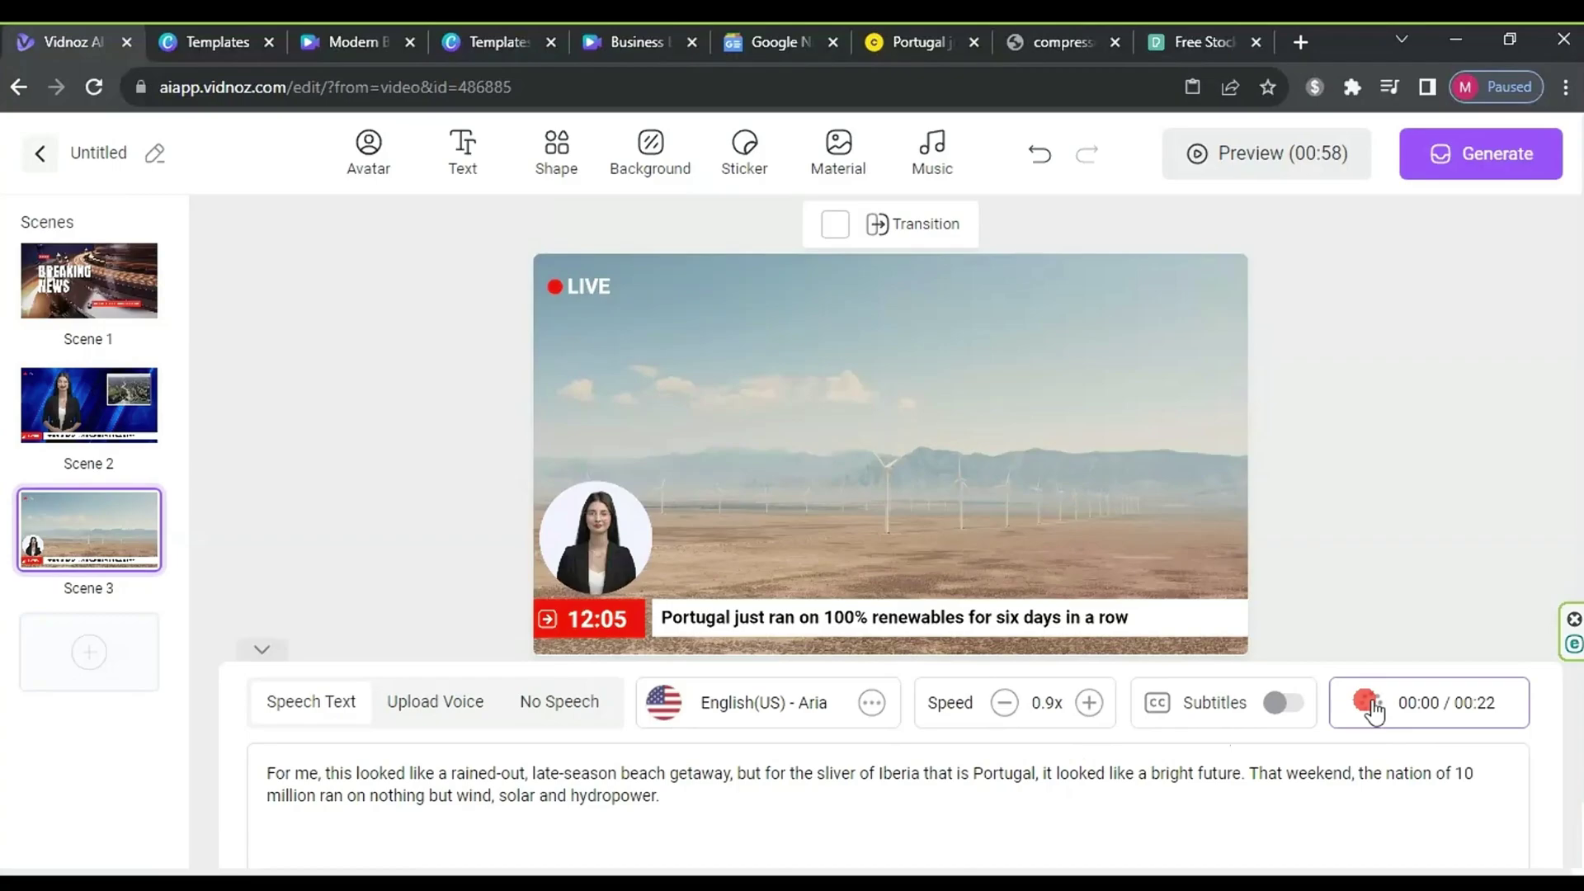
{"action": "left_click", "coordinate": [1373, 711]}
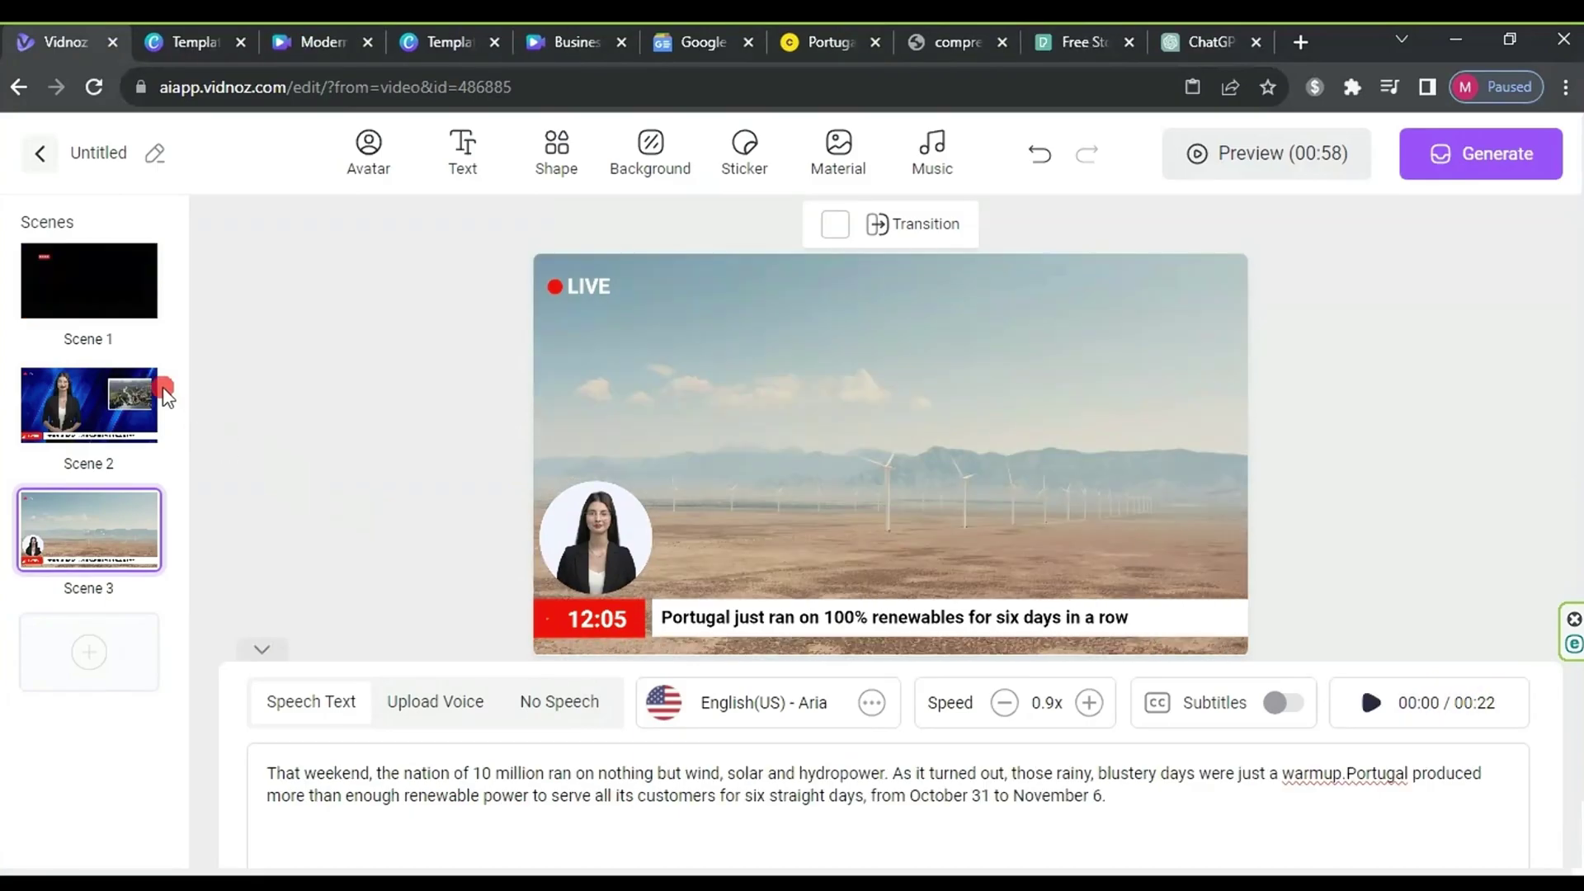
Step: Duplicate Scene 2 and move the copy to the end as Scene 4
{"action": "left_click", "coordinate": [157, 395]}
{"action": "left_click", "coordinate": [137, 388]}
{"action": "left_click", "coordinate": [206, 438]}
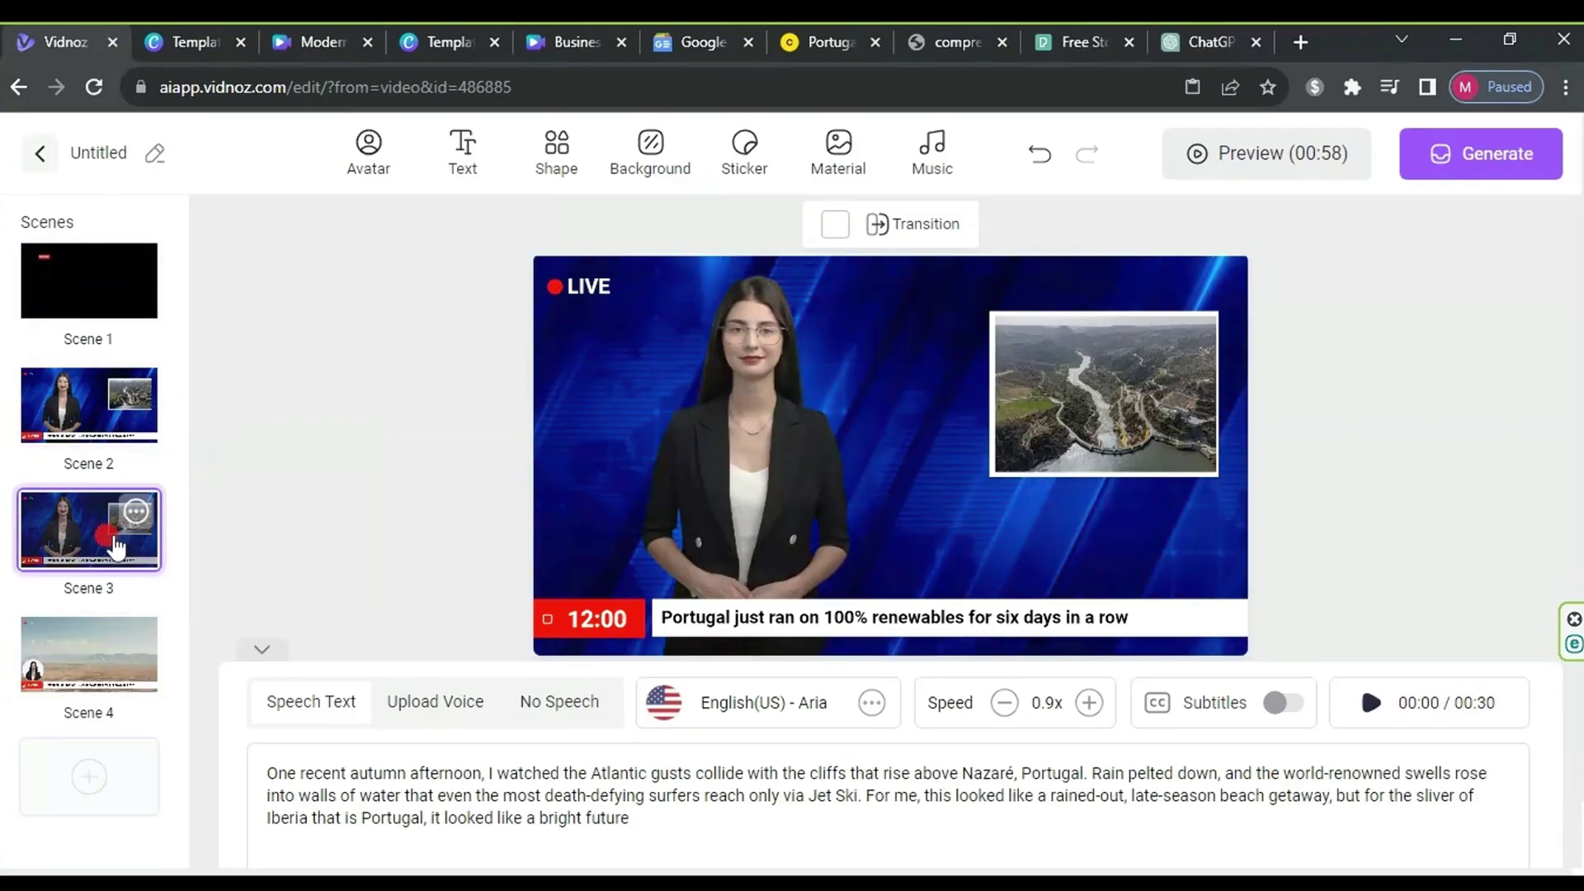
{"action": "left_click_drag", "start_coordinate": [91, 614], "coordinate": [97, 701]}
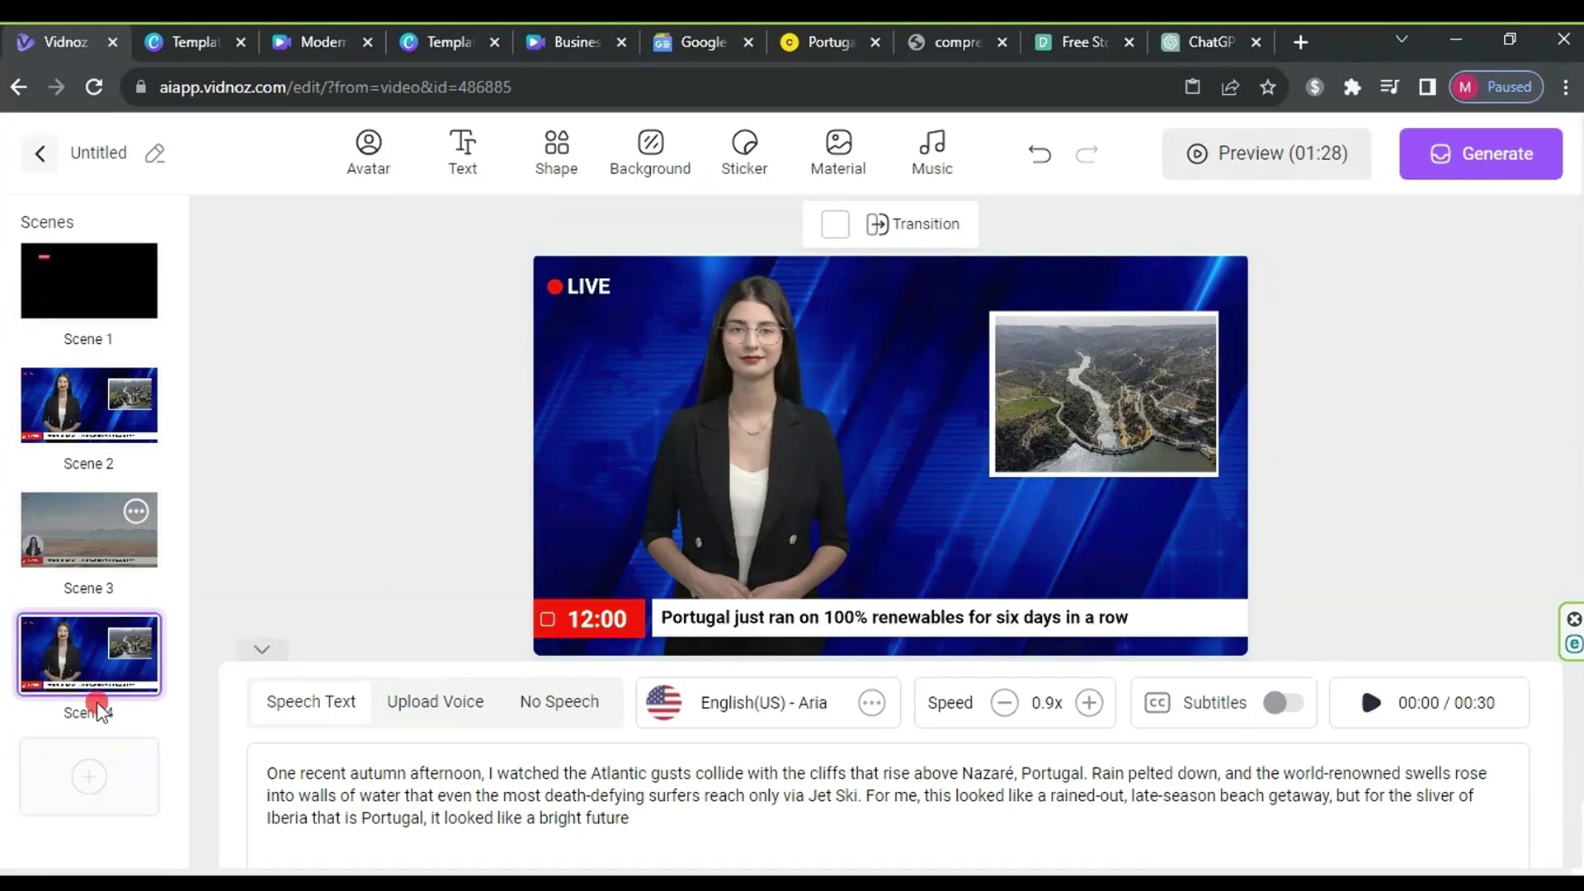
Step: Set Scene 4's script to the 'Thank you for watching…news bulletins' line and Scene 3's clock to 12:02
{"action": "left_click", "coordinate": [693, 439]}
{"action": "triple_click", "coordinate": [486, 819]}
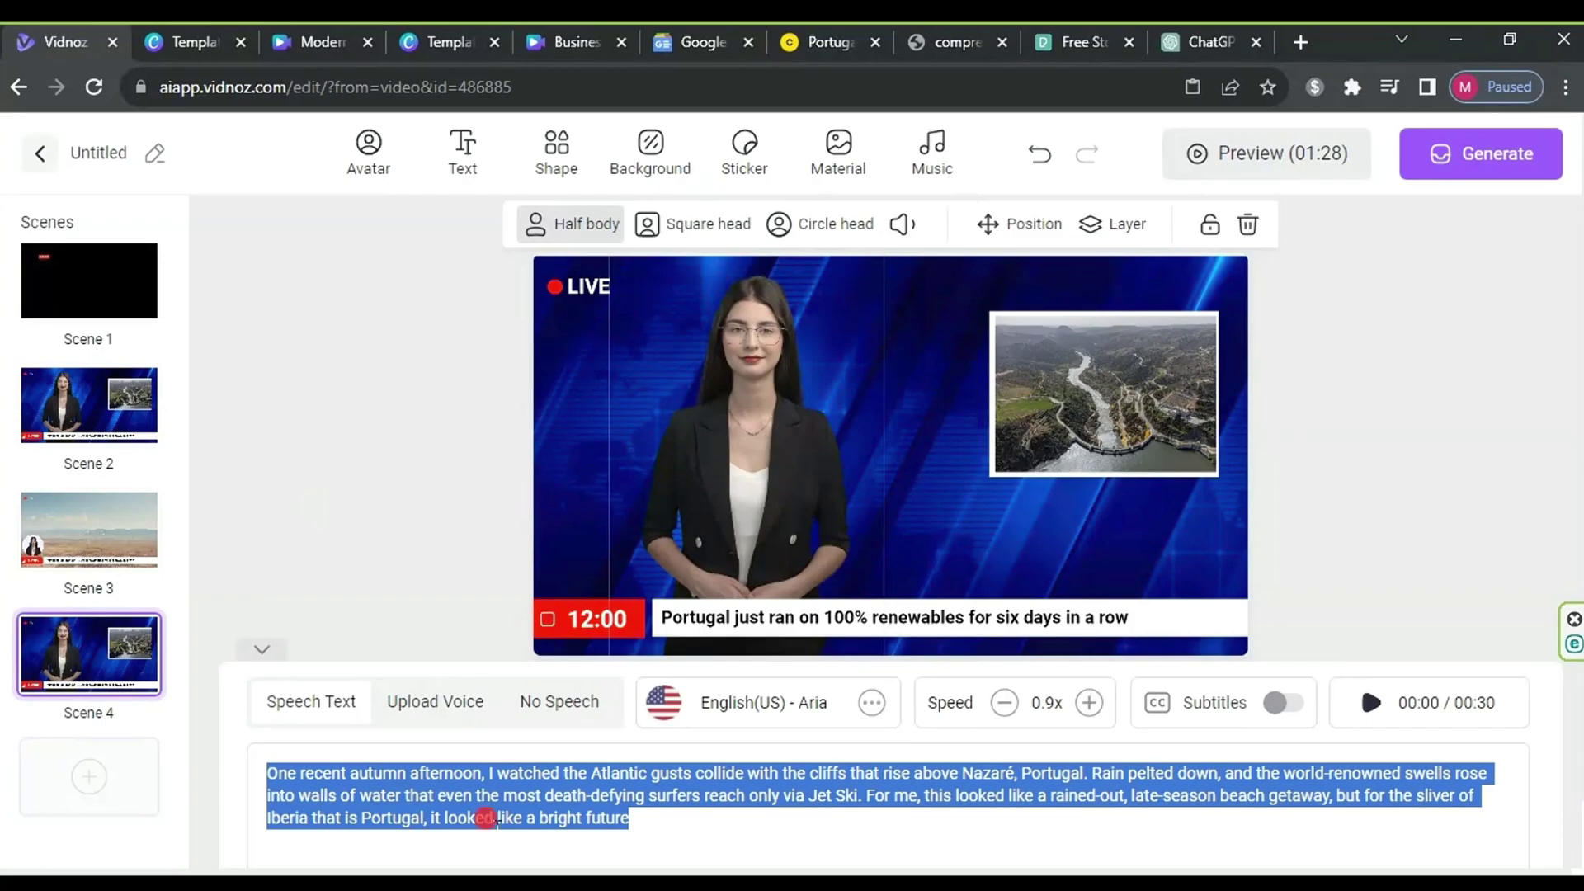
{"action": "right_click", "coordinate": [495, 815]}
{"action": "left_click", "coordinate": [542, 560]}
{"action": "left_click", "coordinate": [526, 810]}
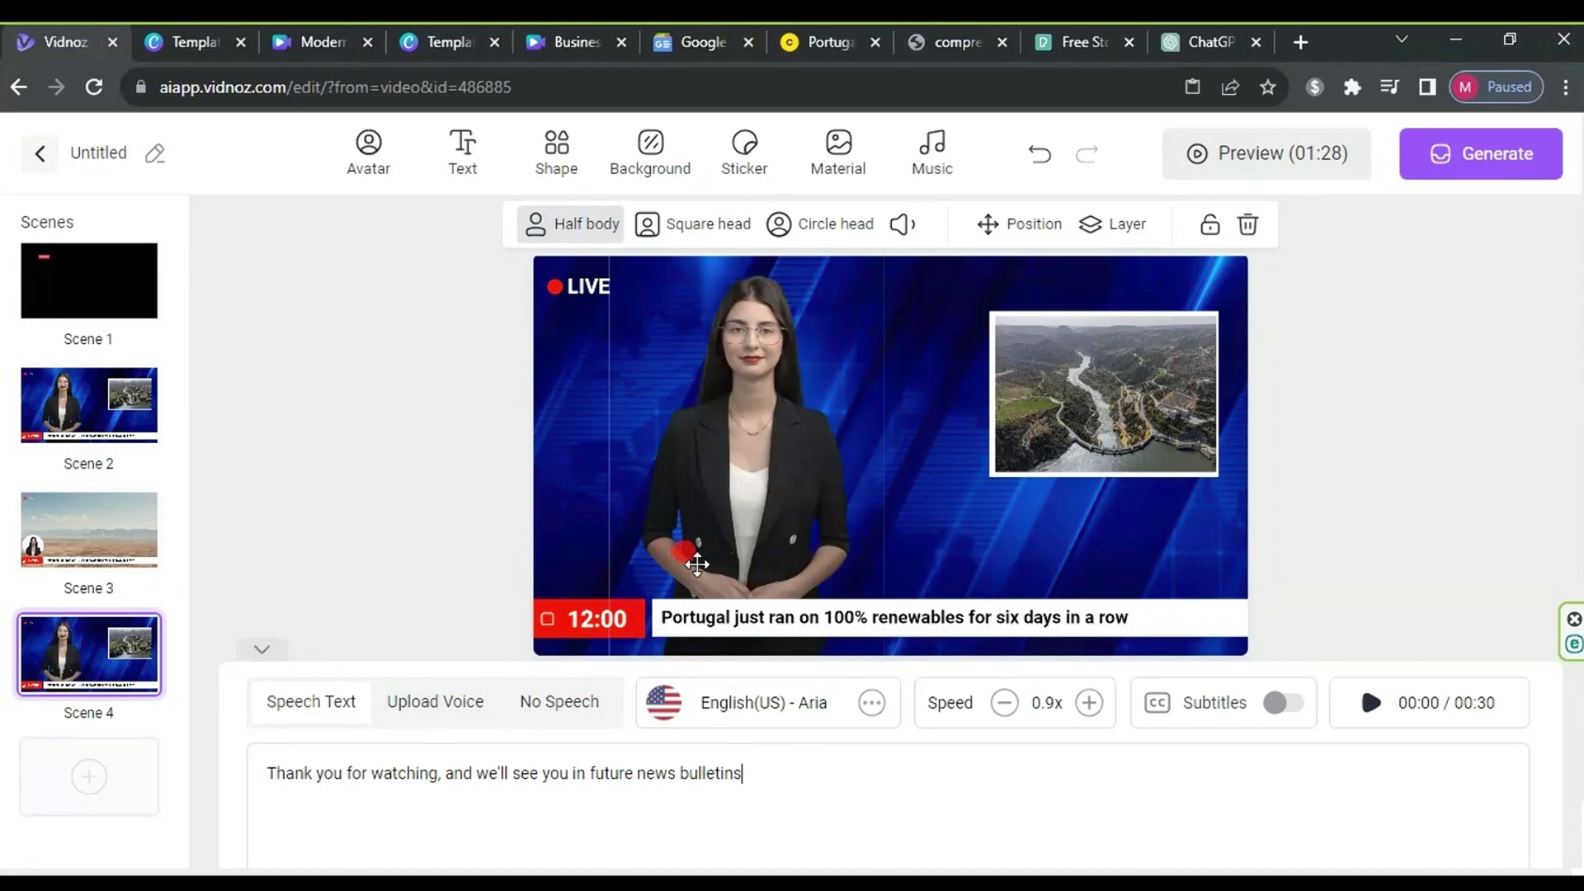
{"action": "left_click", "coordinate": [91, 561]}
{"action": "left_click", "coordinate": [635, 634]}
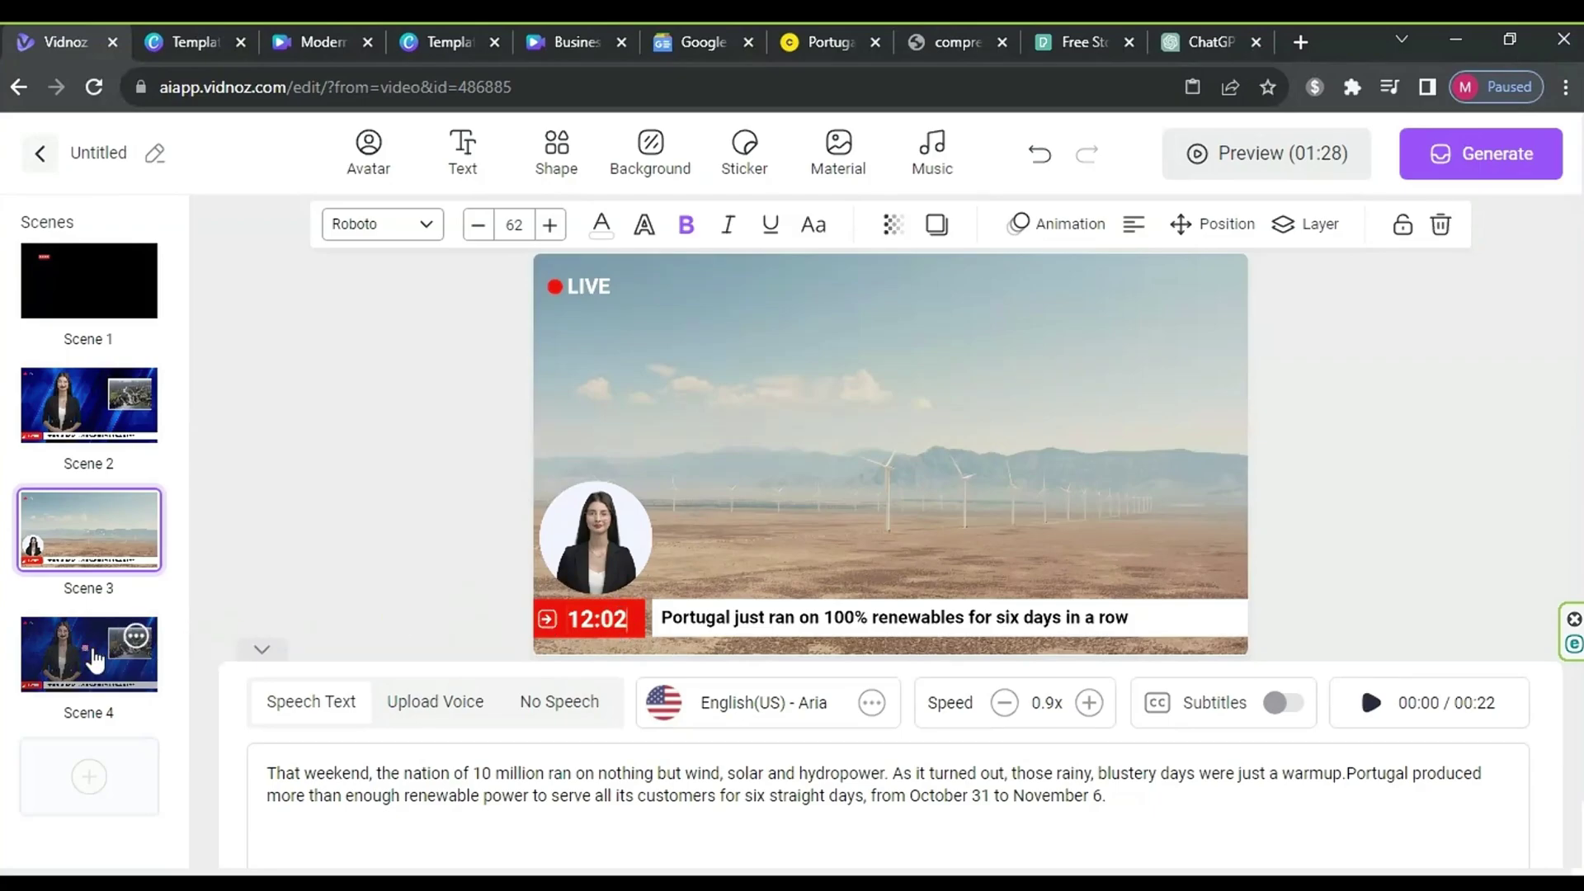
Step: Set Scene 4's clock to 12:03 and delete the inset river photo with its white frame
{"action": "left_click", "coordinate": [161, 652]}
{"action": "left_click", "coordinate": [633, 641]}
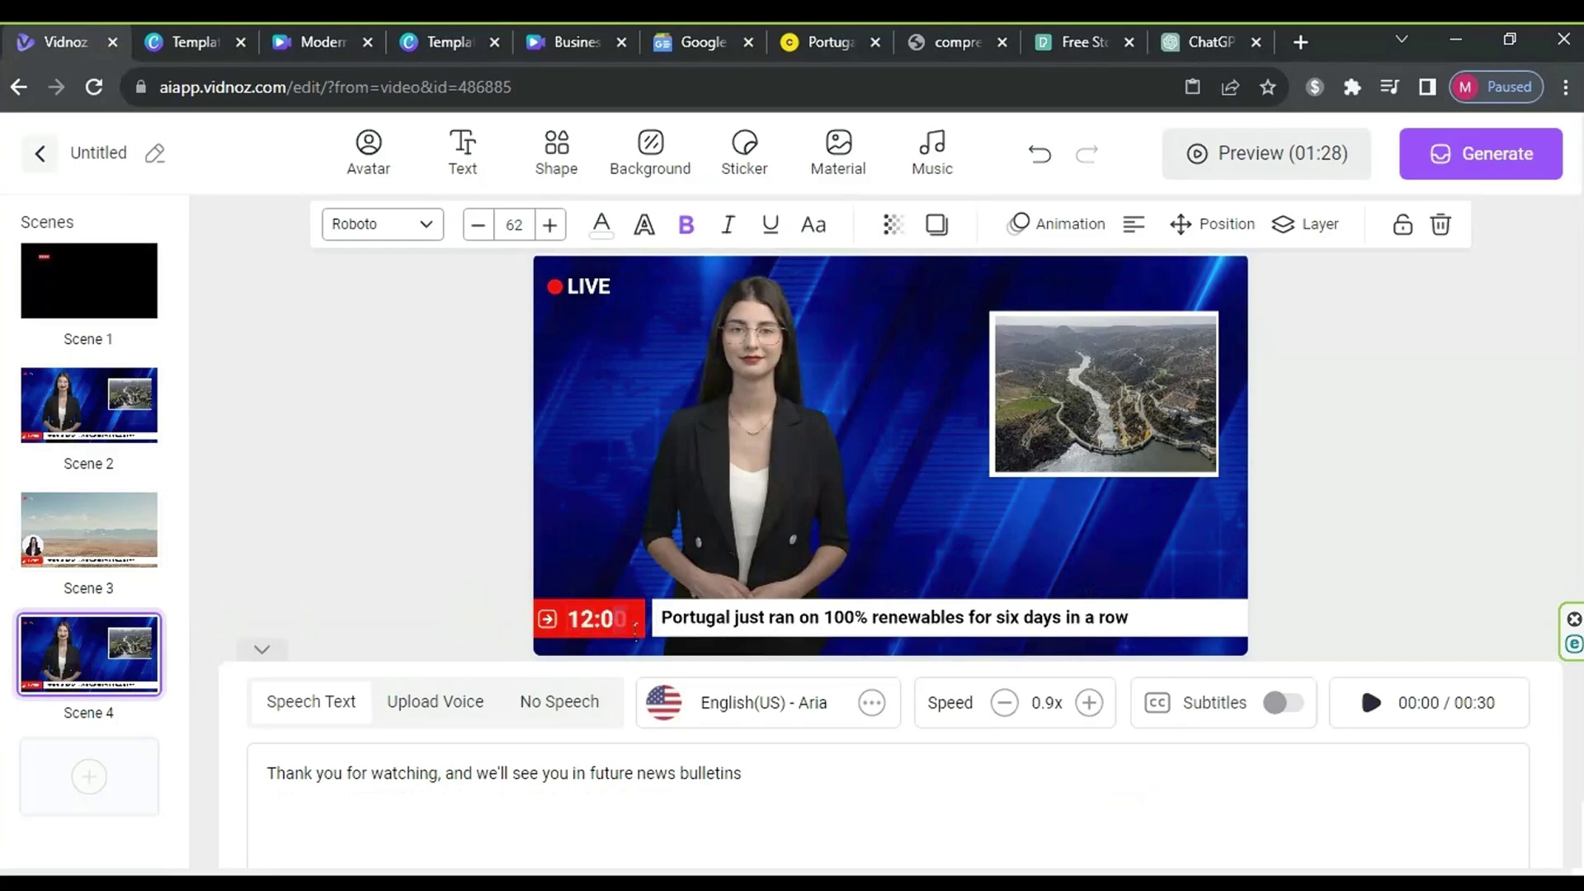
{"action": "left_click", "coordinate": [1127, 378]}
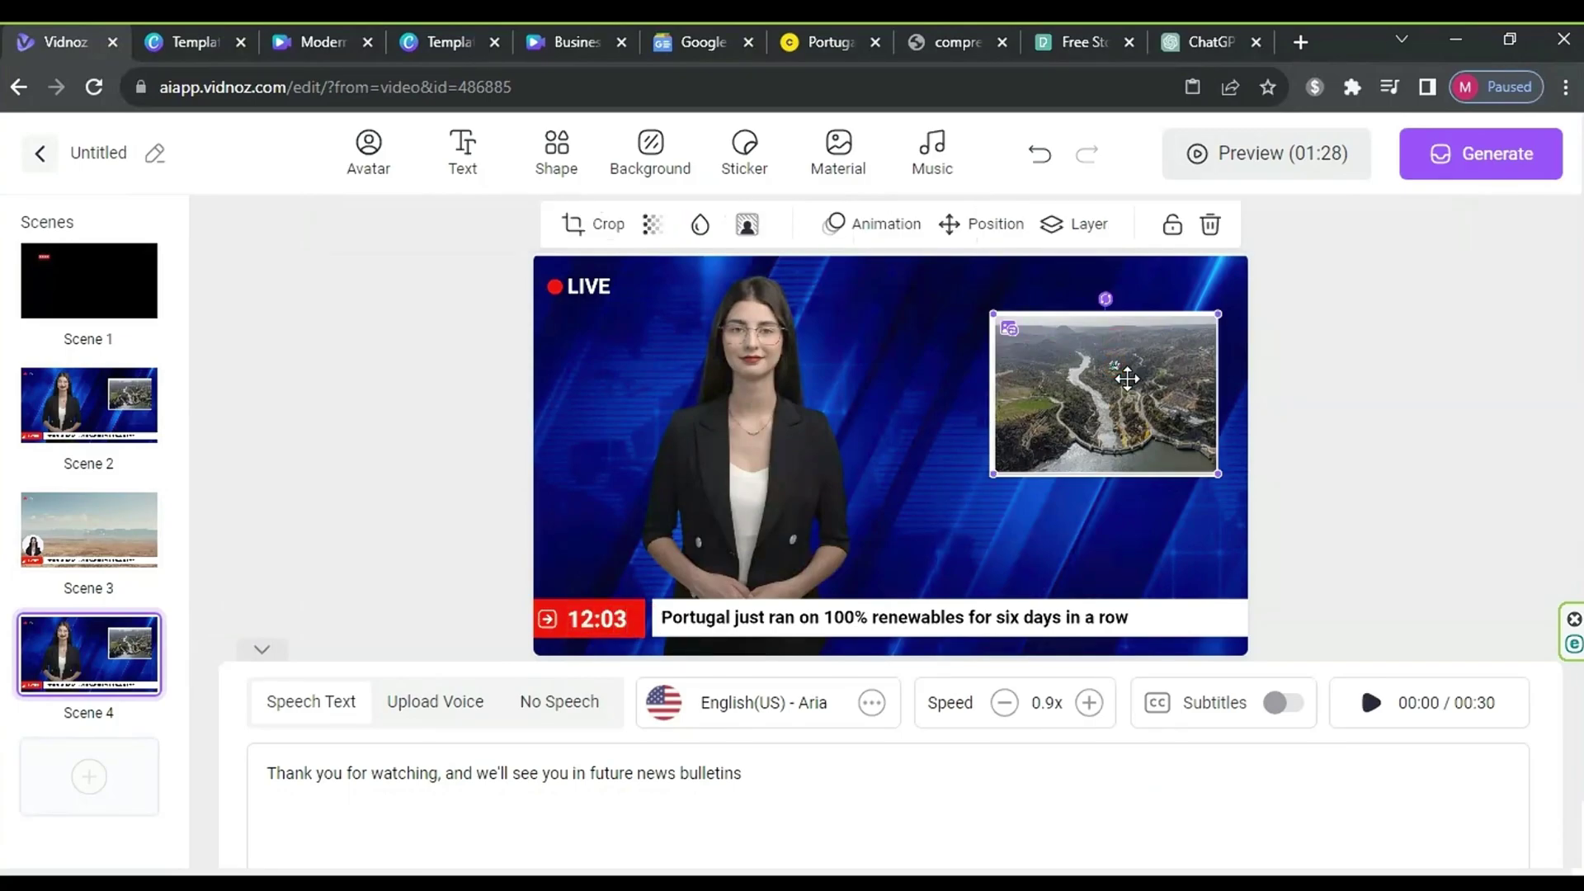
{"action": "left_click", "coordinate": [1216, 231]}
{"action": "left_click", "coordinate": [1130, 366]}
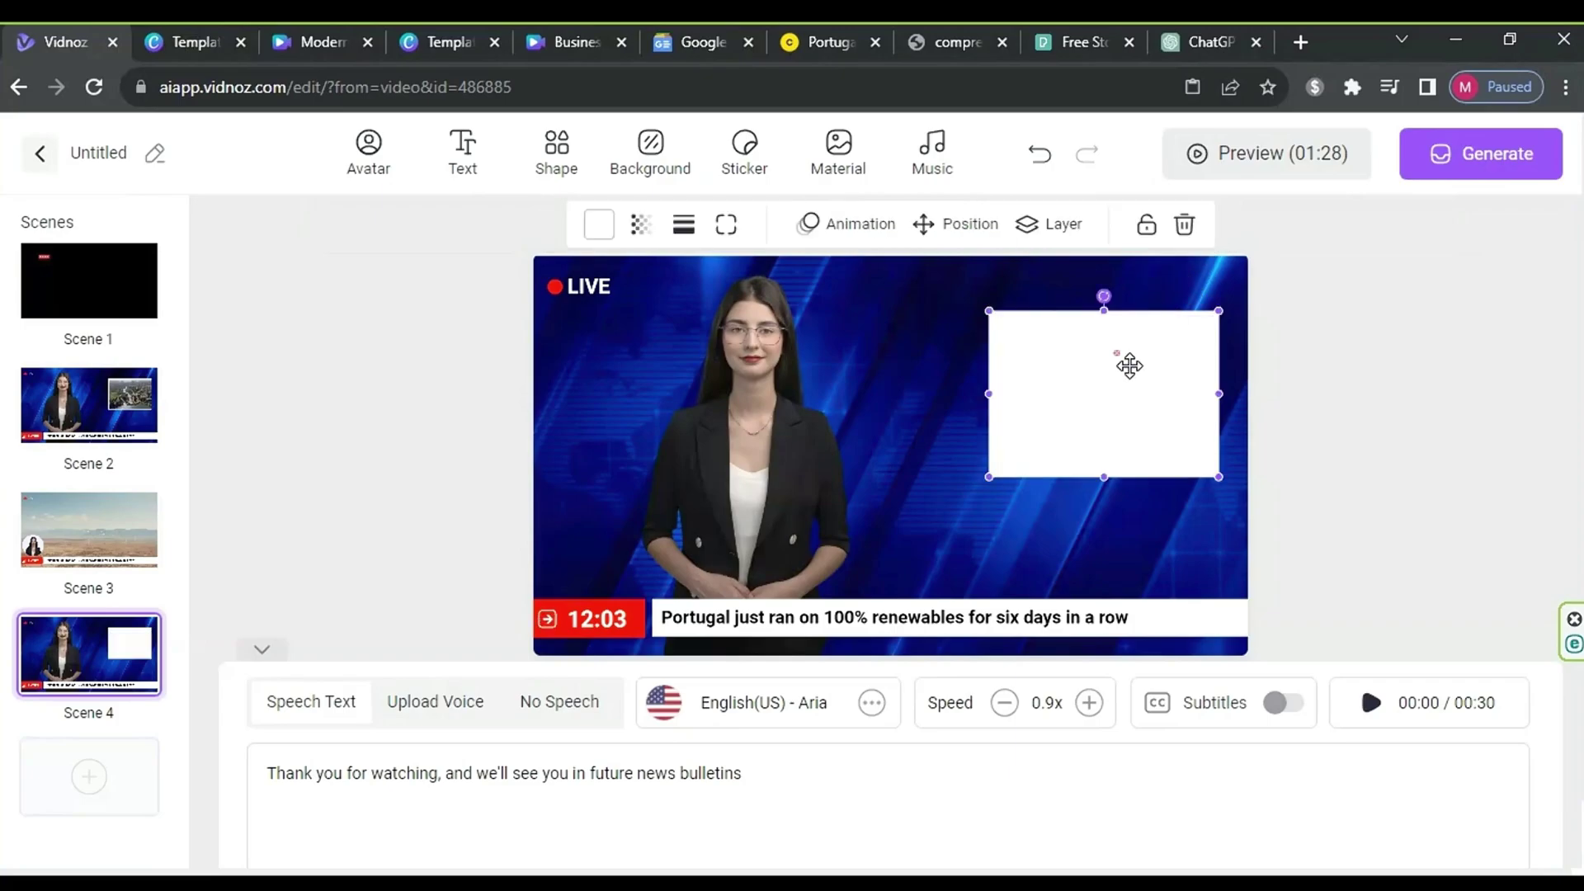
{"action": "left_click", "coordinate": [1194, 236]}
Step: Centre the anchor in Scene 4 and preview its narration
{"action": "left_click_drag", "start_coordinate": [803, 442], "coordinate": [941, 448]}
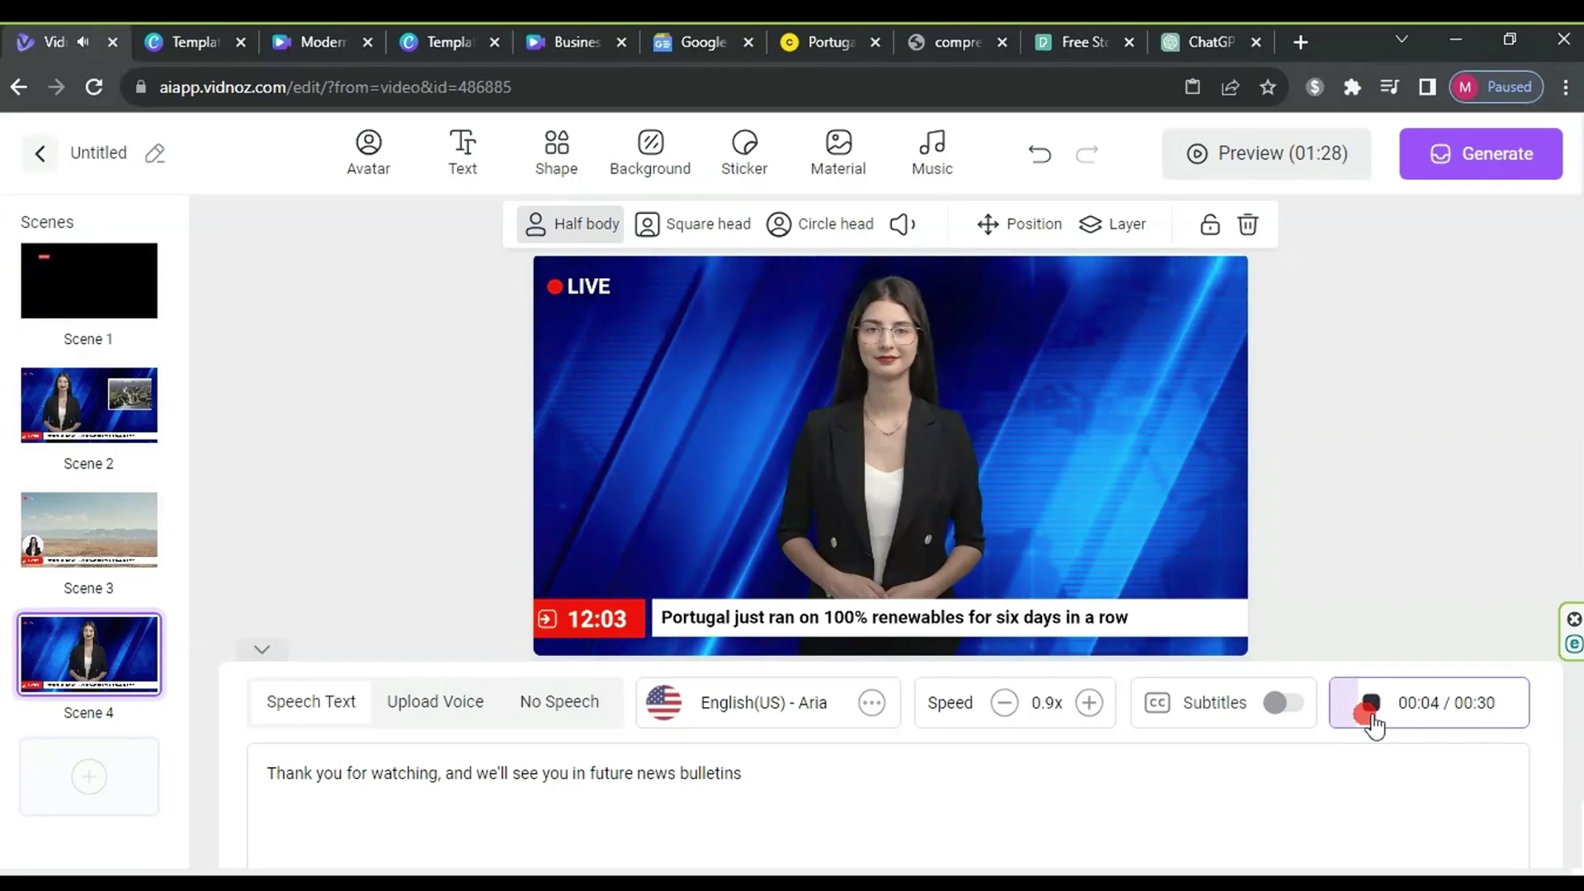
{"action": "left_click", "coordinate": [1371, 712]}
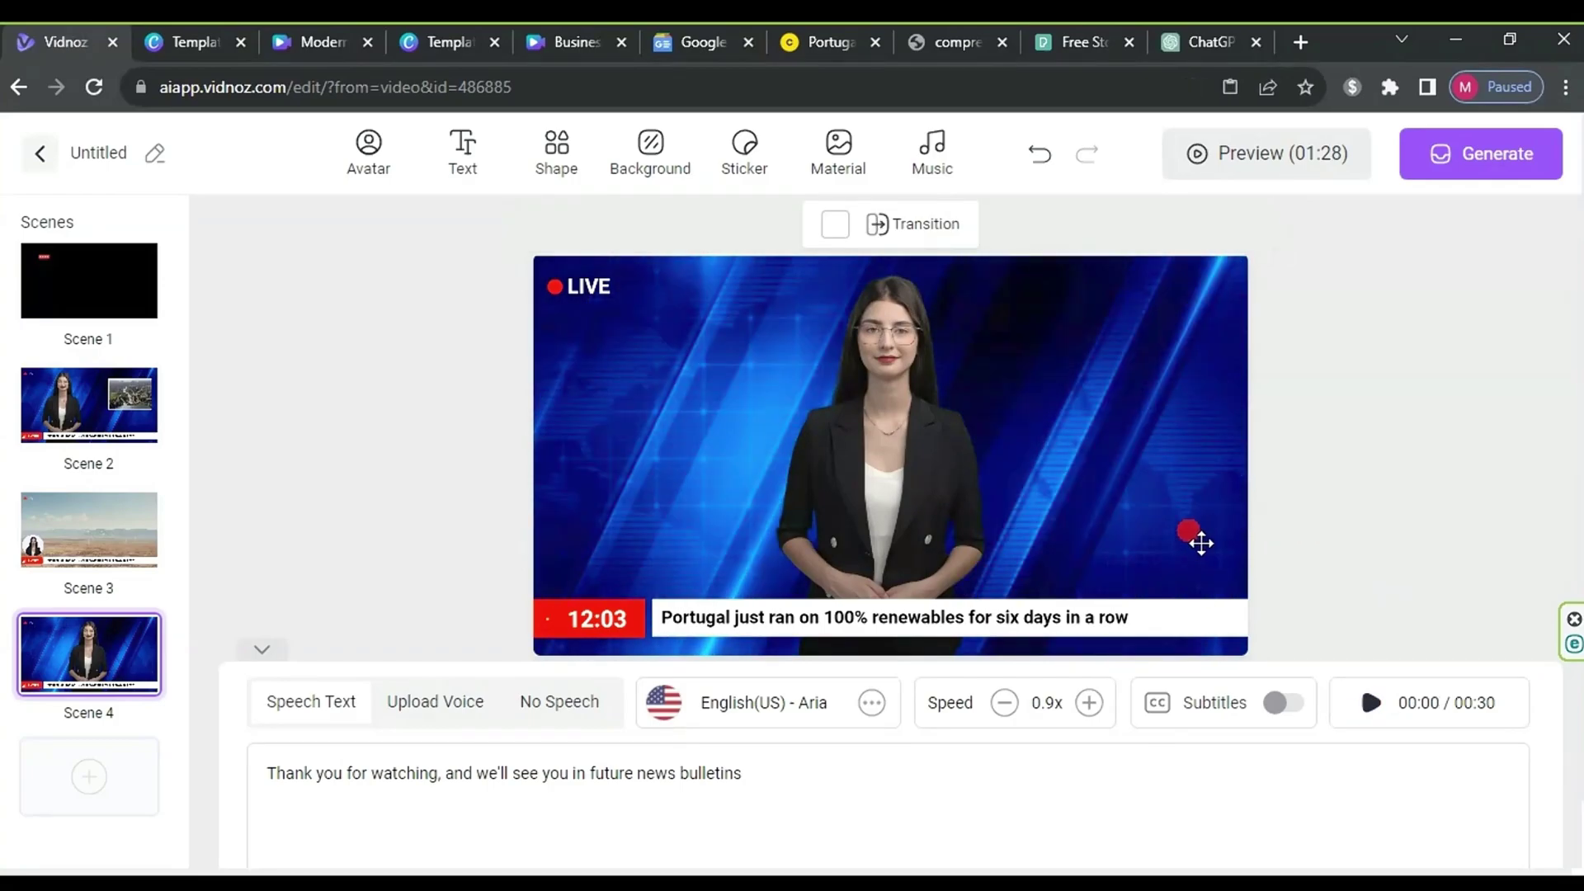
{"action": "left_click", "coordinate": [891, 448]}
{"action": "left_click", "coordinate": [1266, 160]}
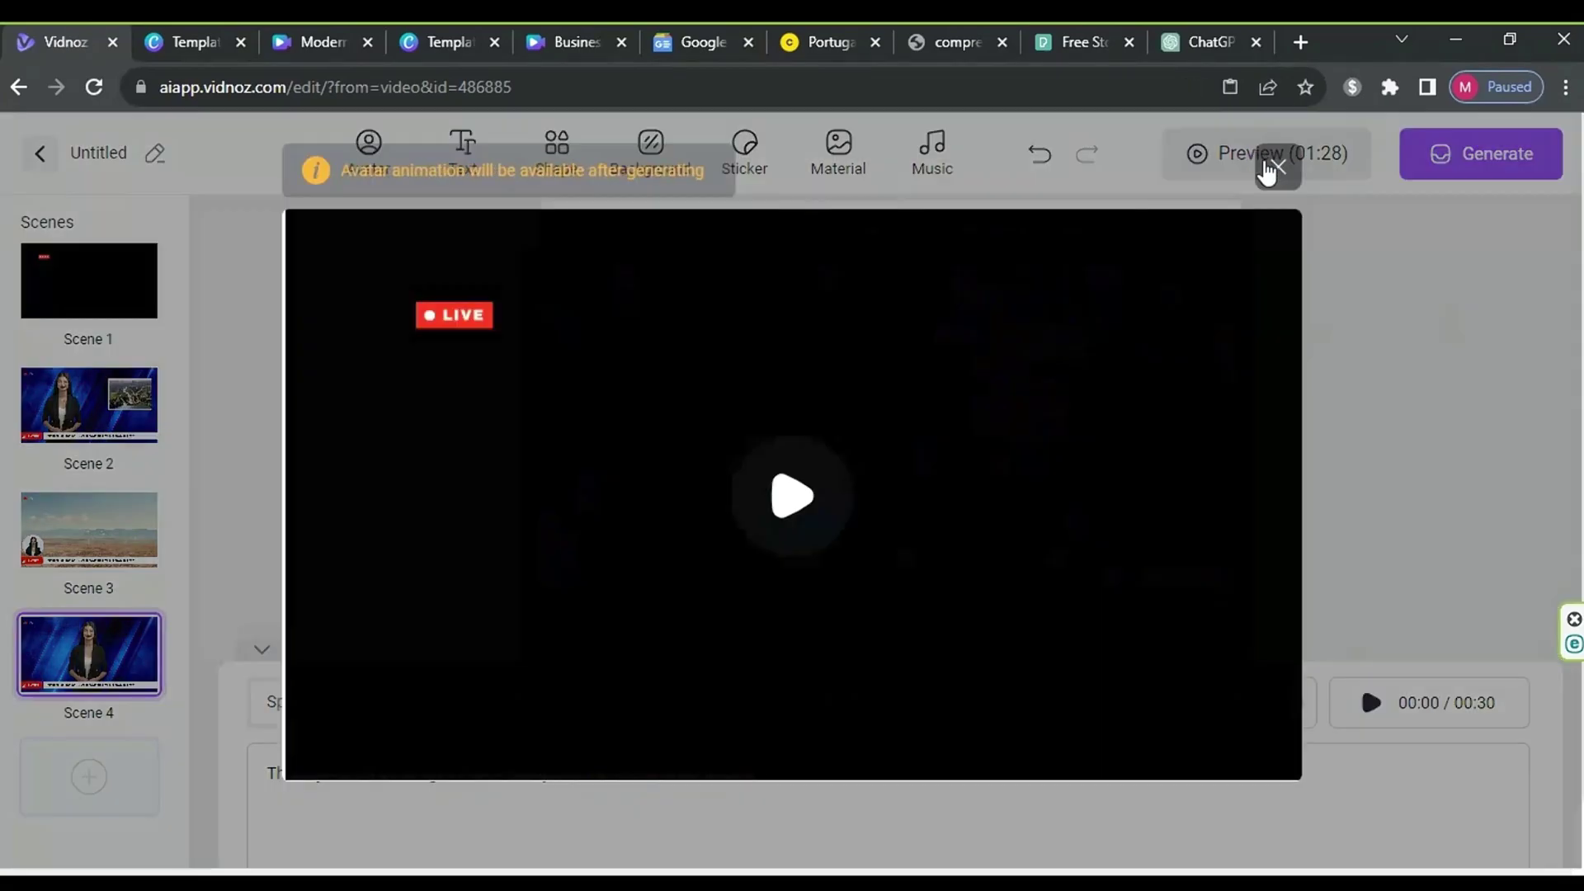
{"action": "left_click", "coordinate": [819, 510]}
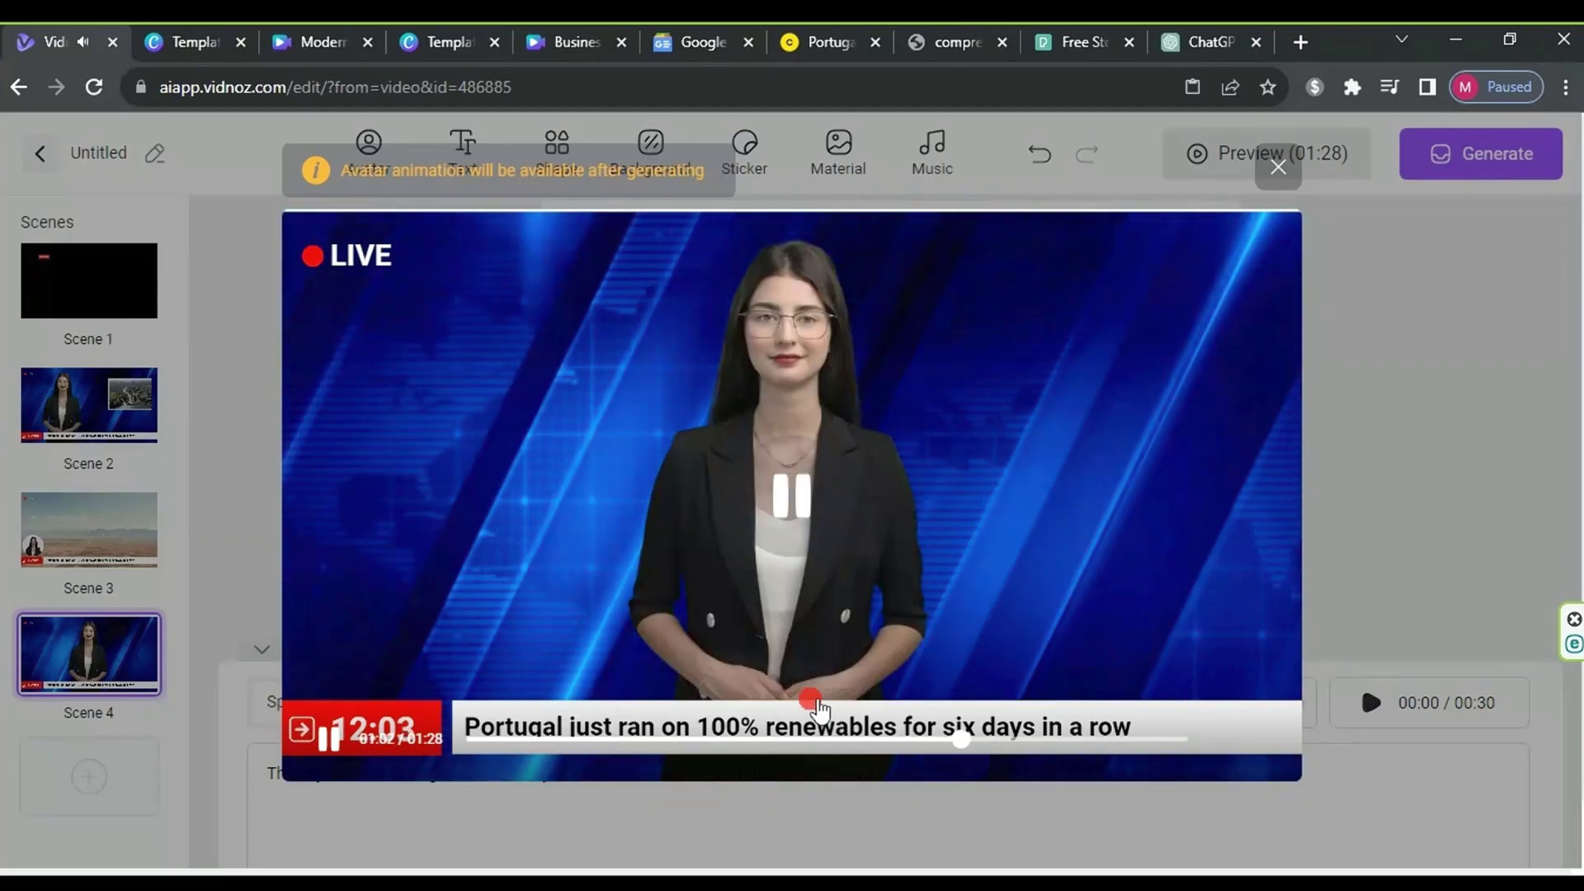
{"action": "left_click", "coordinate": [801, 518]}
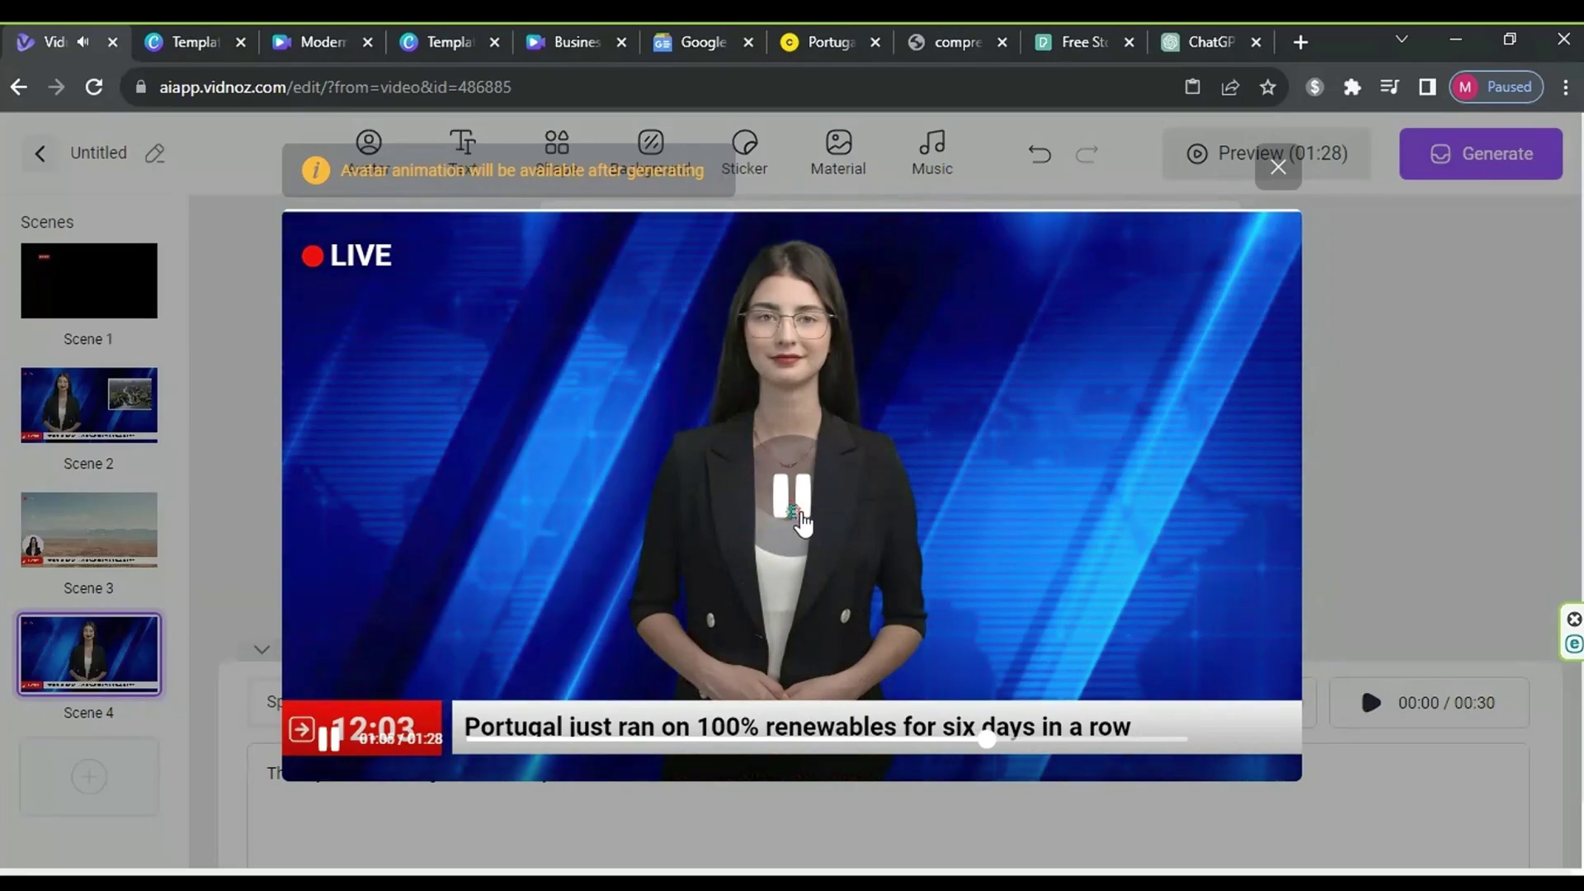
Step: Close the preview, view Scene 2's transition choices without picking one, and return to Scene 2
{"action": "left_click", "coordinate": [1280, 169]}
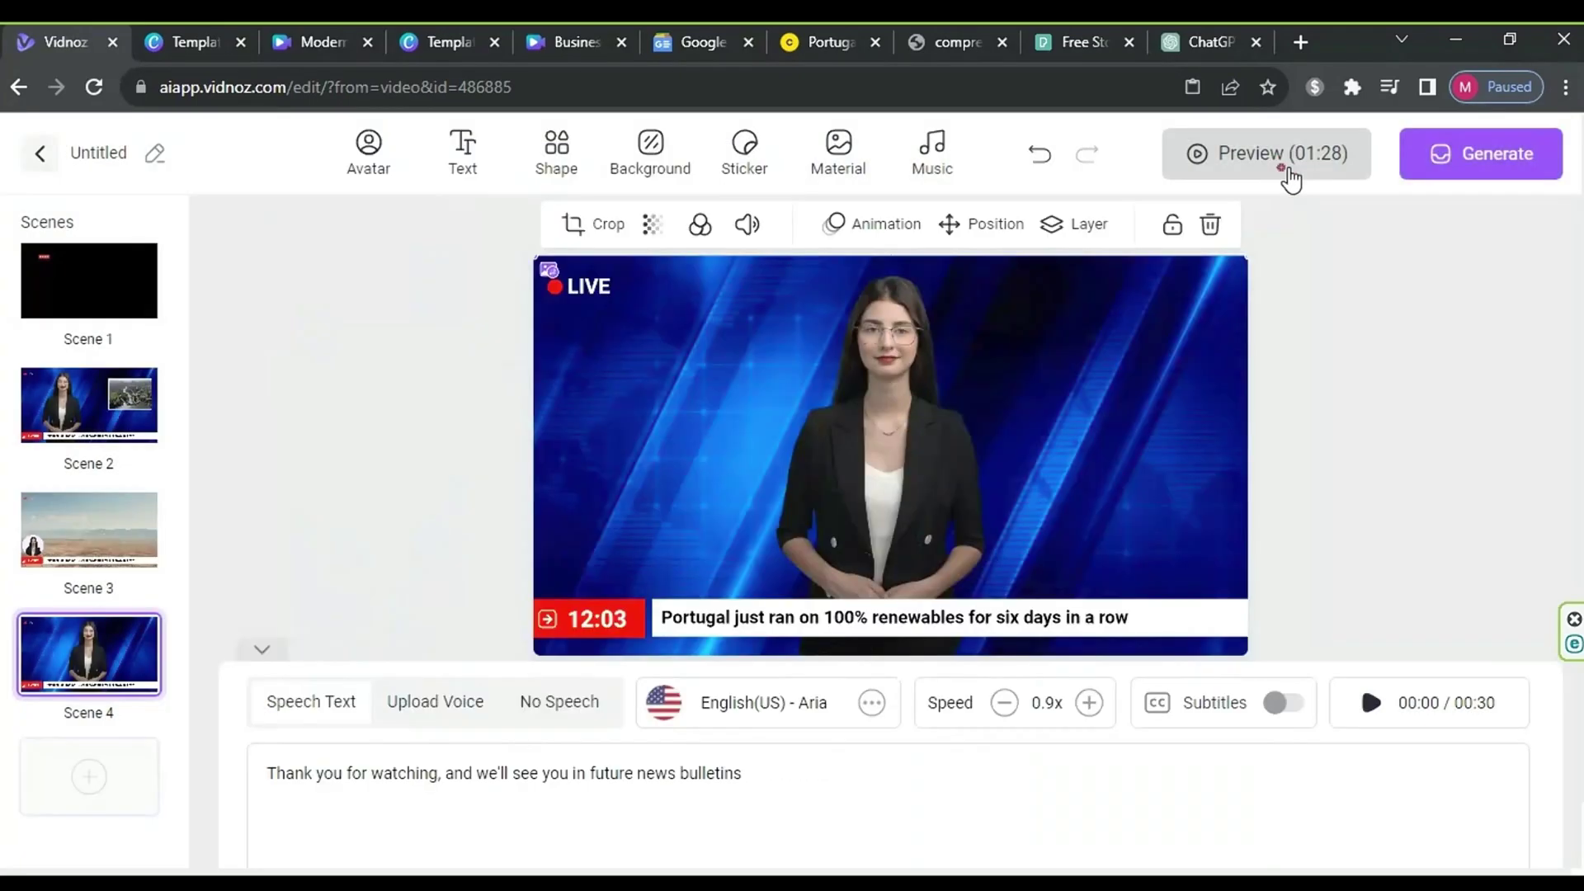
{"action": "left_click", "coordinate": [139, 392]}
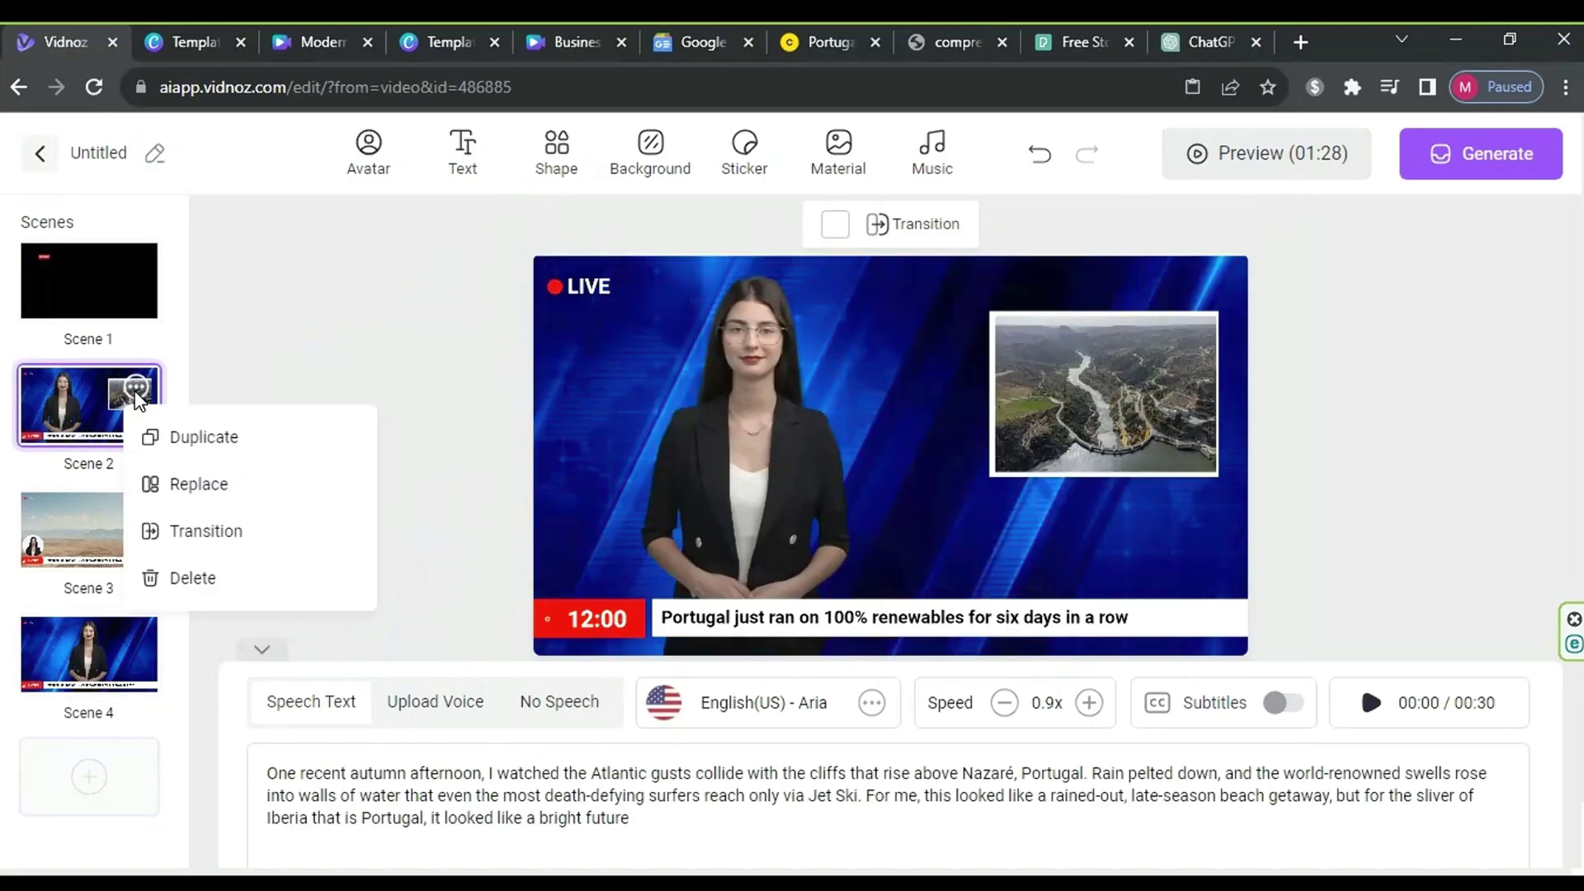
{"action": "left_click", "coordinate": [227, 532]}
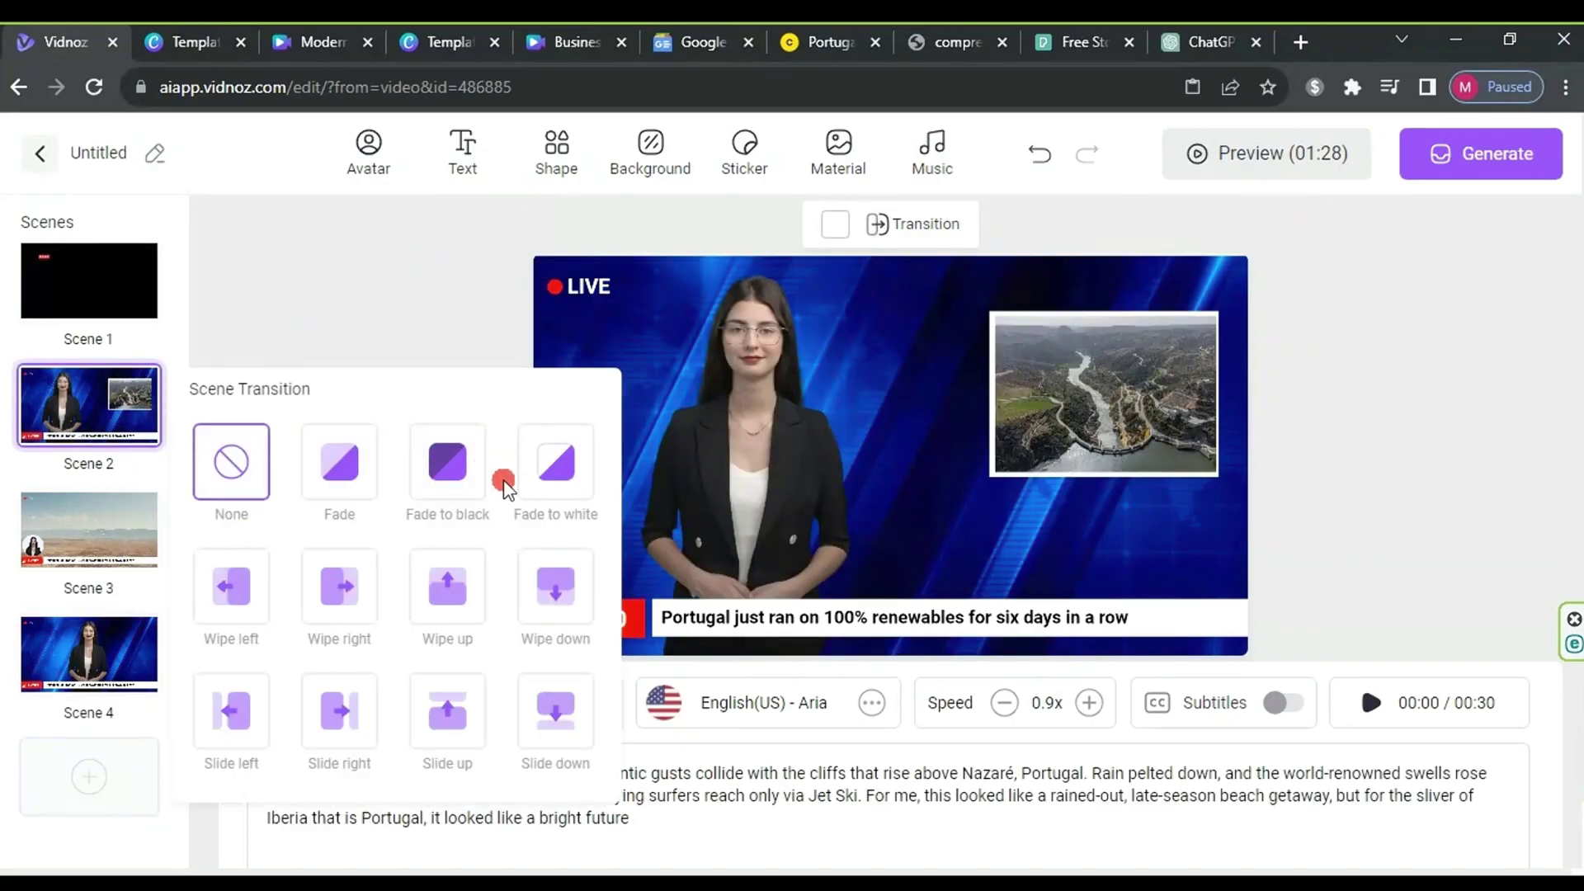
{"action": "left_click", "coordinate": [372, 302]}
{"action": "left_click", "coordinate": [89, 528]}
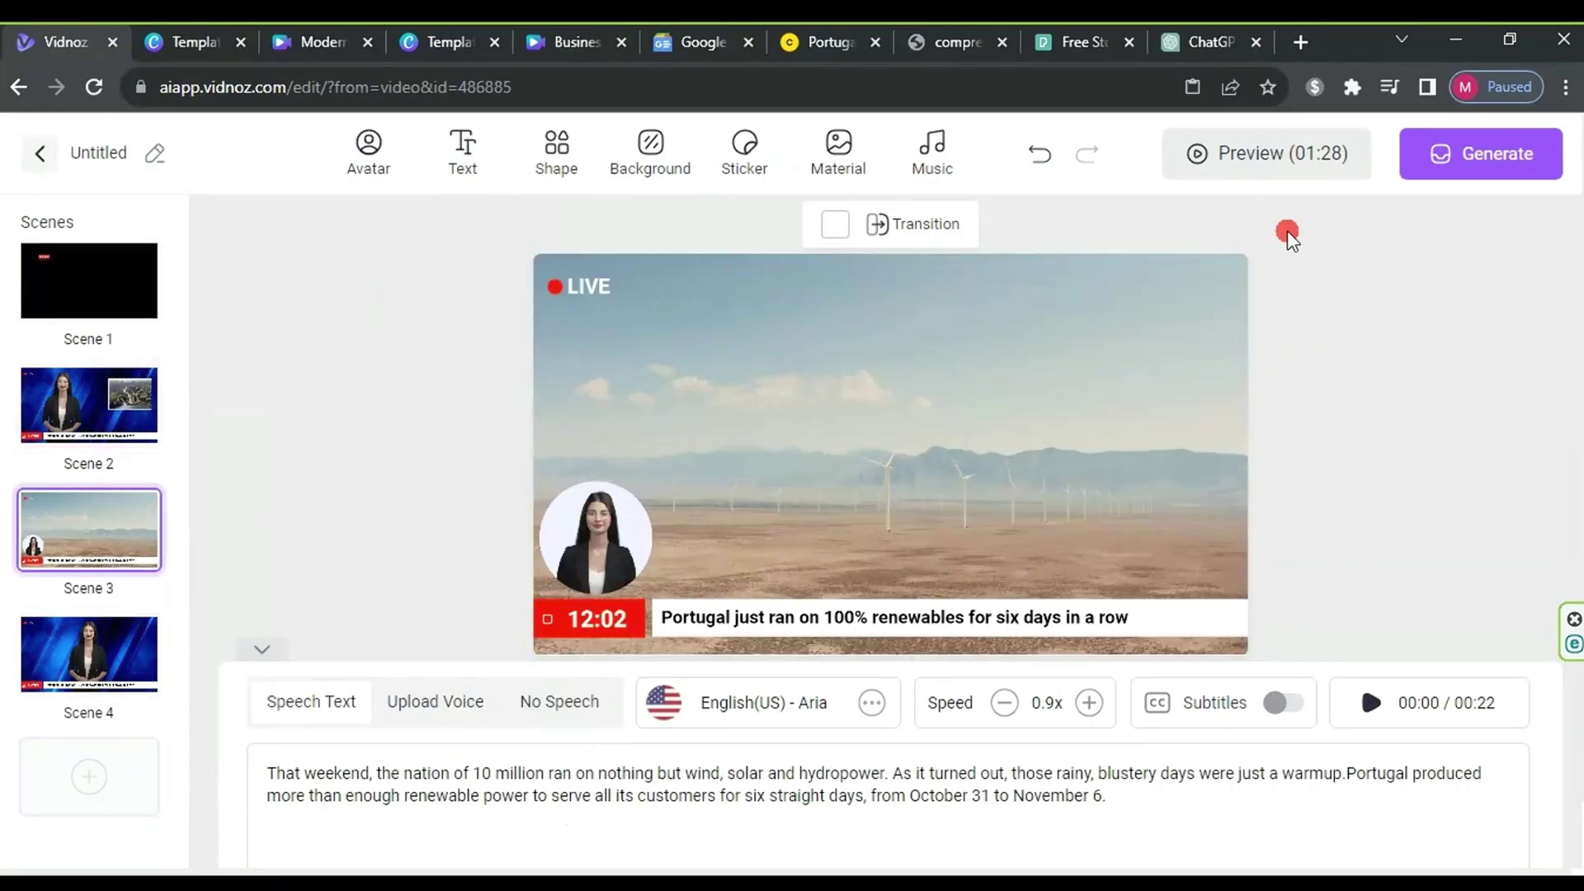
{"action": "left_click", "coordinate": [91, 403]}
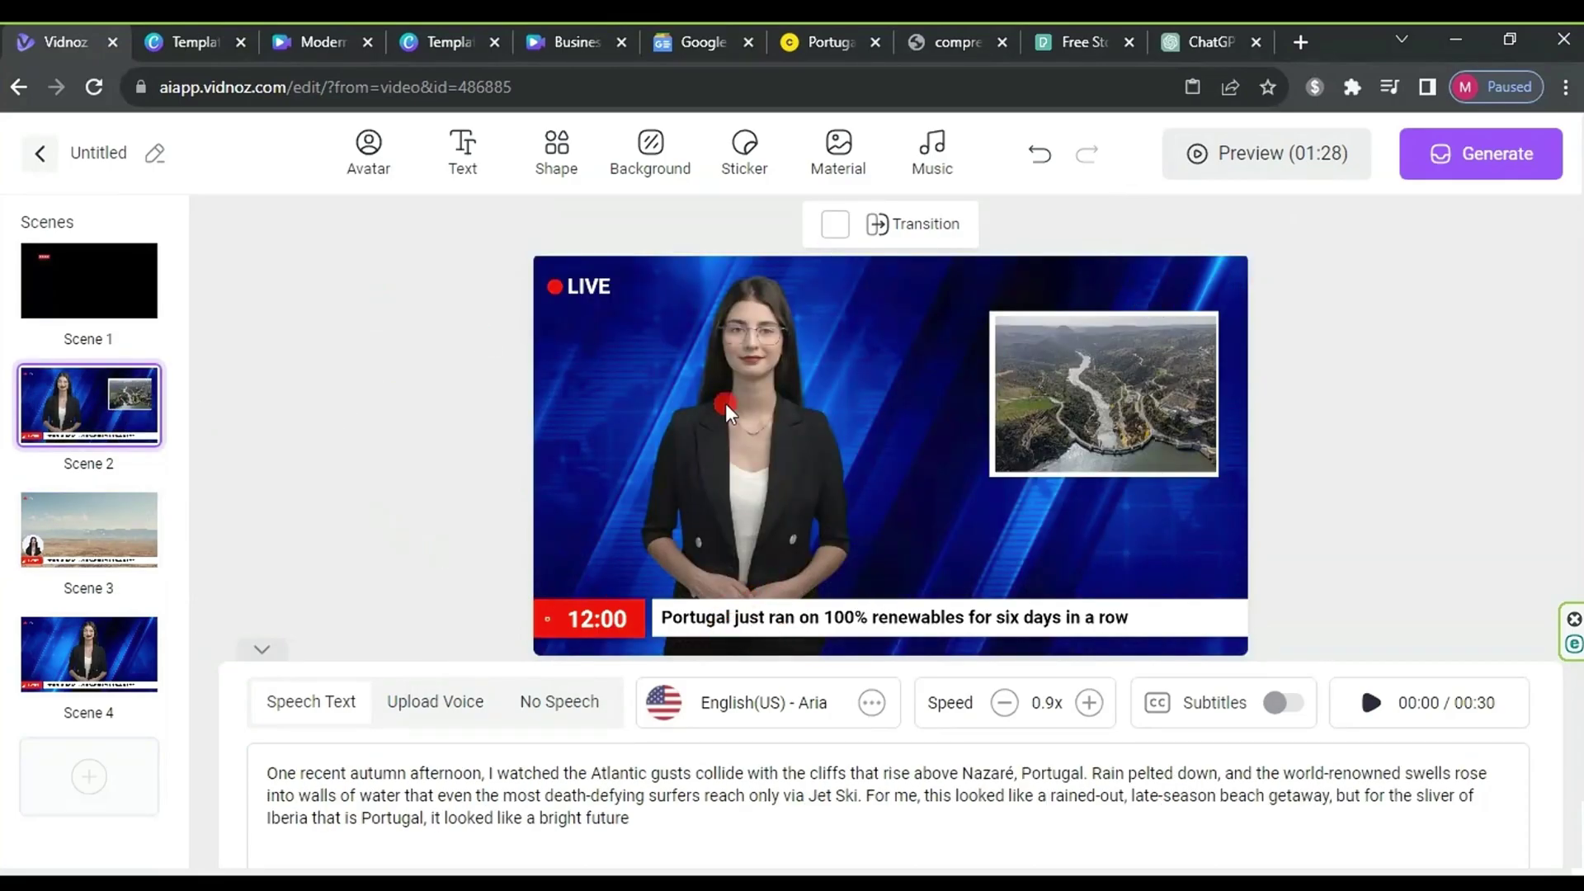
Step: Try generating the video twice and dismiss the missing Scene 1 speech error
{"action": "left_click", "coordinate": [1482, 170]}
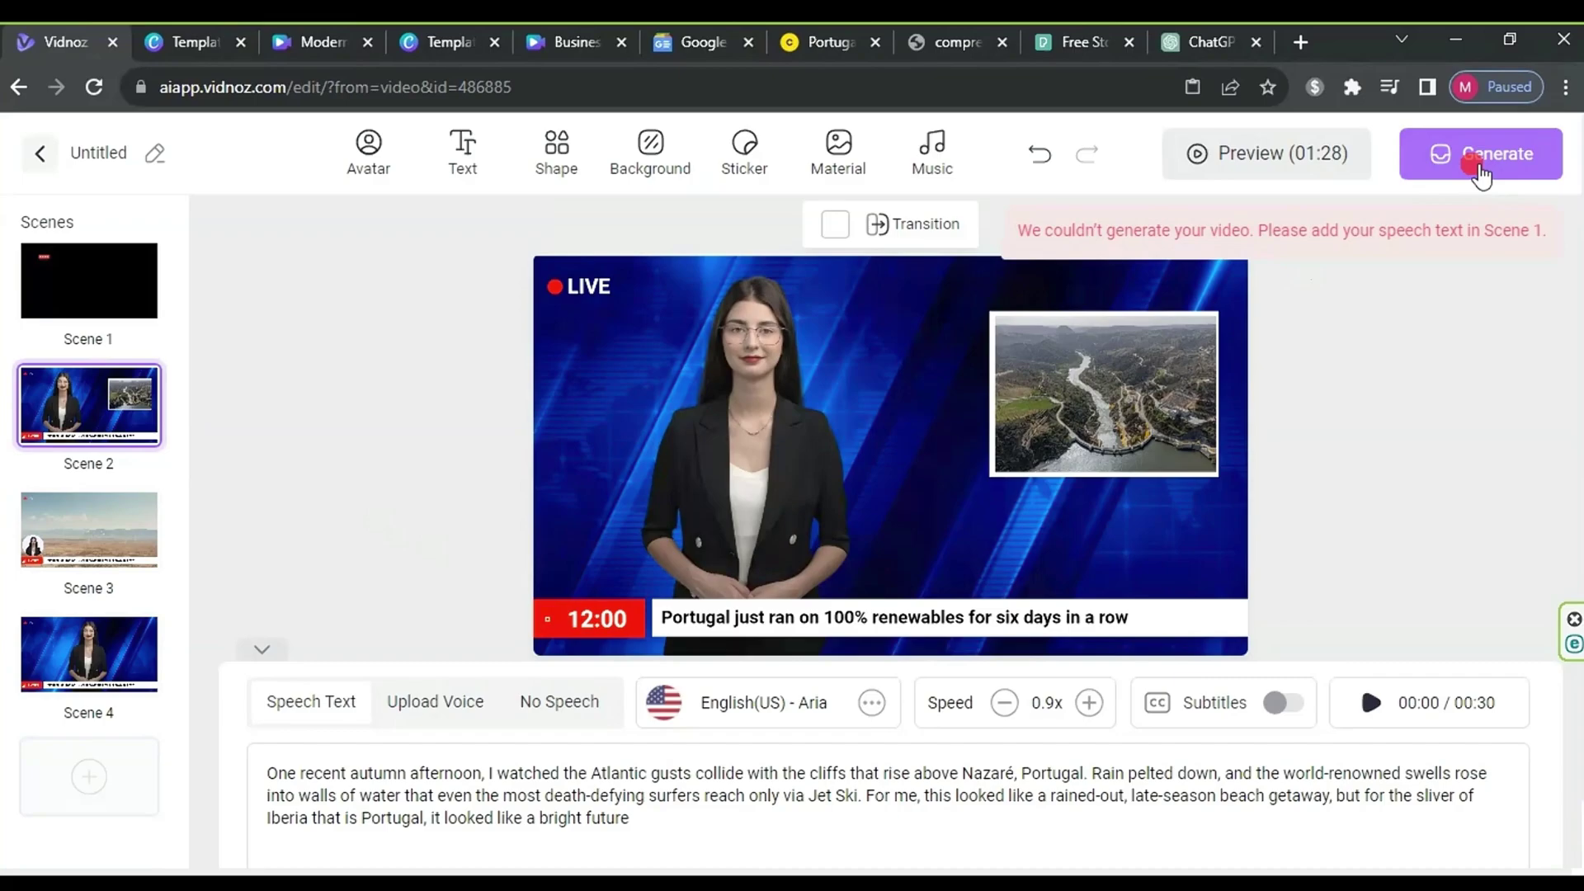
{"action": "left_click", "coordinate": [1482, 147]}
{"action": "left_click", "coordinate": [1152, 237]}
Step: Select the intro Scene 1 and place the cursor in its empty Speech Text box
{"action": "left_click", "coordinate": [345, 289]}
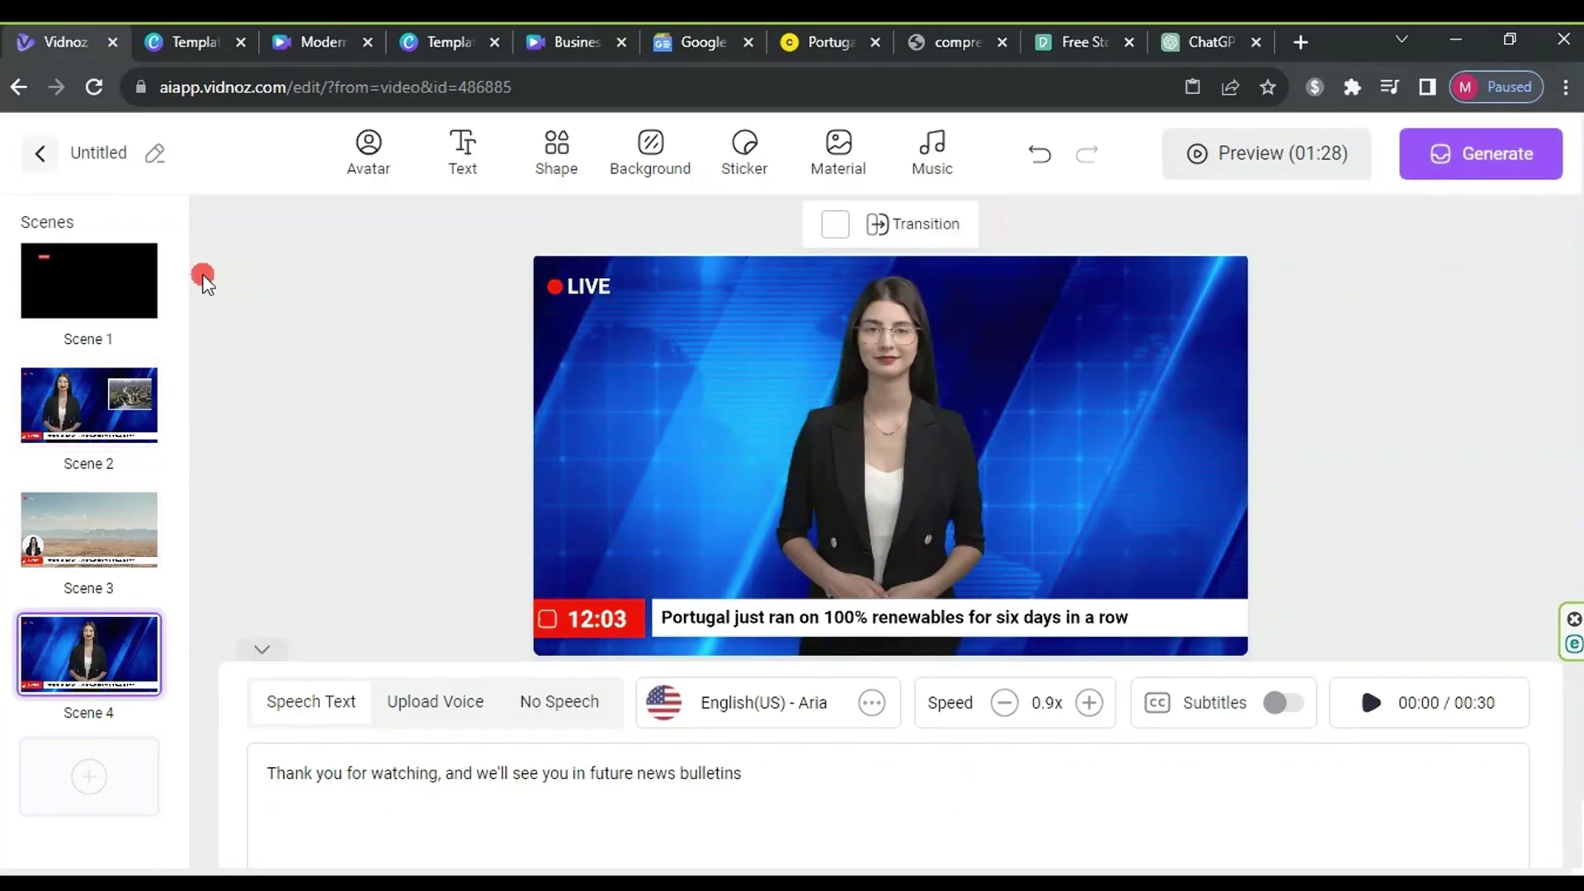
{"action": "left_click", "coordinate": [124, 289]}
{"action": "left_click", "coordinate": [557, 780]}
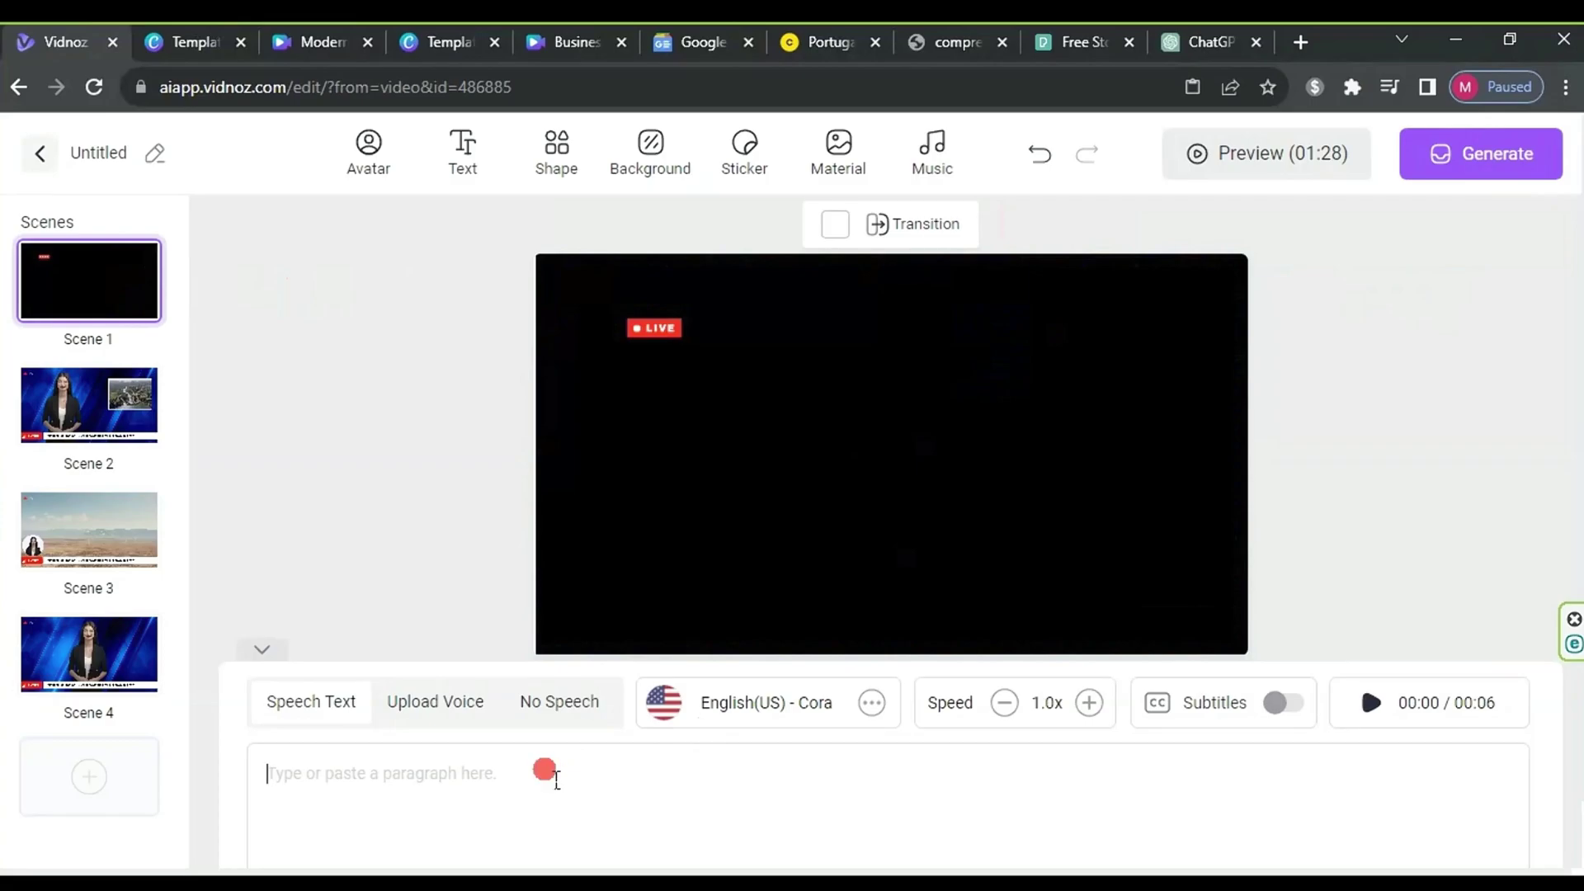
Step: Generate the final four-scene bulletin now that Scene 1's script holds '!'
{"action": "left_click", "coordinate": [1517, 154]}
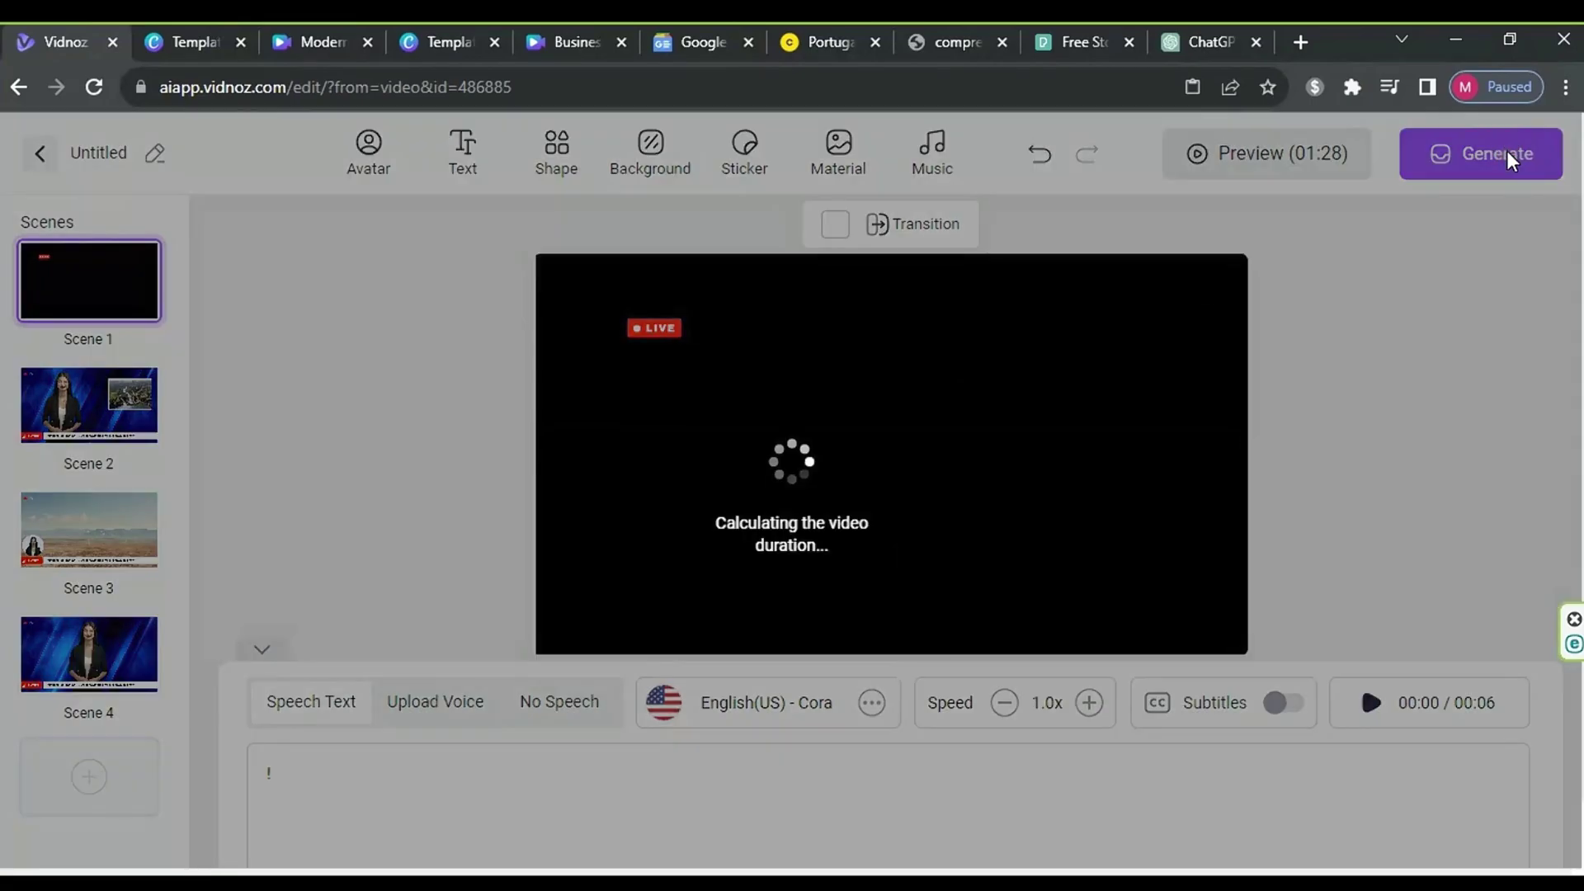